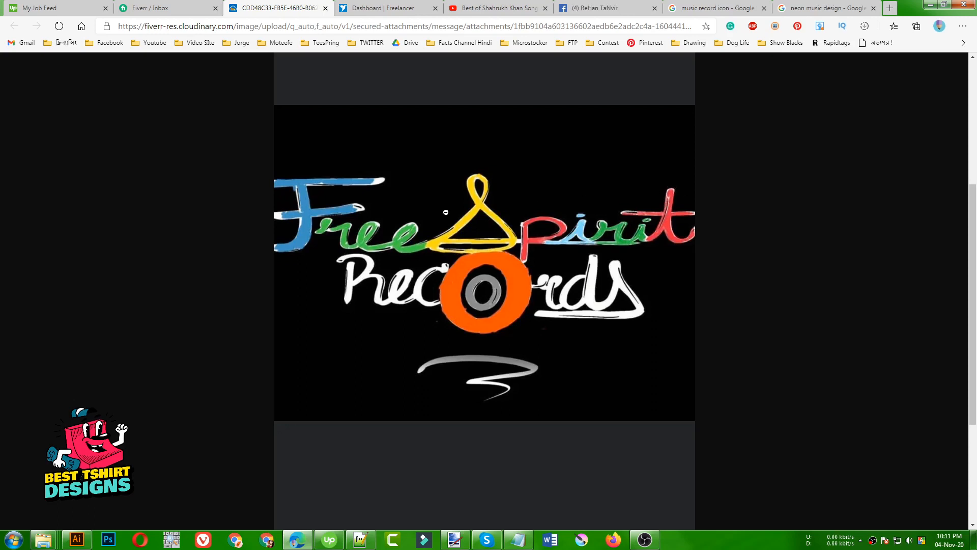
Examine the neon music sign references and the vinyl record icon in the open image search results
left_click(814, 7)
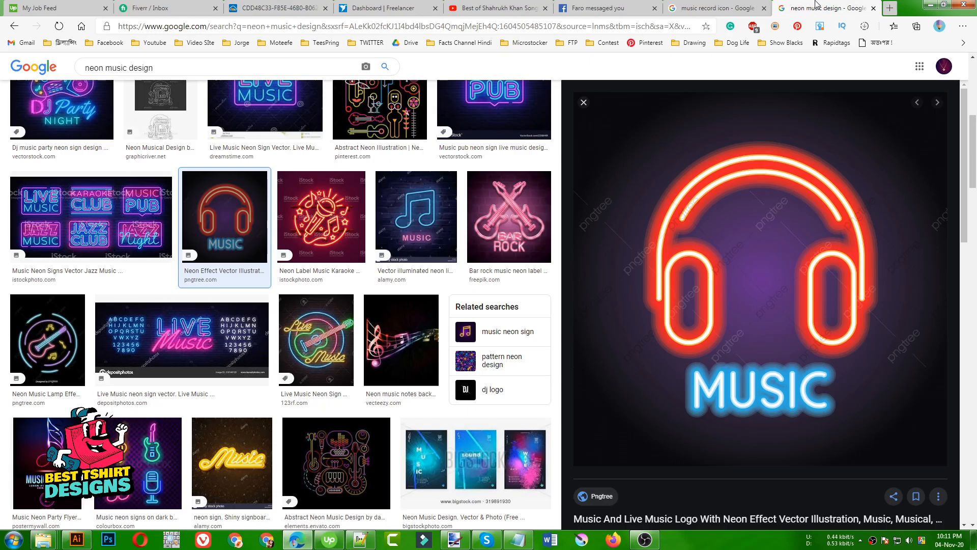
left_click(335, 222)
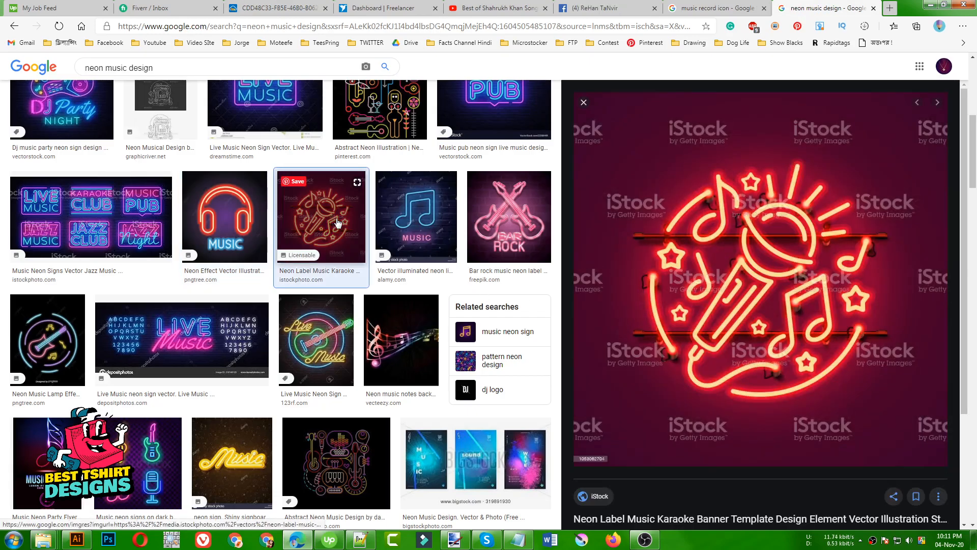
scroll(786, 362, "down", 5)
scroll(785, 362, "down", 5)
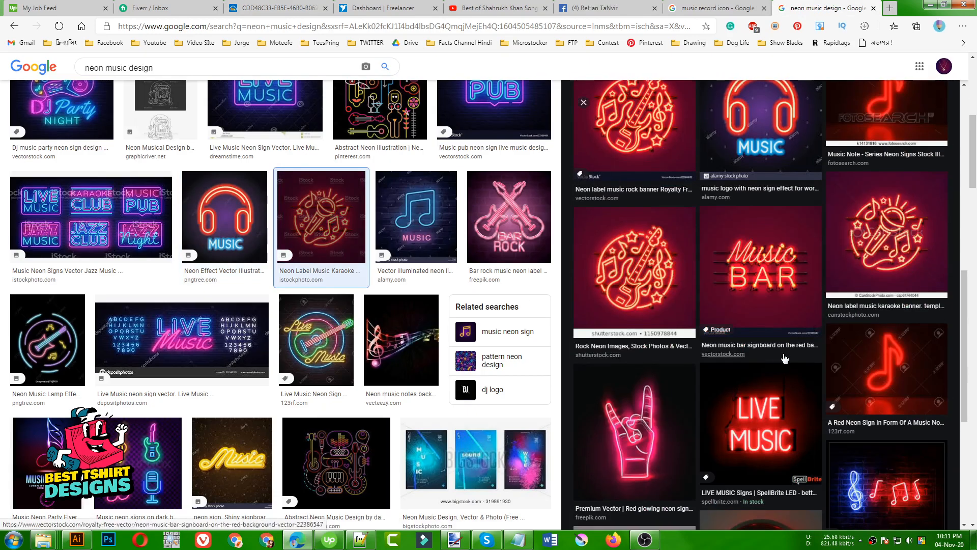
left_click(627, 416)
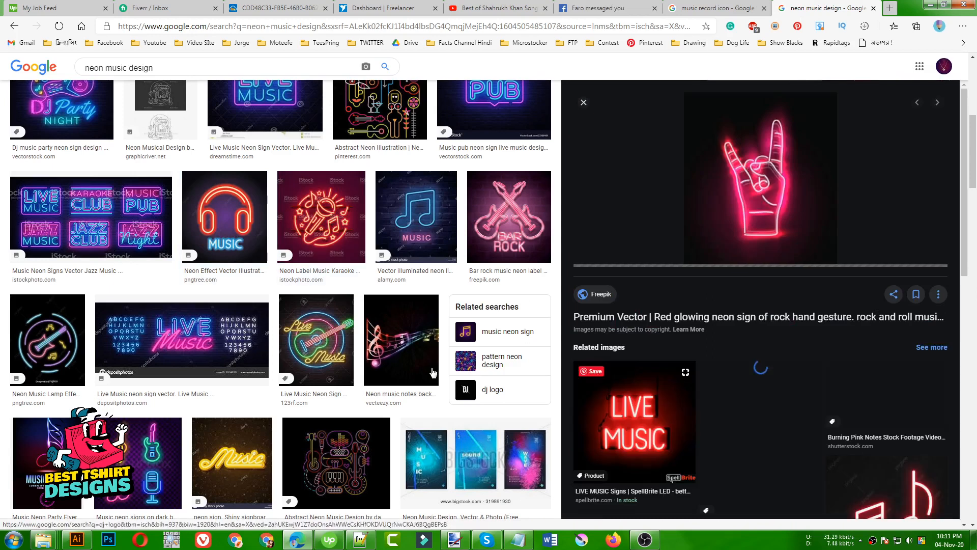
left_click(316, 340)
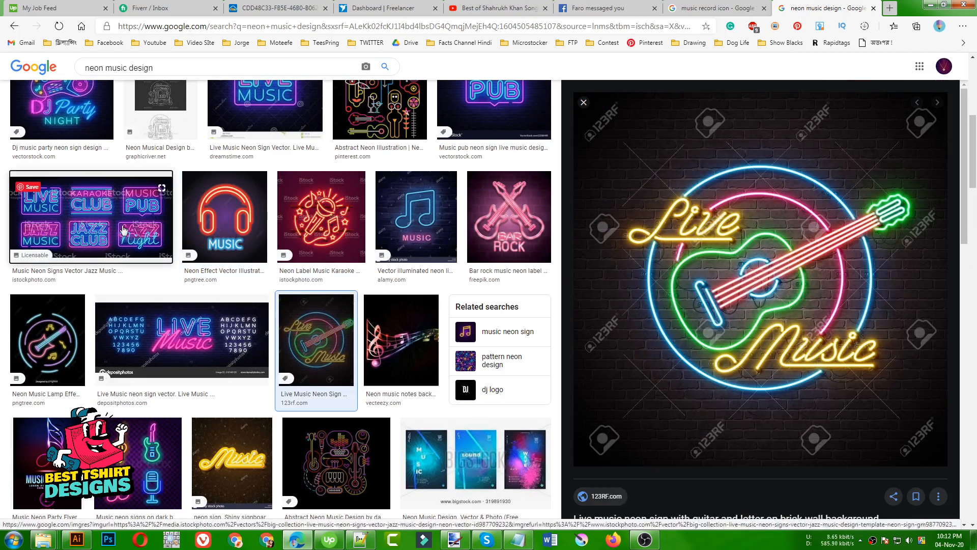
left_click(90, 216)
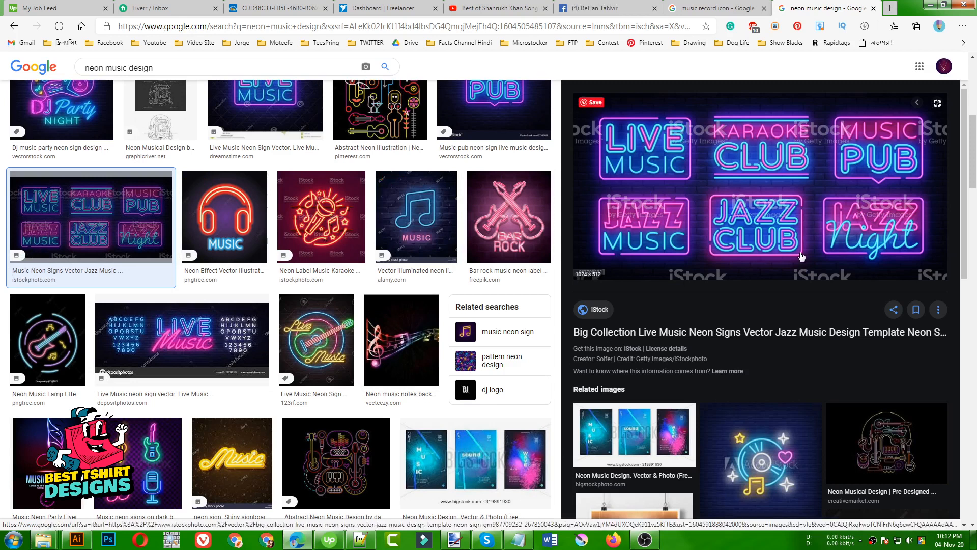
left_click(696, 6)
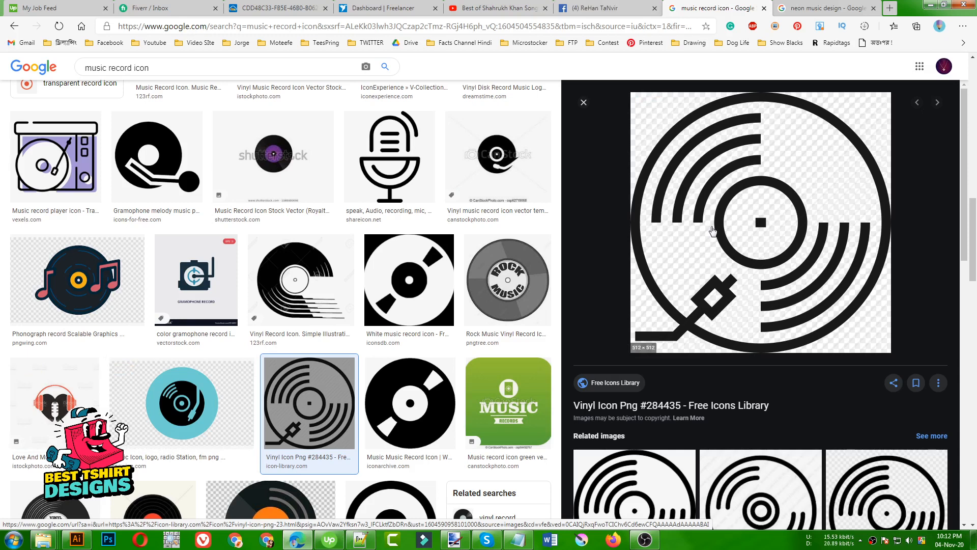
Copy the two lines FREESPIRIT and RECORDS from the Notepad note
left_click(76, 539)
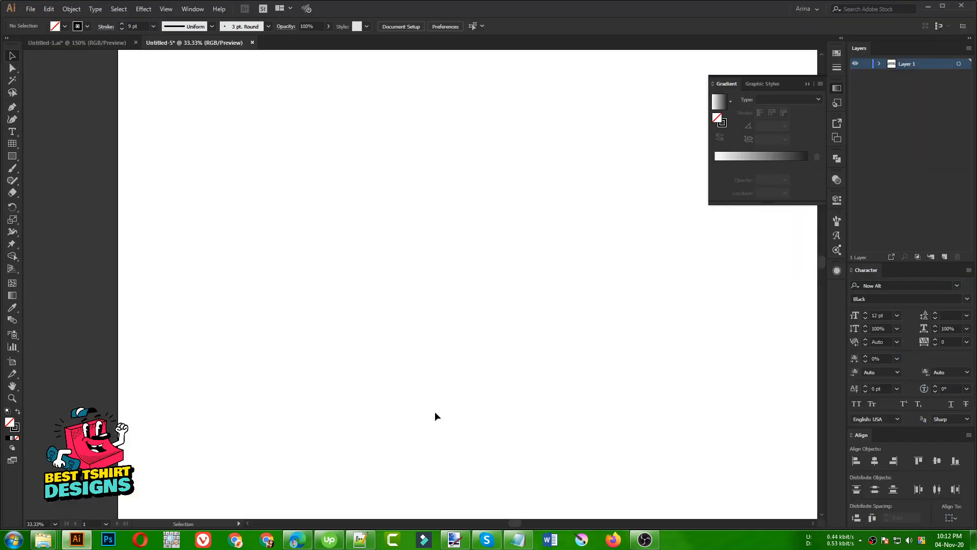
left_click(518, 539)
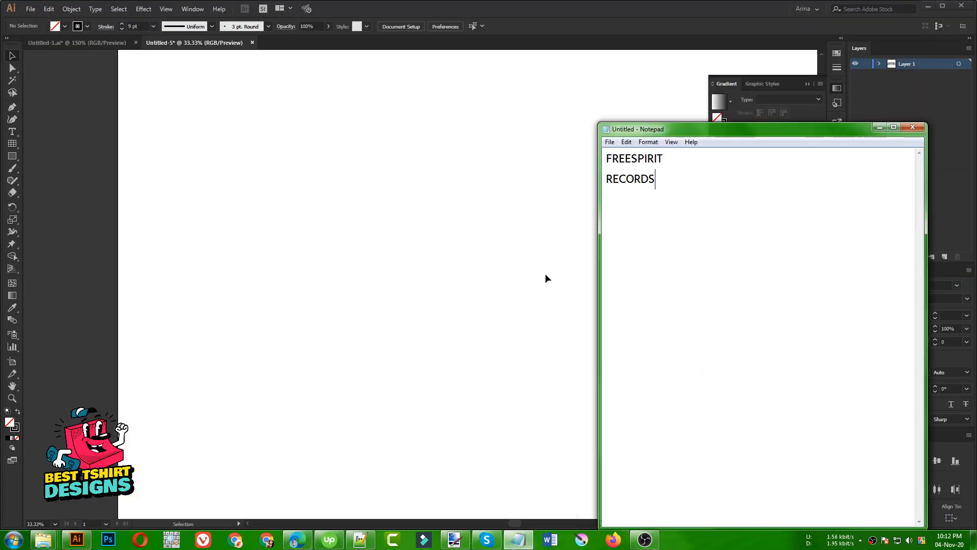
left_click_drag(657, 179, 530, 136)
left_click(681, 188)
left_click_drag(682, 186, 572, 150)
key("ctrl+c")
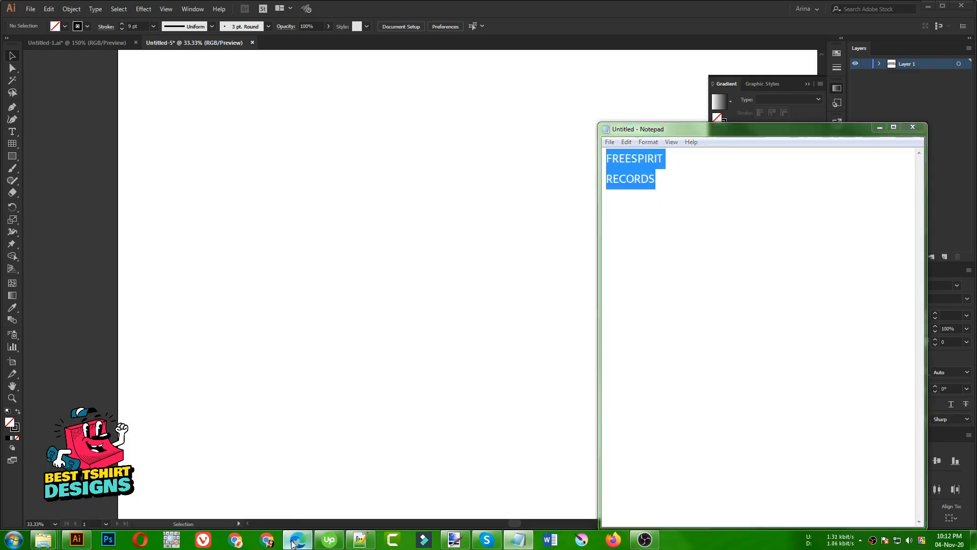
Check the lettering layout in the client's Free Spirit Records sketch in the browser, and return to Illustrator
left_click(298, 540)
left_click(272, 8)
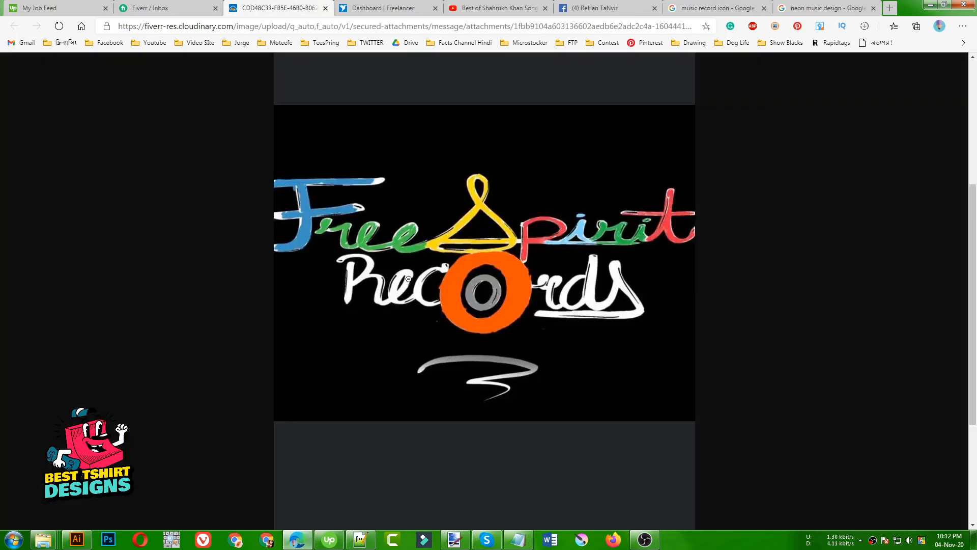
left_click(77, 540)
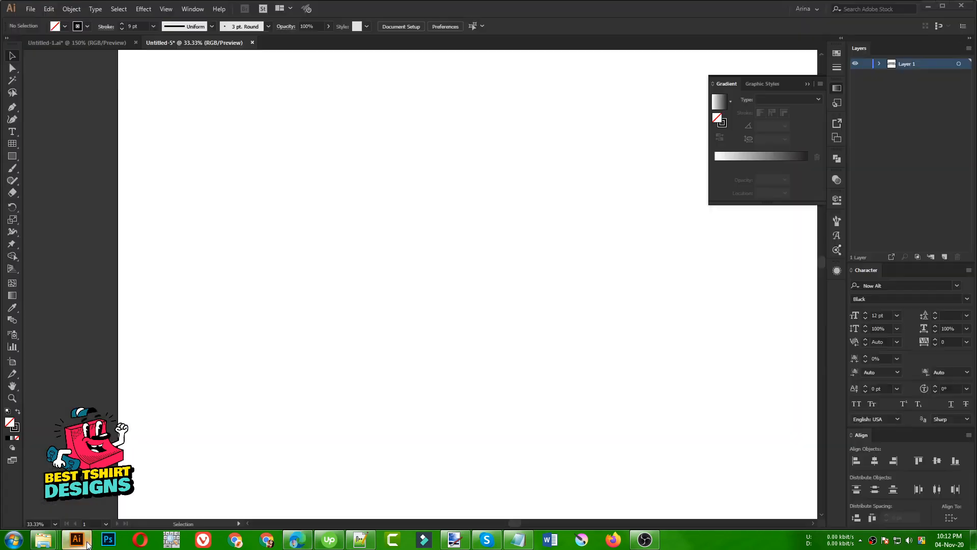
Paste the copied FREESPIRIT RECORDS text onto the Illustrator artboard, enlarging it to about 268 pt and moving it into open space
left_click(518, 539)
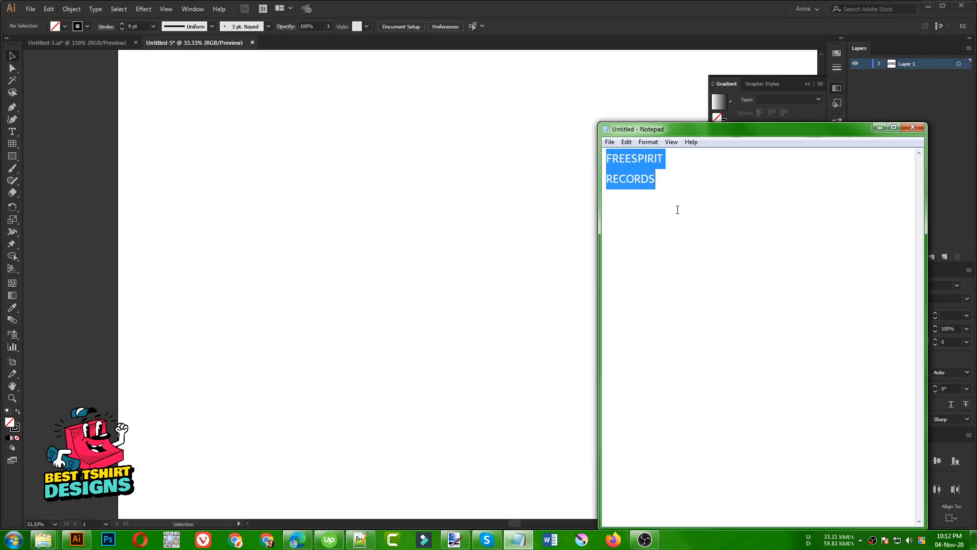
left_click(377, 163)
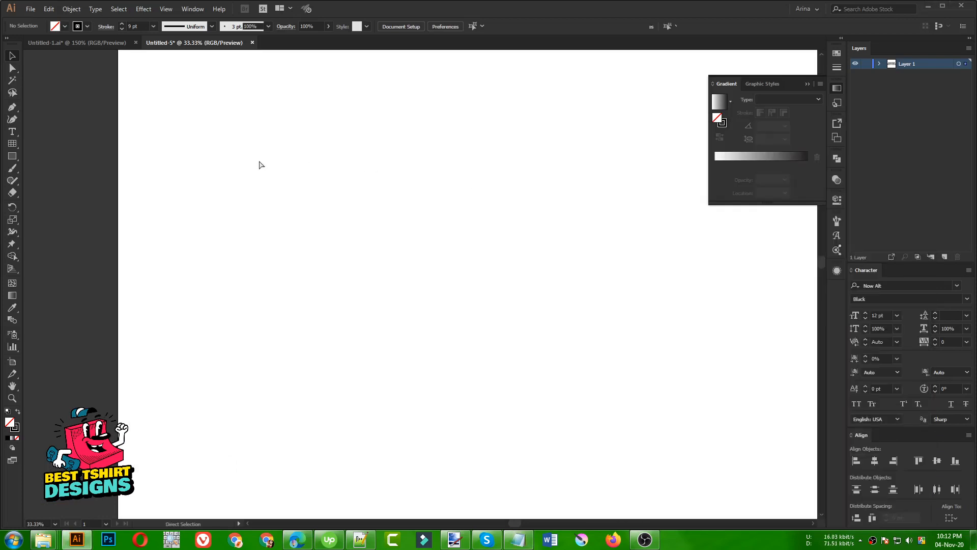
key("ctrl+v")
left_click_drag(425, 289, 792, 453)
left_click_drag(570, 381, 418, 313)
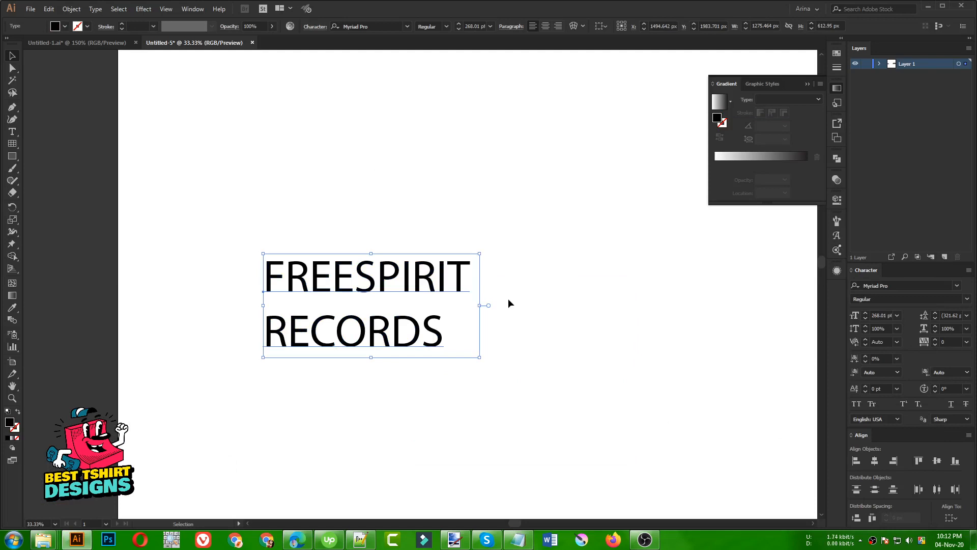
left_click_drag(218, 207, 497, 395)
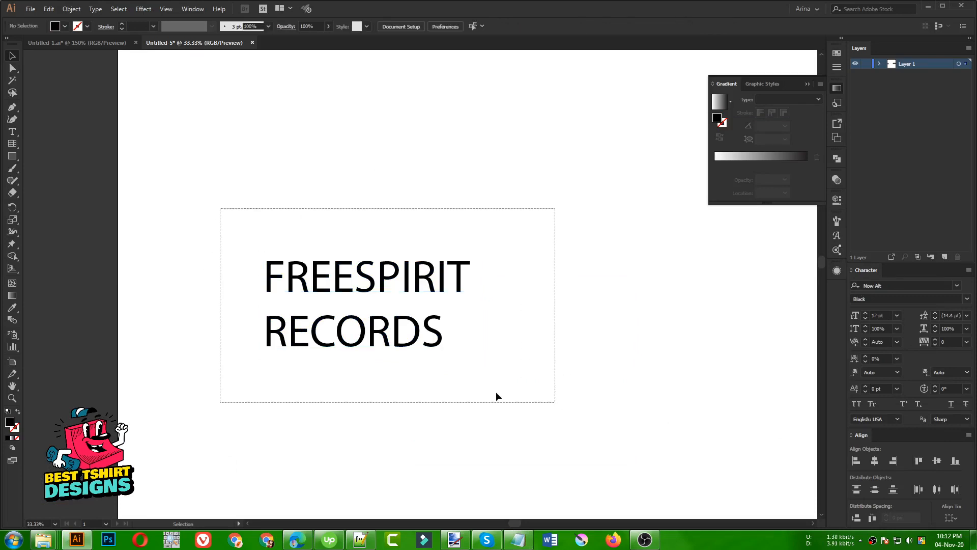
Compare the client's sketch with the Live Music and Music Pub neon sign references in the browser
left_click(297, 539)
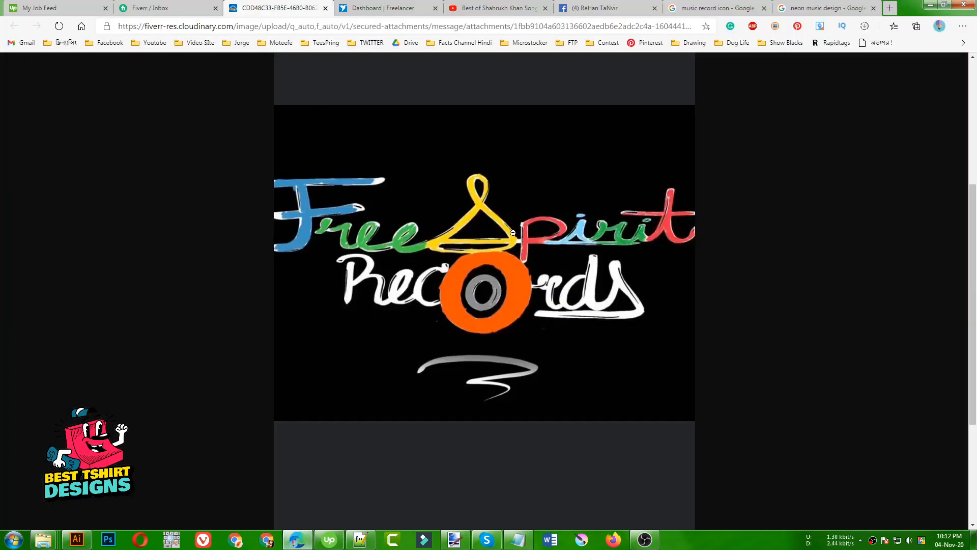
left_click(797, 8)
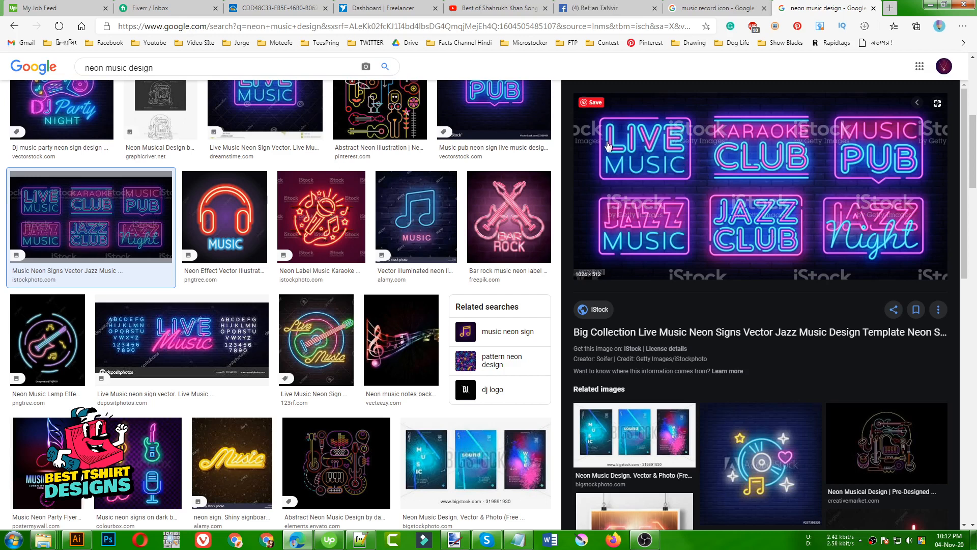
scroll(231, 220, "up", 5)
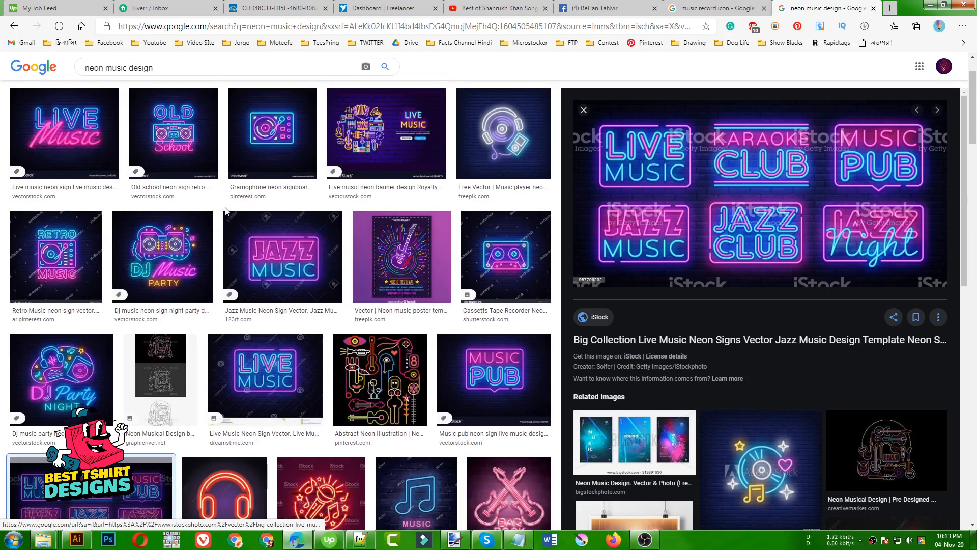
left_click(71, 136)
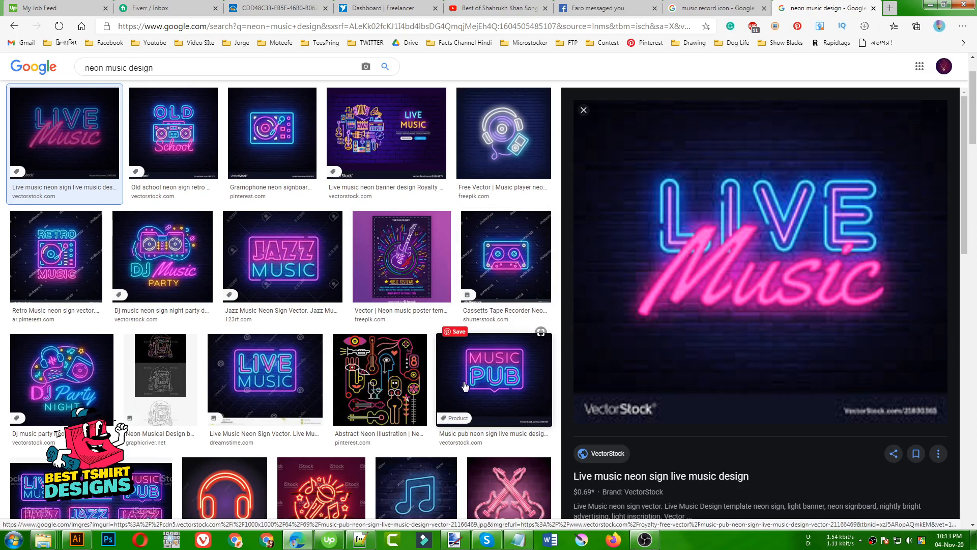
left_click(491, 379)
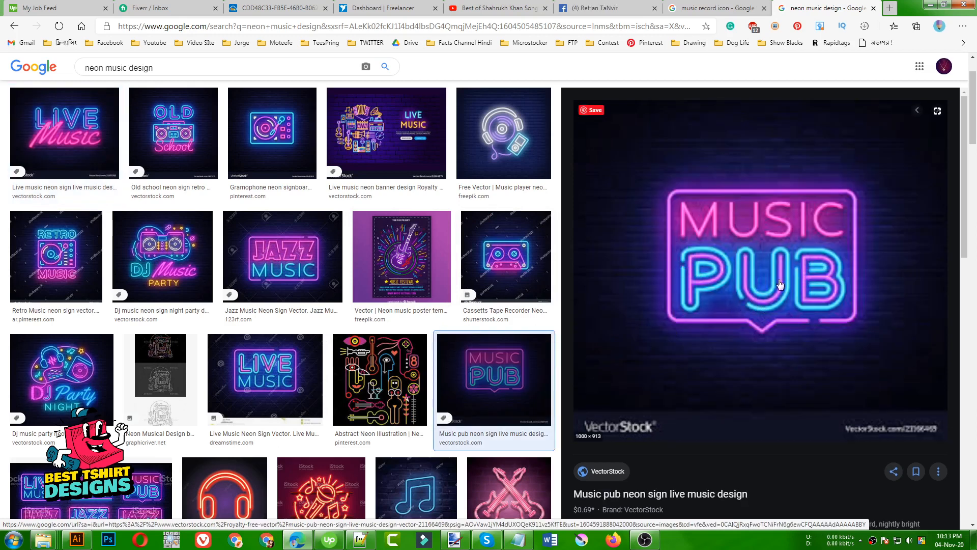
Back in Illustrator, set the font of the FREESPIRIT RECORDS text to Now Alt Black
left_click(77, 540)
left_click(464, 392)
scroll(417, 318, "up", 1)
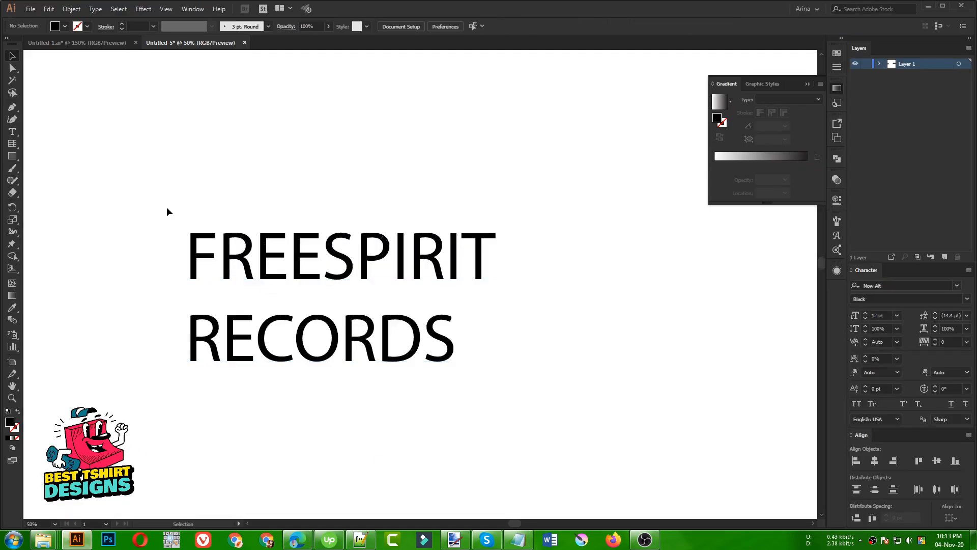
left_click_drag(122, 185, 561, 435)
right_click(353, 260)
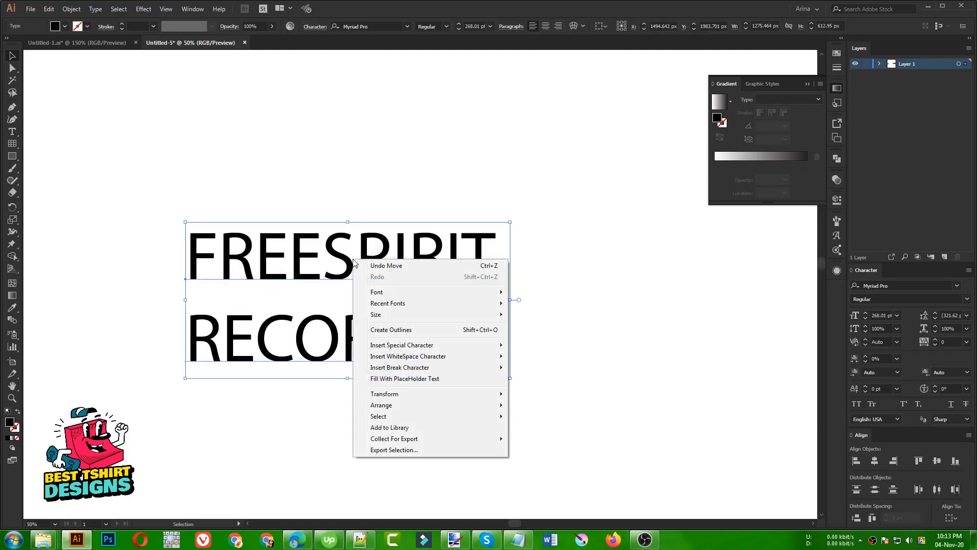
mouse_move(395, 306)
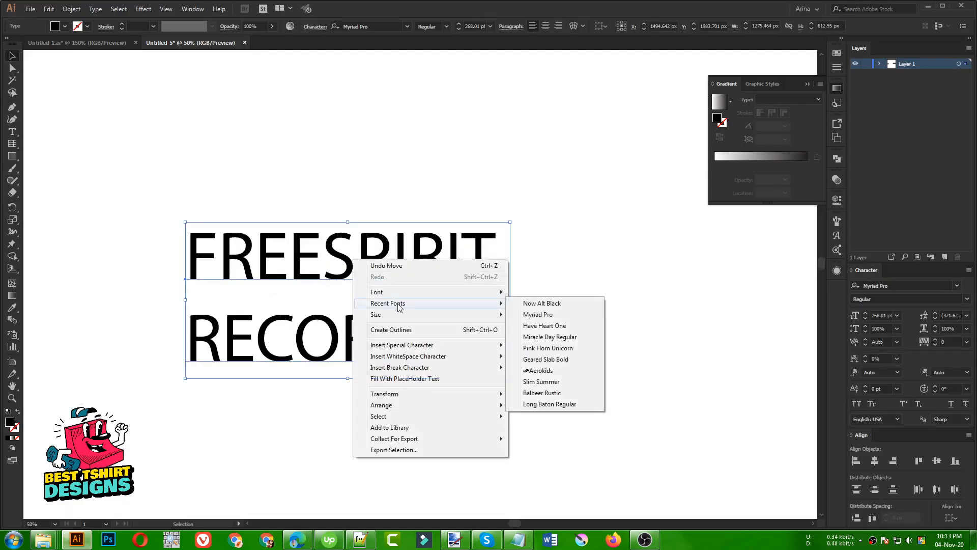
left_click(551, 304)
left_click(108, 294)
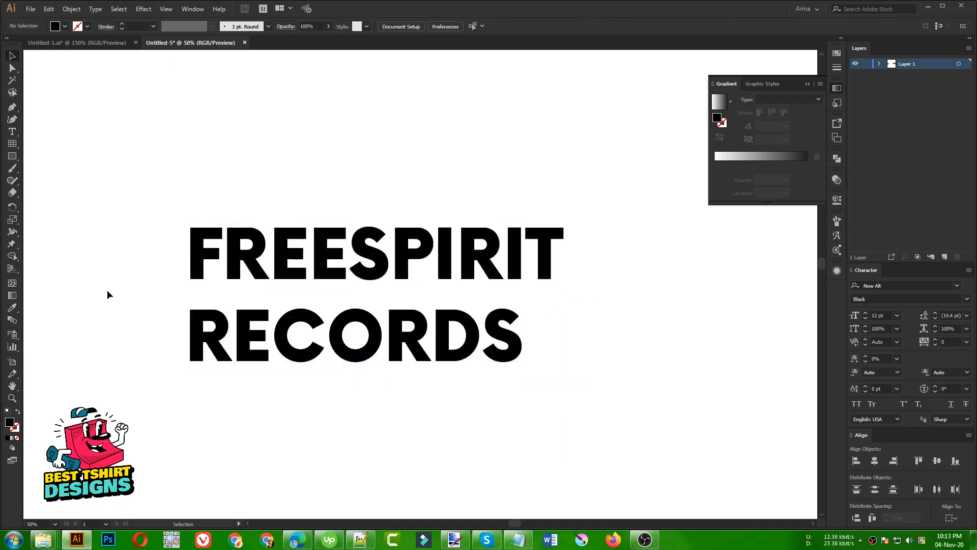
Convert the FREESPIRIT RECORDS text to outlines
left_click_drag(160, 187, 441, 398)
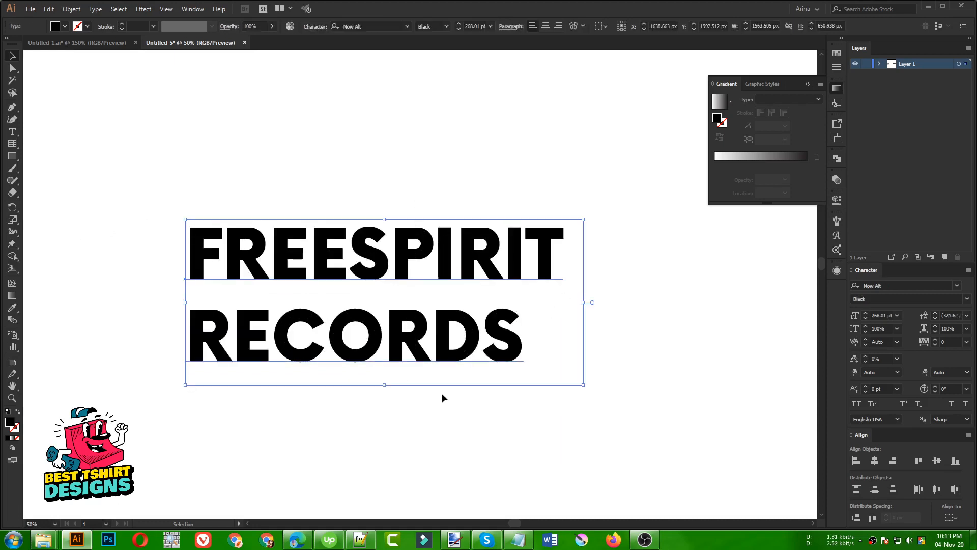
left_click(458, 425)
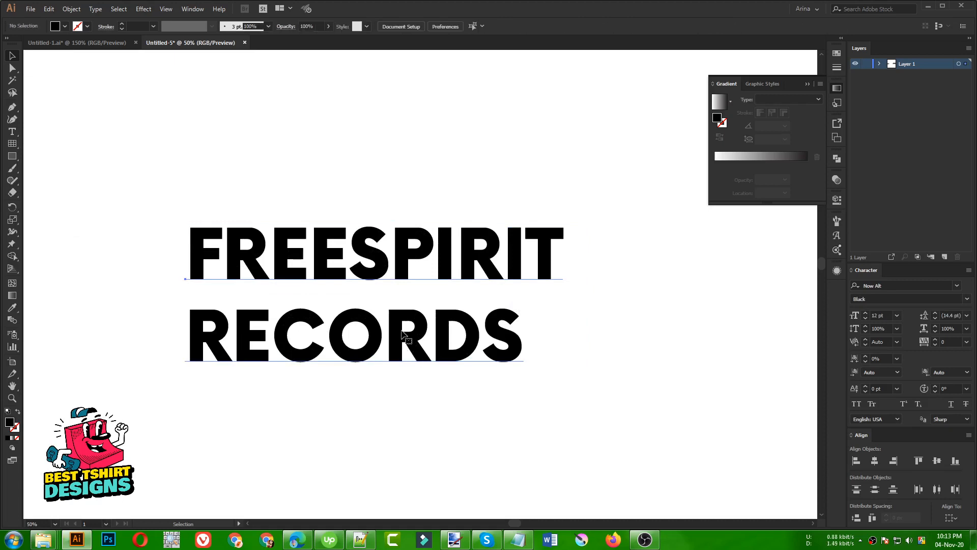
left_click(524, 355)
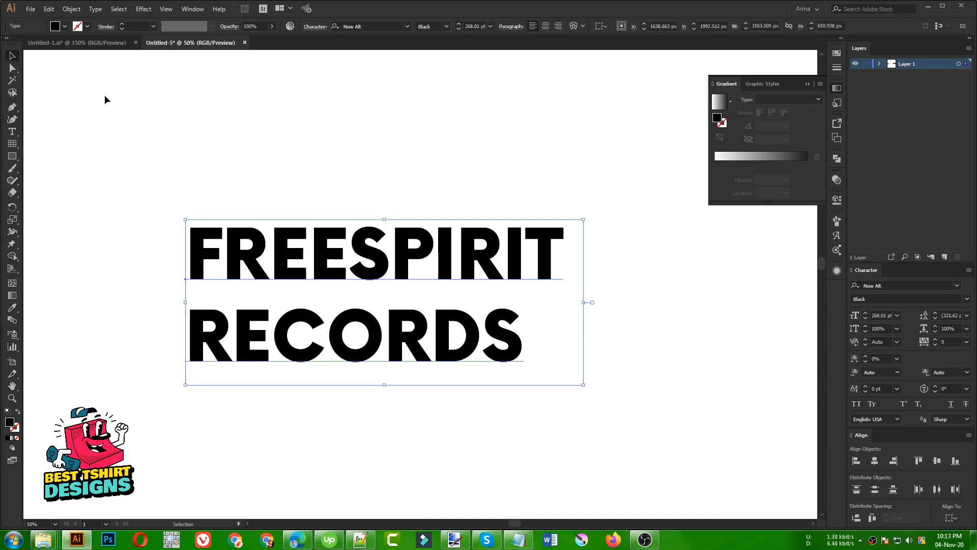
right_click(322, 249)
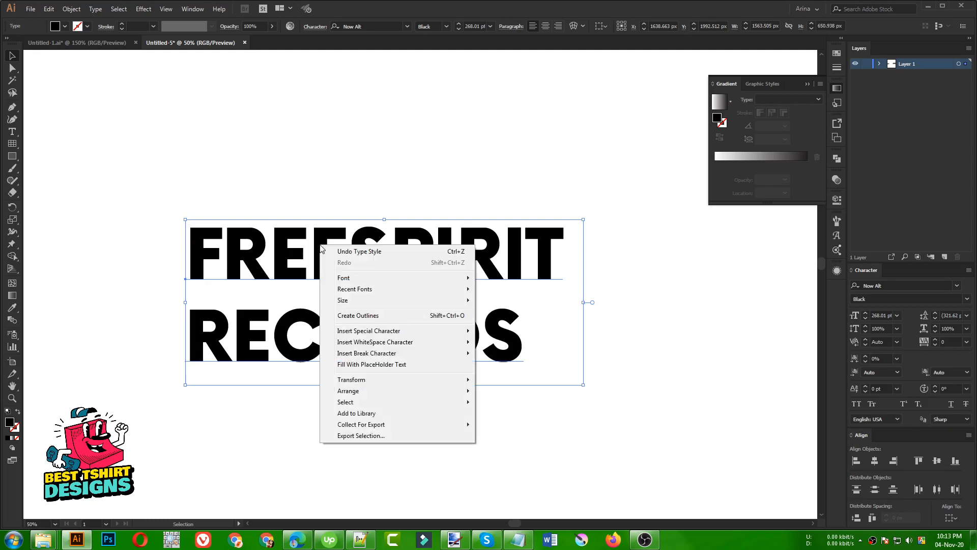
left_click(391, 315)
left_click(226, 307)
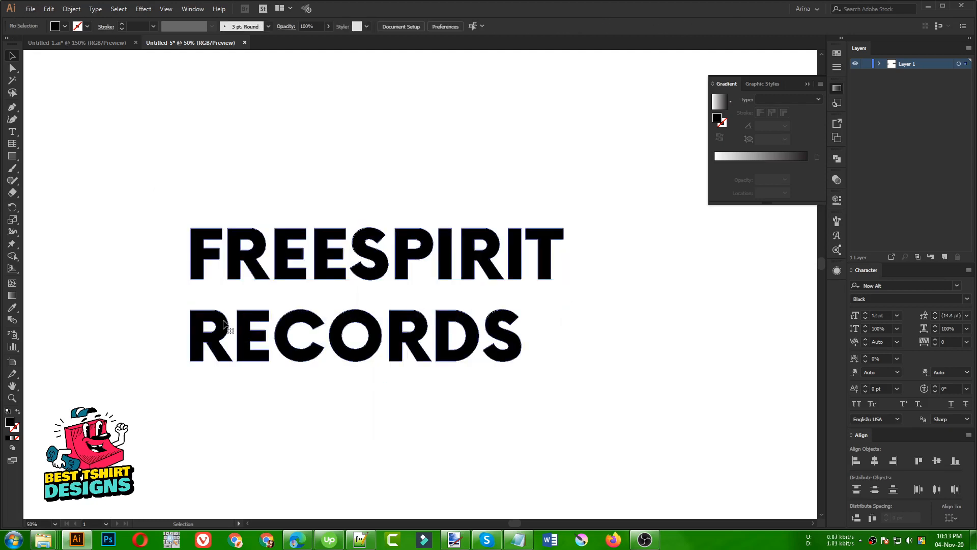
Ungroup the outlined letters and group the letters of RECORDS as a separate object
right_click(224, 317)
left_click(302, 407)
left_click_drag(122, 310, 631, 413)
key("ctrl+g")
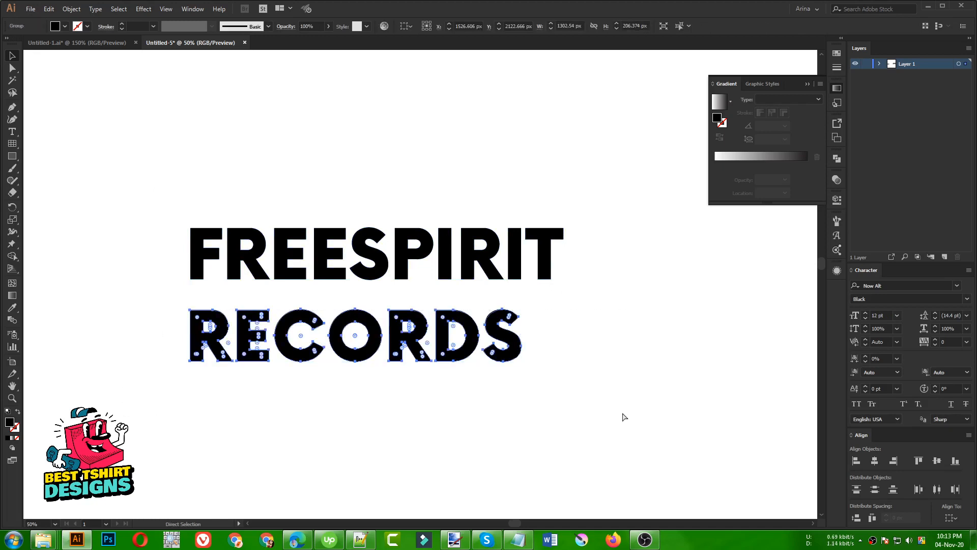
Enlarge the RECORDS group to about 2045 px wide and position it roughly centred just beneath FREESPIRIT
left_click_drag(521, 335, 618, 339)
left_click_drag(491, 342, 509, 335)
left_click_drag(321, 160, 480, 375)
Select all the FREESPIRIT letters and group them as one object
key("a")
left_click_drag(171, 200, 585, 266)
key("v")
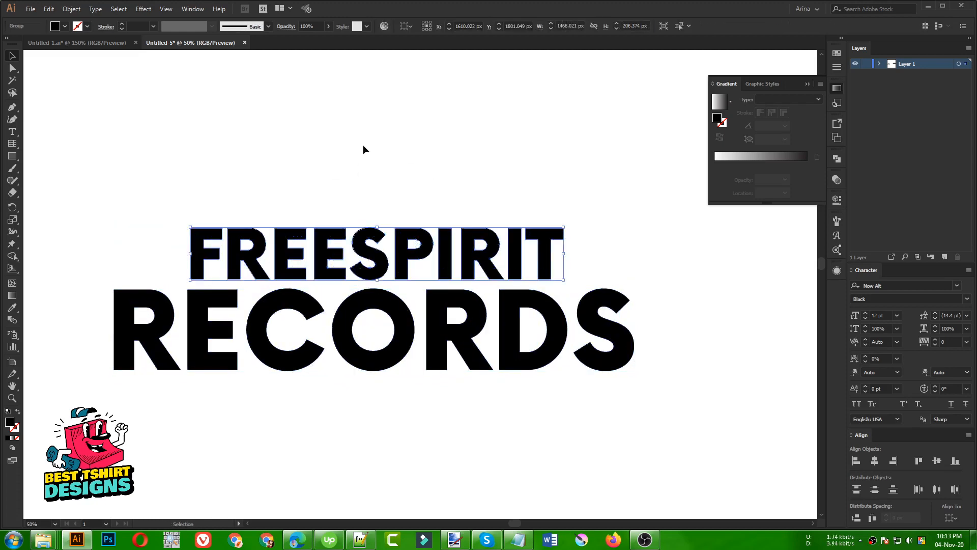
Align the FREESPIRIT and RECORDS groups on a common horizontal centre
left_click_drag(362, 148, 530, 382)
key("ctrl+g")
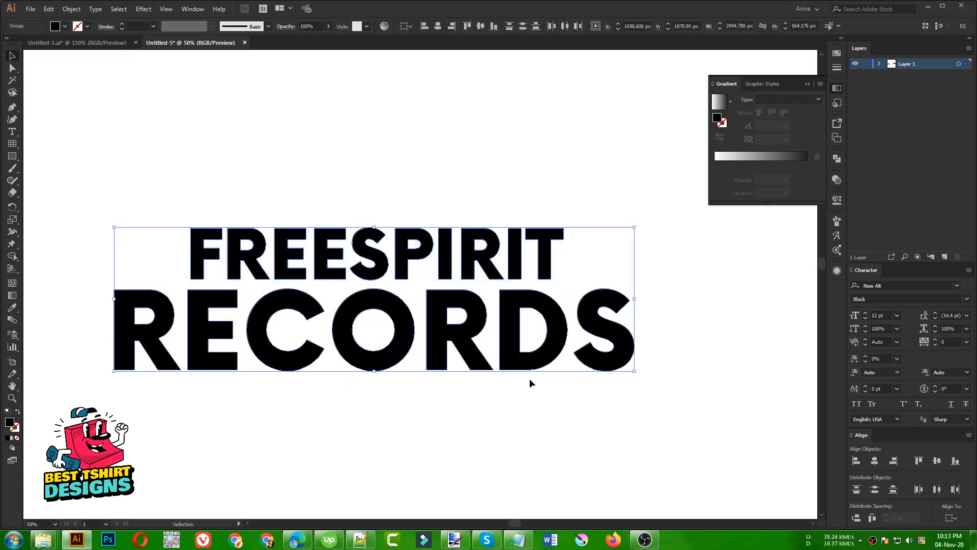
left_click(437, 28)
left_click(404, 139)
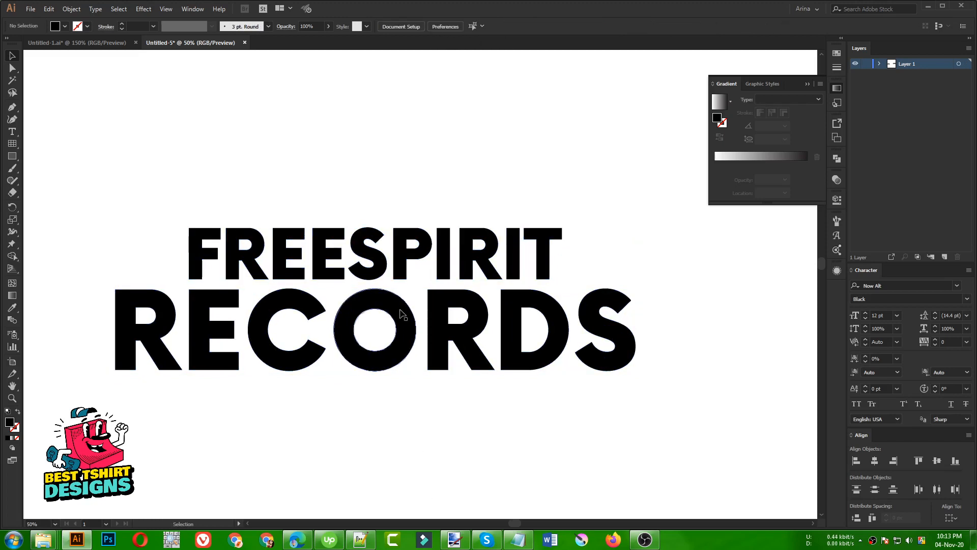
left_click_drag(191, 160, 606, 416)
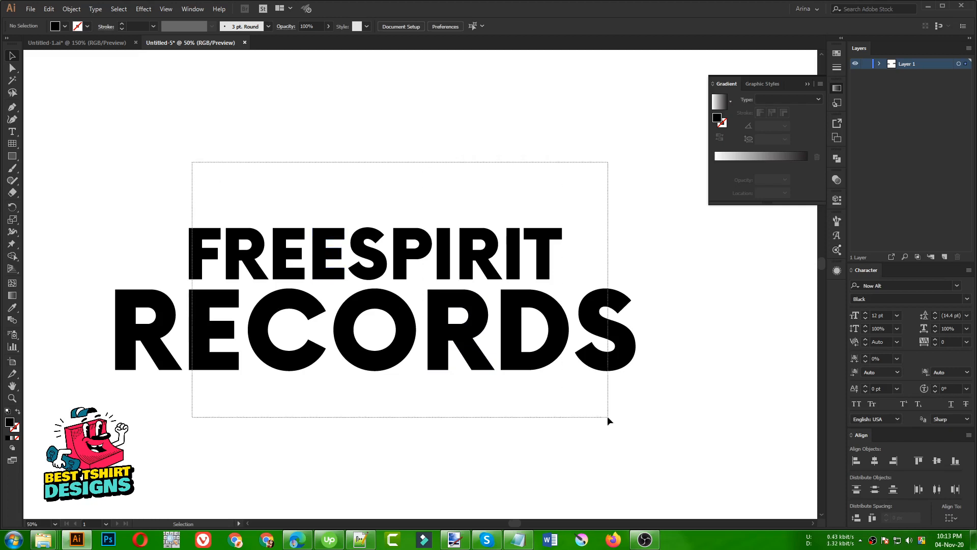
Deselect the text and check the client's Free Spirit Records sketch in the browser, focusing on the record-shaped O, then return to Illustrator
left_click(387, 407)
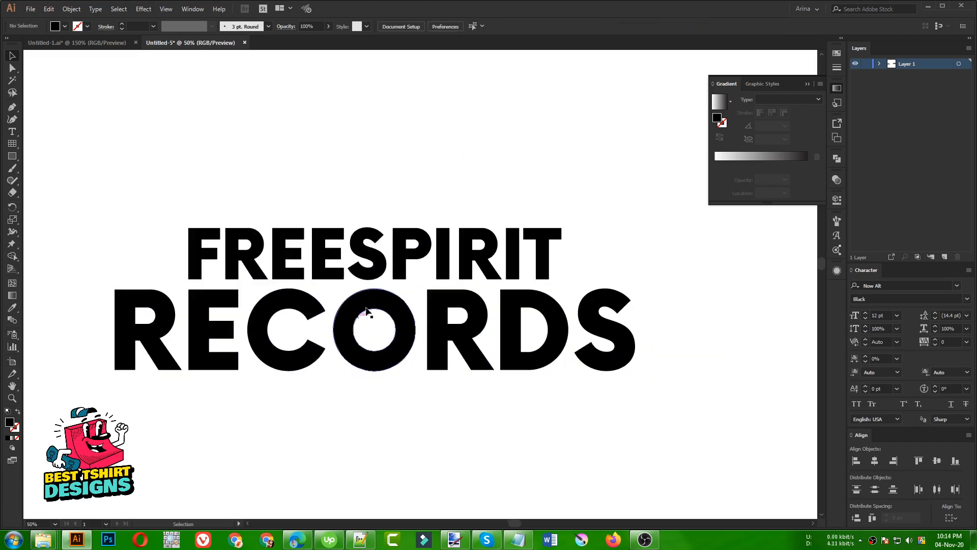
left_click(298, 539)
left_click(290, 6)
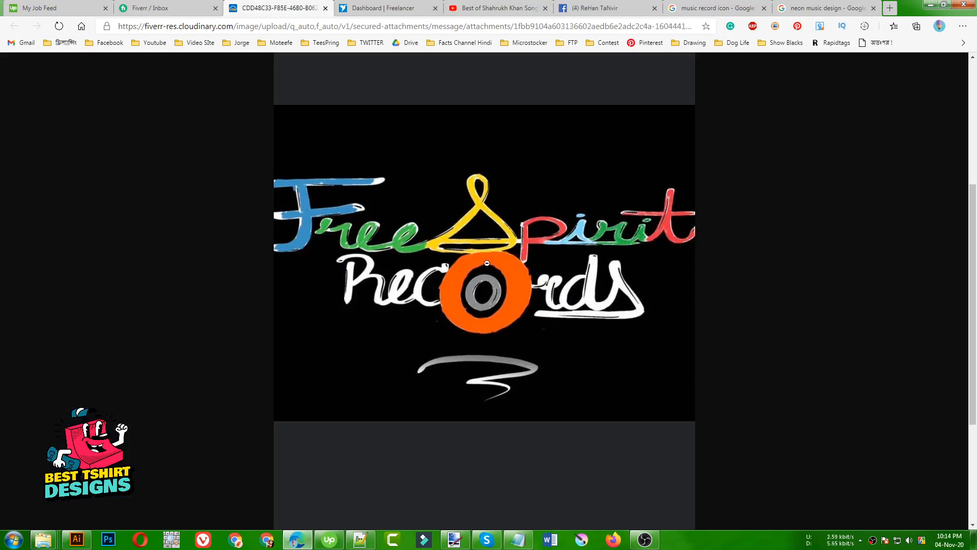
left_click(77, 539)
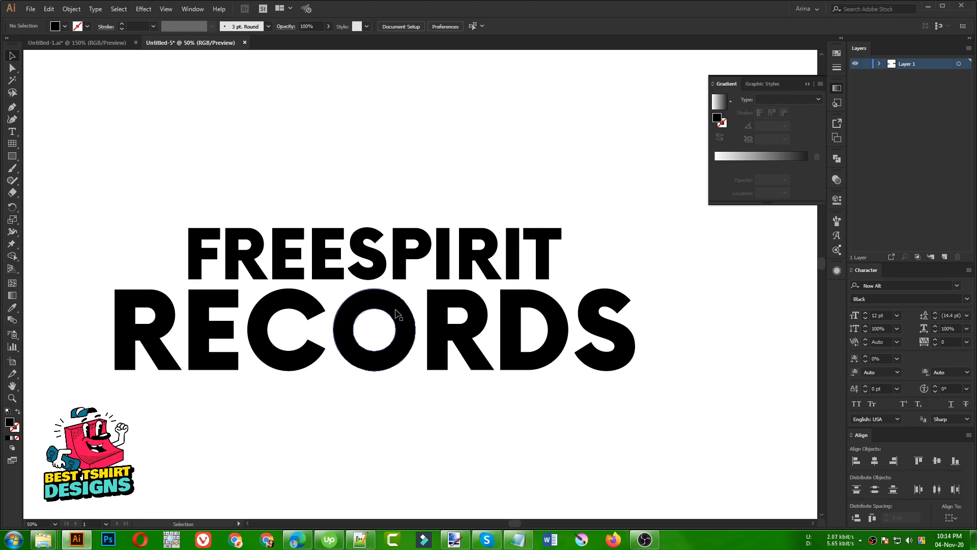
left_click(400, 311)
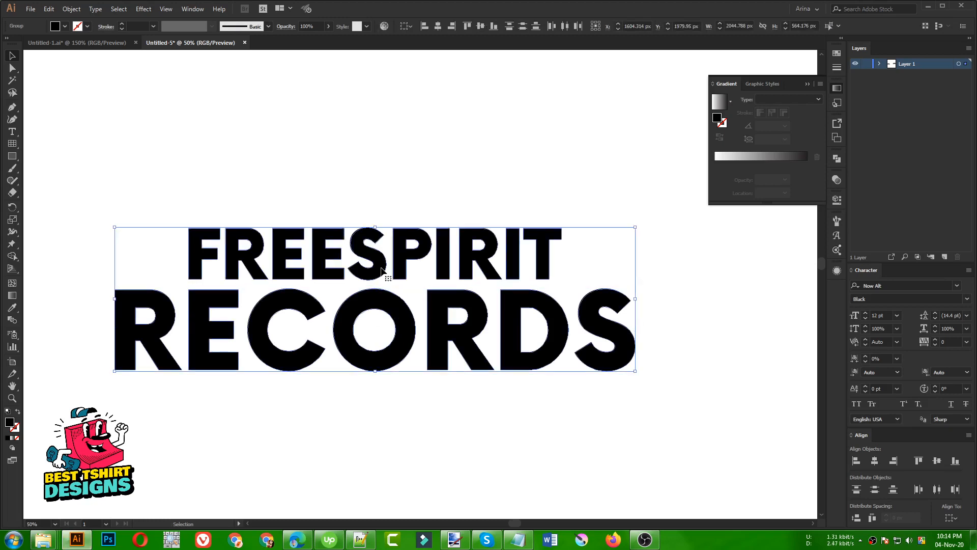
left_click_drag(248, 182, 438, 405)
left_click(437, 403)
left_click_drag(327, 150, 436, 402)
left_click(373, 402)
left_click(391, 301)
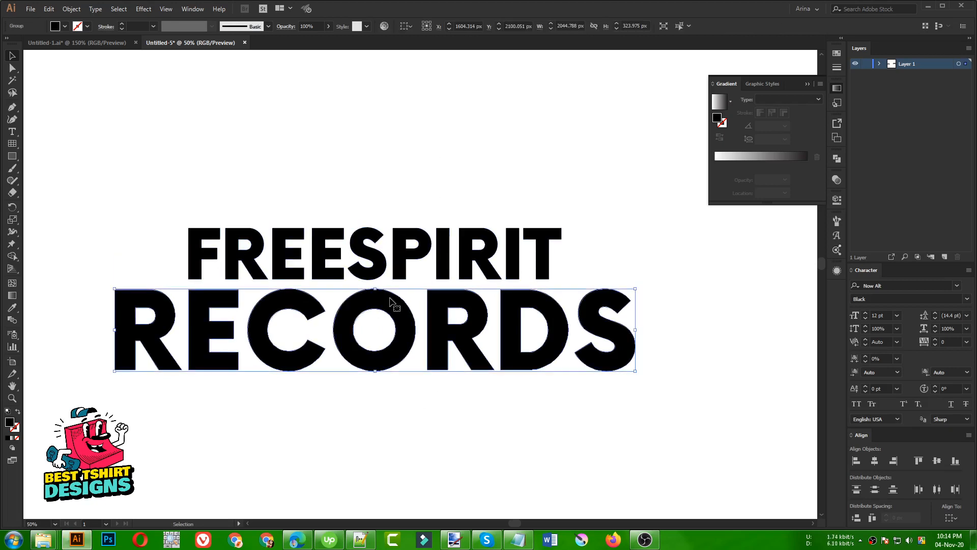
left_click_drag(238, 187, 427, 354)
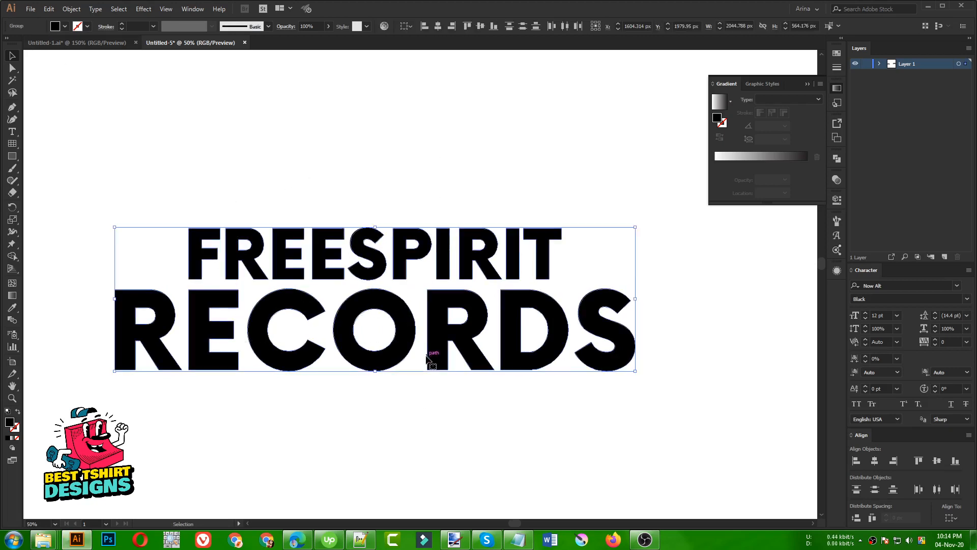
left_click_drag(269, 149, 453, 394)
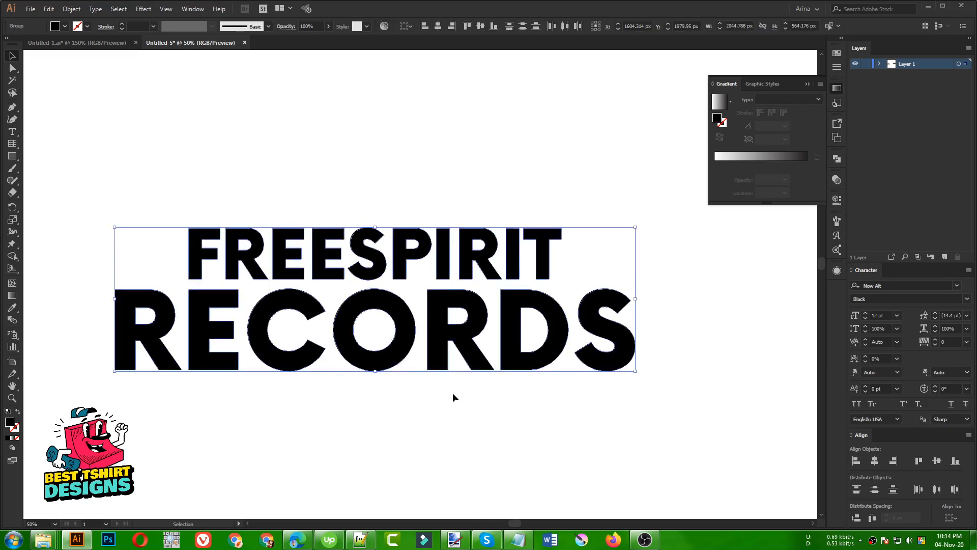
left_click(473, 427)
left_click_drag(307, 157, 486, 392)
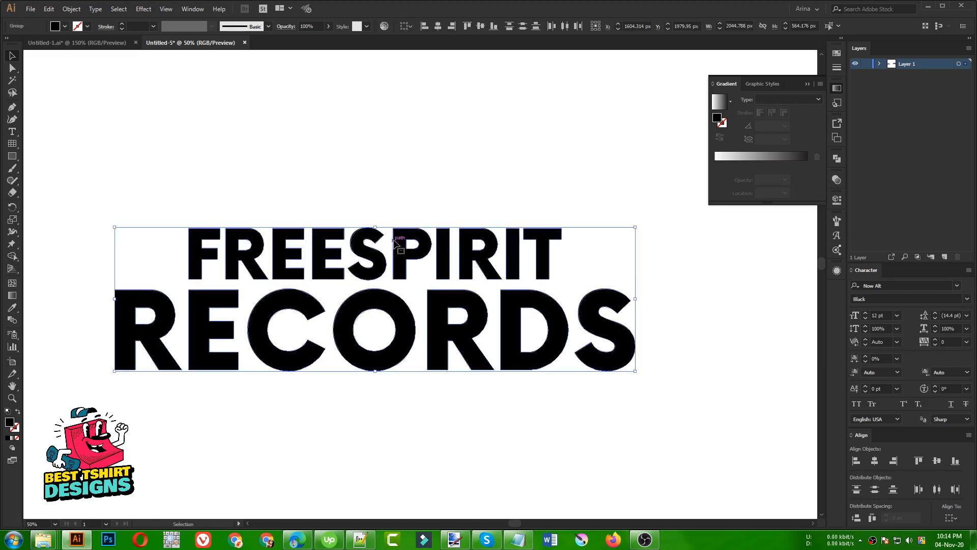
left_click(414, 389)
left_click_drag(331, 211, 481, 430)
left_click(171, 541)
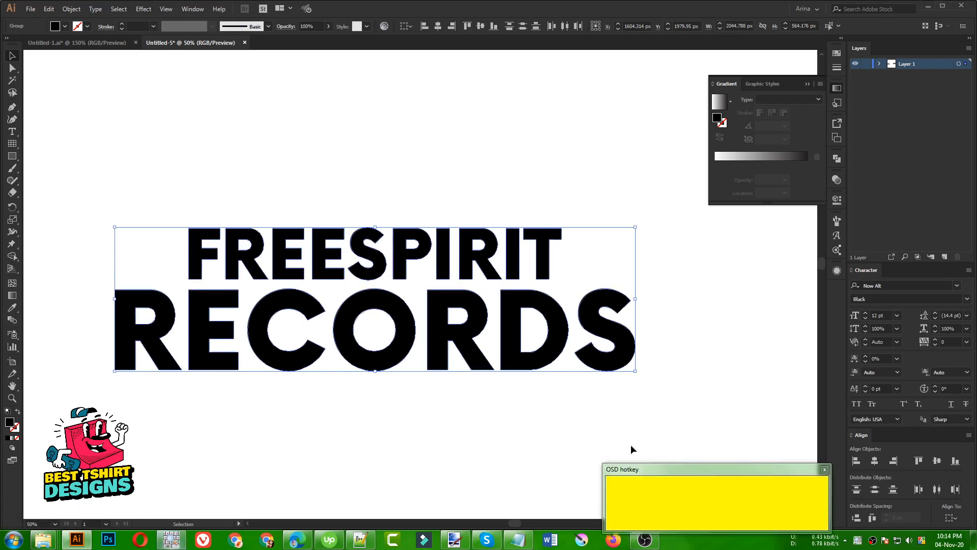
mouse_move(713, 472)
left_mouse_down()
mouse_move(719, 443)
mouse_move(713, 460)
left_mouse_up()
Swap the fill and stroke of the FREESPIRIT and RECORDS groups and set the stroke weight to 10 pt
left_click_drag(504, 436, 356, 218)
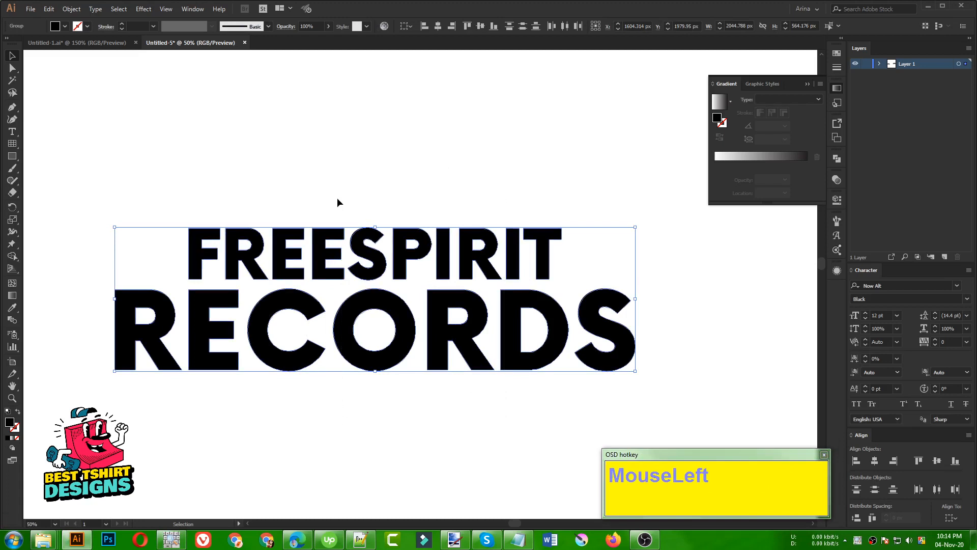
key("shift+x")
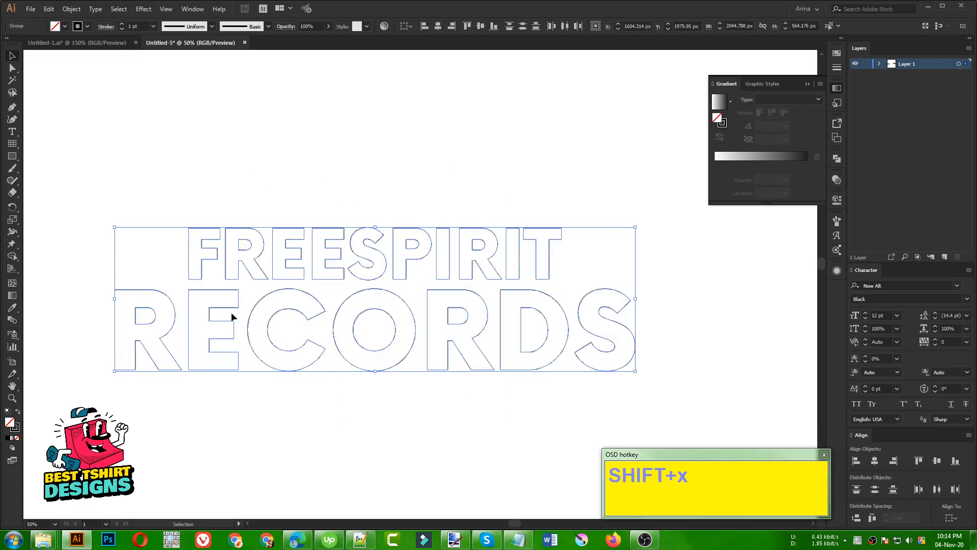
type("10")
key("Return")
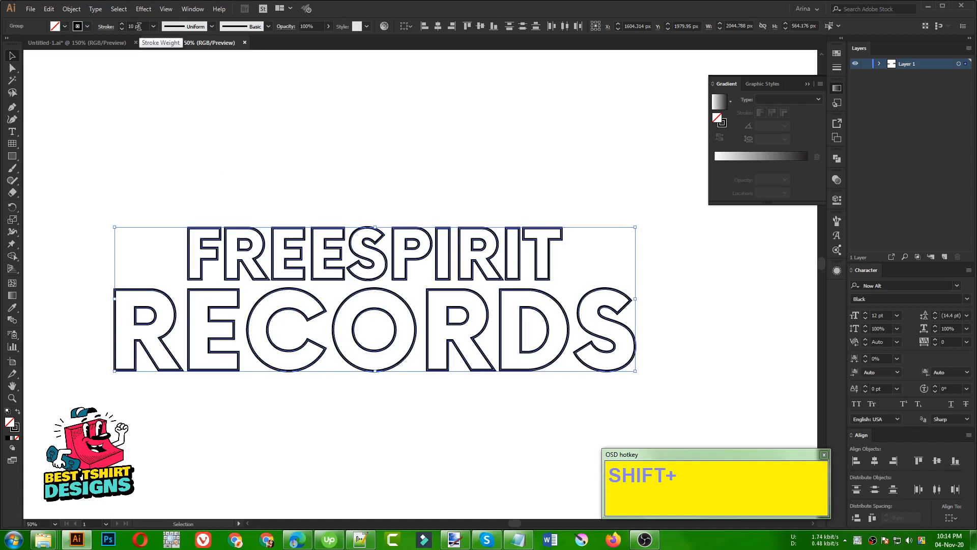
left_click(253, 149)
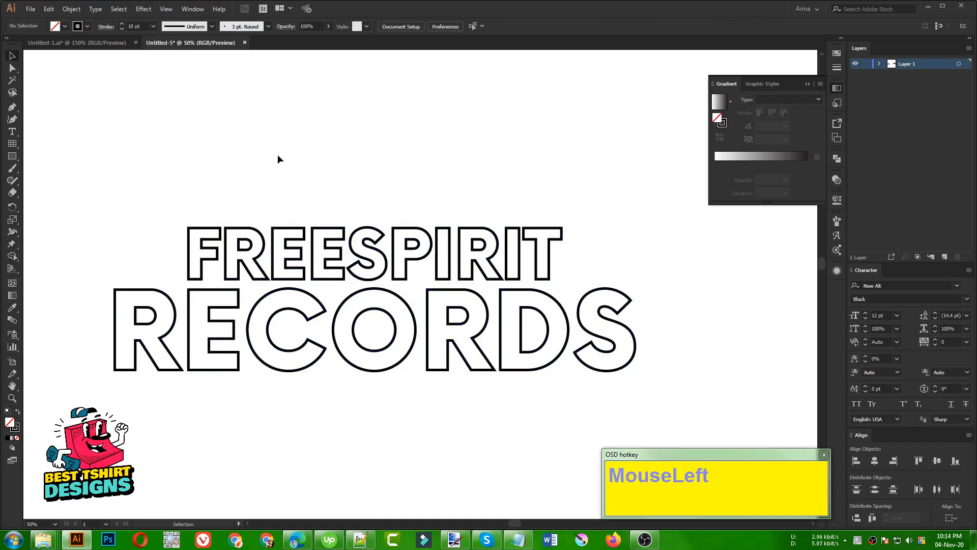
left_click_drag(375, 356, 447, 452)
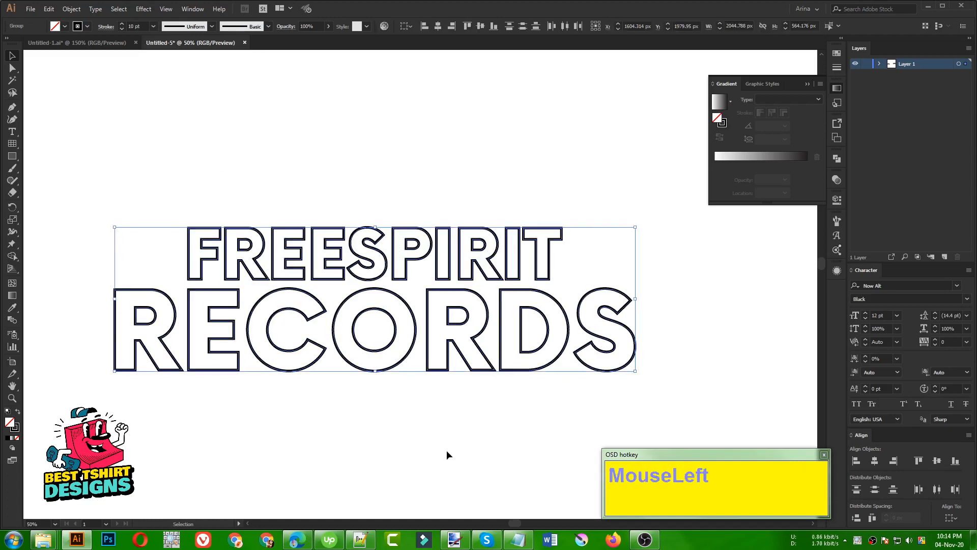
left_click(217, 188)
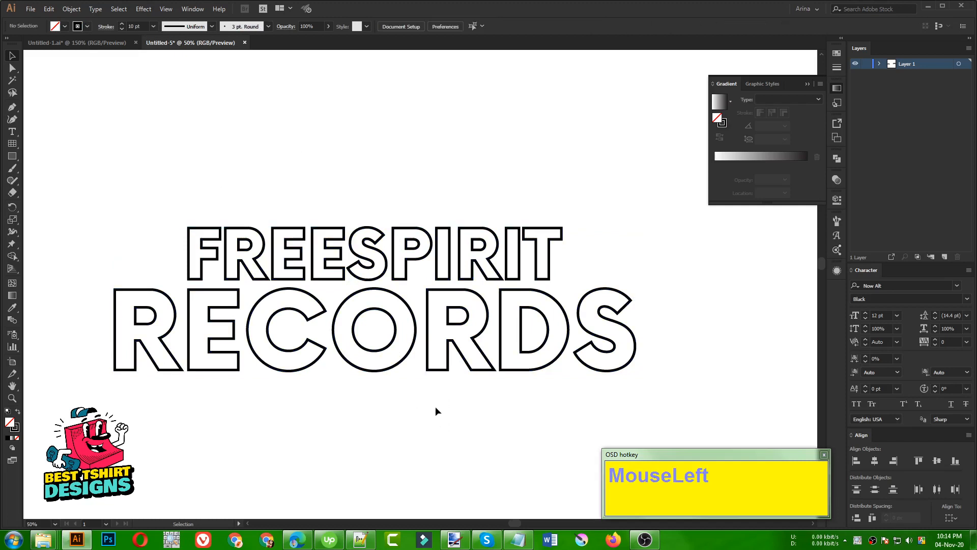
Add an anchor point midway along the F's stem bottom and along the ends of its middle and top arms
scroll(144, 339, "up", 2)
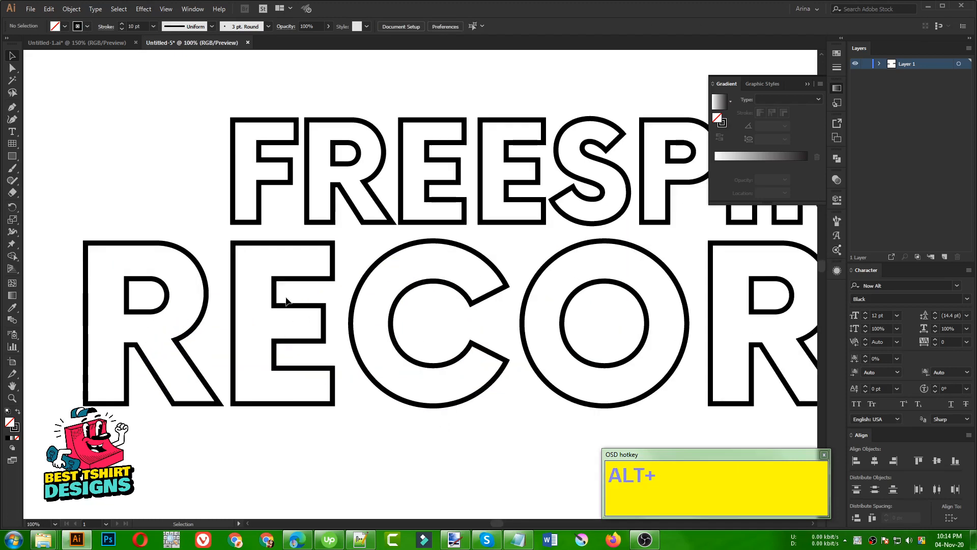
scroll(257, 251, "up", 2)
left_click(188, 195)
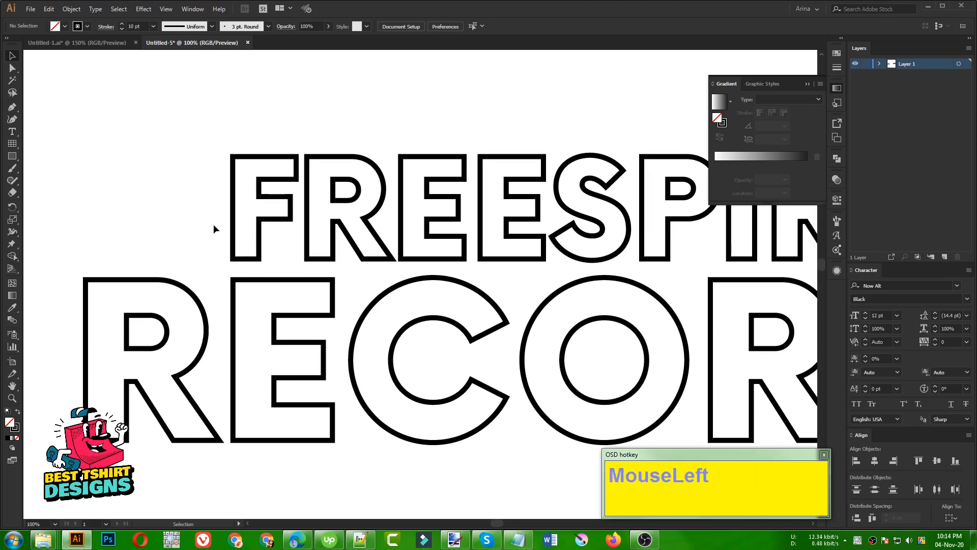
left_click(188, 287)
left_click(200, 259)
left_click(12, 107)
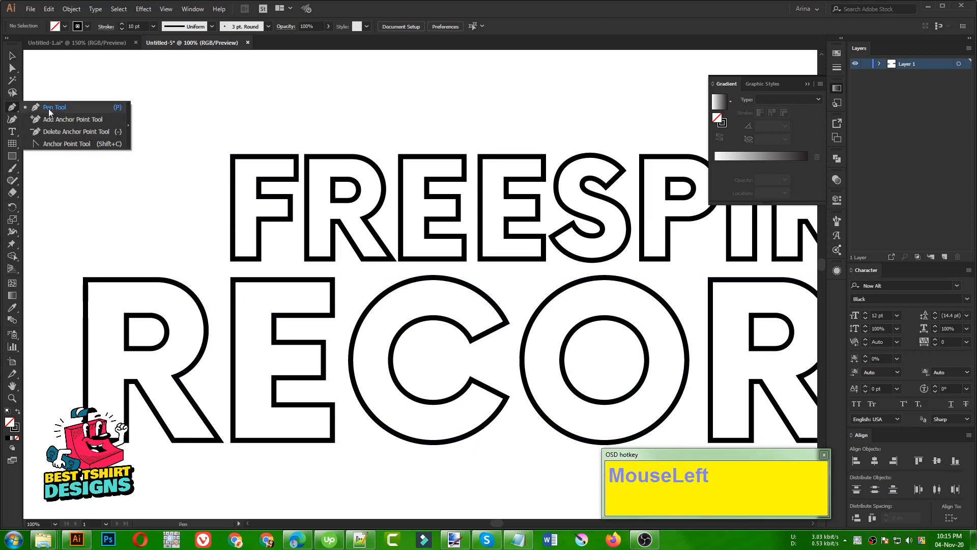
left_click(51, 119)
scroll(259, 255, "up", 2)
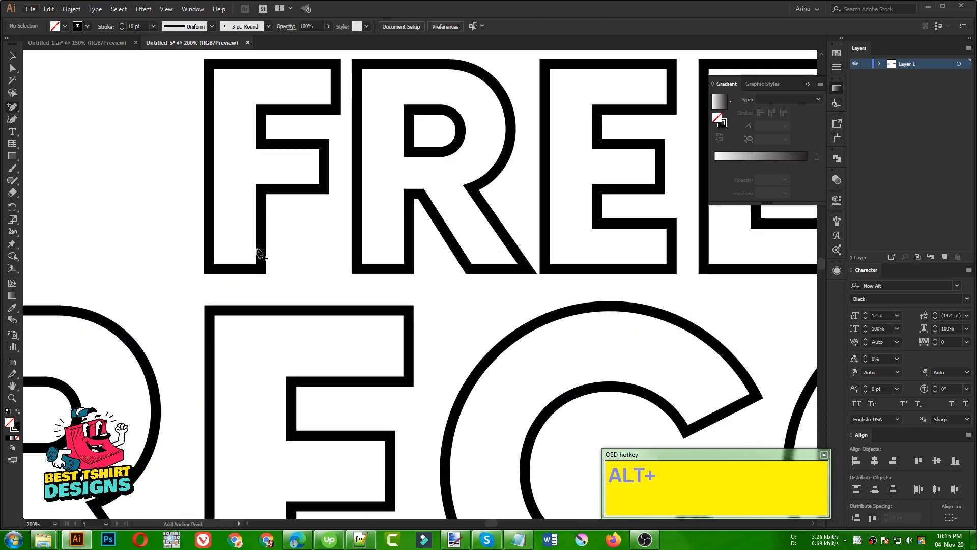
left_click(235, 270)
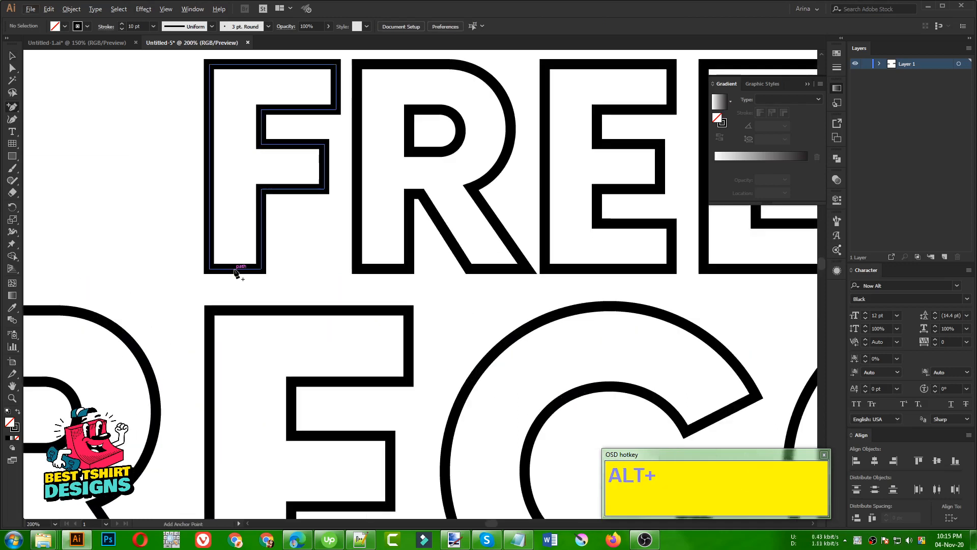
left_click(324, 166)
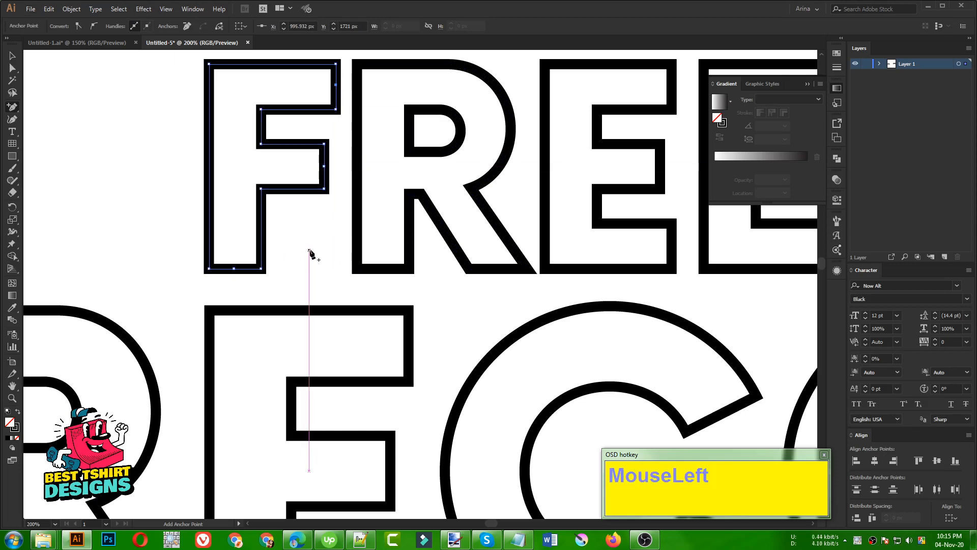
Delete the three added anchor points on the F to open its outline at the stem bottom and both arm ends
key("a")
left_click(234, 270)
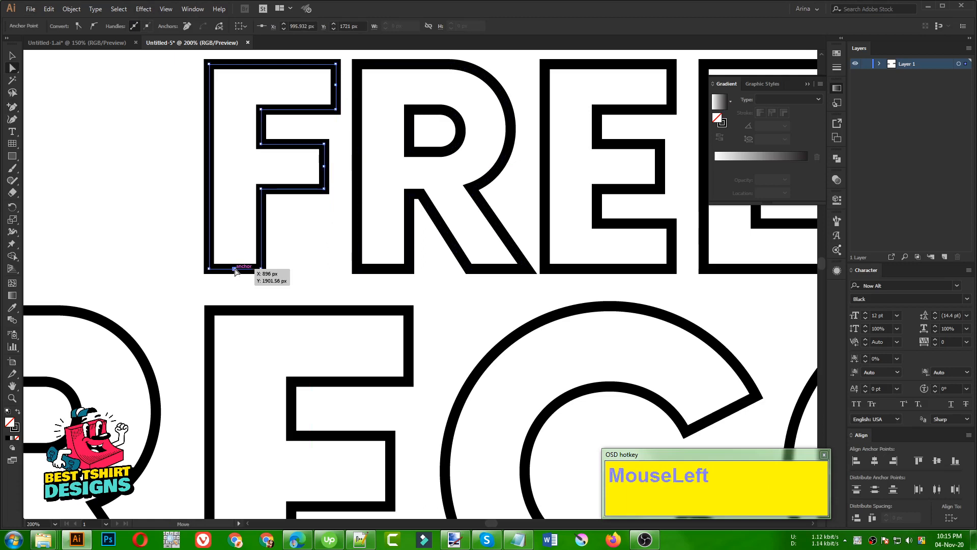
key("Delete")
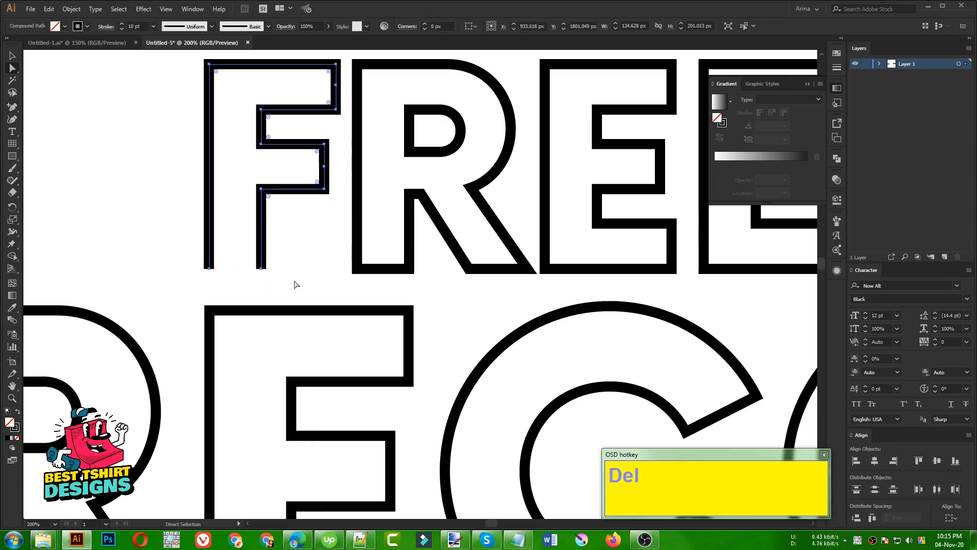
left_click(324, 167)
key("Delete")
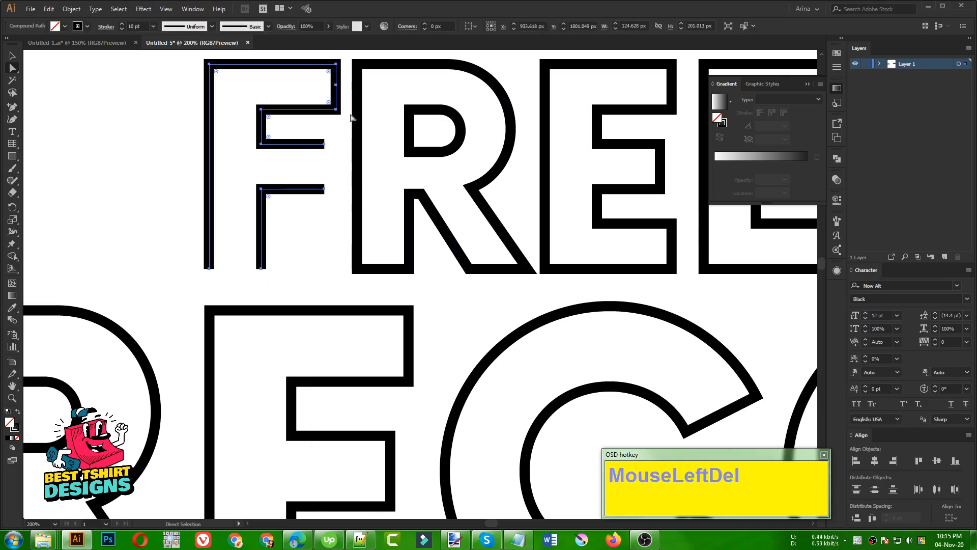
left_click(338, 88)
key("Delete")
left_click(340, 242)
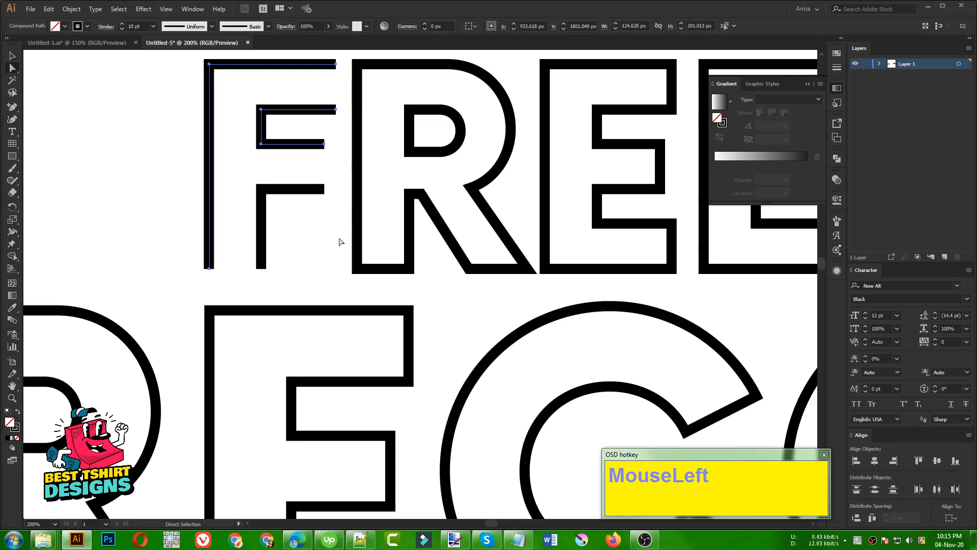
scroll(212, 235, "down", 3)
key("alt+v")
left_click(240, 231)
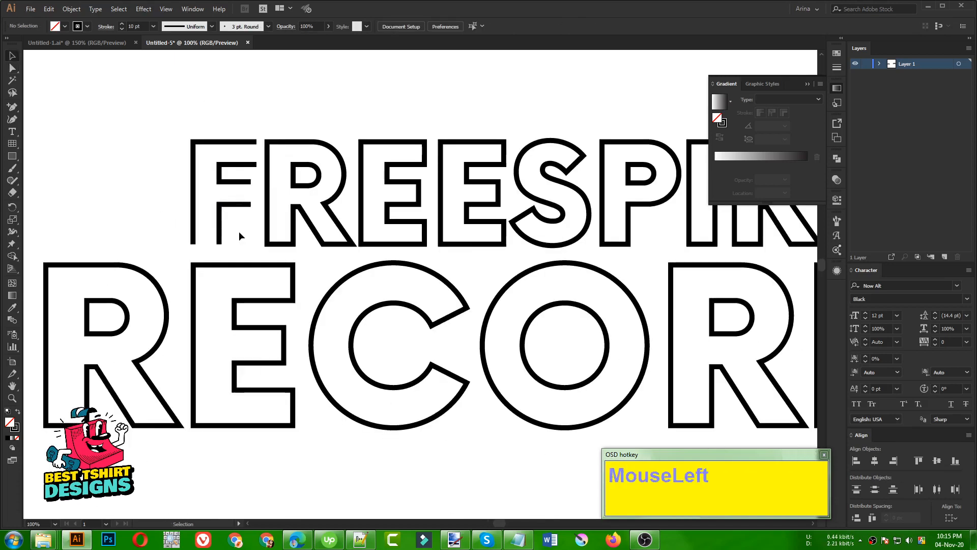
scroll(160, 199, "down", 1)
left_click_drag(115, 130, 221, 217)
left_click(153, 171)
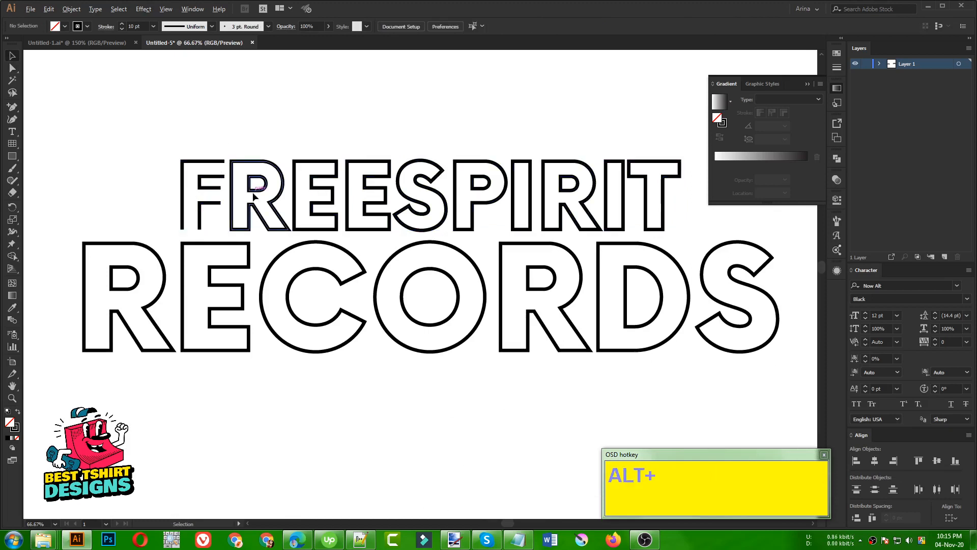
Add several closely spaced anchor points along the upper-right outer curve of the R in FREESPIRIT
scroll(254, 192, "up", 2)
scroll(273, 176, "up", 1)
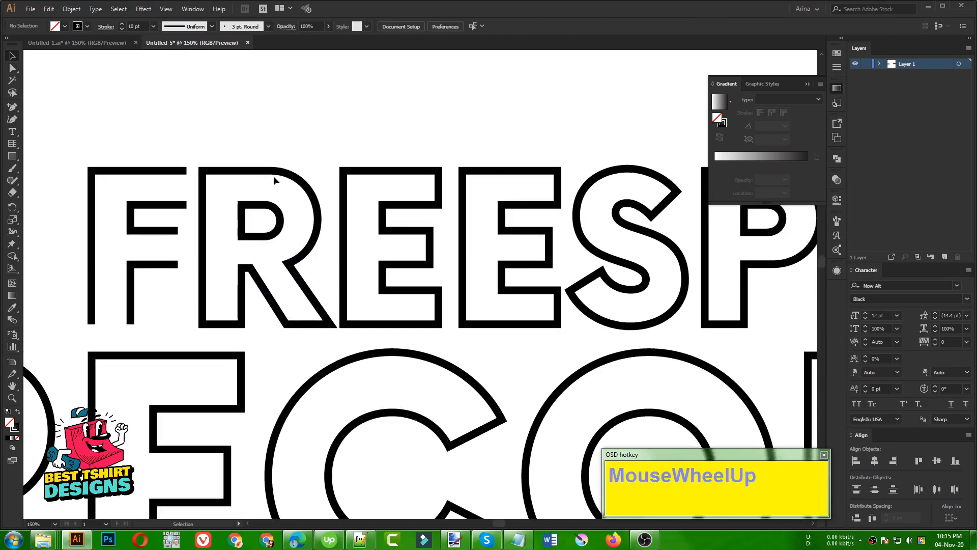
left_click(15, 112)
scroll(292, 160, "up", 2)
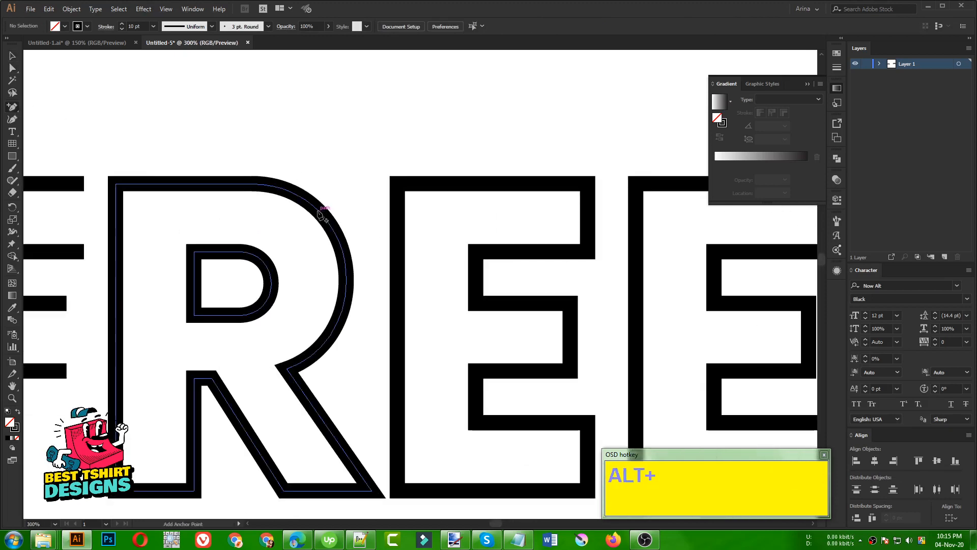
left_click(318, 210)
left_click(341, 239)
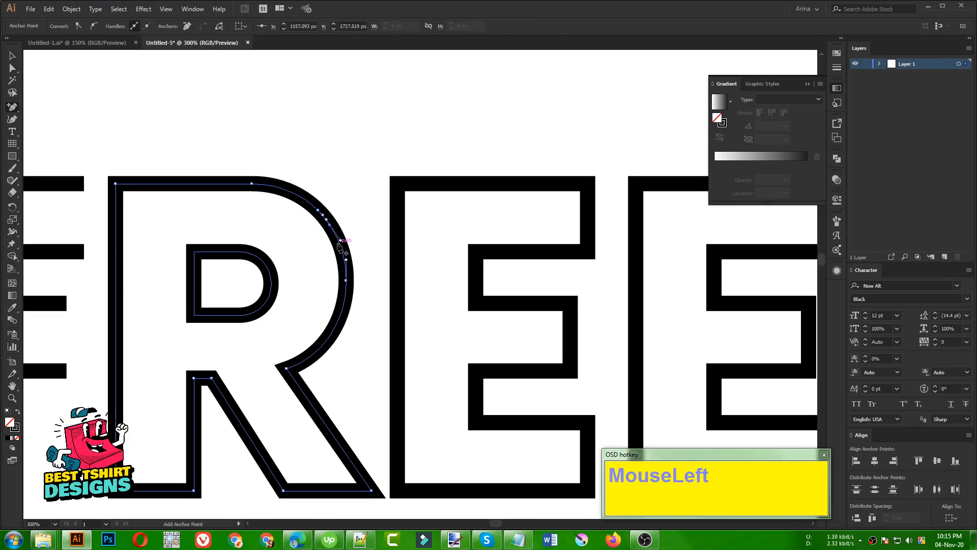
left_click(341, 245)
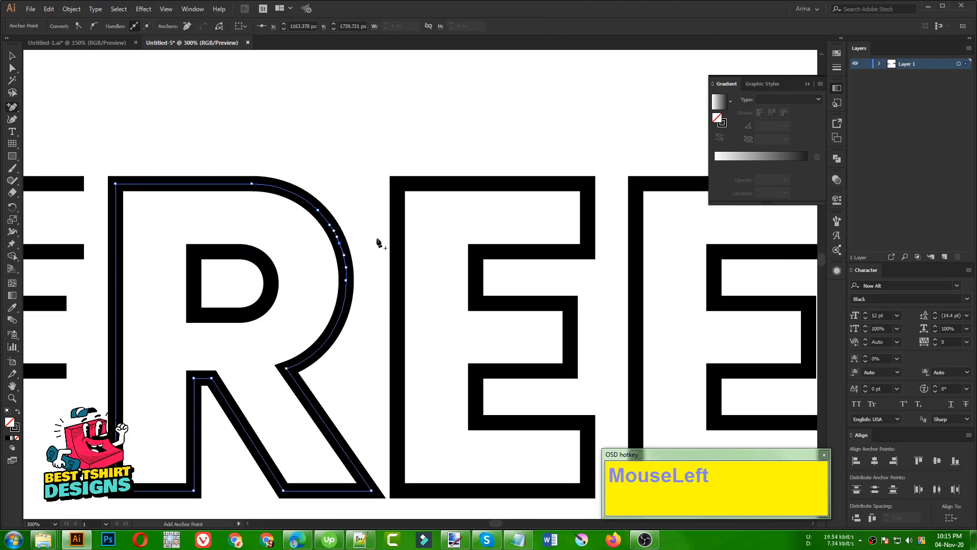
Delete the cluster of added anchor points on the R's upper-right outer curve to open a gap in its outline
scroll(345, 241, "up", 2)
key("a")
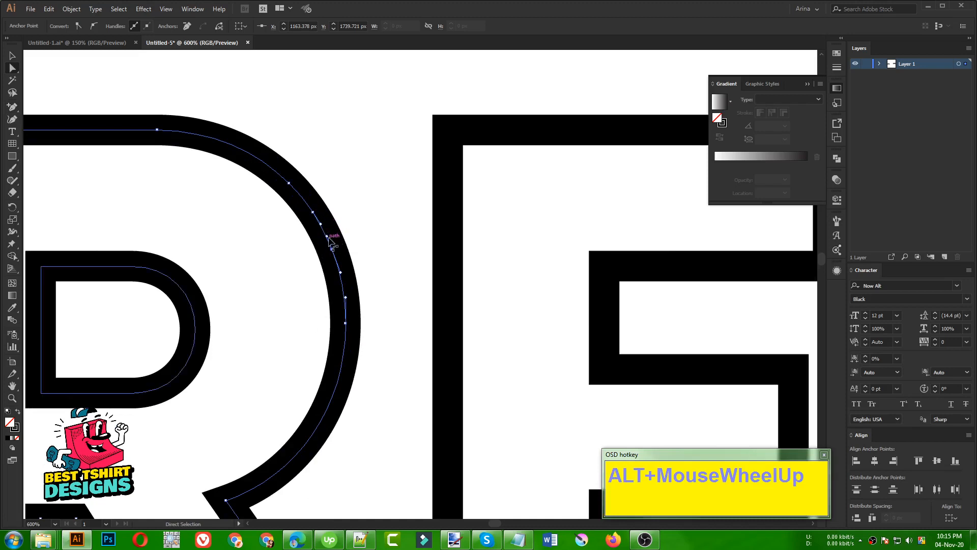
left_click(328, 239)
left_click(359, 223)
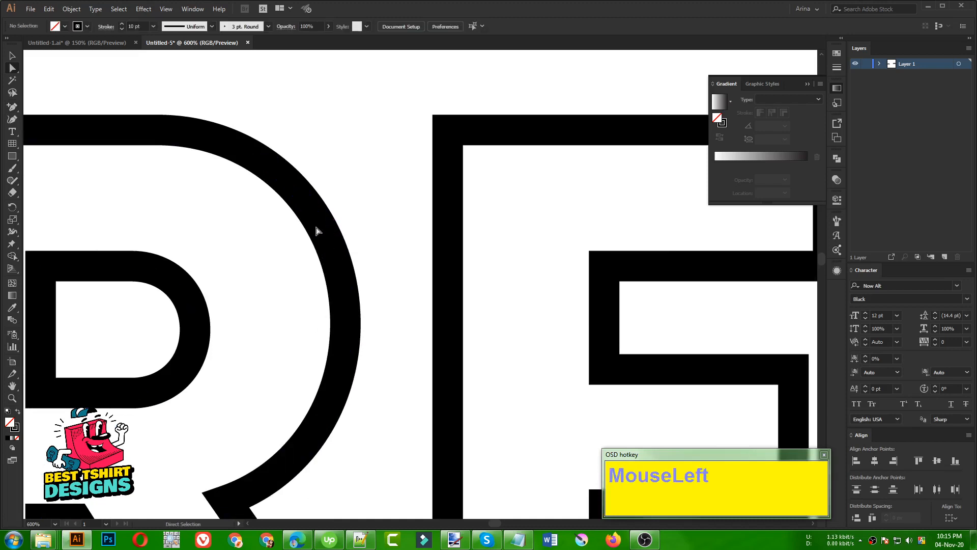
left_click_drag(328, 241, 321, 225)
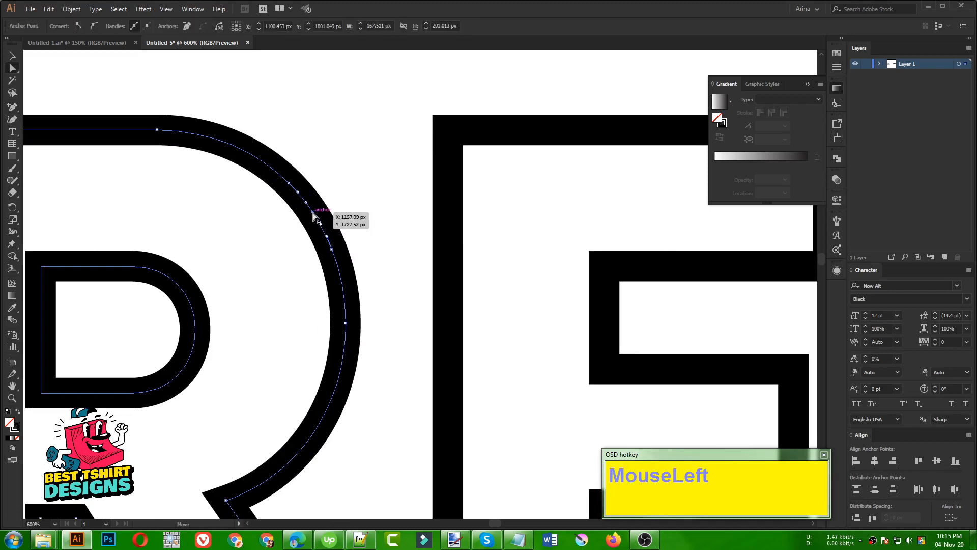
left_click(313, 212)
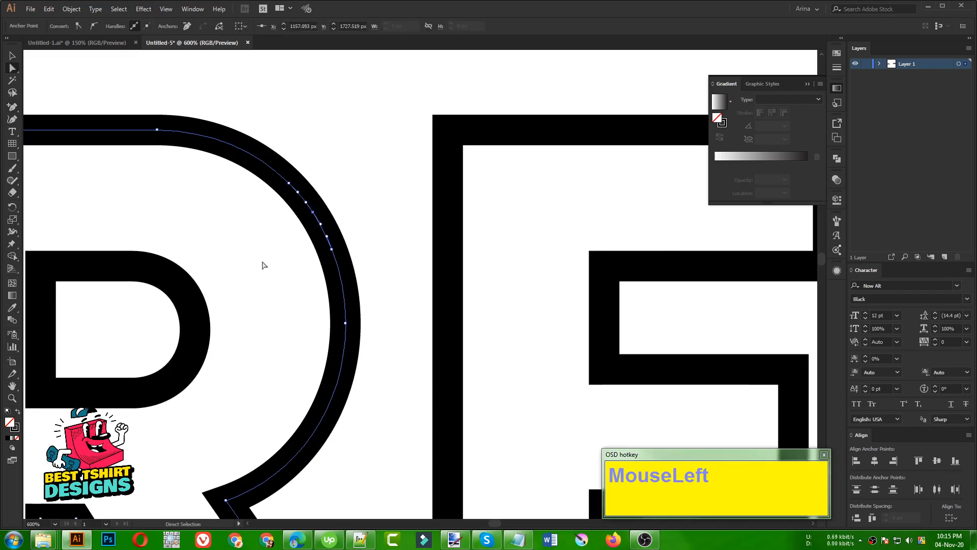
key("Delete")
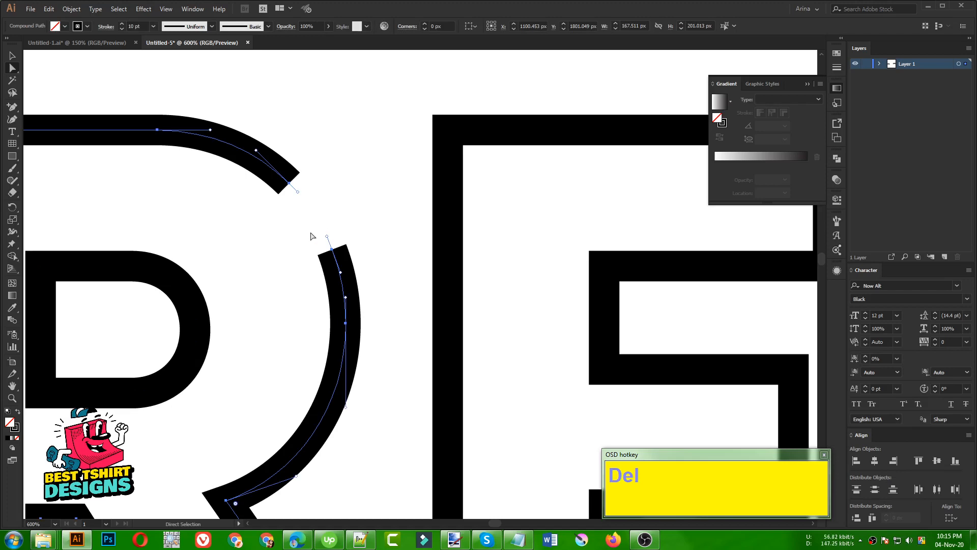
scroll(312, 236, "down", 1)
left_click(337, 191)
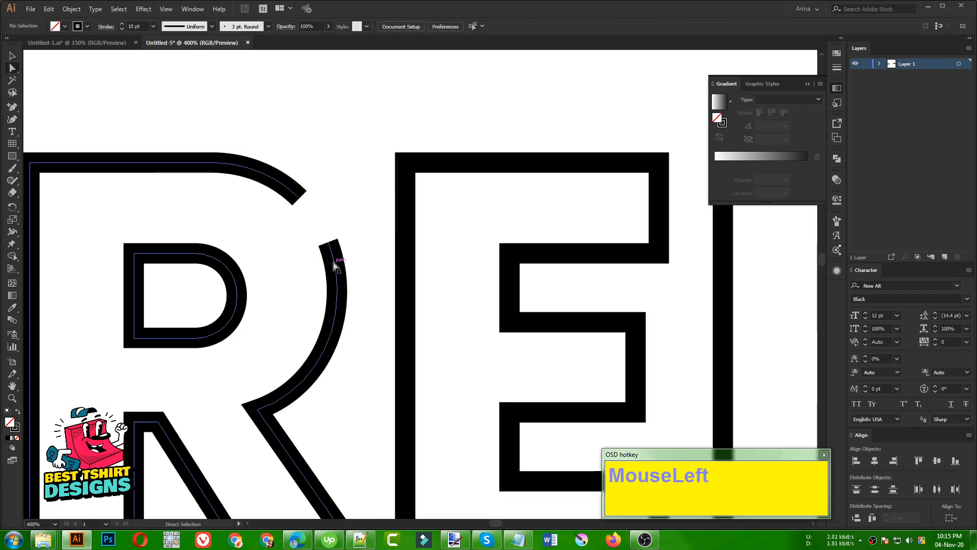
key("alt")
scroll(325, 229, "down", 2)
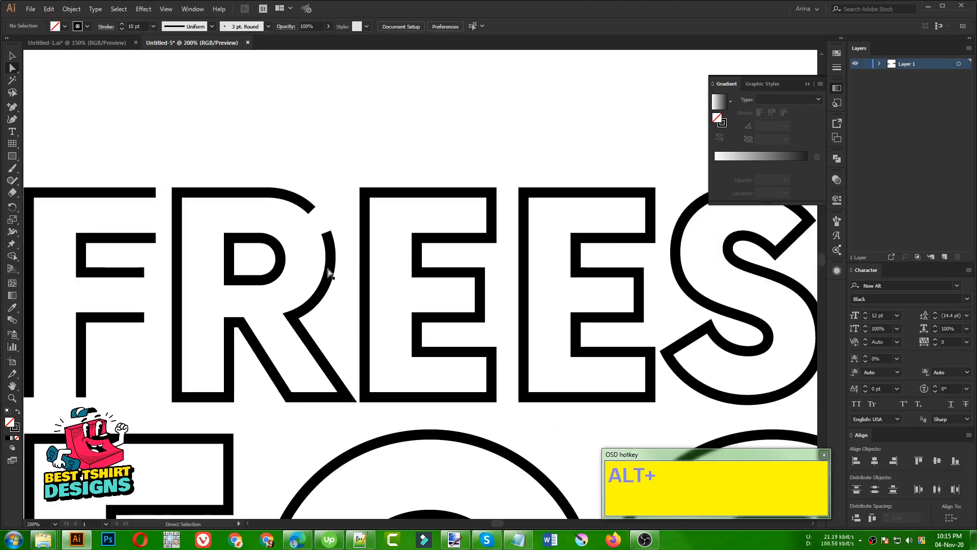
Add an anchor point midway along the bottom of the R's left stem and delete it to open the stem end
scroll(346, 372, "up", 1)
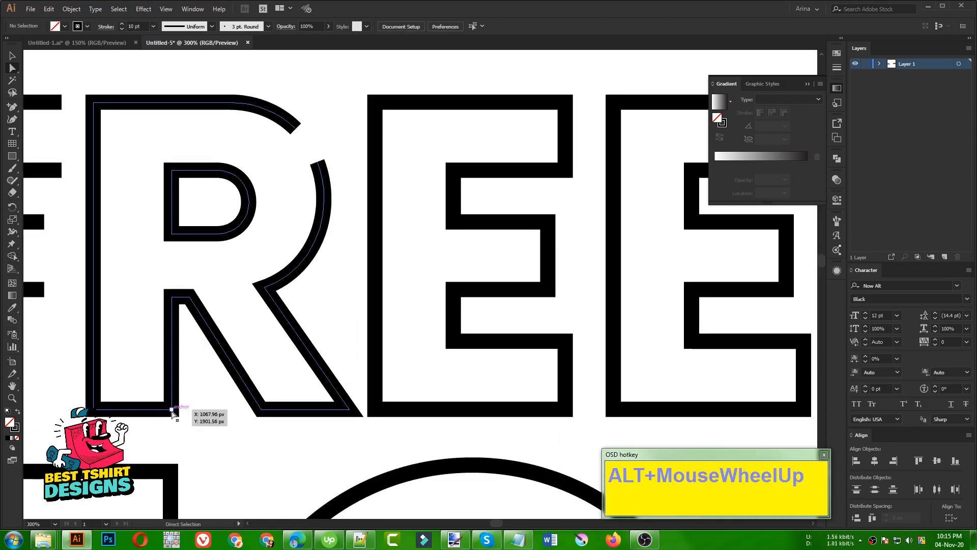
left_click(10, 107)
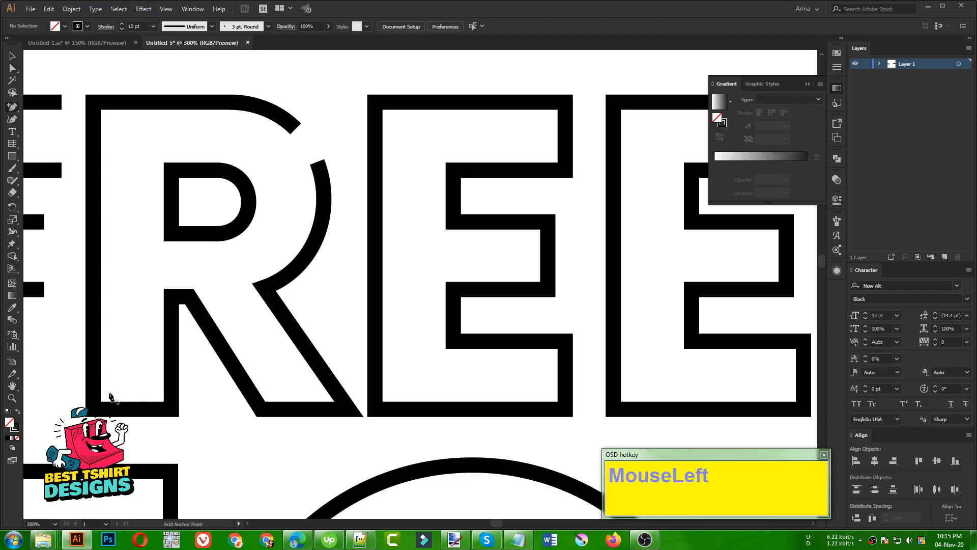
left_click(127, 408)
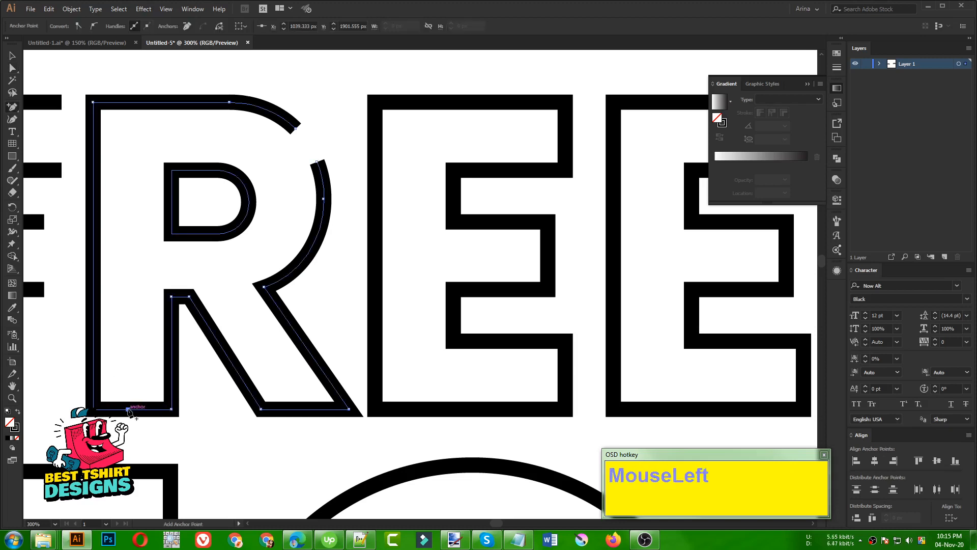
key("a")
left_click(128, 409)
key("Delete")
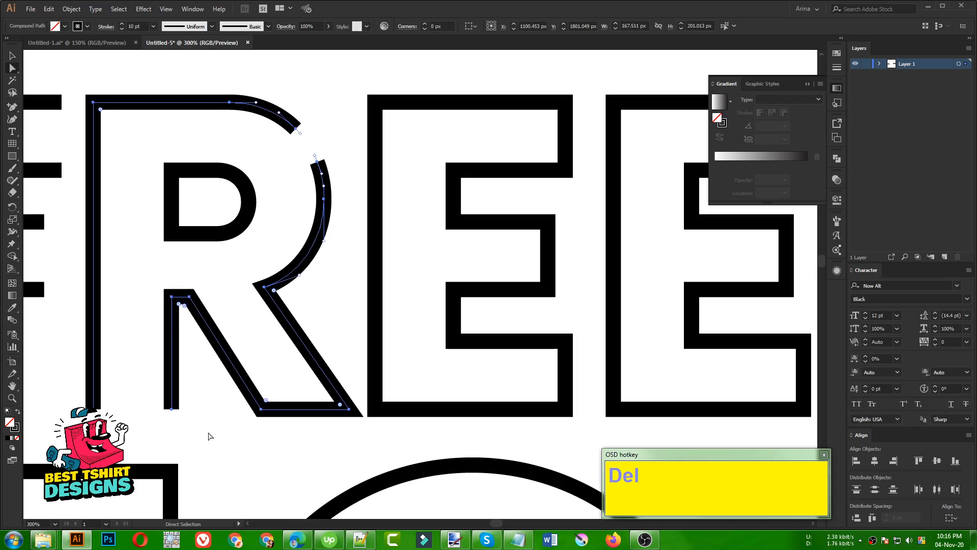
Delete the partly edited FREESPIRIT and RECORDS lettering from the artboard
scroll(186, 385, "down", 4)
left_click(260, 264)
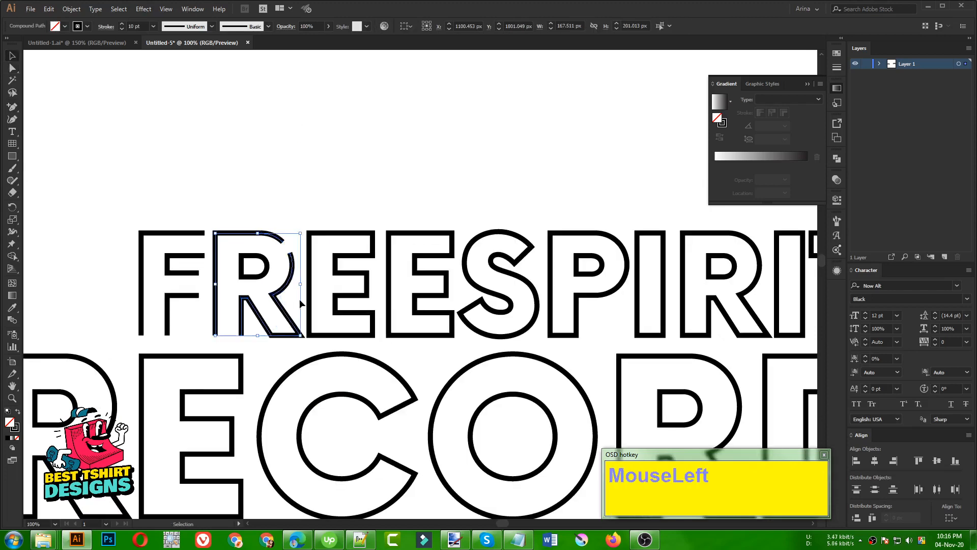
scroll(257, 262, "down", 2)
left_click_drag(78, 200, 609, 444)
scroll(416, 305, "down", 1)
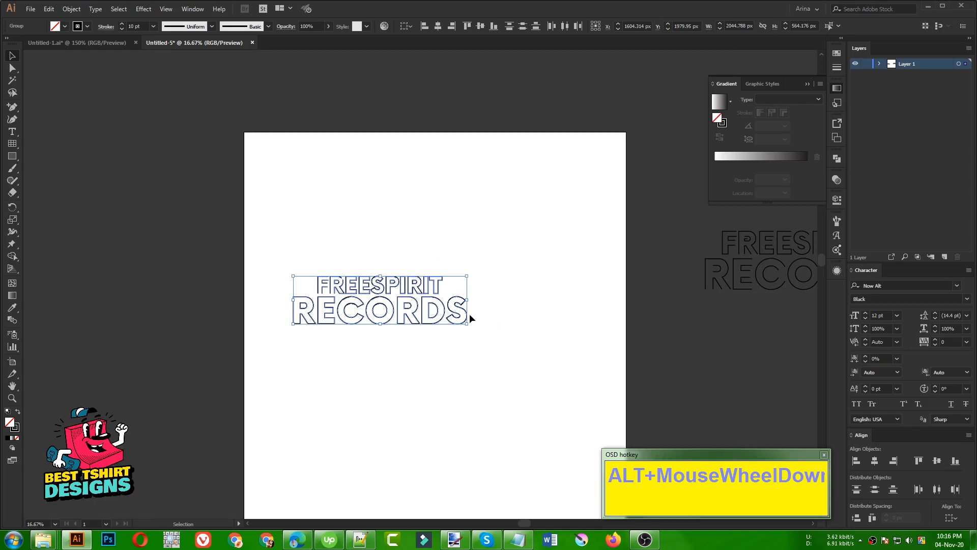
key("Delete")
Move the prepared 9 pt FREESPIRIT RECORDS lettering from the pasteboard onto the artboard
left_click_drag(549, 332, 447, 327)
left_click_drag(558, 281, 520, 284)
left_click_drag(535, 213, 788, 326)
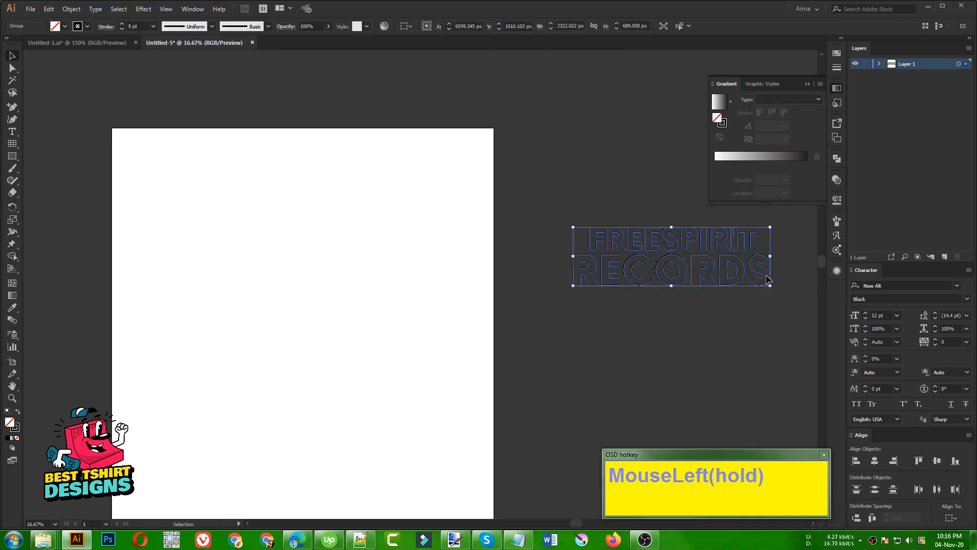
left_click_drag(765, 278, 390, 282)
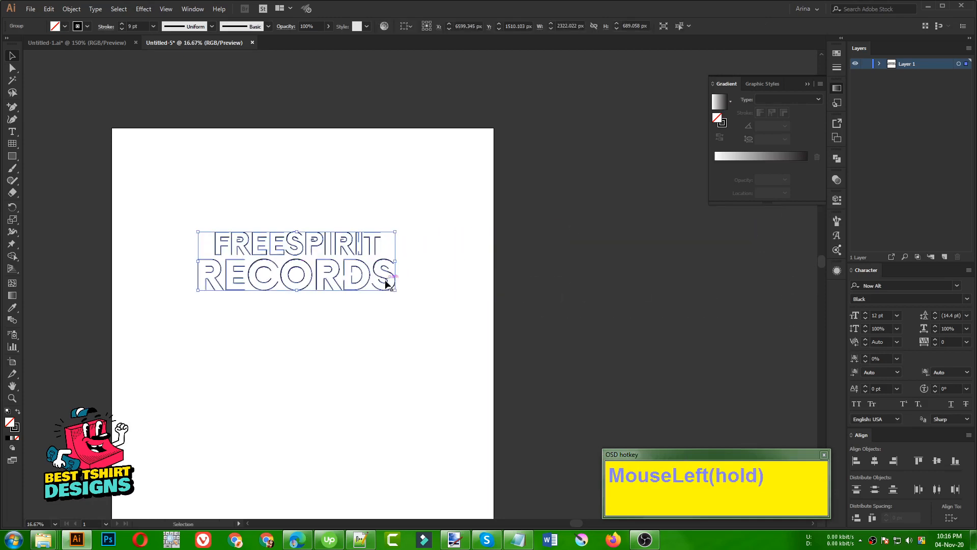
Examine the openings and line ends of the letters in the prepared FREESPIRIT RECORDS lettering
scroll(254, 256, "up", 3, "alt")
left_click(381, 424)
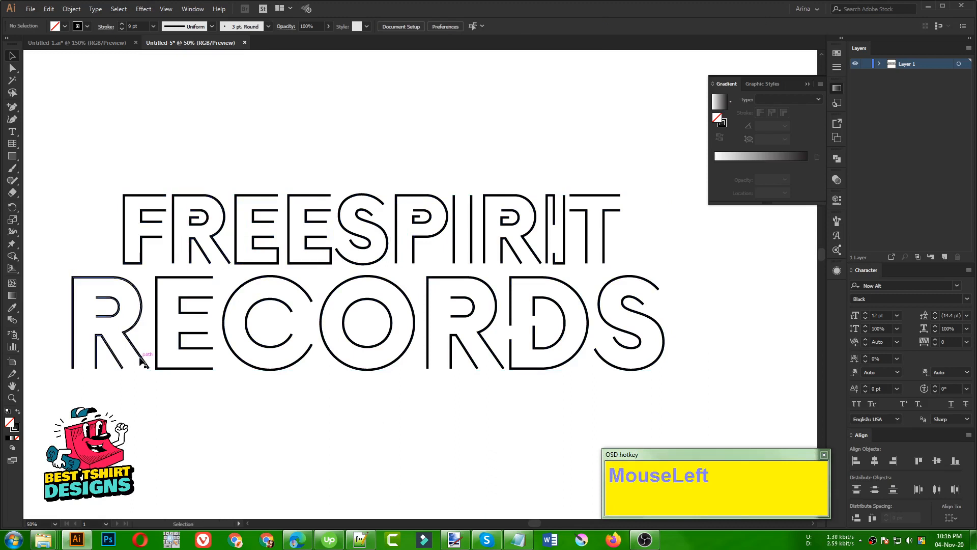
left_click_drag(287, 404, 287, 404)
scroll(180, 321, "up", 1, "alt")
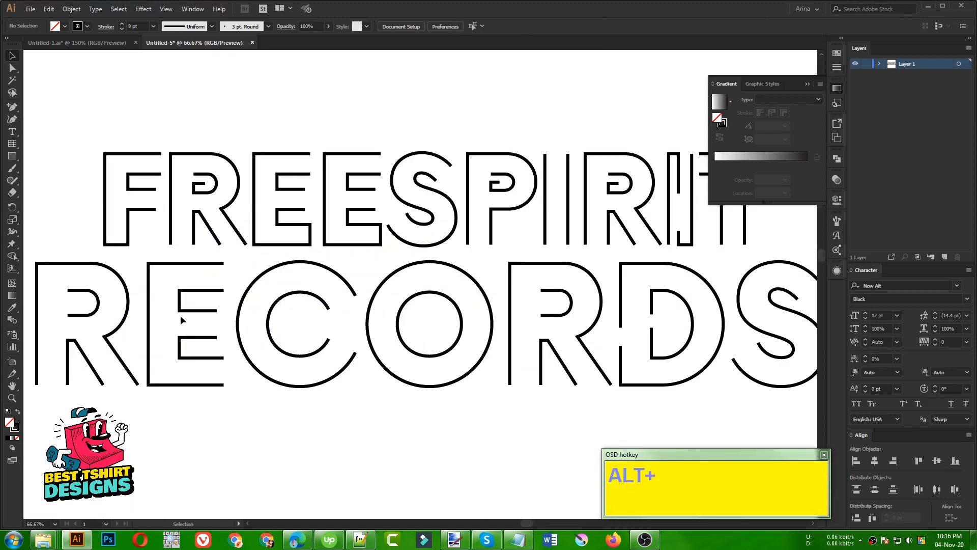
scroll(497, 183, "up", 1, "alt")
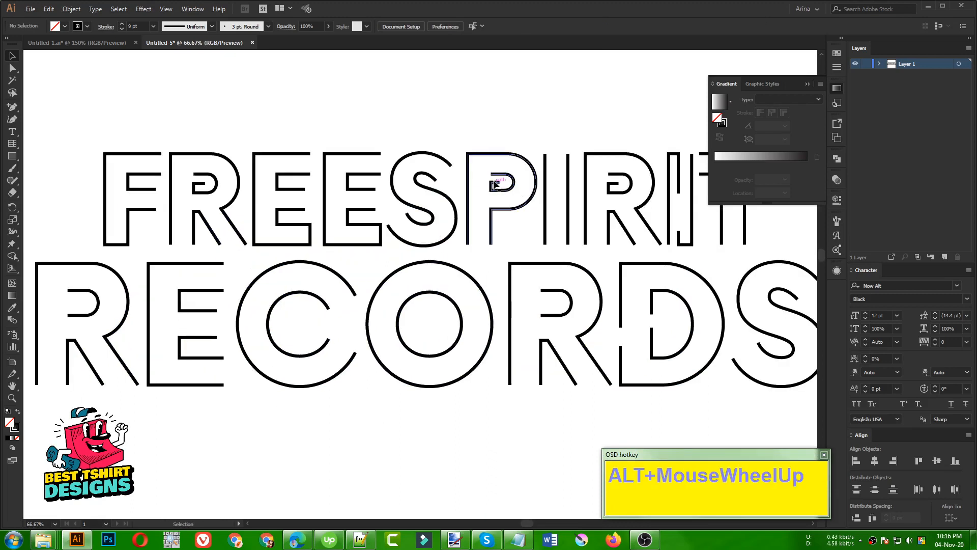
scroll(326, 208, "down", 1, "alt")
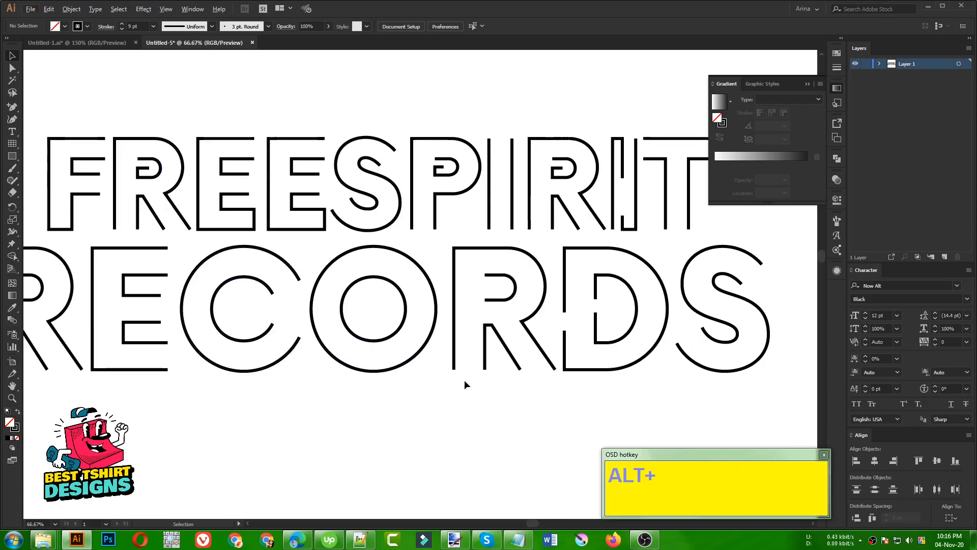
scroll(464, 380, "down", 1, "alt")
scroll(94, 314, "up", 2, "alt")
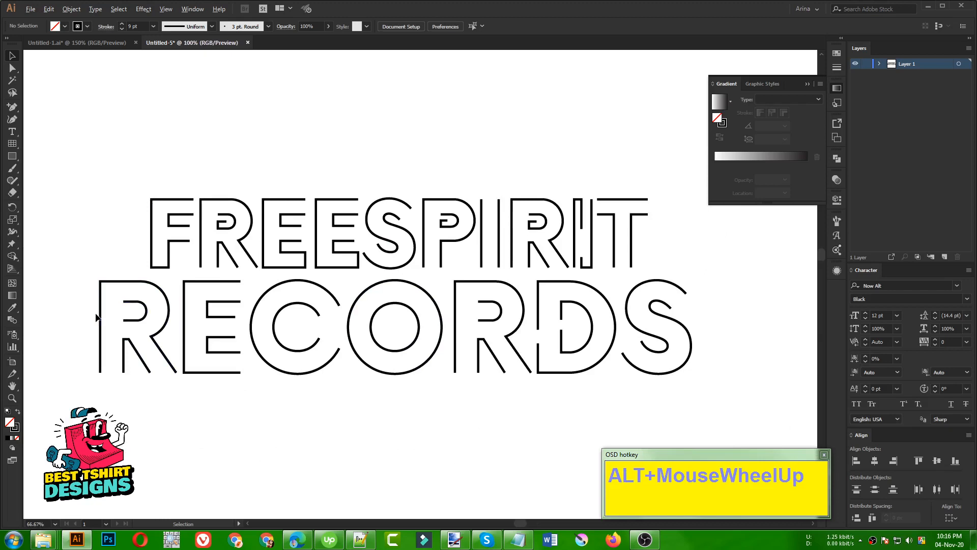
left_click_drag(13, 106, 38, 111)
scroll(105, 276, "up", 2, "alt")
key("alt+v")
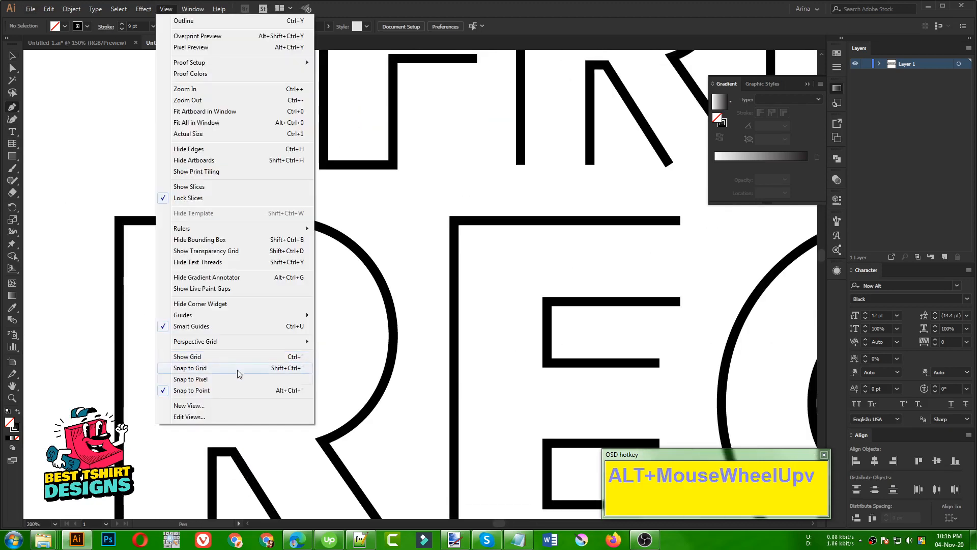
left_click(359, 325)
key("v")
key("ctrl+z")
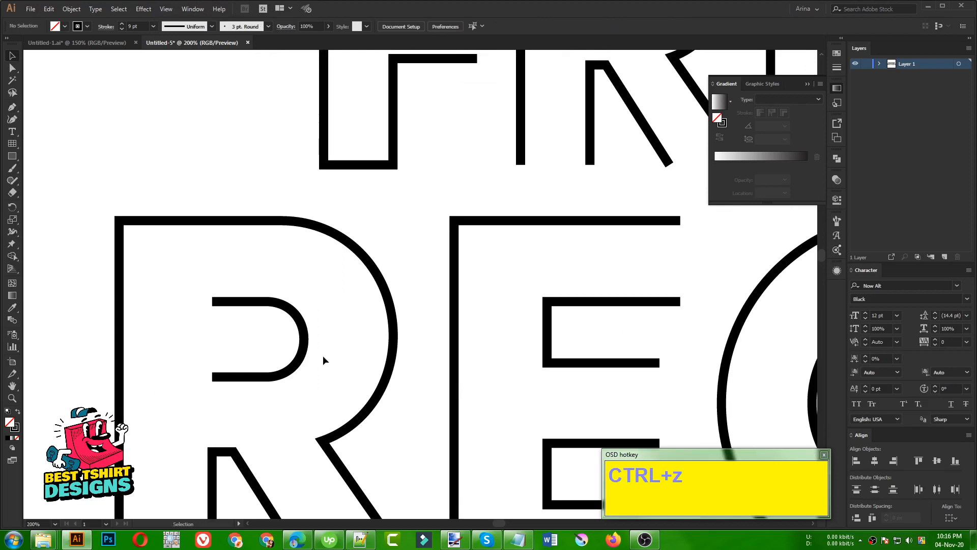
In the first R of RECORDS, extend the inner bowl's lower open end about 37 px upward and horizontally into the bowl with the Pen tool
key("v")
left_click(298, 362)
left_click(298, 362)
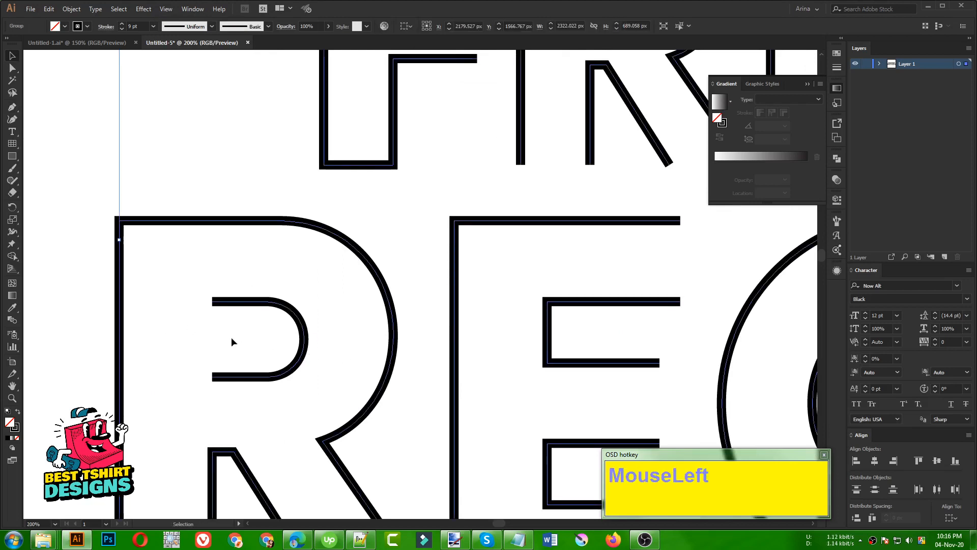
left_click(12, 107)
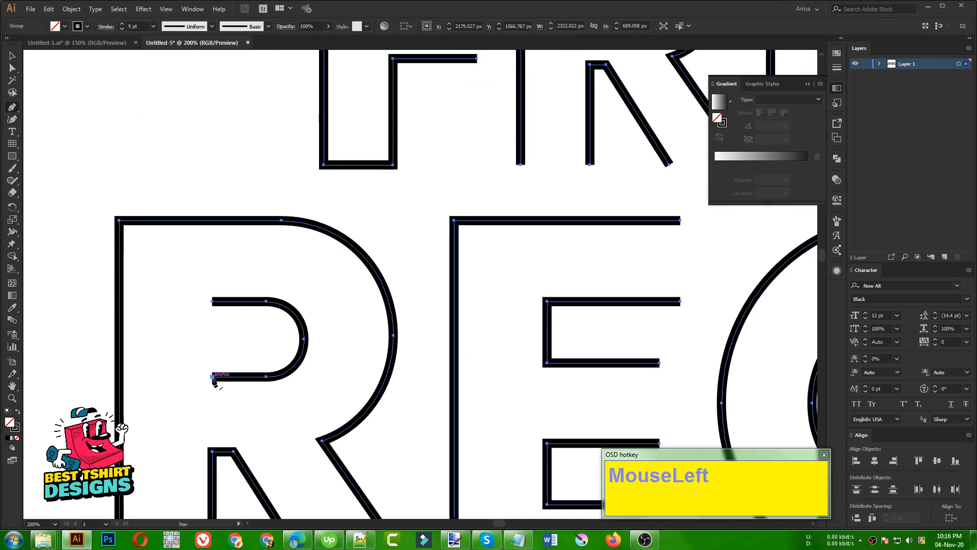
left_click_drag(212, 376, 228, 377)
left_click(212, 340, "shift")
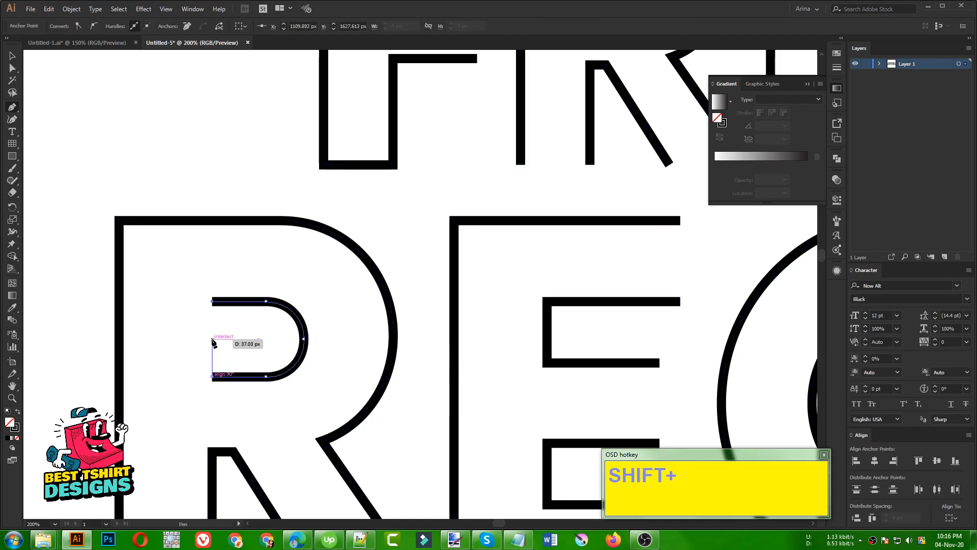
left_click(259, 339, "shift")
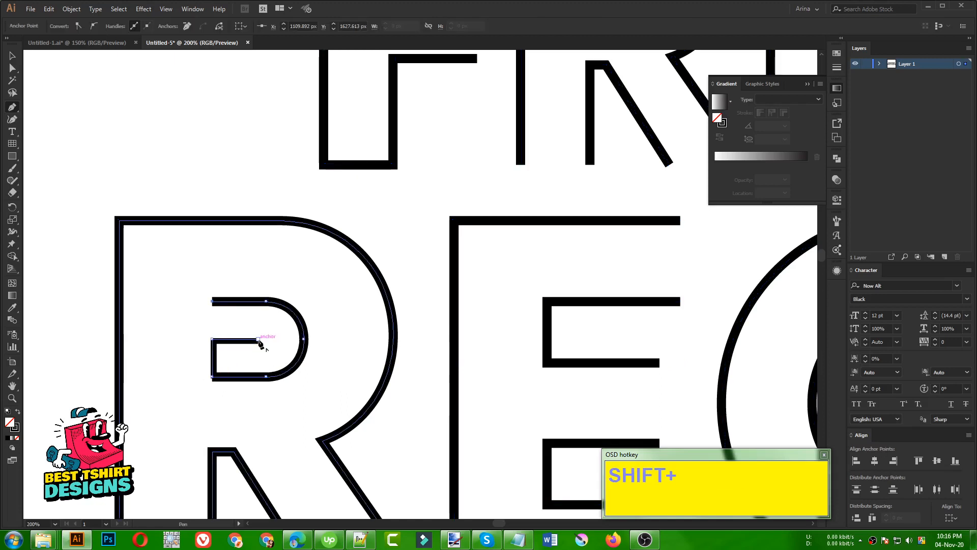
left_click(258, 340)
key("v")
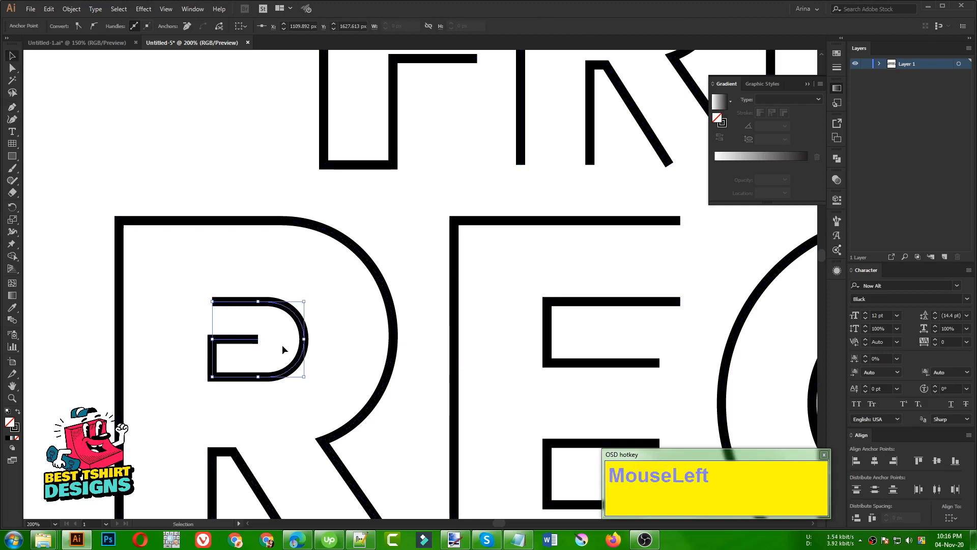
In the second R of RECORDS, extend the inner bowl's lower open end up to mid-height and about 45 px into the bowl
scroll(129, 276, "down", 2, "alt")
scroll(129, 276, "down", 1, "alt")
scroll(65, 264, "down", 1, "alt")
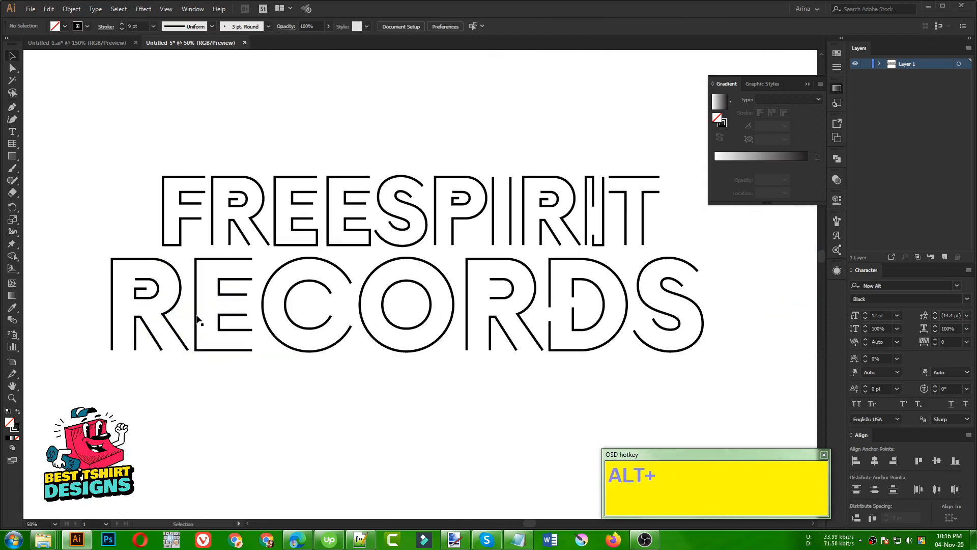
scroll(591, 295, "up", 3, "alt")
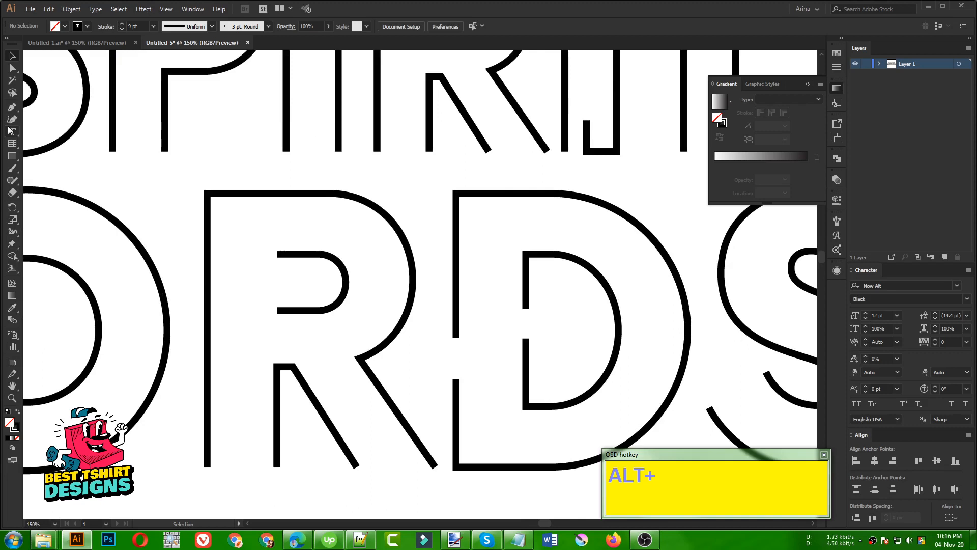
left_click(13, 109)
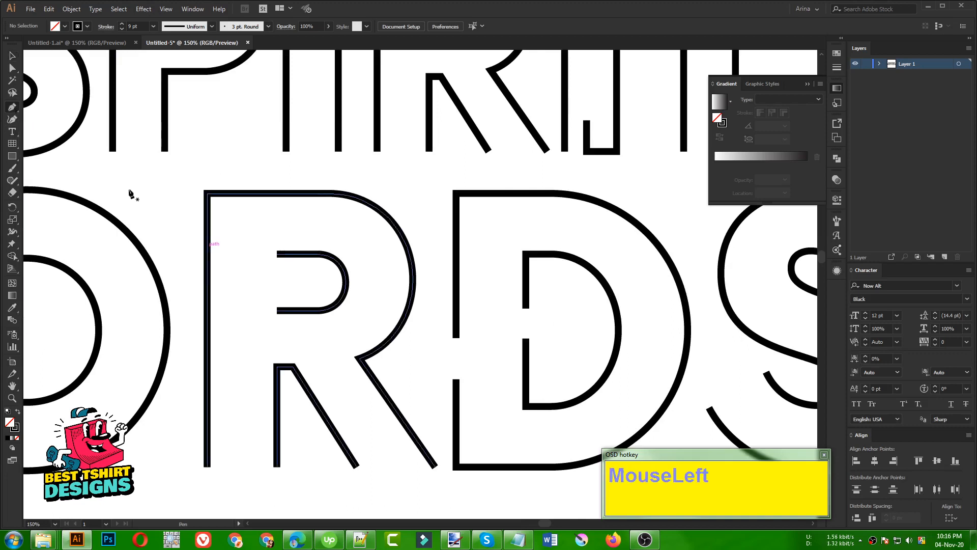
left_click(277, 310, "shift")
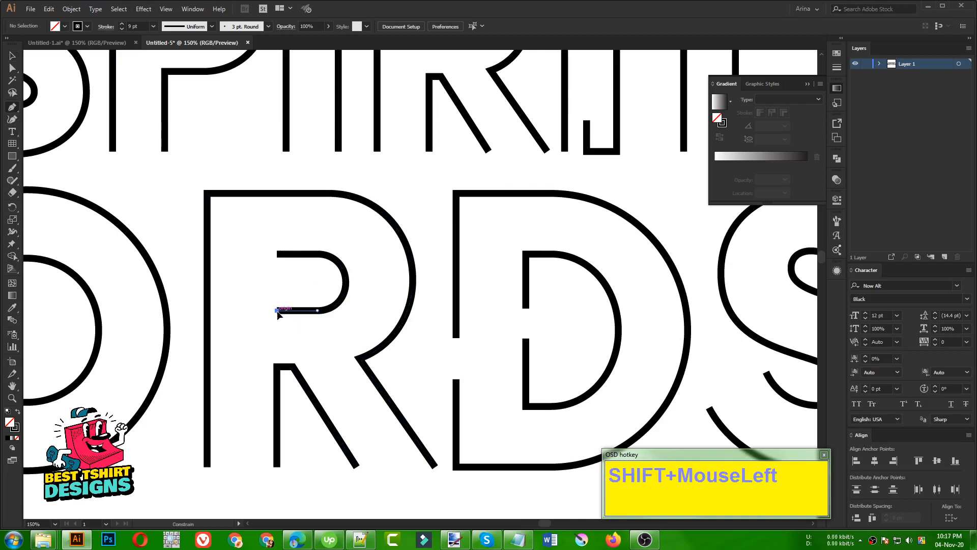
left_click(277, 283, "shift")
left_click(311, 282, "shift")
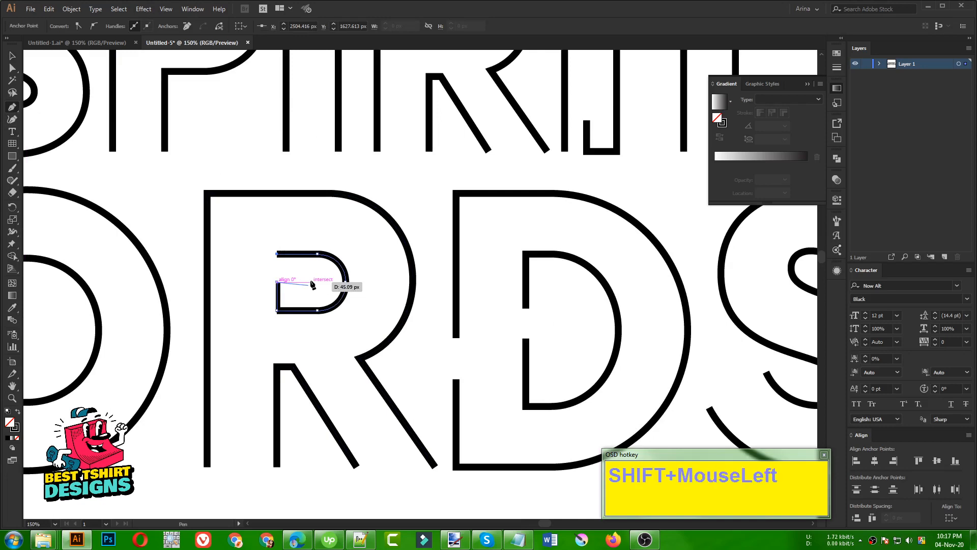
key("shift+v")
scroll(328, 283, "down", 3)
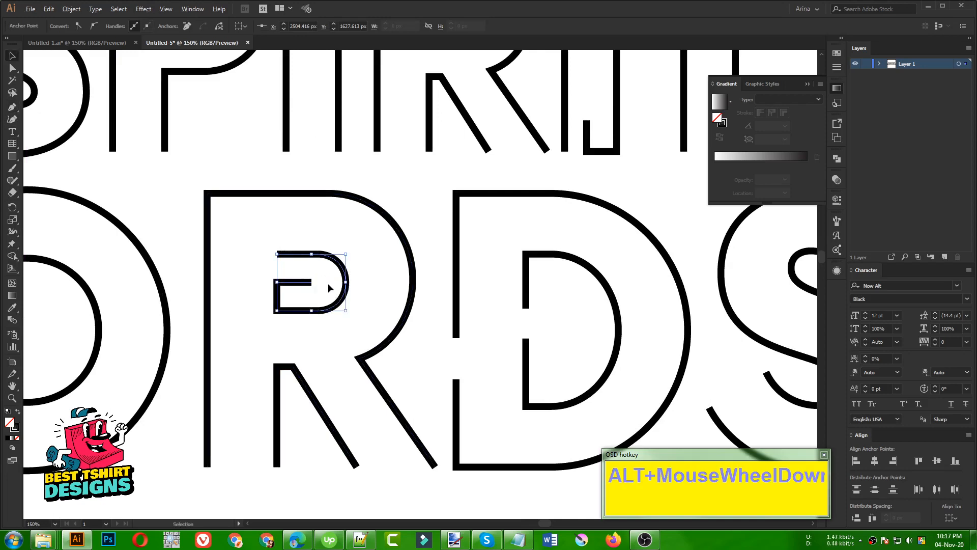
left_click(354, 304)
scroll(354, 305, "down", 1)
left_click(360, 380)
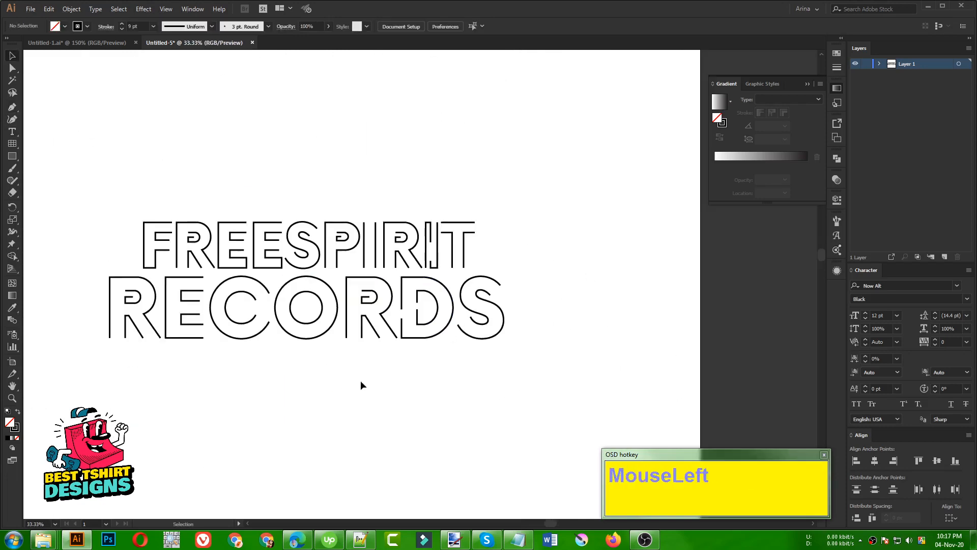
left_click_drag(69, 177, 560, 405)
scroll(256, 285, "up", 1, "alt")
left_click(506, 400)
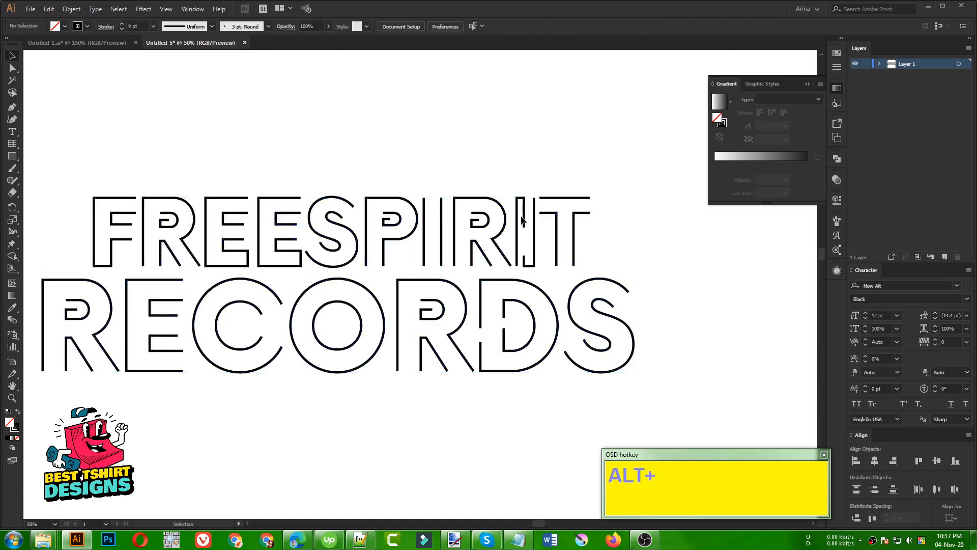
In the first I of SPIRIT, extend the left line's upper end about 30 px inward and about 118 px downward with the Pen tool
scroll(521, 220, "up", 2, "alt")
left_click(13, 108)
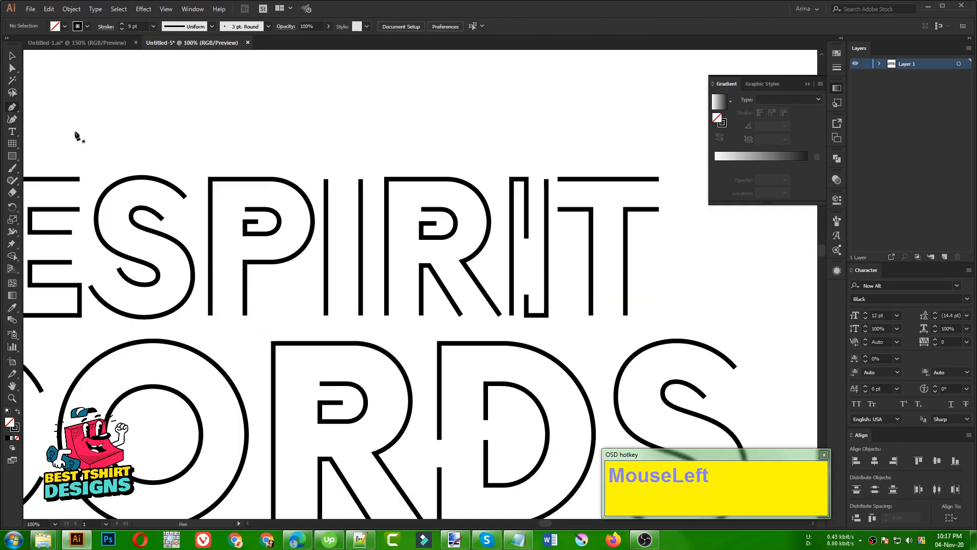
scroll(283, 166, "up", 1, "alt")
left_click(344, 188, "shift")
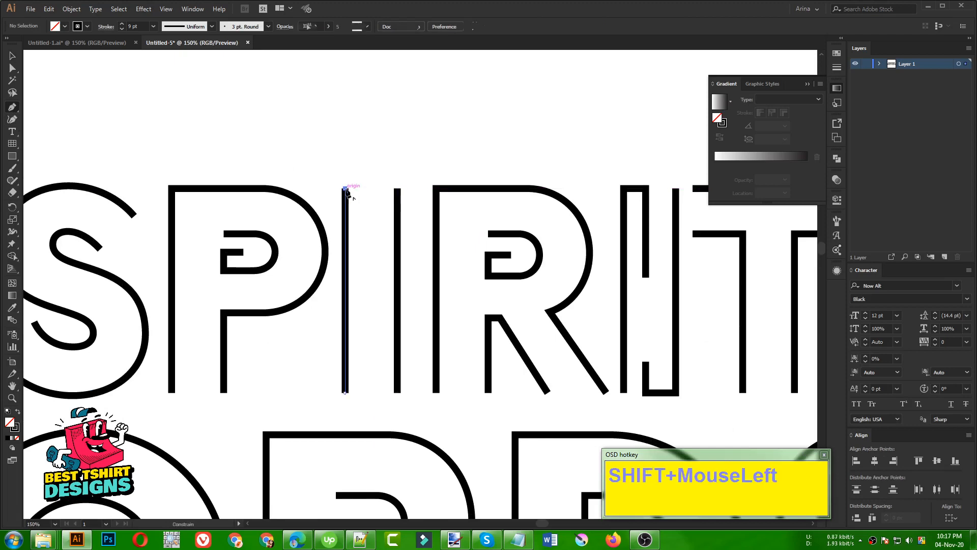
left_click(368, 189, "shift")
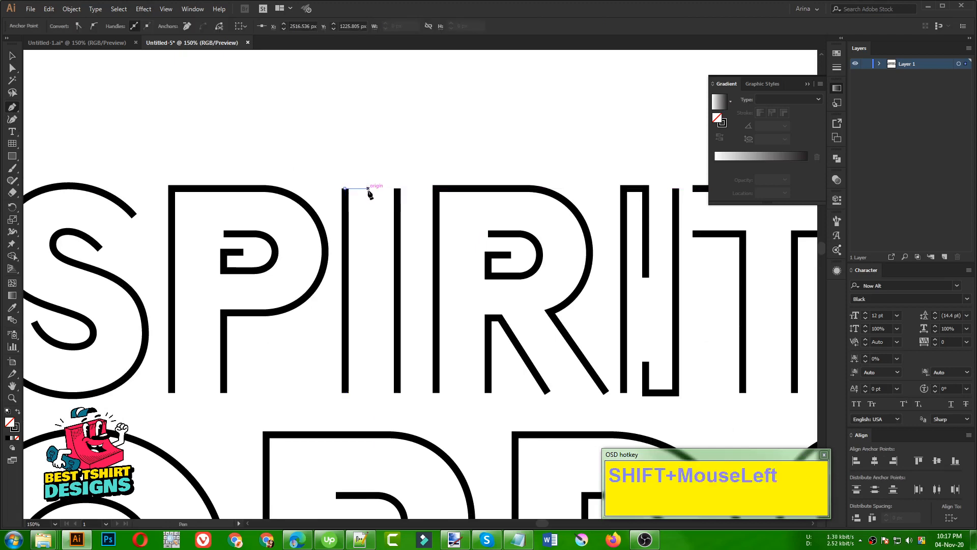
left_click(368, 279, "shift")
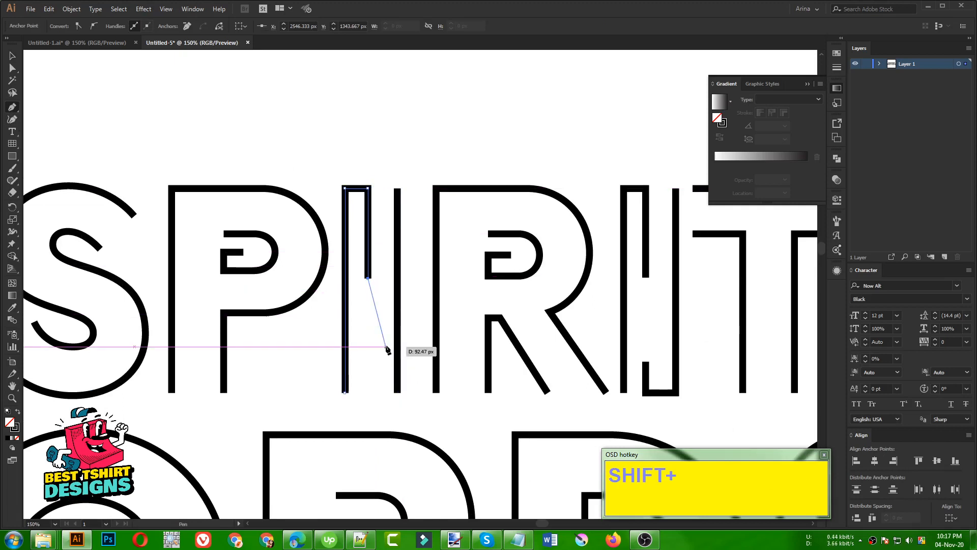
key("Escape")
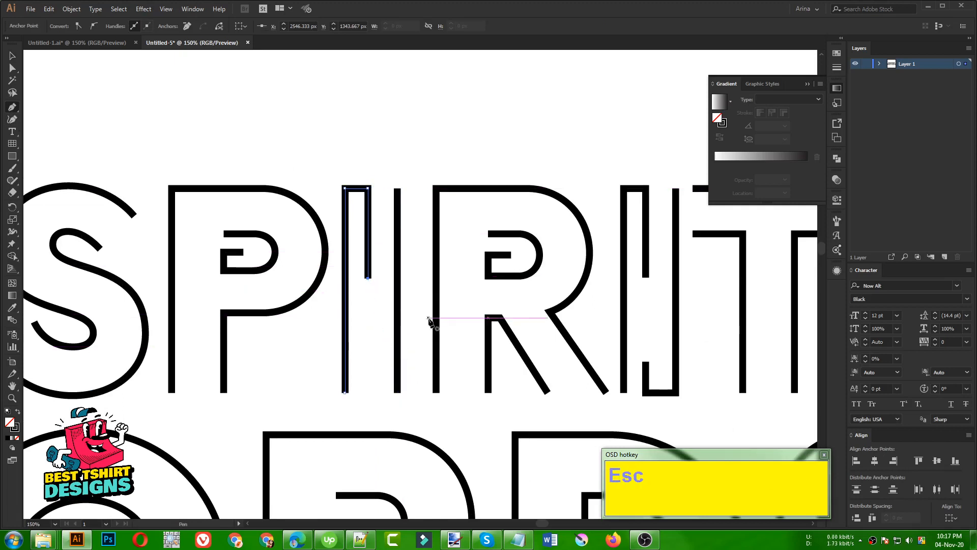
In the same I, extend the right line's lower end about 38 px inward and about 72 px upward
left_click(398, 393, "shift")
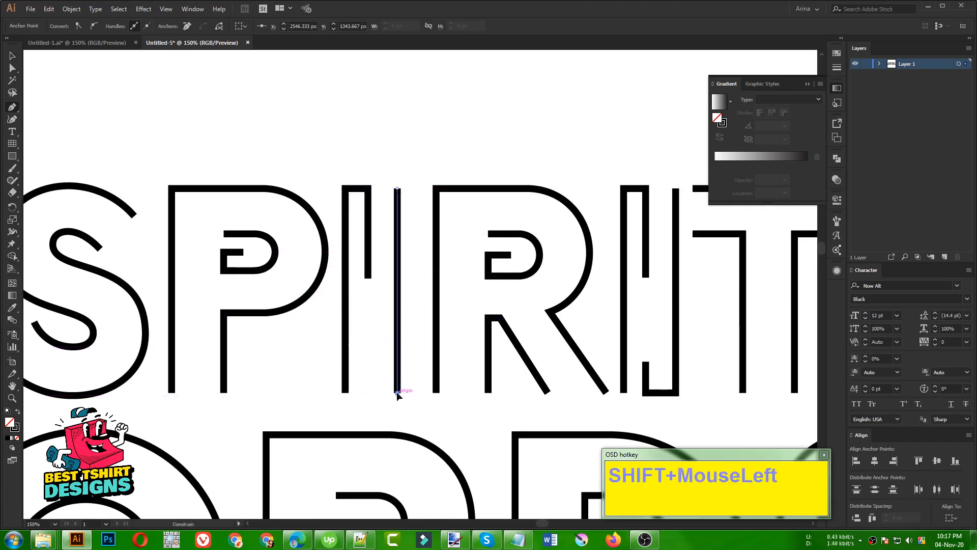
left_click(369, 393, "shift")
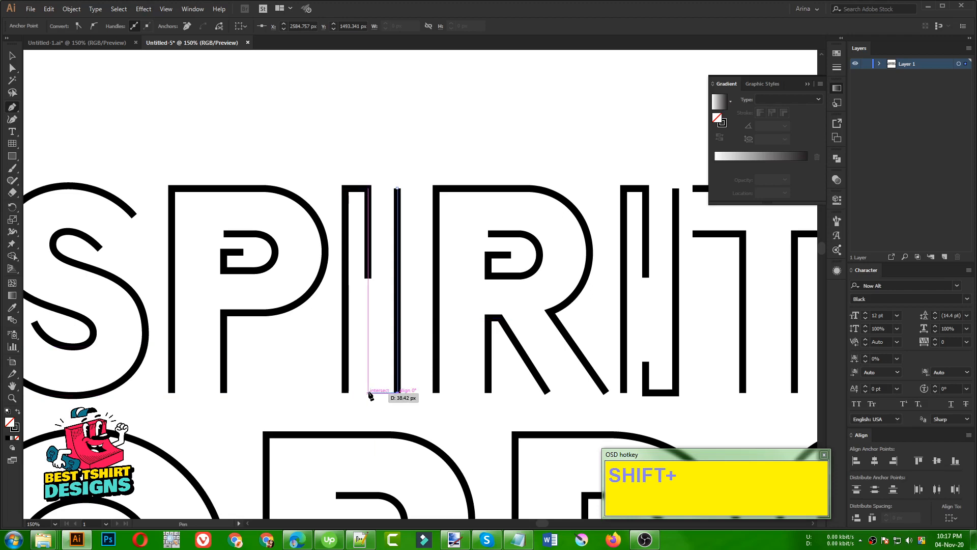
left_click(371, 337, "shift")
key("Escape")
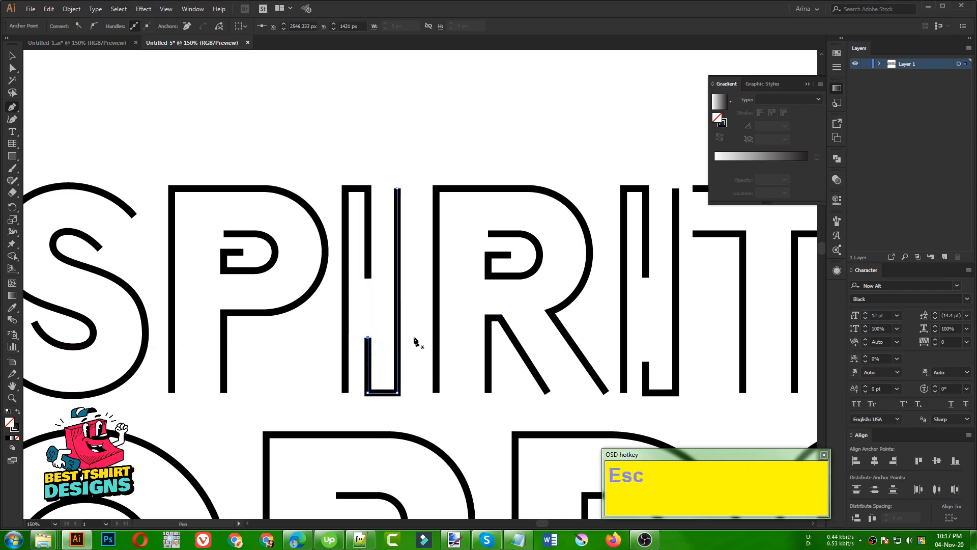
left_click(413, 322)
scroll(411, 321, "down", 3)
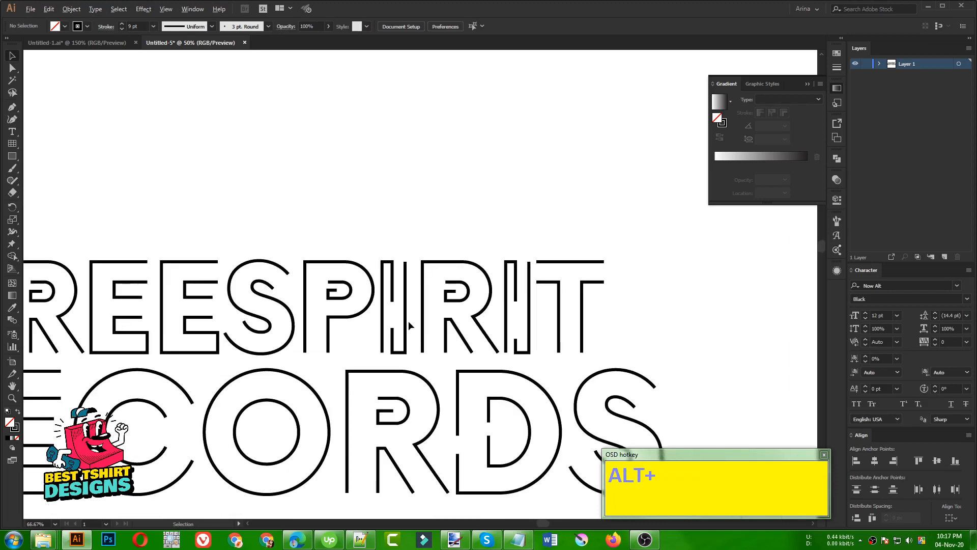
Ungroup the complete FREESPIRIT RECORDS lettering into its two words
scroll(408, 322, "down", 1)
left_click_drag(90, 235, 563, 477)
scroll(334, 398, "up", 2)
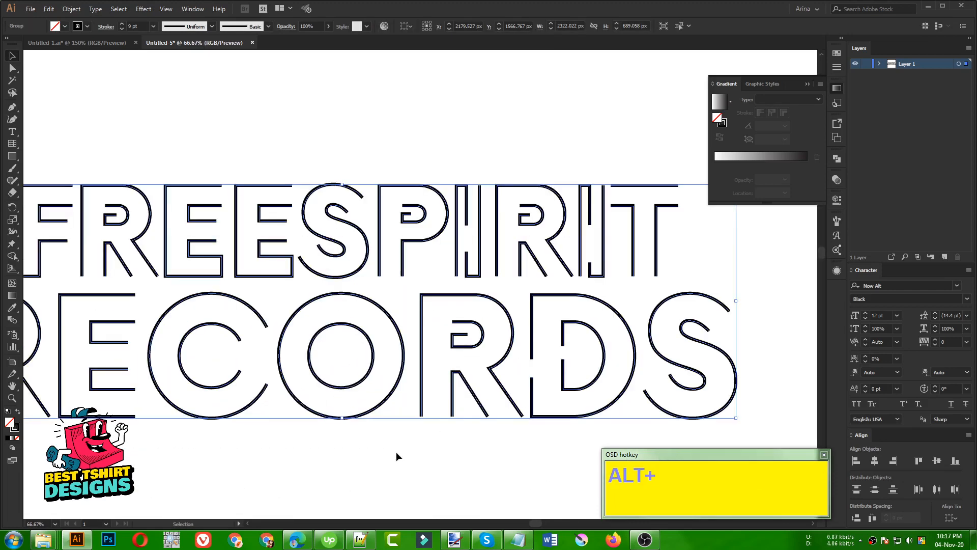
left_click(395, 450)
left_click(365, 378)
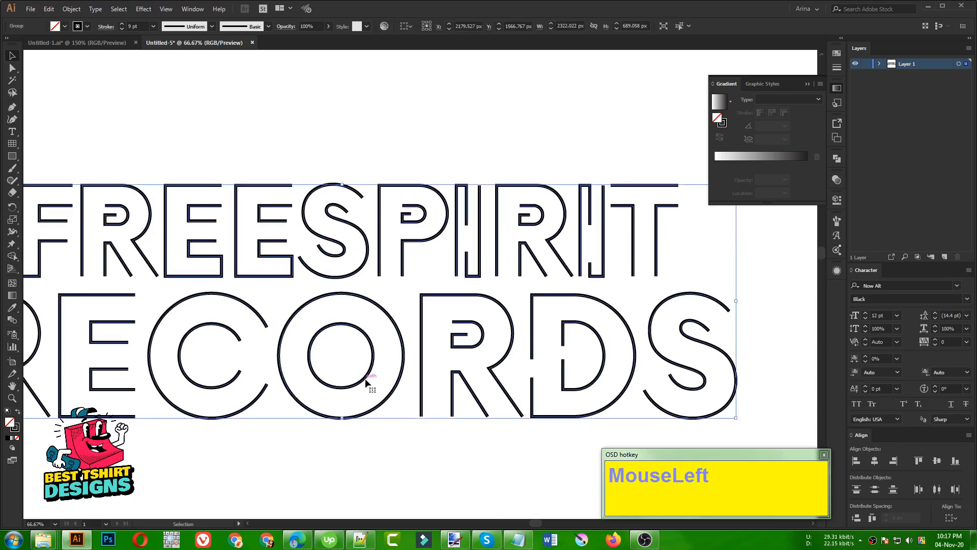
right_click(372, 362)
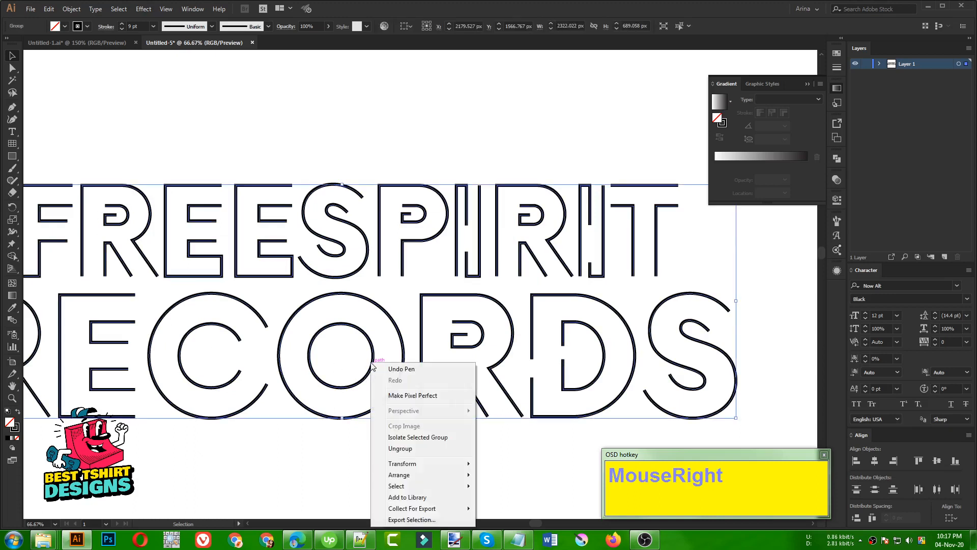
left_click(401, 443)
left_click(386, 446)
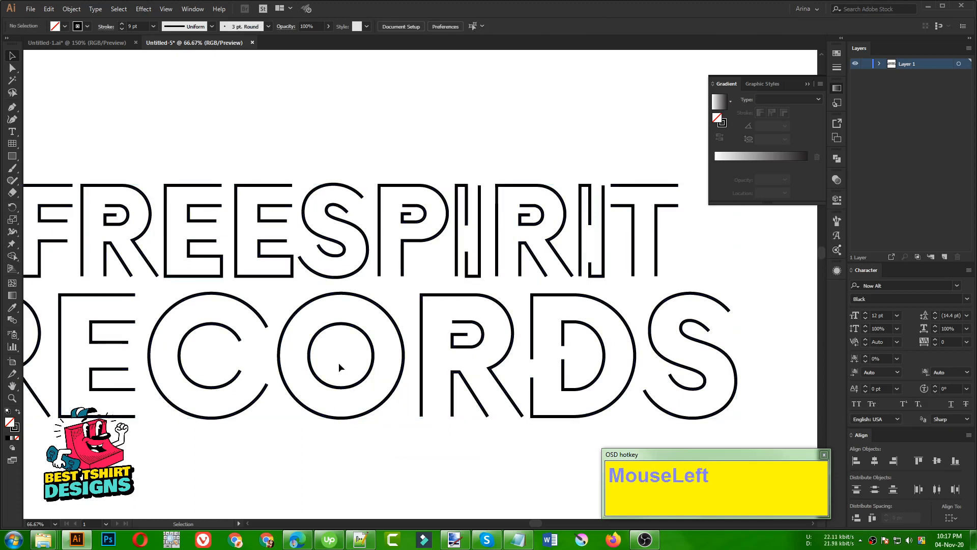
Ungroup the word RECORDS into individual letters
left_click_drag(383, 444, 383, 444)
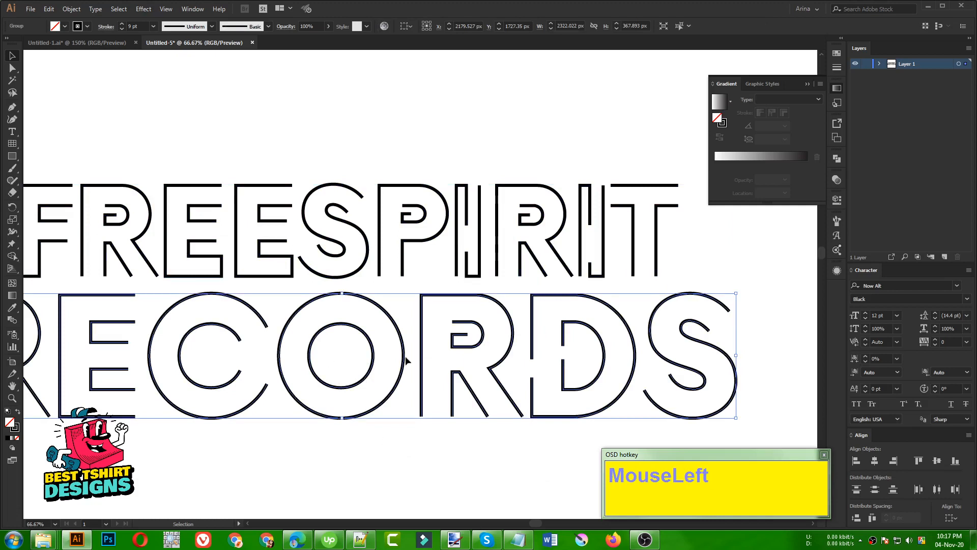
right_click(369, 365)
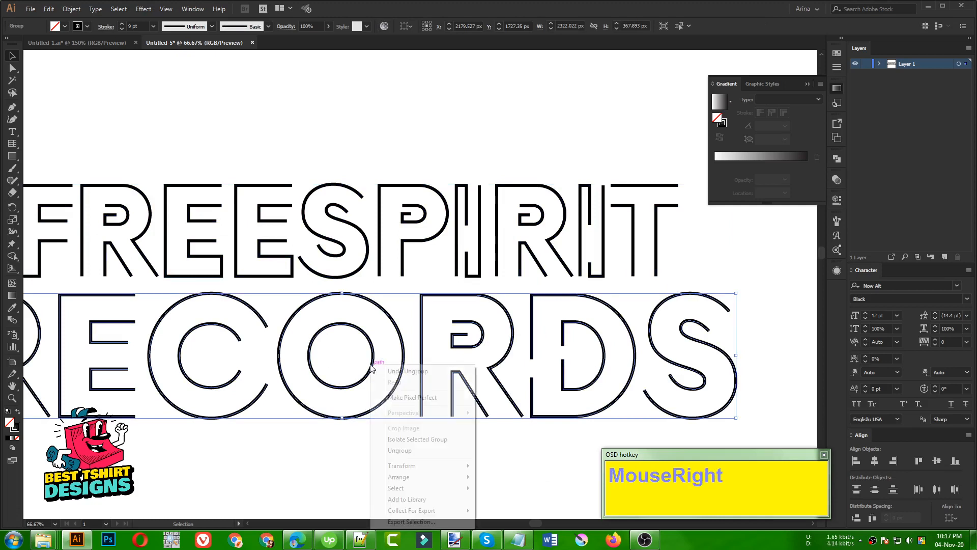
left_click(400, 444)
left_click(397, 442)
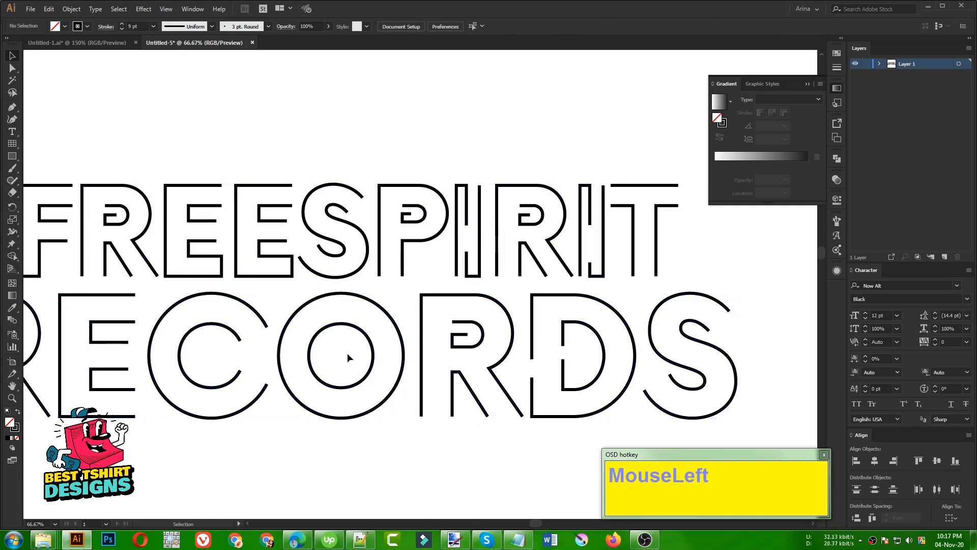
Release the compound path of the O in RECORDS into separate outer and inner circles
left_click_drag(338, 328, 399, 456)
scroll(339, 368, "up", 1)
scroll(339, 367, "up", 1)
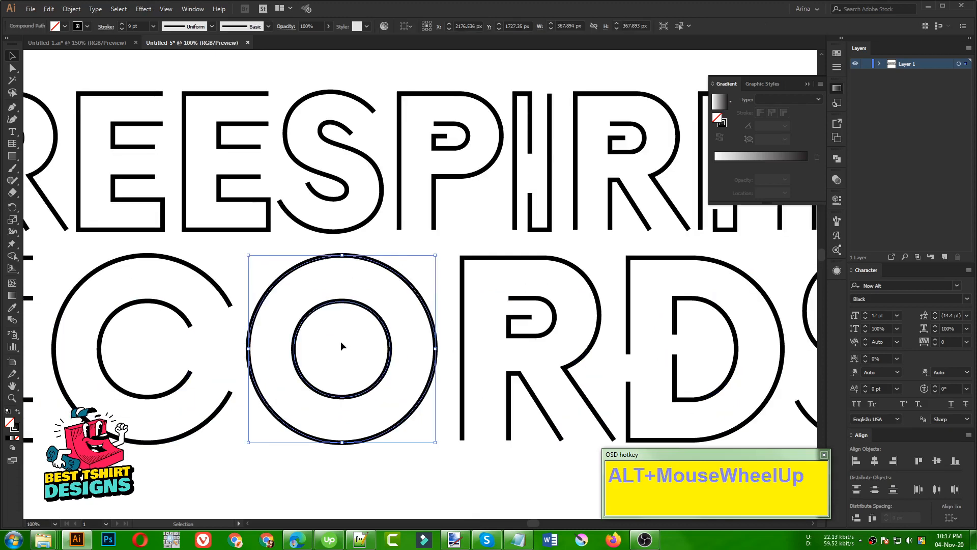
left_click_drag(275, 263, 368, 364)
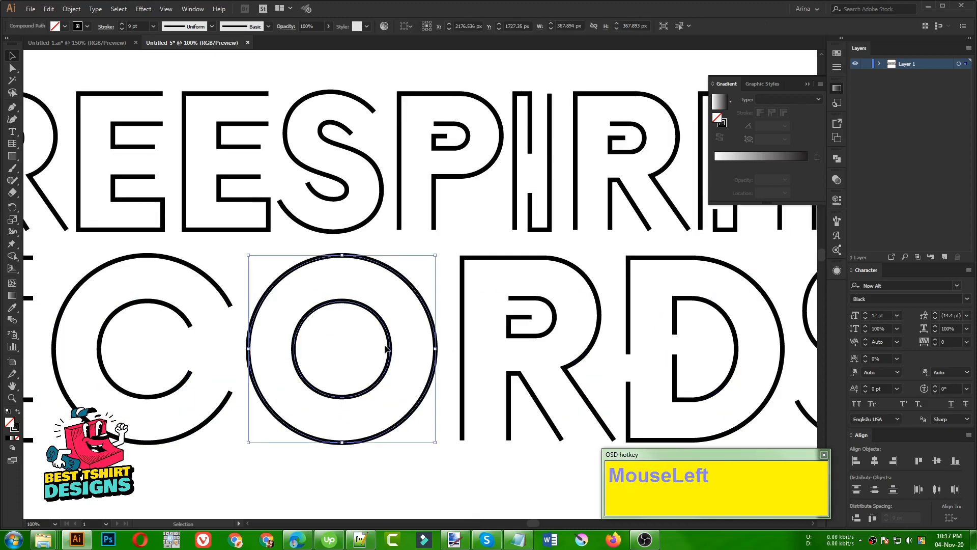
left_click(386, 346)
left_click(376, 320)
right_click(385, 326)
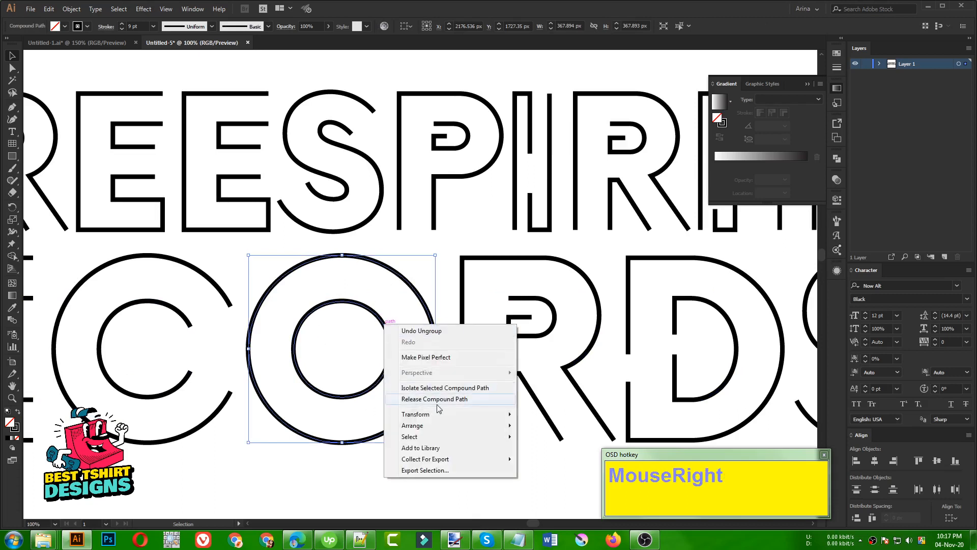
left_click(402, 400)
left_click(393, 390)
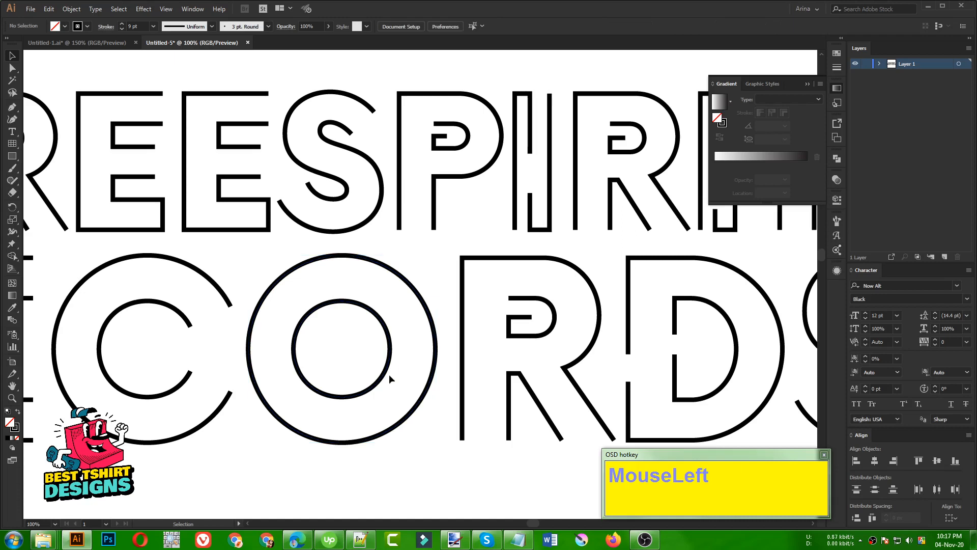
Scale the O's inner circle down proportionally about its centre to about 109 px in diameter
left_click(385, 374)
left_click(407, 418)
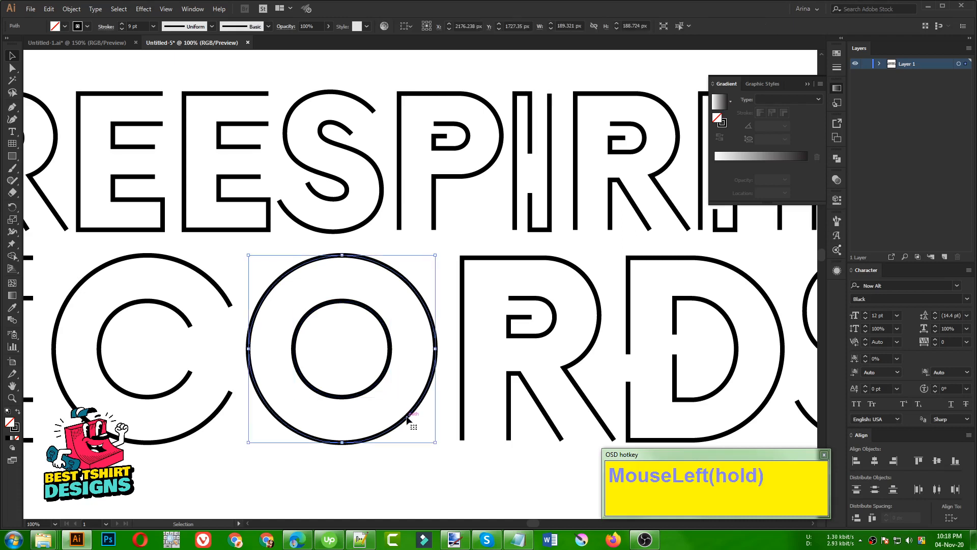
left_click(379, 384)
scroll(351, 351, "up", 1, "alt")
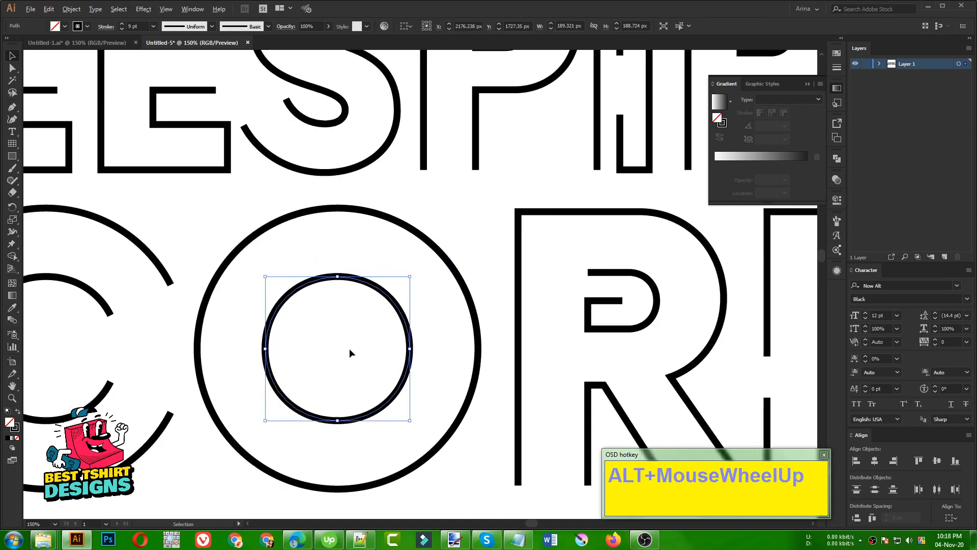
left_click_drag(409, 348, 380, 348)
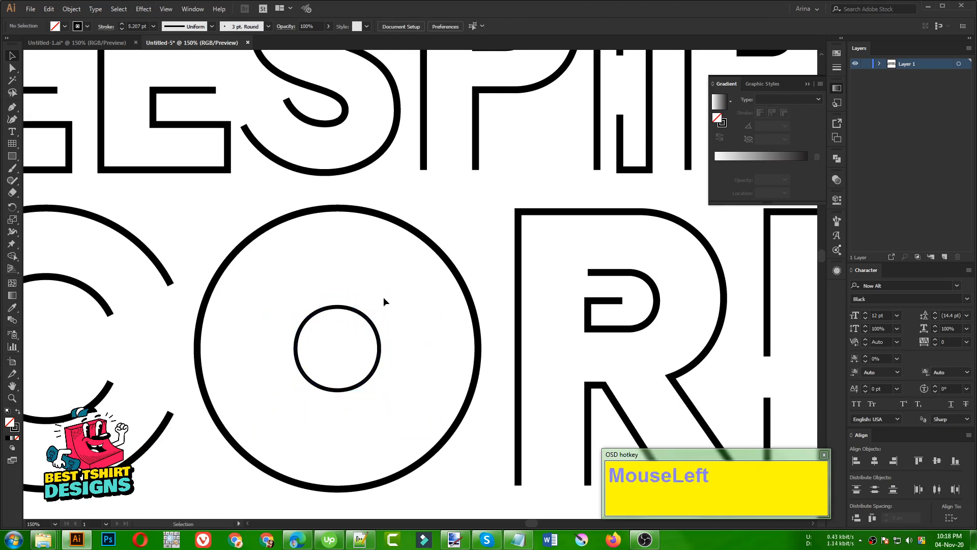
Match the O's inner circle to the outer circle's 9 pt stroke with the Eyedropper
left_click_drag(376, 314, 375, 330)
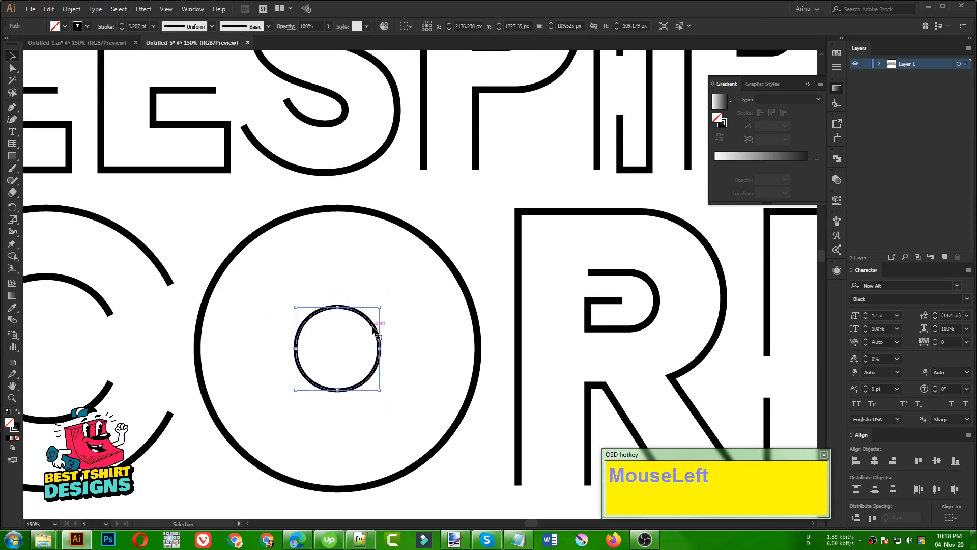
key("i")
left_click(455, 268)
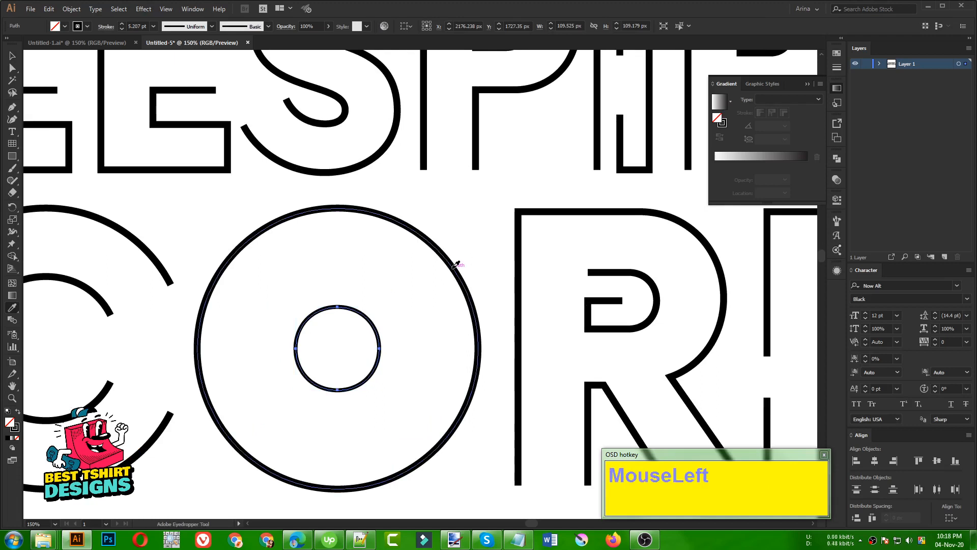
key("v")
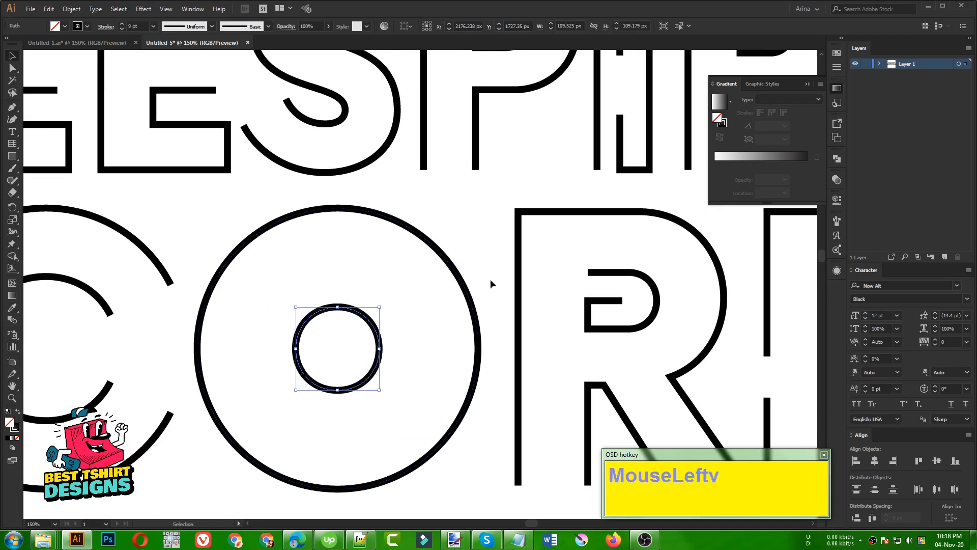
left_click(415, 322)
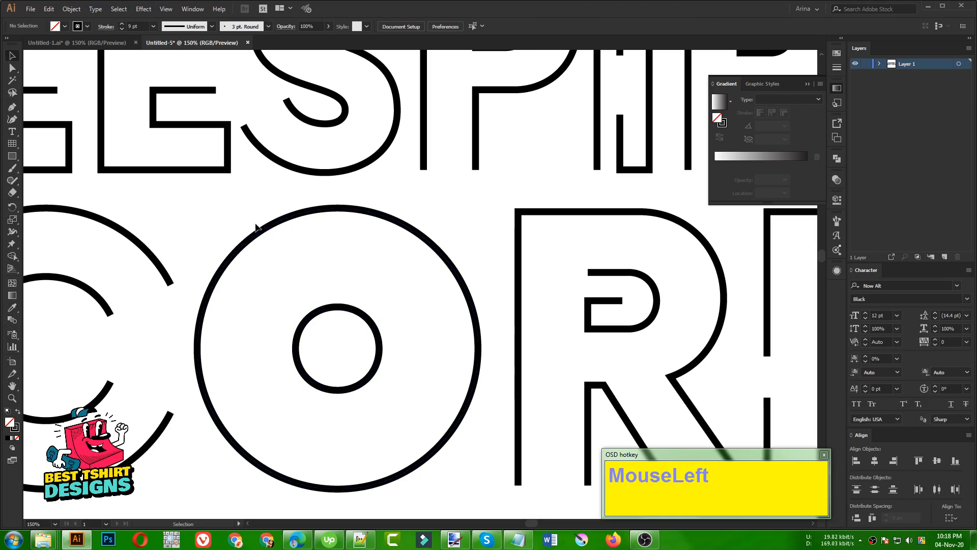
Blend the O's inner circle with its outer circle using the Blend tool
left_click_drag(247, 225, 367, 350)
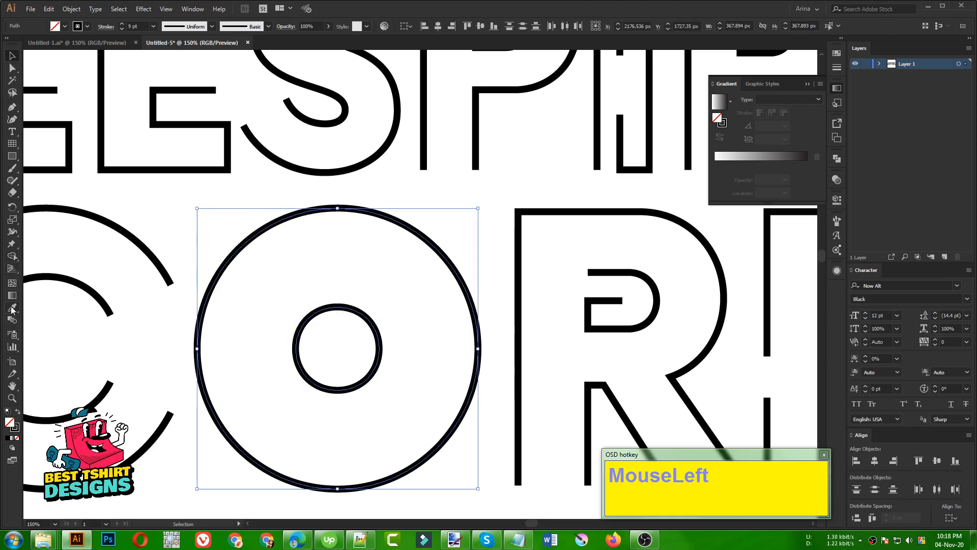
left_click(17, 321)
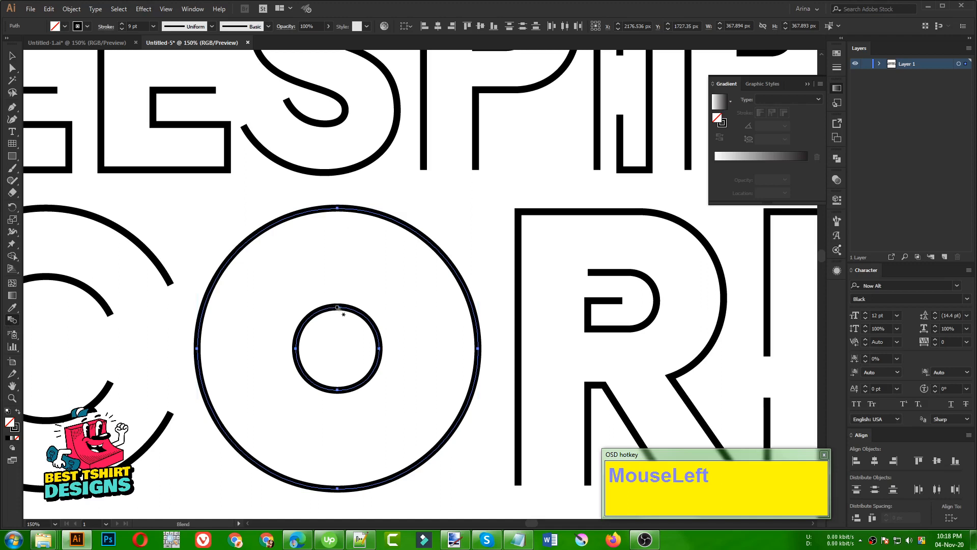
left_click_drag(338, 308, 342, 266)
left_click_drag(341, 215, 338, 209)
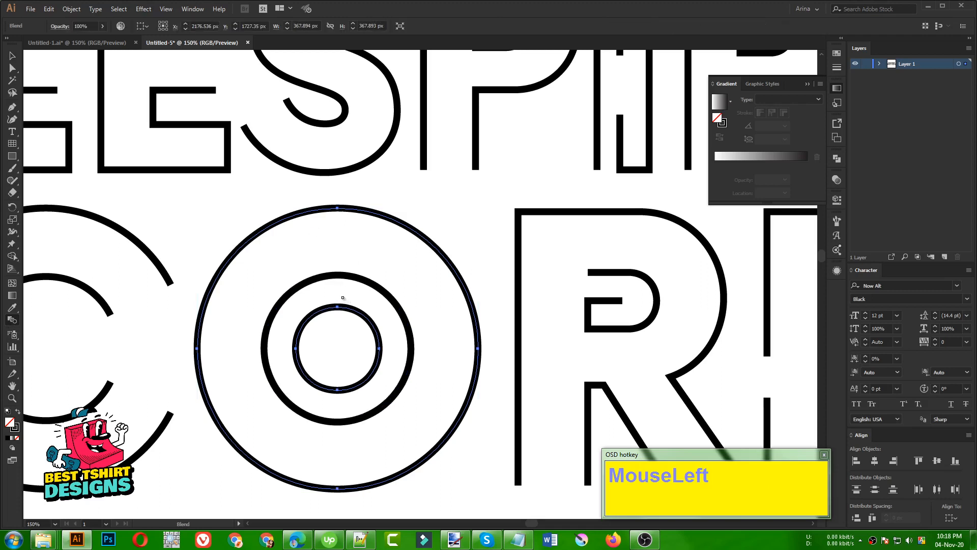
key("v")
left_click(371, 253)
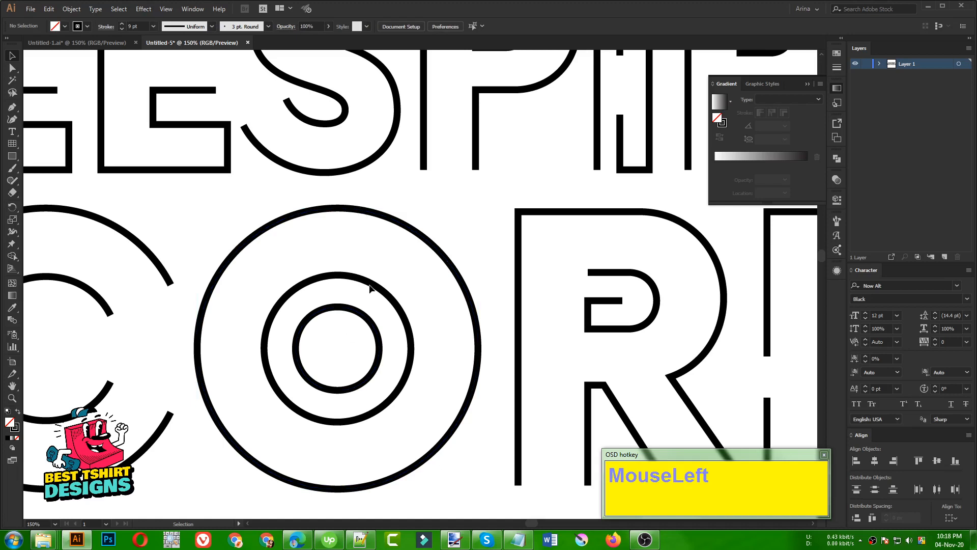
Set the O's blend spacing to Specified Steps with 4 steps to form evenly spread concentric rings
left_click_drag(430, 213, 314, 378)
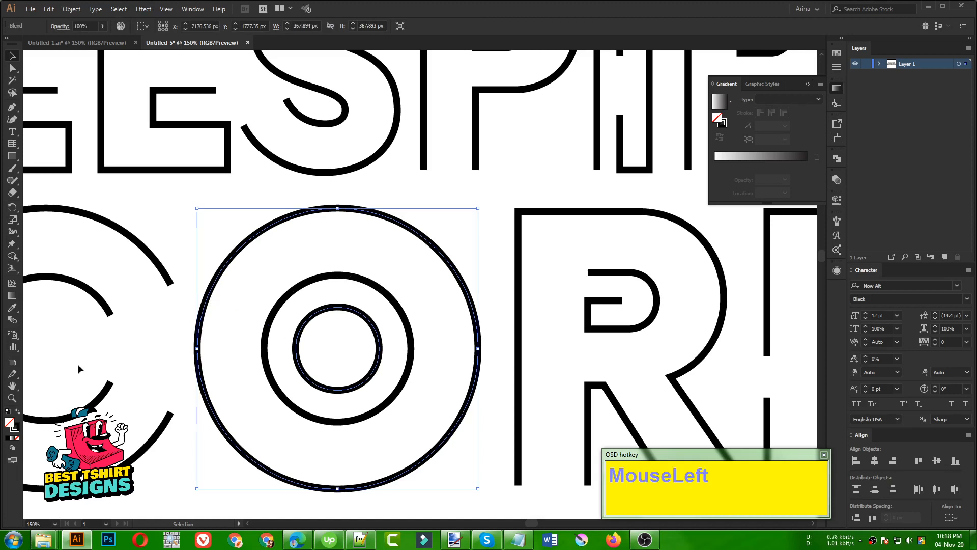
double_click(12, 319)
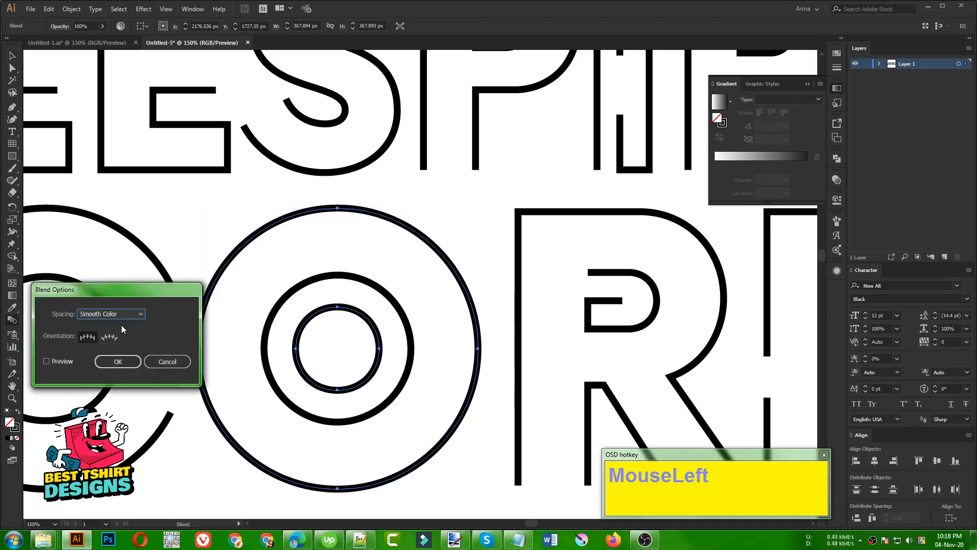
left_click_drag(119, 304, 600, 195)
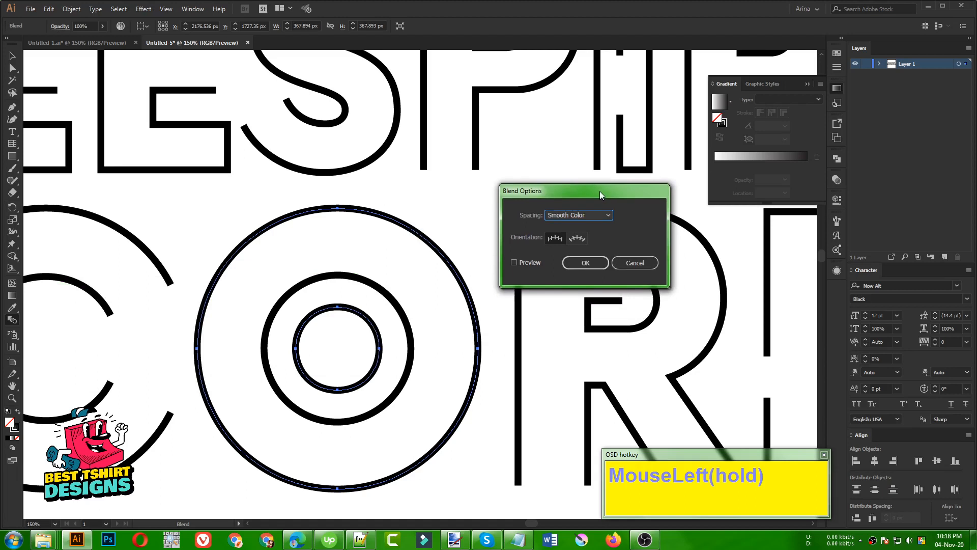
left_click(574, 213)
left_click(567, 213)
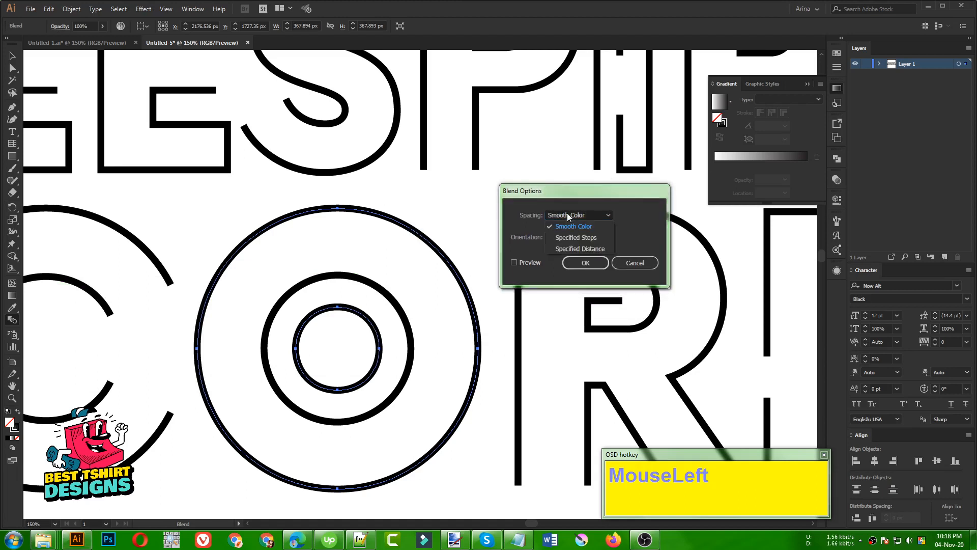
left_click(579, 237)
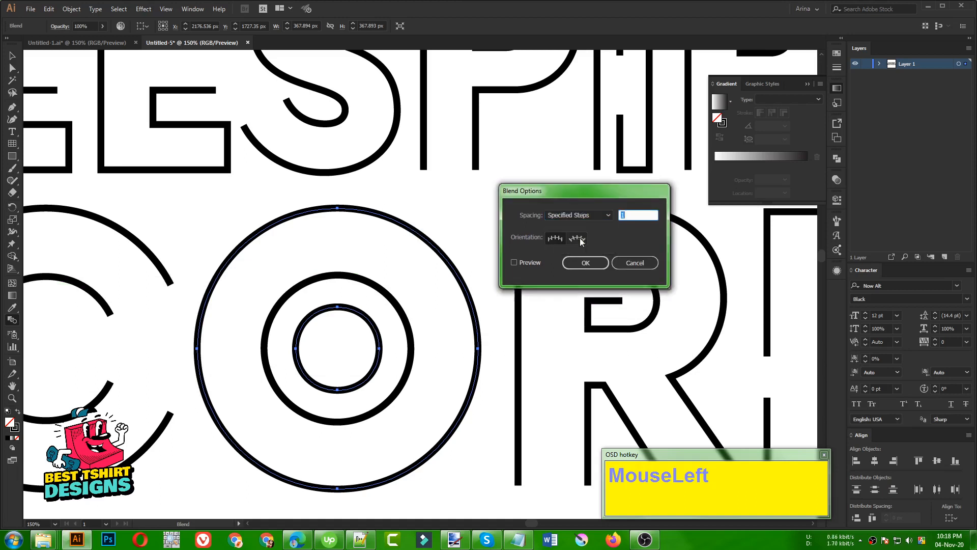
left_click(523, 263)
left_click(637, 216)
scroll(637, 215, "up", 1)
scroll(637, 215, "up", 1)
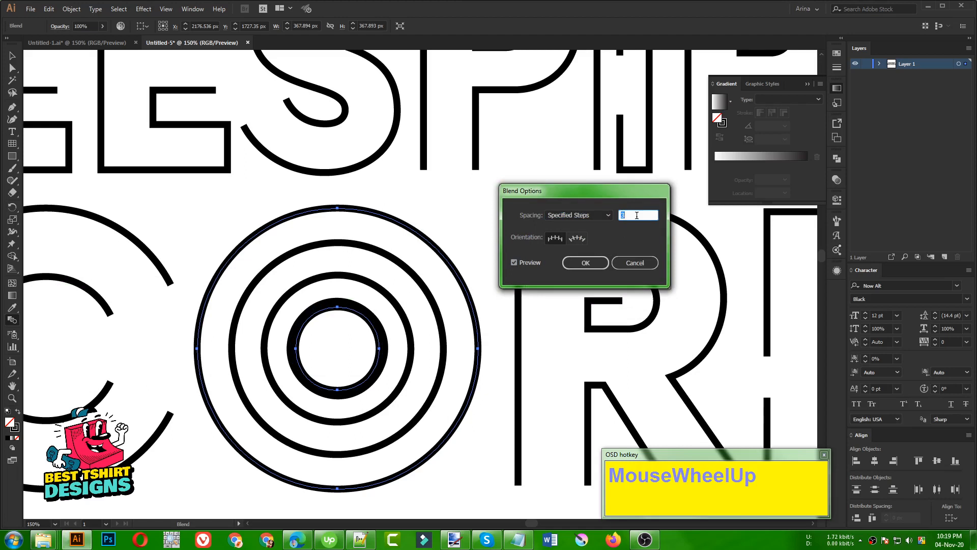
scroll(637, 215, "up", 1)
left_click(589, 265)
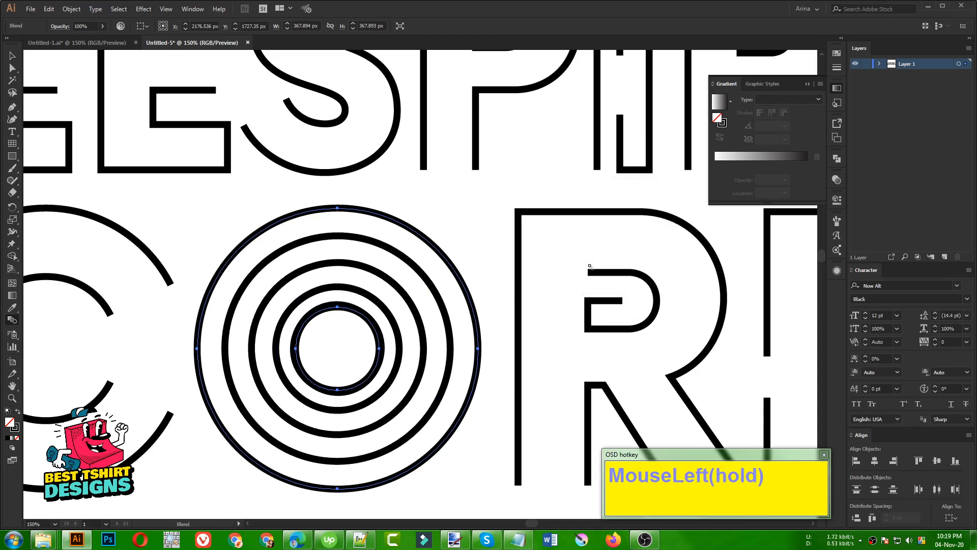
key("v")
left_click(387, 338)
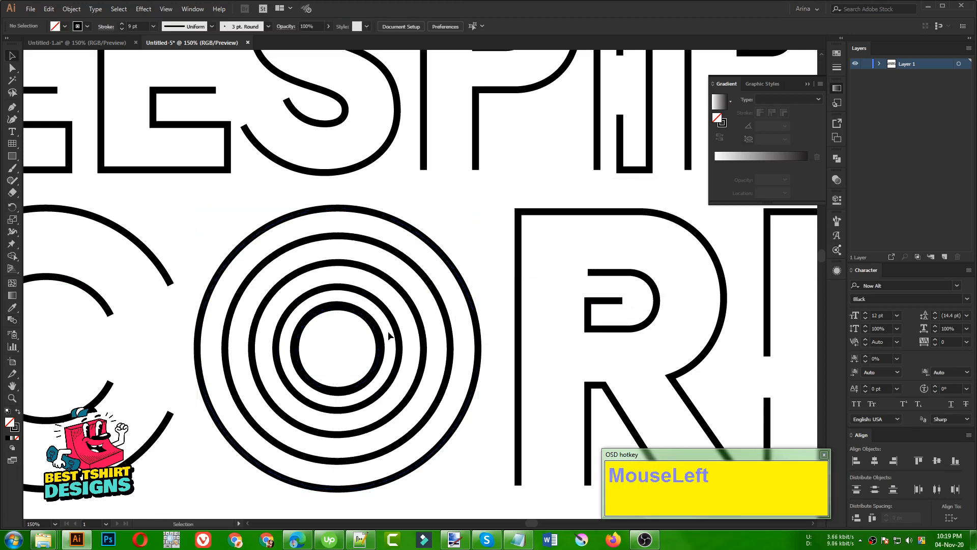
left_click(379, 333)
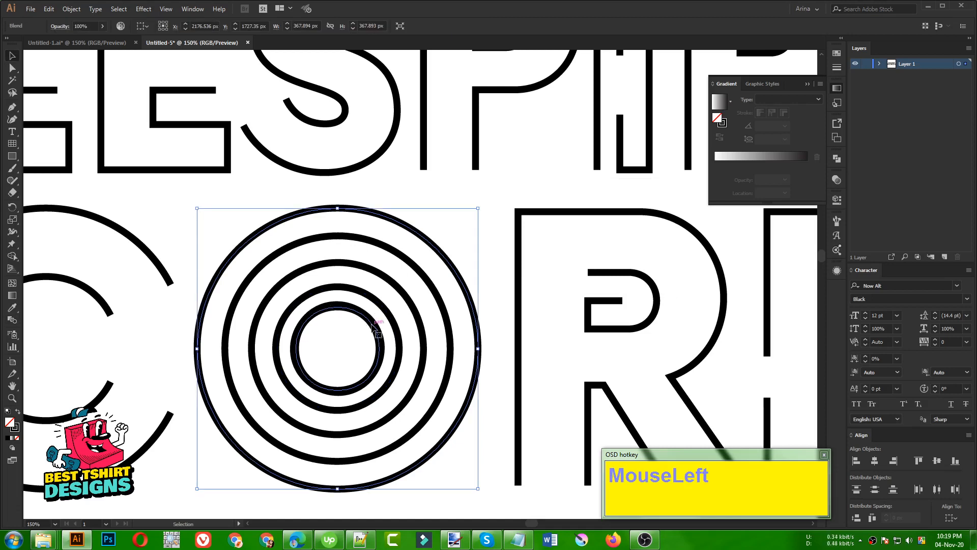
right_click(372, 323)
left_click(345, 344)
double_click(372, 325)
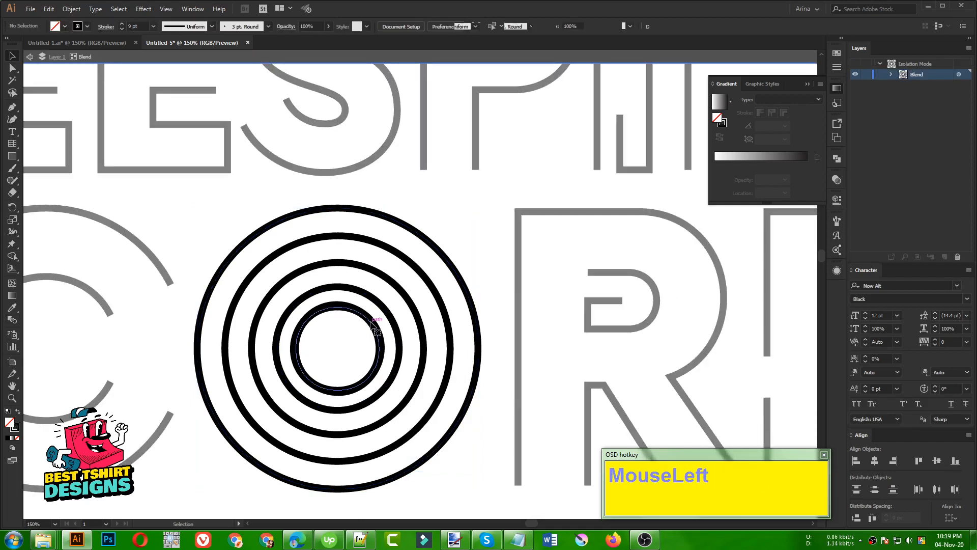
left_click_drag(373, 325, 362, 383)
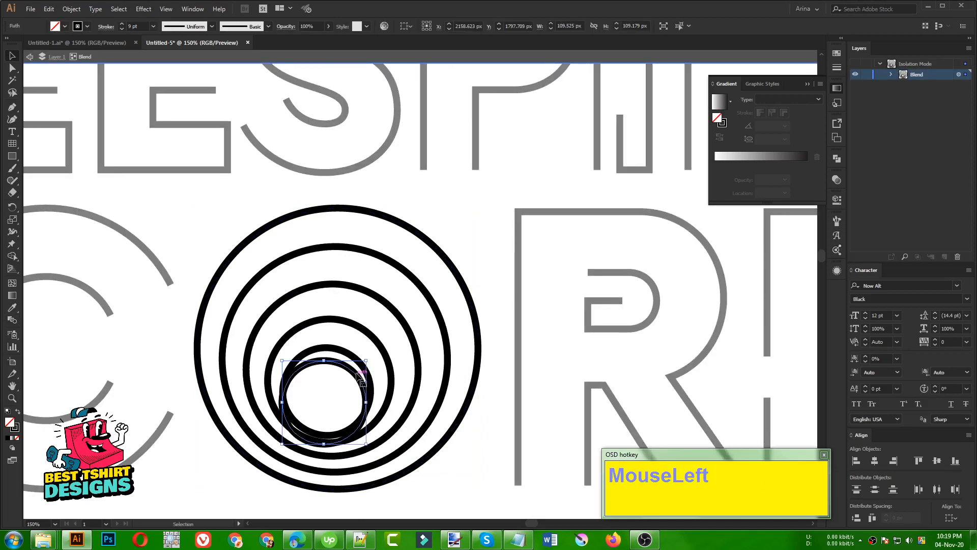
key("ctrl+z")
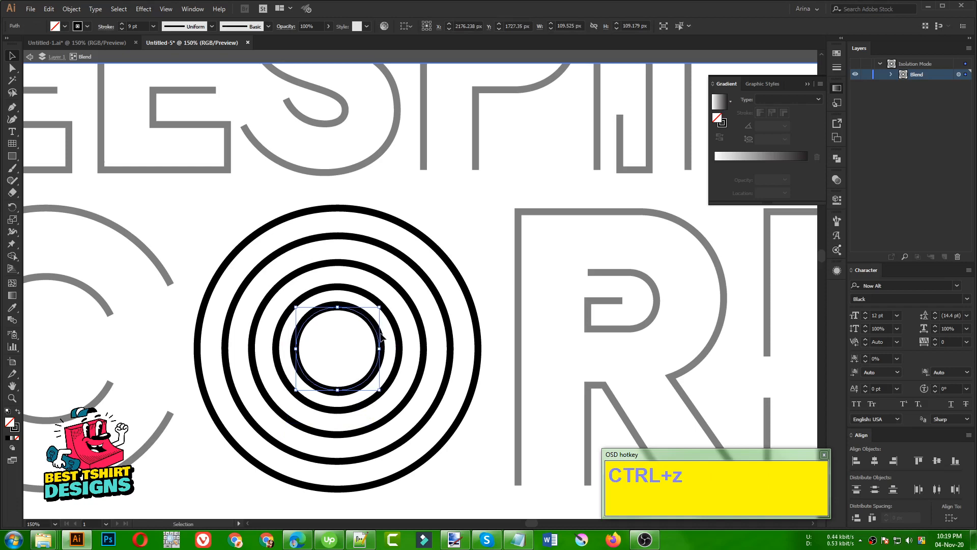
left_click(377, 331)
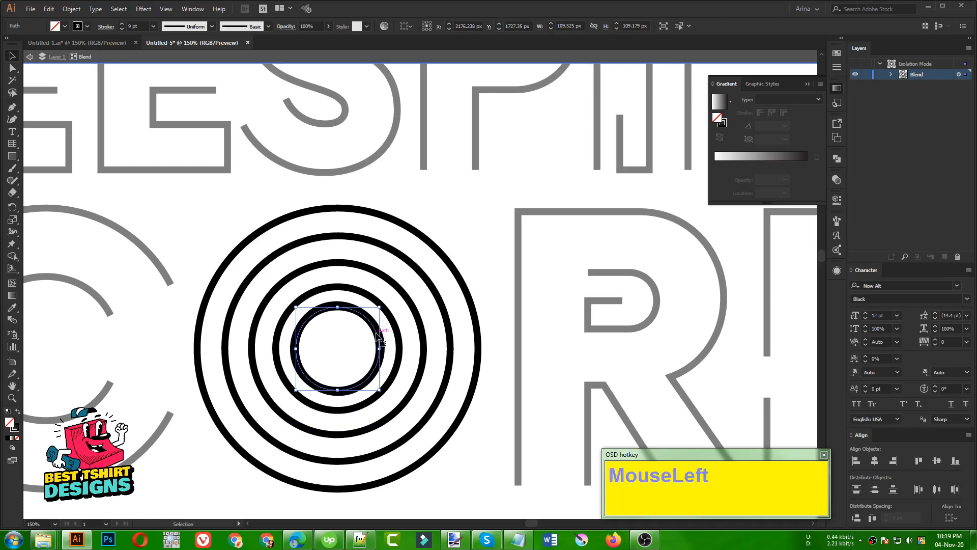
key("Delete")
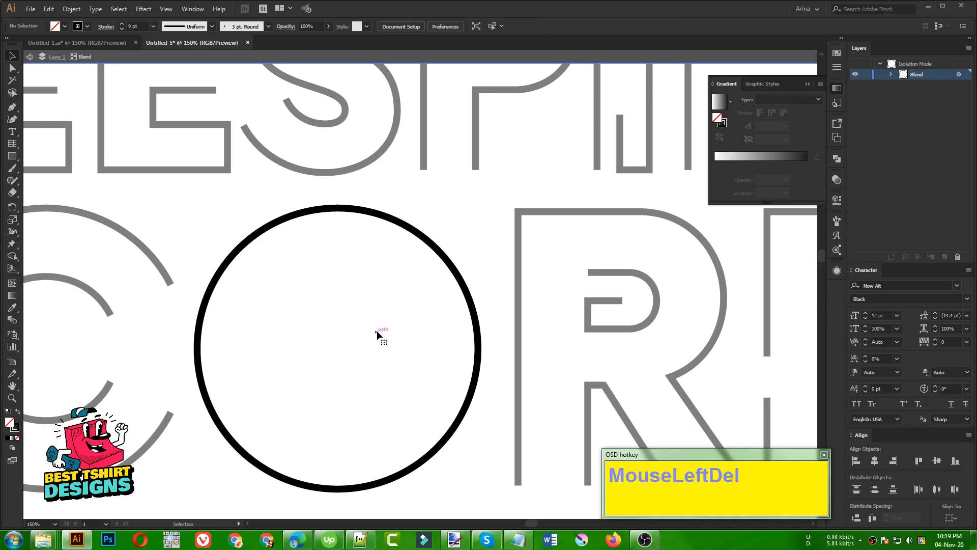
key("ctrl+z")
left_click(379, 332)
double_click(356, 325)
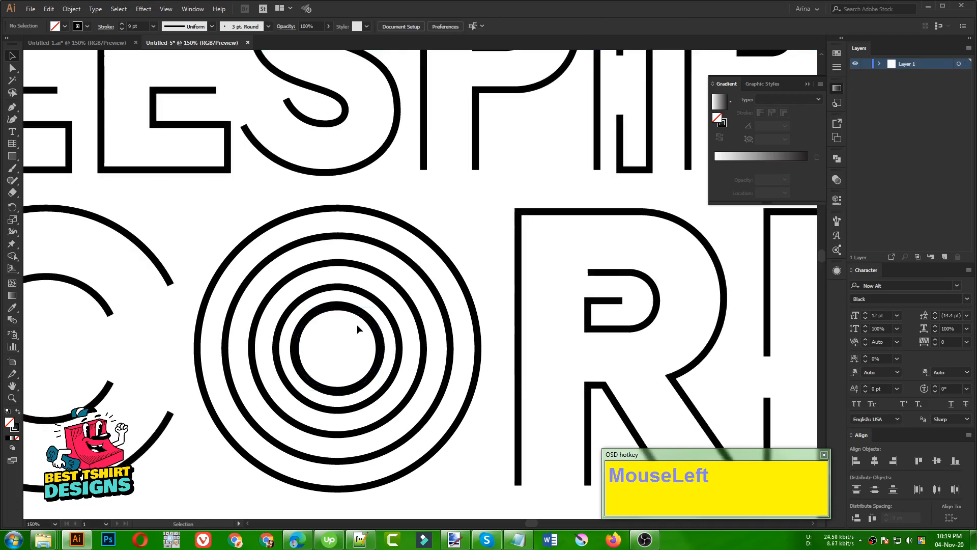
Expand the O's blend into editable circles and ungroup them
left_click_drag(256, 239, 364, 374)
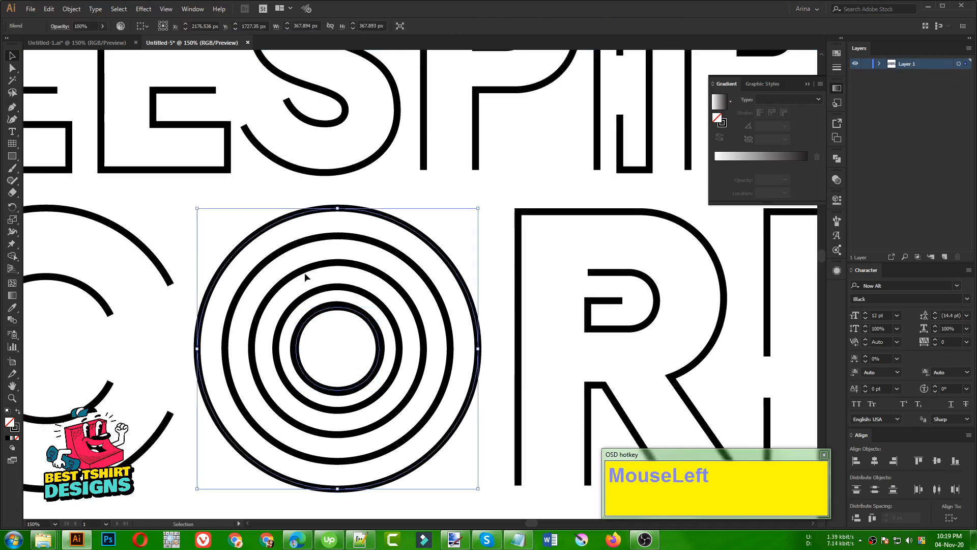
left_click_drag(73, 9, 390, 411)
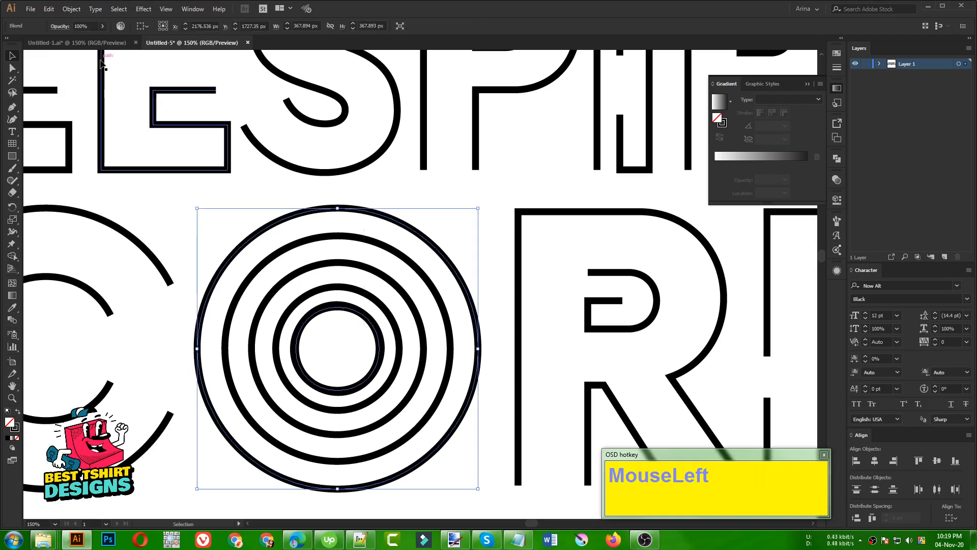
left_click(75, 10)
left_click(84, 117)
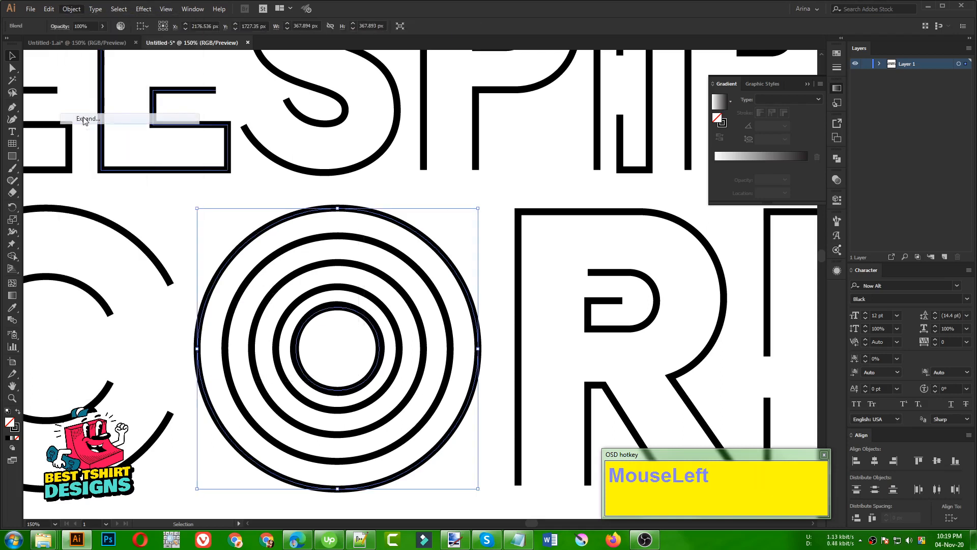
left_click(279, 294)
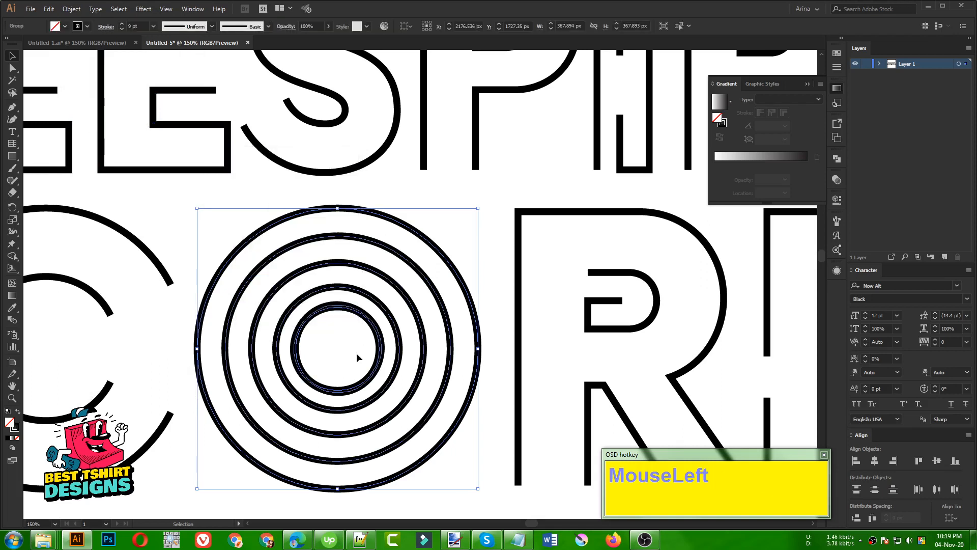
left_click(356, 330)
left_click(353, 311)
right_click(353, 311)
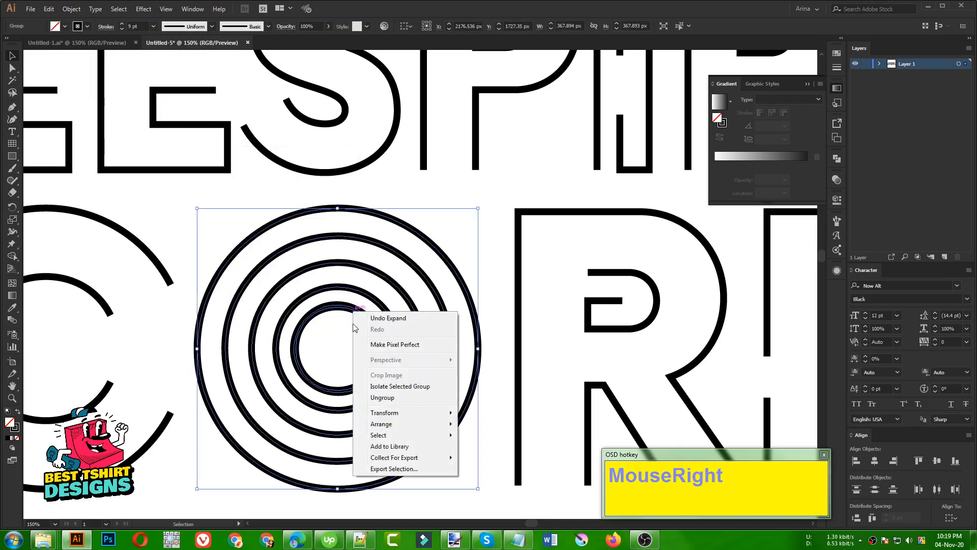
left_click(382, 397)
Delete the smaller of the O's two overlapping innermost rings, cutting the larger one first and pasting it back in place
left_click(347, 344)
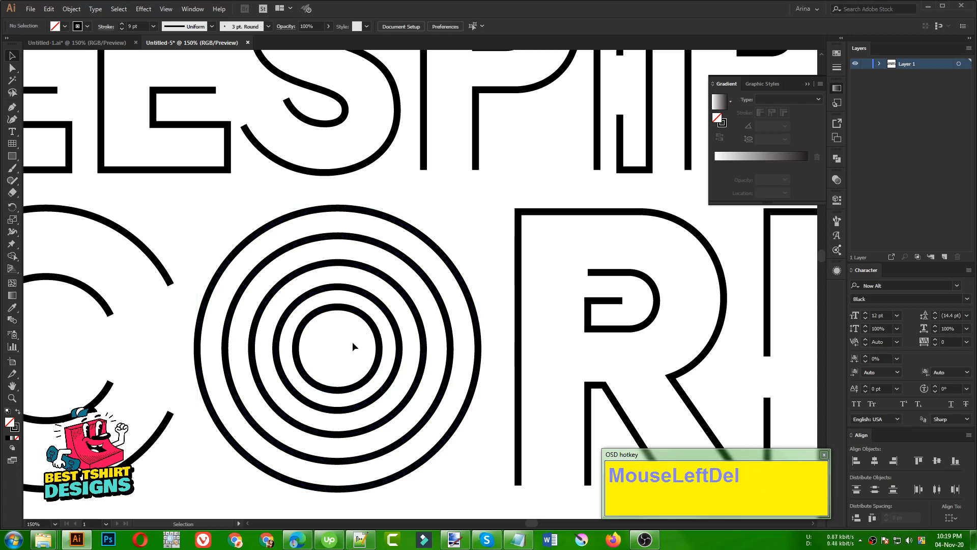
key("ctrl+z")
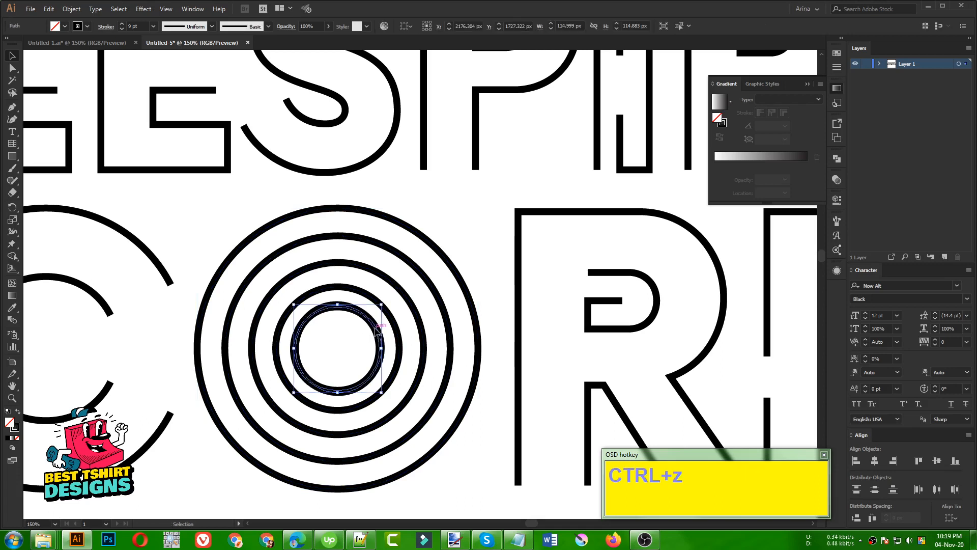
key("ctrl")
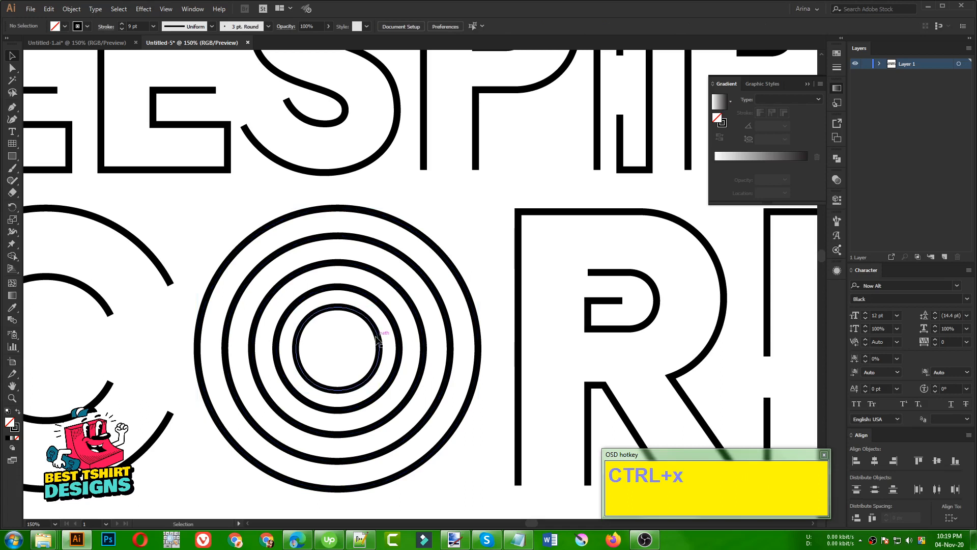
left_click(377, 333)
key("Delete")
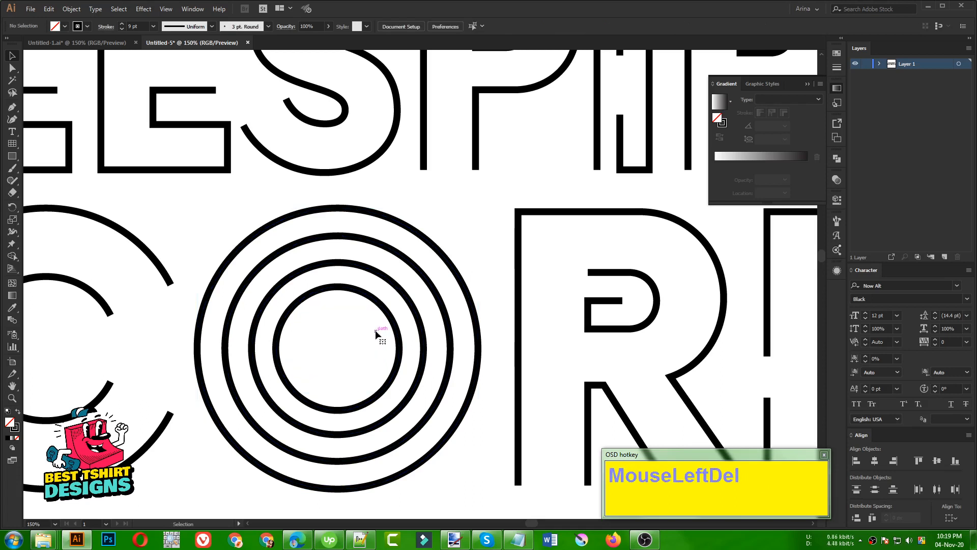
key("ctrl")
key("ctrl+f")
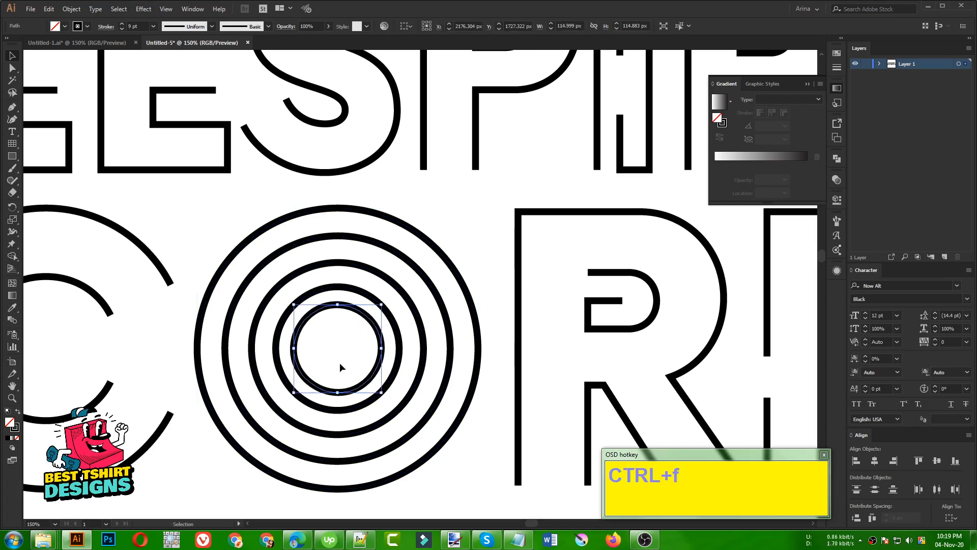
Scale the O's innermost ring down proportionally about its centre to about 99 px in diameter
scroll(377, 352, "up", 1)
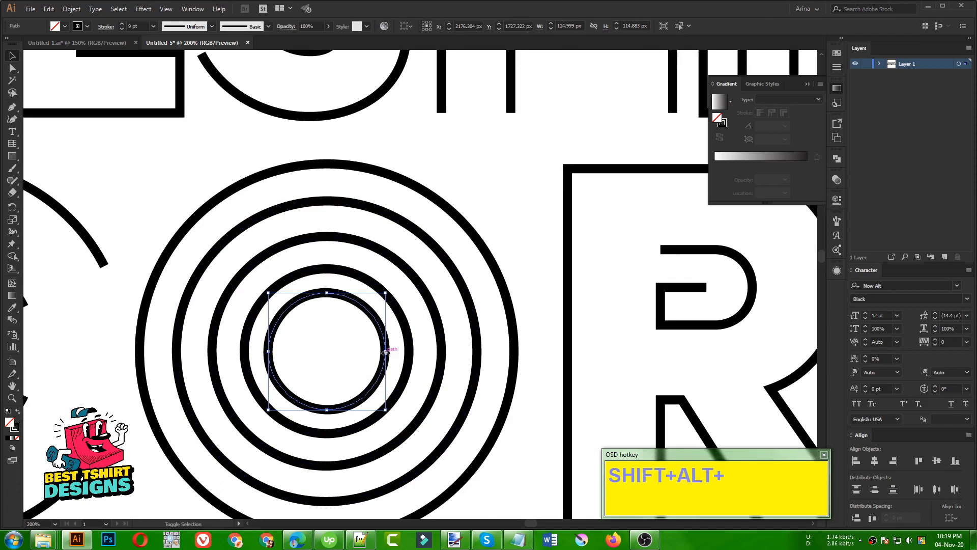
left_click_drag(384, 352, 377, 352)
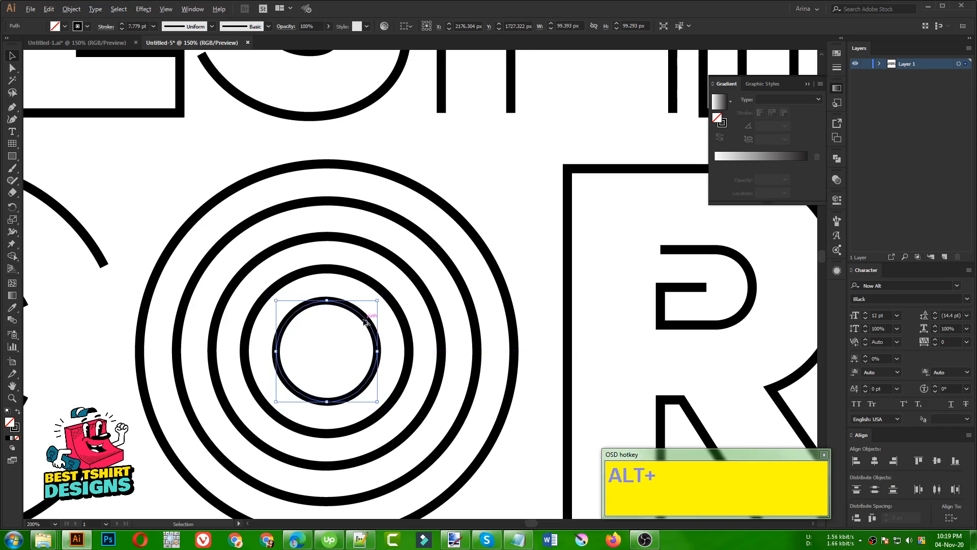
scroll(365, 322, "down", 2)
left_click(350, 331)
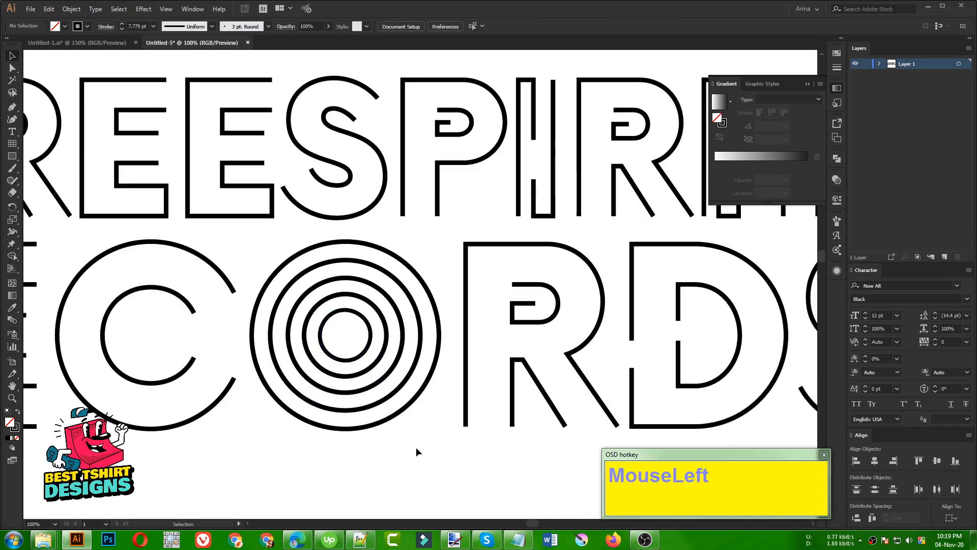
scroll(341, 334, "down", 3)
left_click(360, 407)
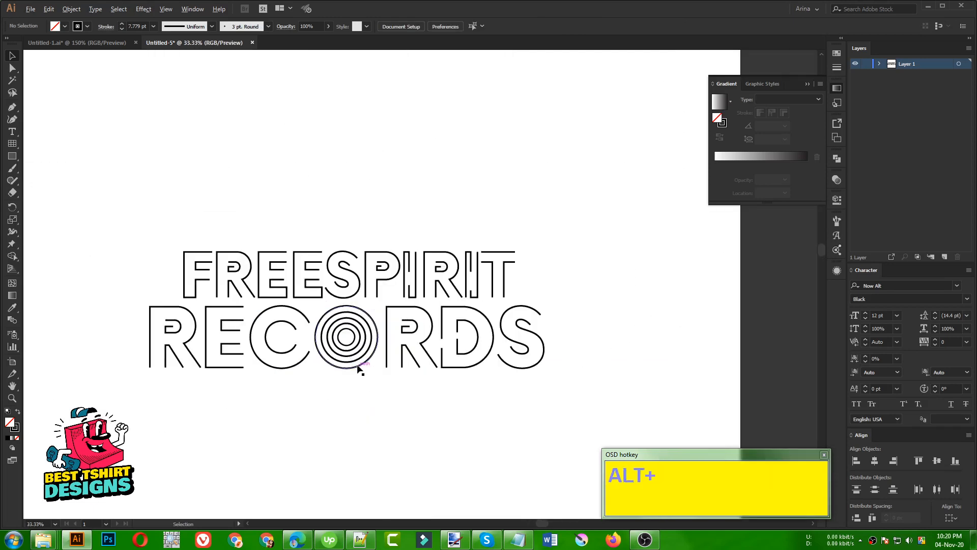
scroll(359, 368, "up", 3)
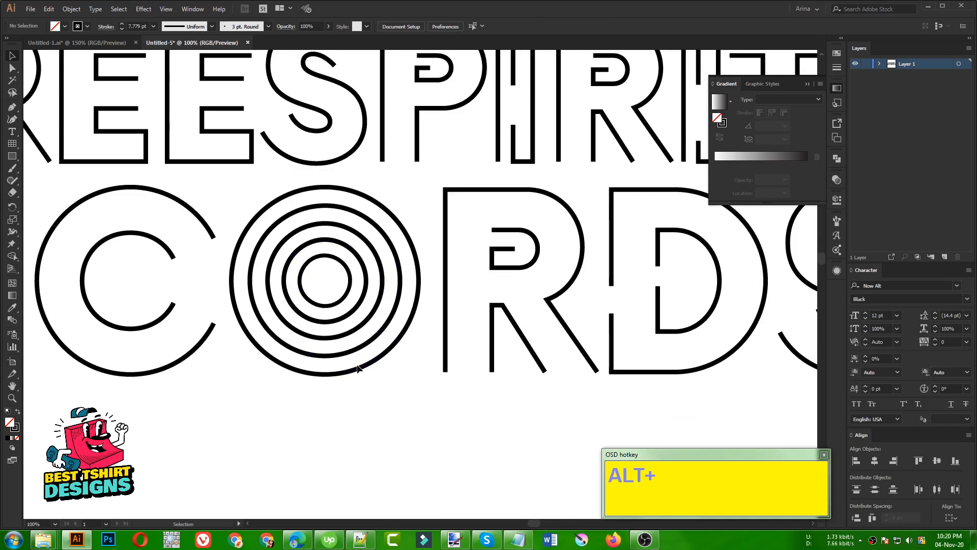
left_click(258, 387)
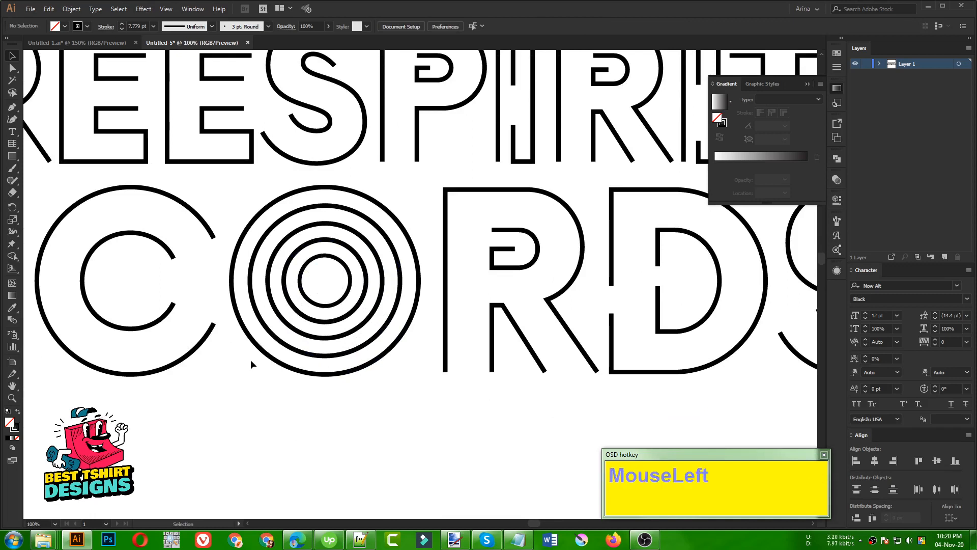
Switch to the browser and examine the rings and tonearm of the vinyl record icon in the music record icon image search
left_click(297, 539)
left_click(797, 6)
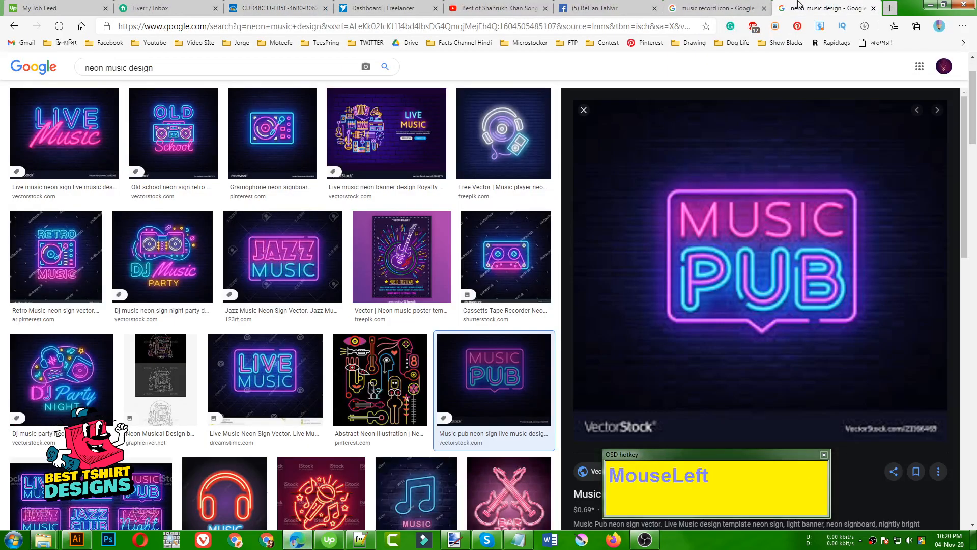
left_click(690, 7)
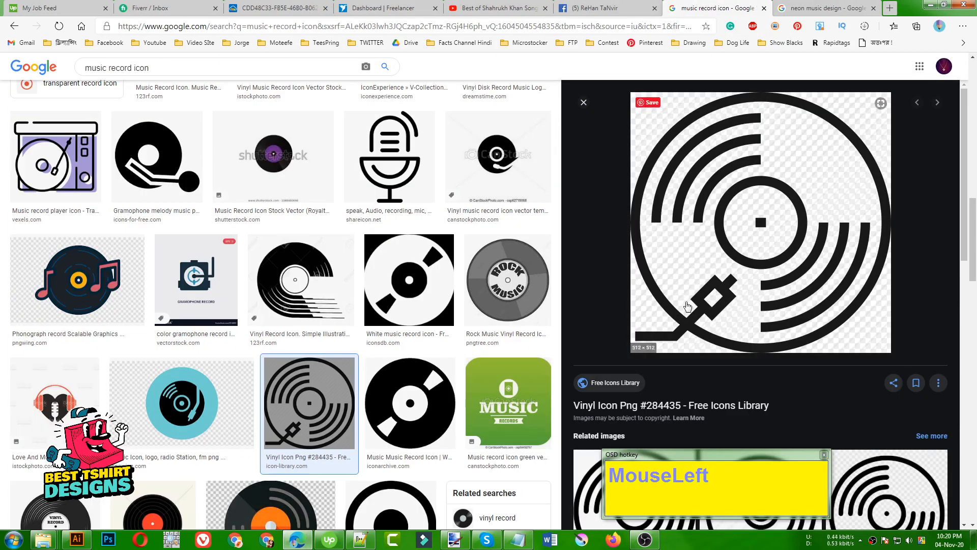
scroll(728, 293, "down", 1)
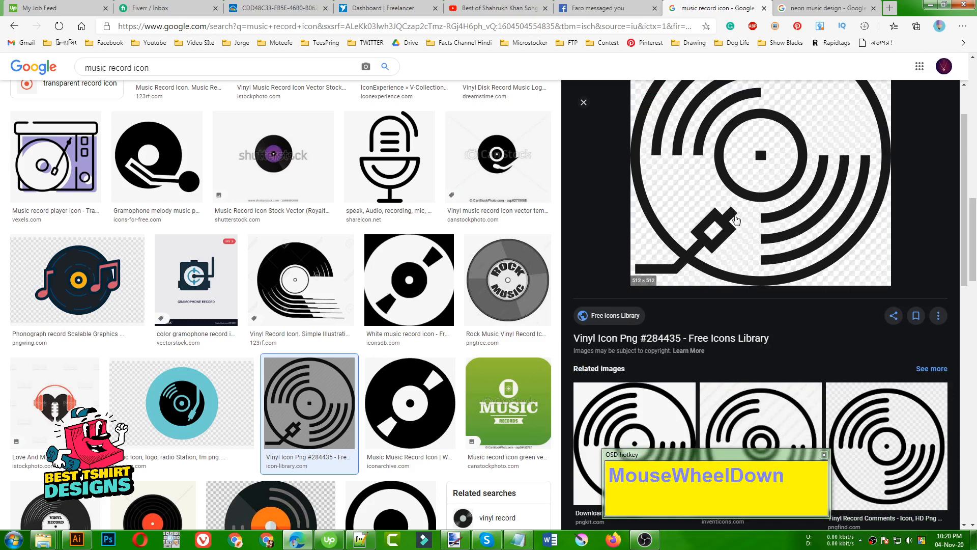
scroll(717, 211, "up", 1)
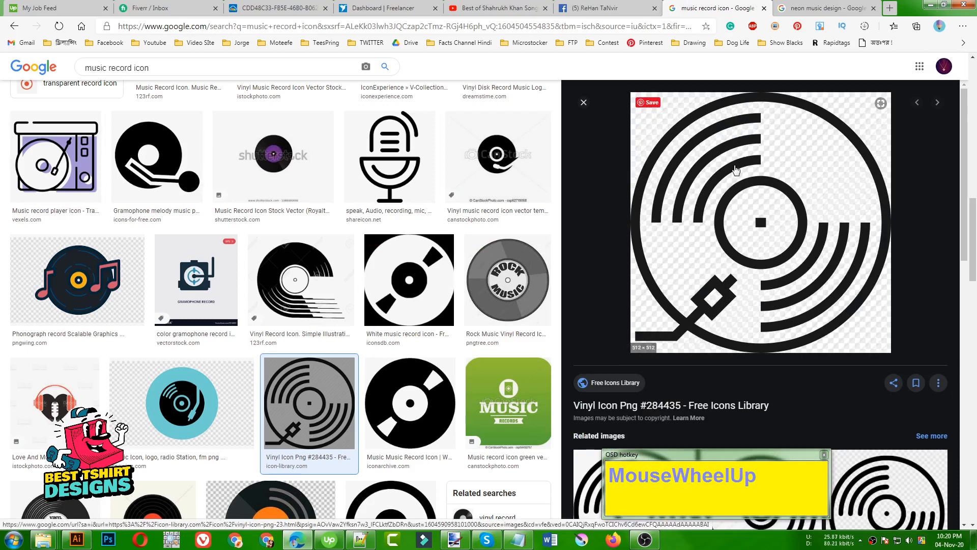
Switch back to Illustrator and place a fully rounded rectangle about 41 by 70 px, tilted diagonally, across the lower edge of the O's innermost ring
left_click(77, 540)
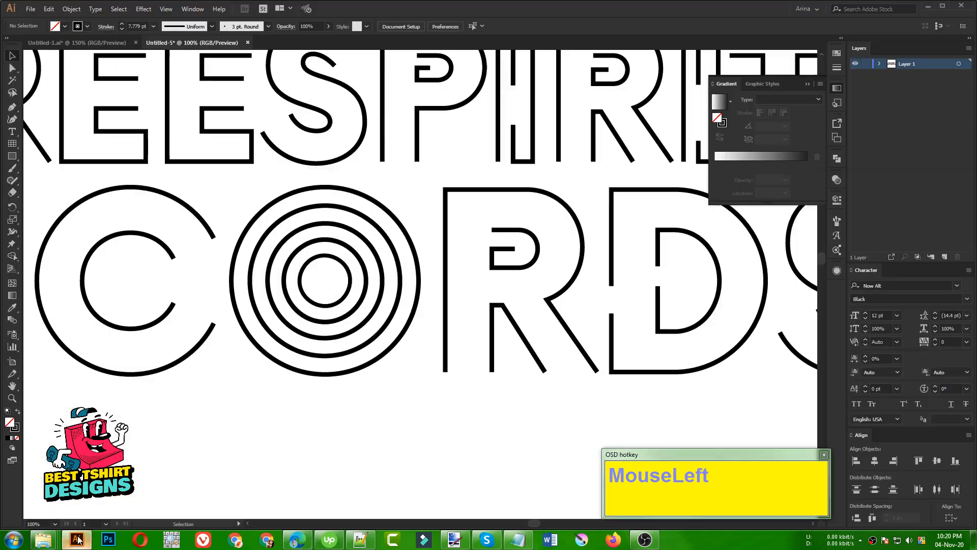
left_click(11, 156)
left_click_drag(241, 382, 280, 430)
key("v")
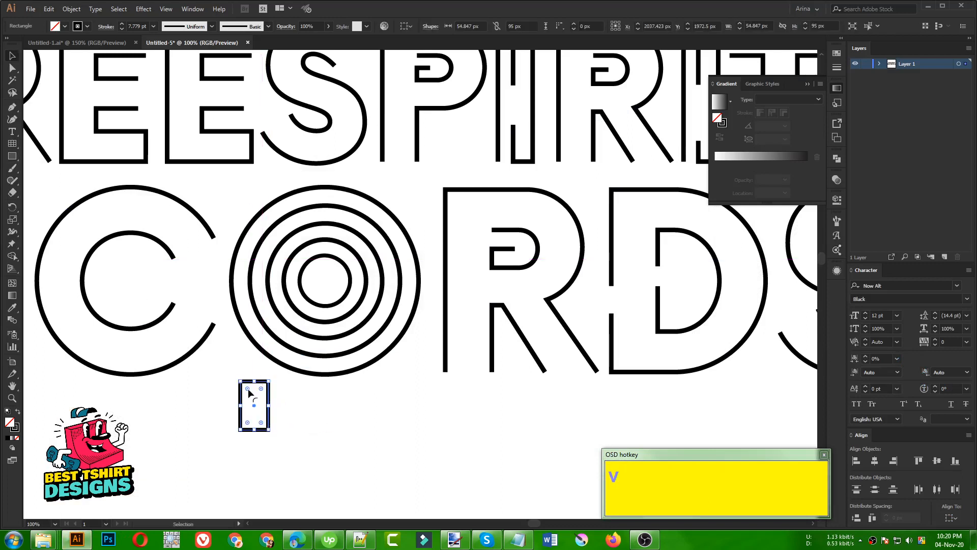
left_click_drag(248, 392, 349, 311)
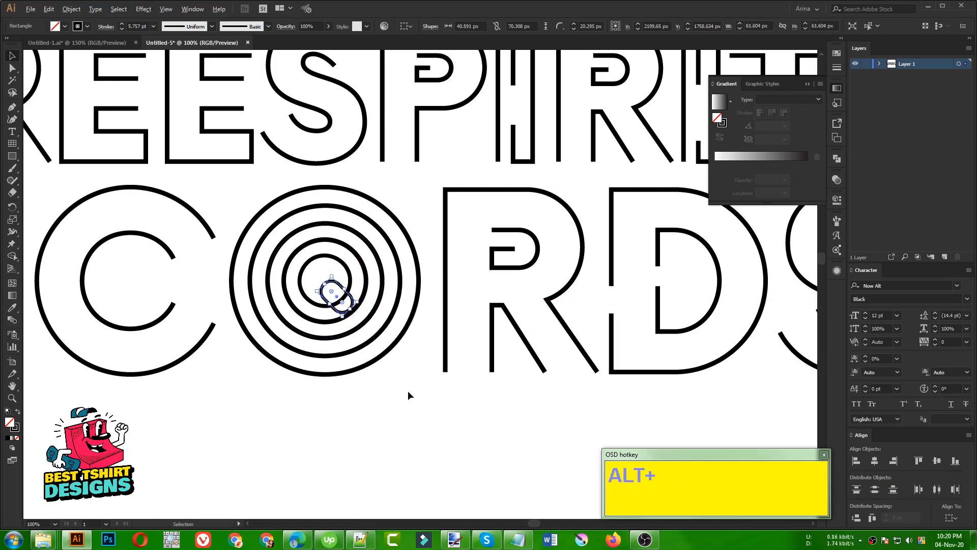
Draw a tonearm with the Pen tool diagonally from the capsule across the rings, ending it horizontally at the foot of the adjacent R's stem
scroll(408, 395, "up", 1, "alt")
scroll(339, 258, "up", 1, "alt")
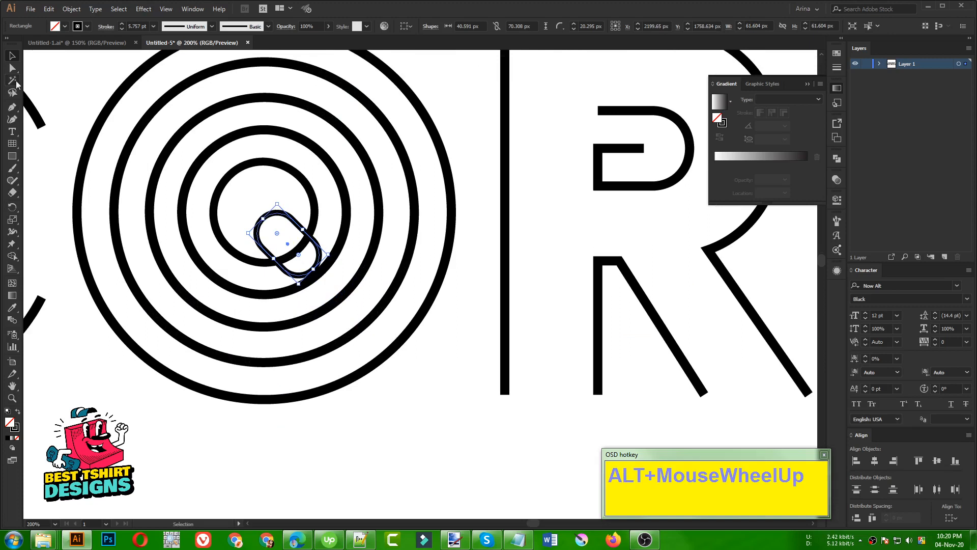
left_click(9, 111)
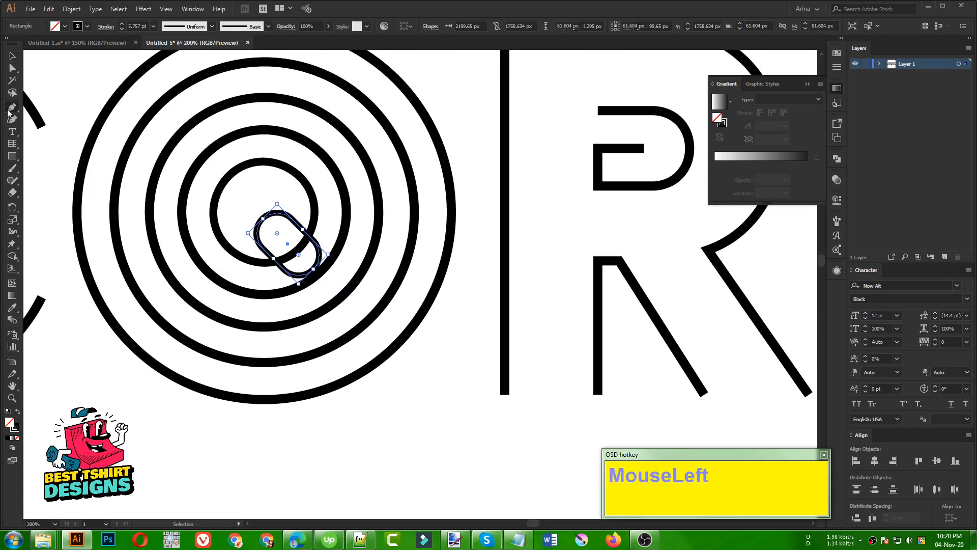
left_click(313, 269)
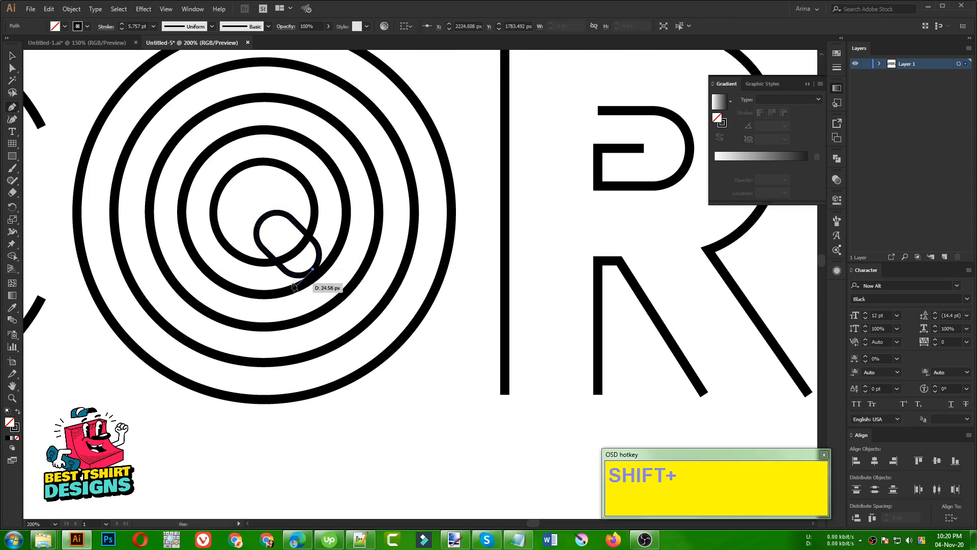
left_click(438, 394)
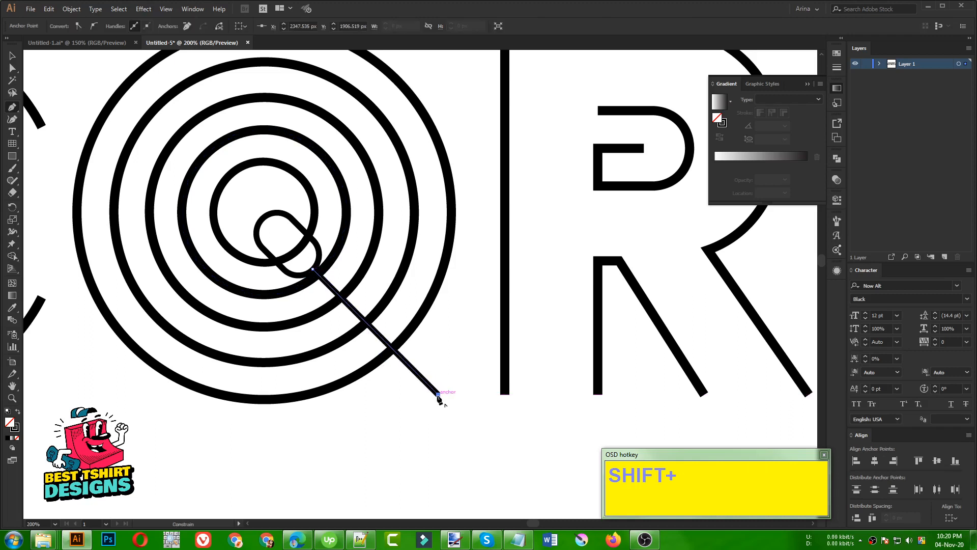
left_click(506, 395, "shift")
key("shift+v")
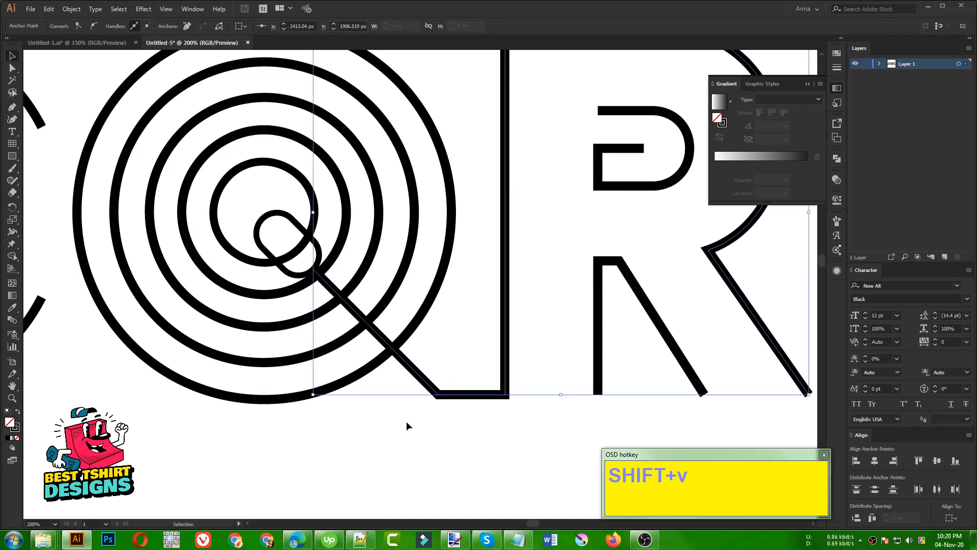
scroll(410, 420, "down", 2, "alt")
left_click(411, 419)
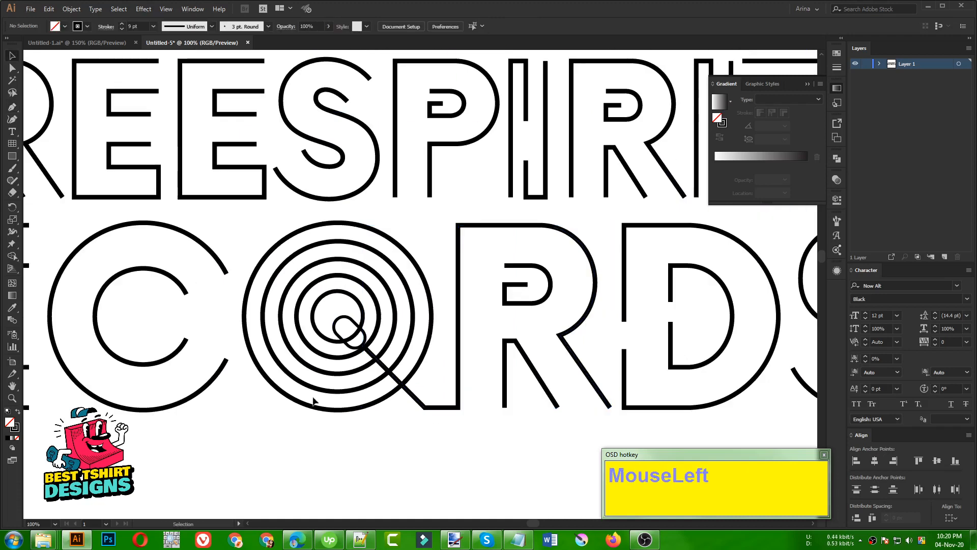
Match the capsule's 9 pt stroke to the tonearm's with the Eyedropper
scroll(342, 337, "up", 1, "alt")
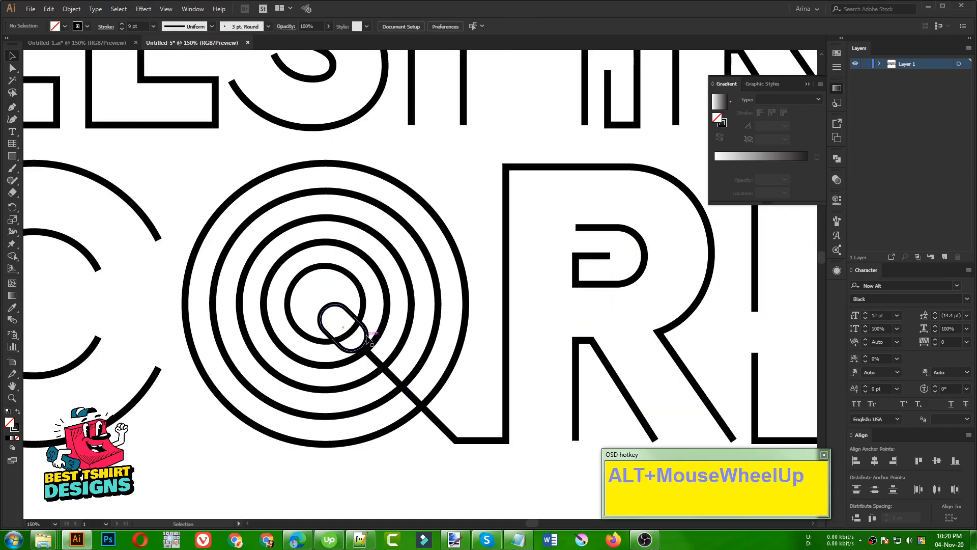
left_click(368, 337)
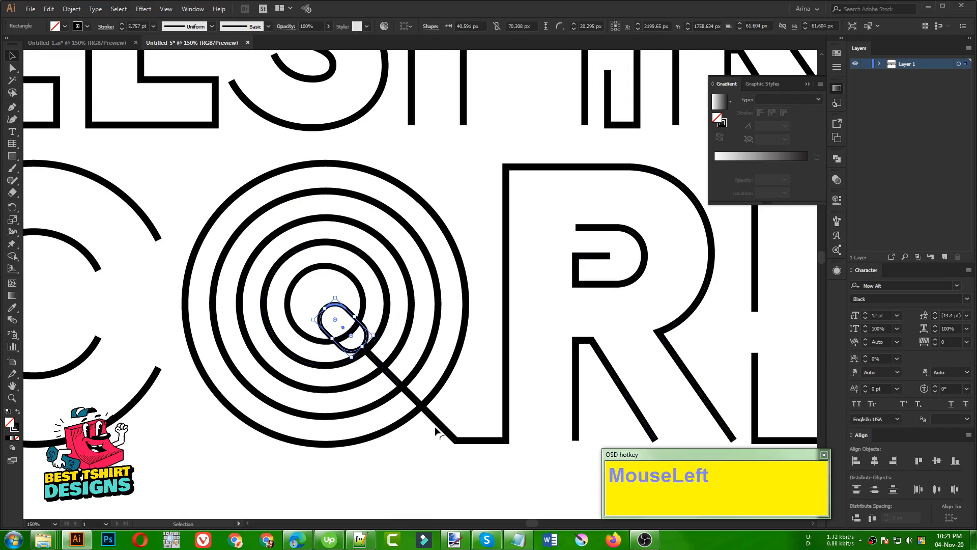
key("i")
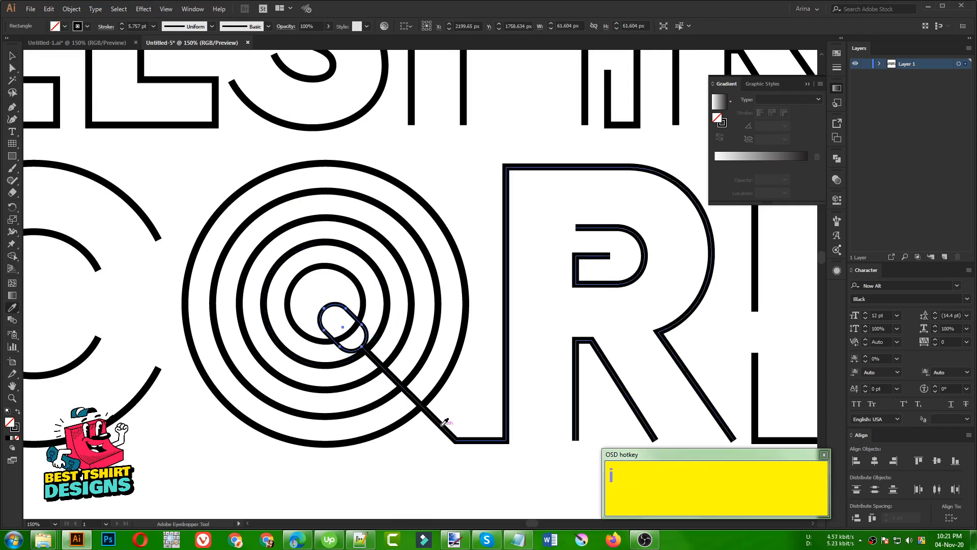
left_click(443, 423)
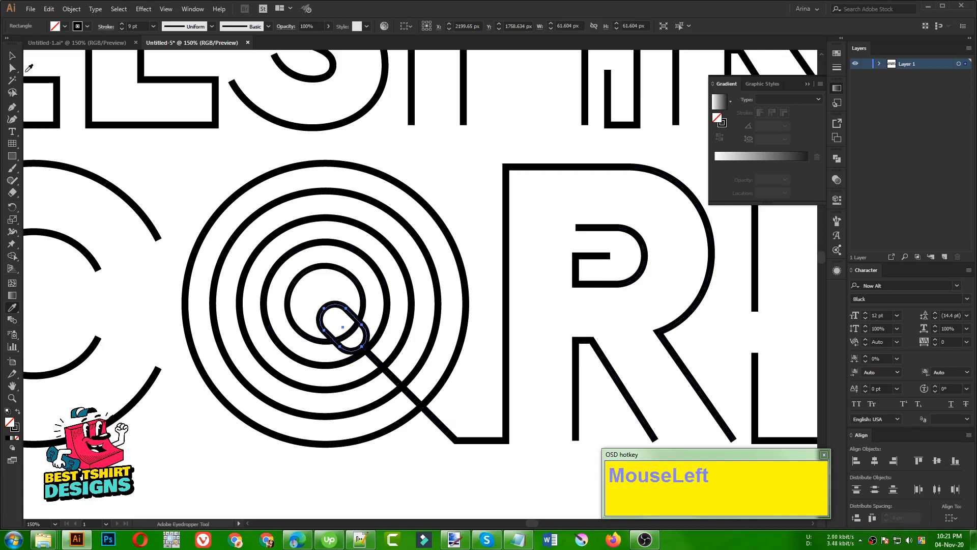
left_click(11, 55)
left_click(183, 172)
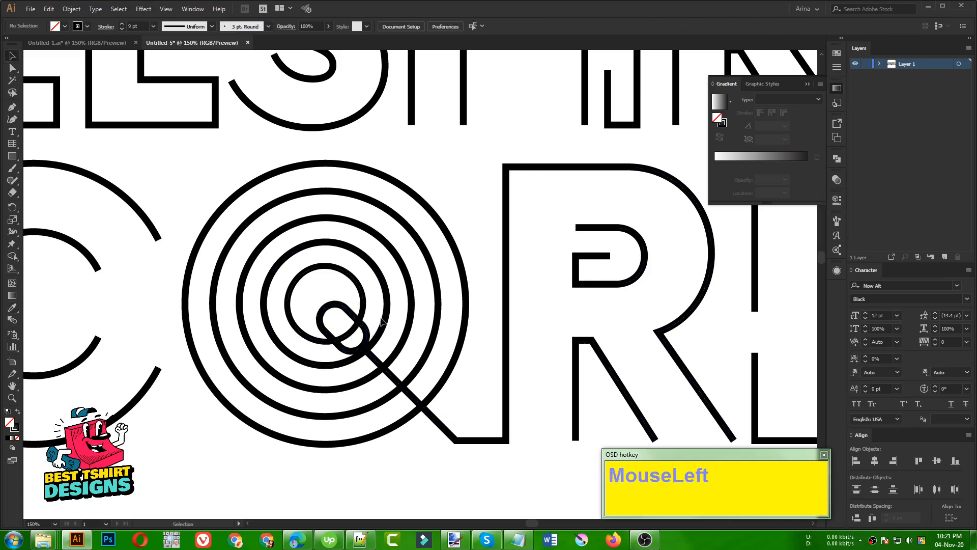
scroll(369, 339, "up", 1)
left_click(369, 338)
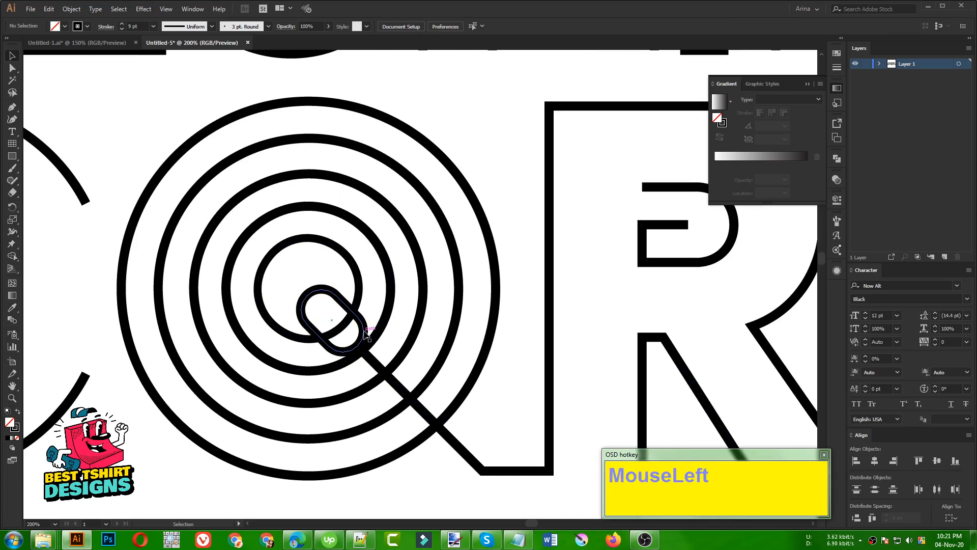
left_click(376, 365, "shift")
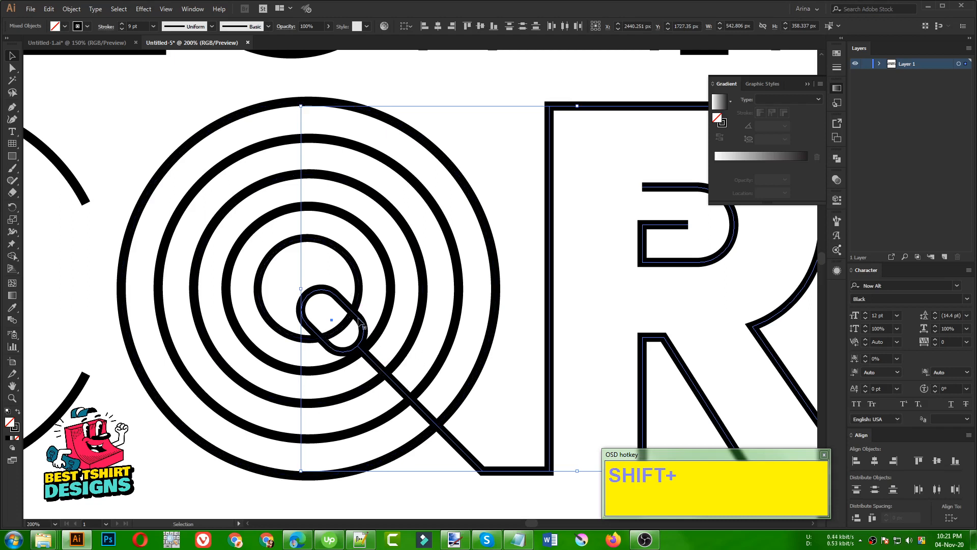
left_click(304, 269)
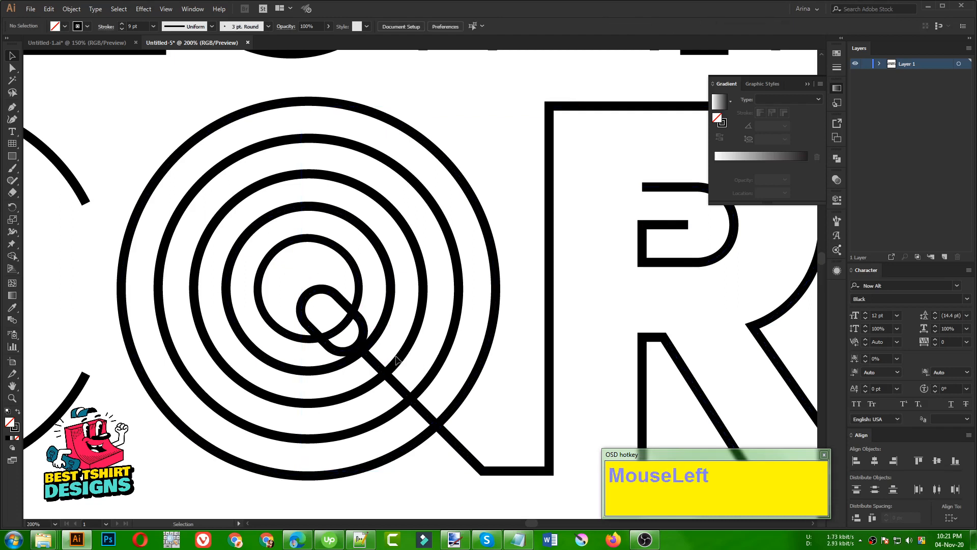
Remove the segment of the innermost ring that crosses inside the capsule with the Shape Builder
left_click_drag(295, 274, 488, 484)
key("shift+m")
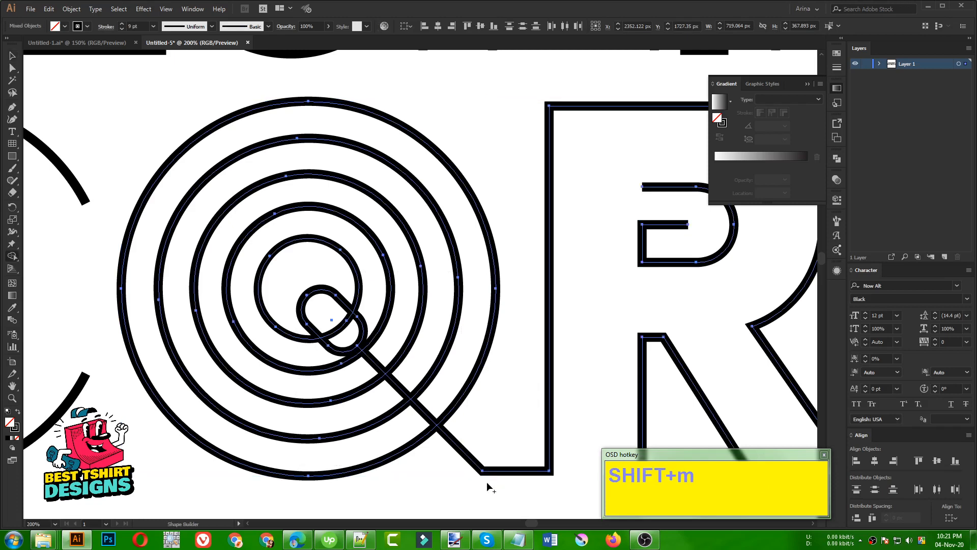
scroll(368, 372, "up", 1, "alt")
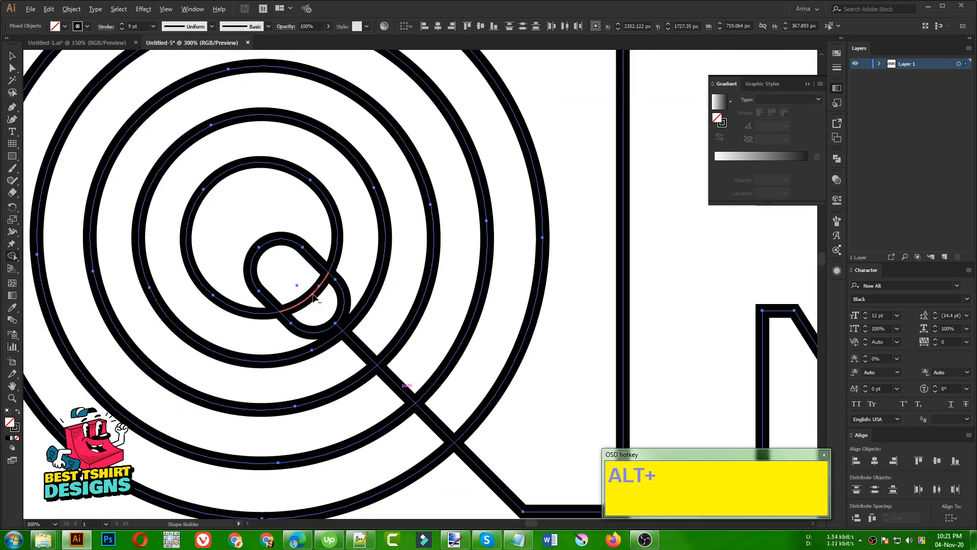
left_click(304, 298, "alt")
key("v")
left_click(518, 402)
scroll(385, 320, "down", 3)
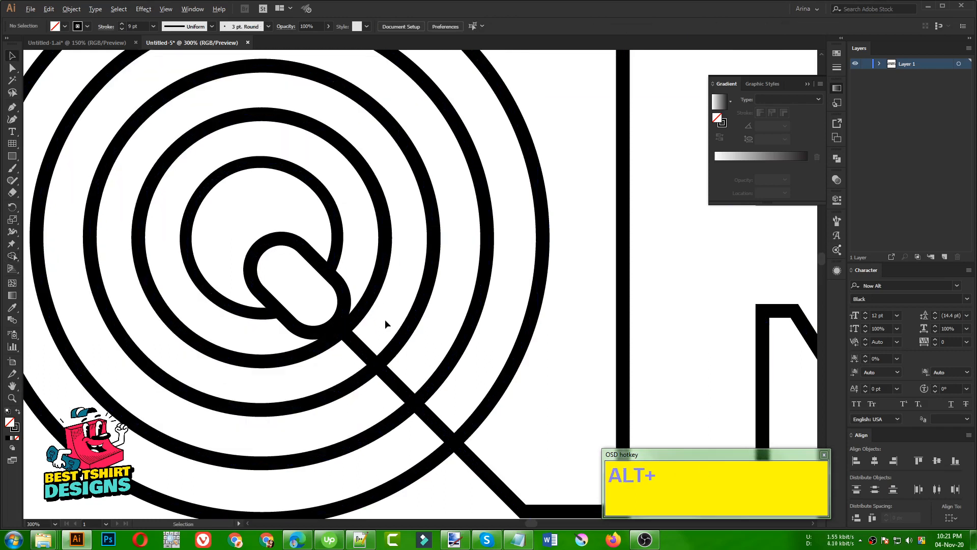
scroll(359, 409, "down", 1)
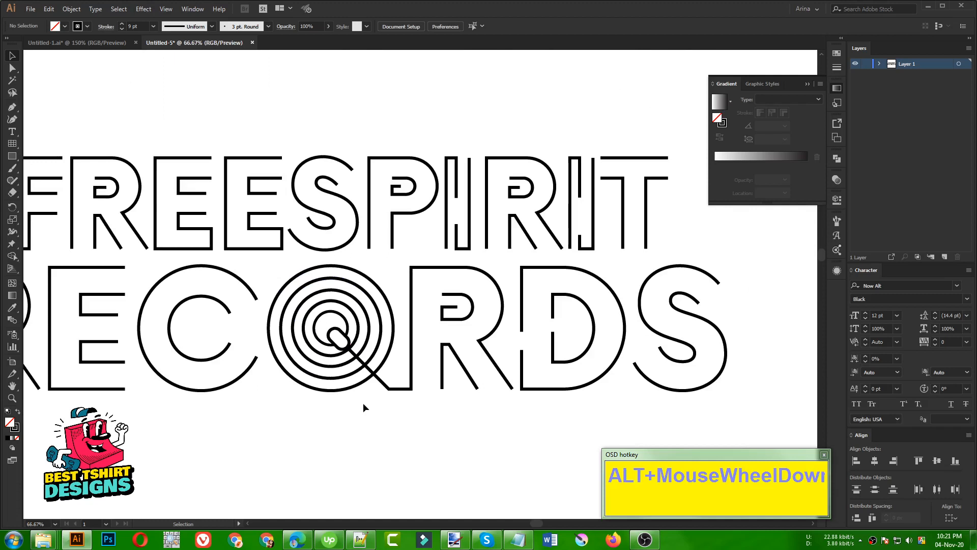
Stretch the capsule's upper end toward the O's centre and pull in its lower end, making it about 73 px long
scroll(362, 367, "up", 3)
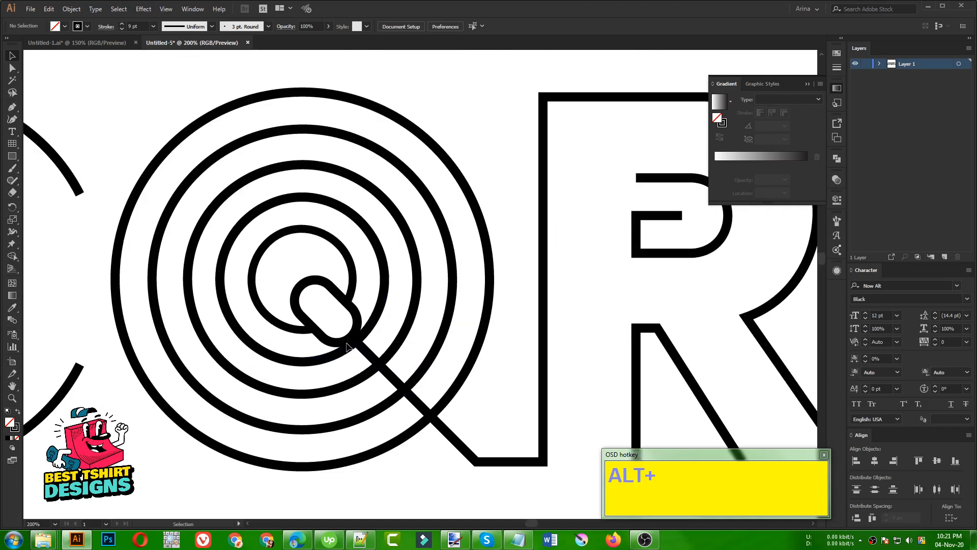
left_click(352, 337)
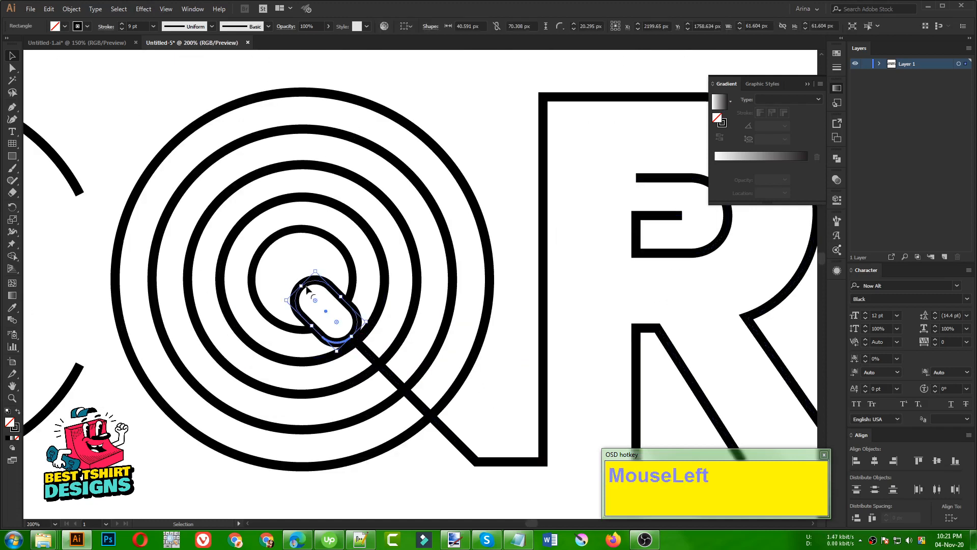
left_click_drag(302, 283, 289, 273)
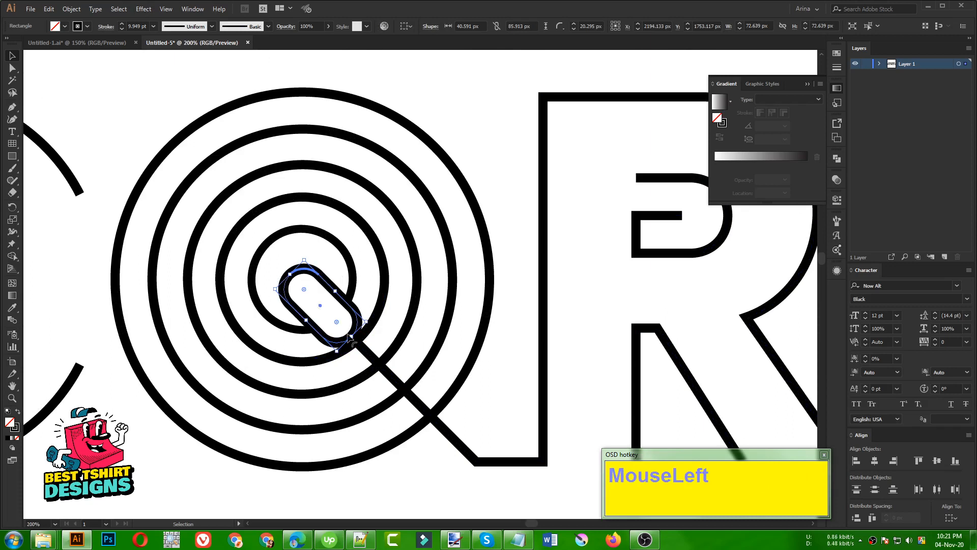
mouse_move(350, 336)
left_mouse_down()
mouse_move(370, 337)
mouse_move(351, 331)
left_mouse_up()
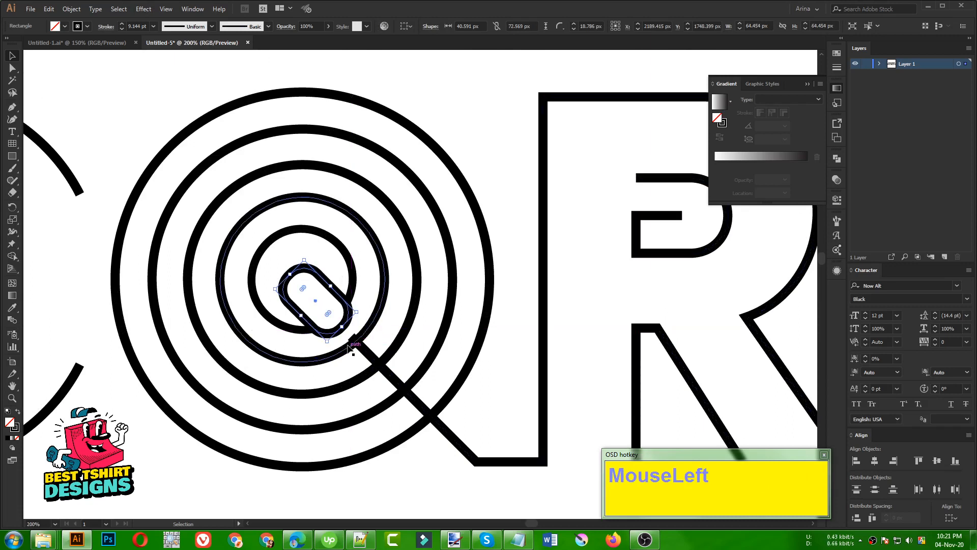
Extend the tonearm's upper endpoint diagonally until it meets the capsule's lower end
key("a")
scroll(352, 339, "up", 1, "alt")
scroll(352, 340, "up", 1, "alt")
left_click(351, 338)
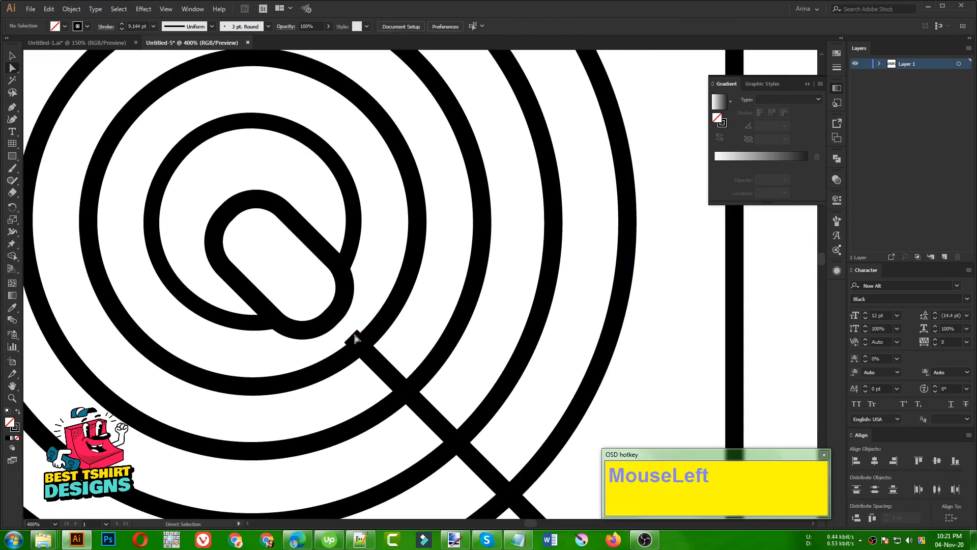
left_click_drag(351, 339, 332, 321)
left_click(359, 312)
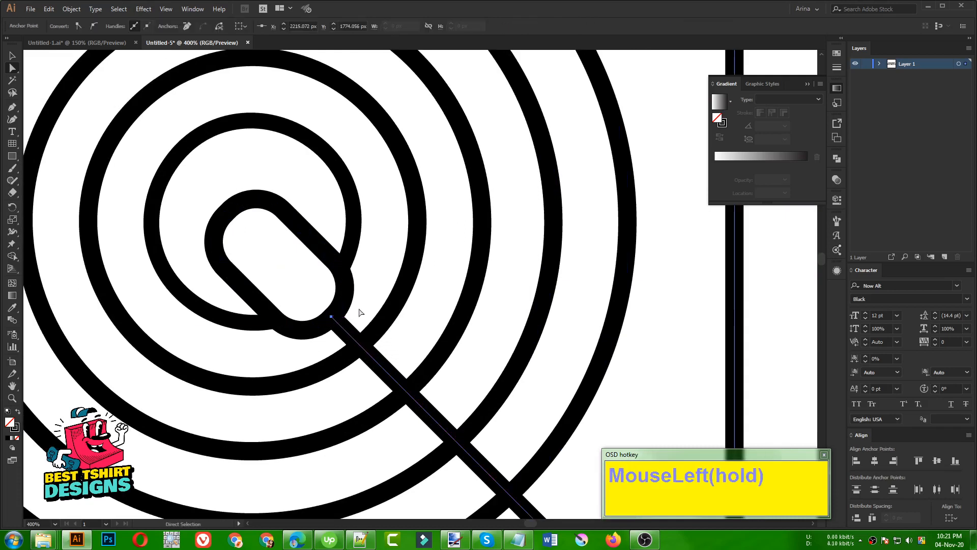
scroll(368, 308, "down", 1, "alt")
scroll(368, 307, "down", 2, "alt")
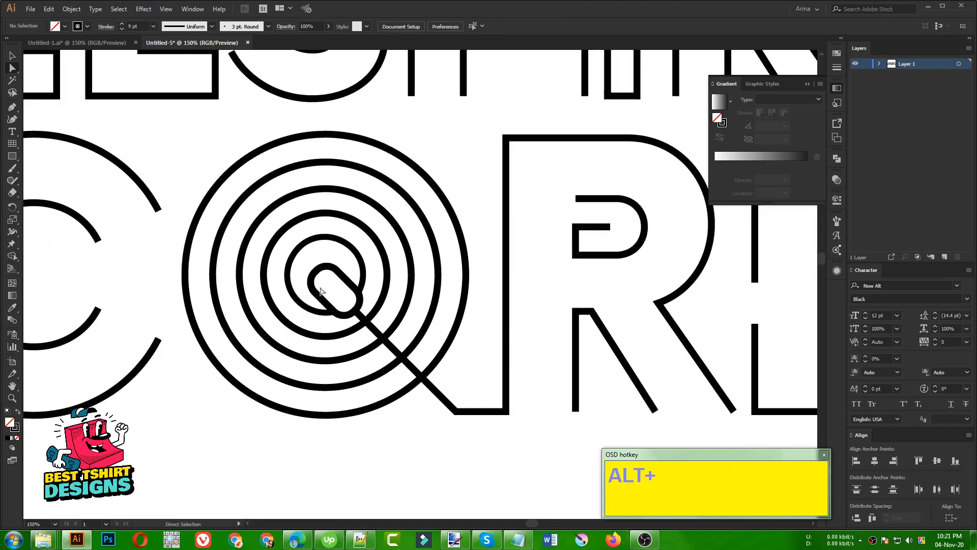
scroll(340, 347, "down", 2, "alt")
left_click(371, 396)
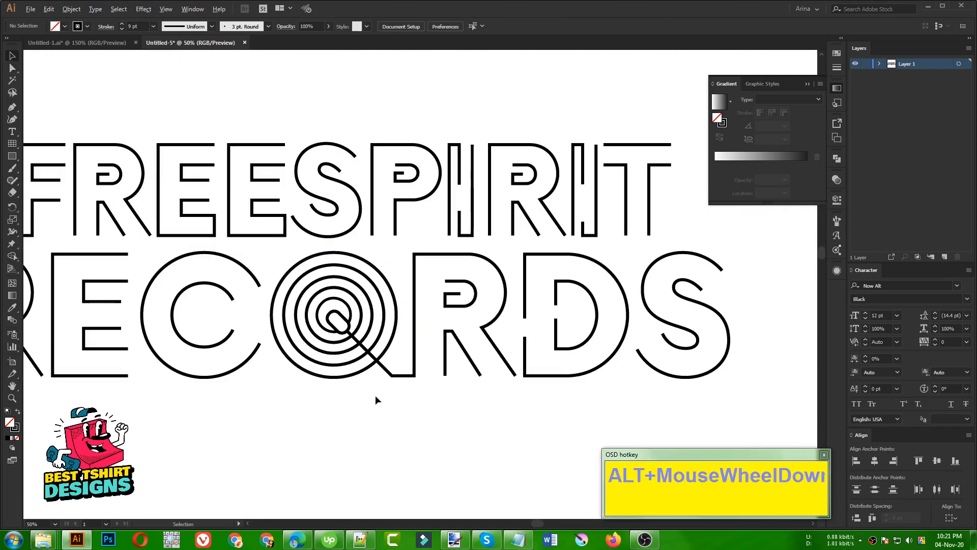
Set the stroke weight of the whole FREESPIRIT RECORDS lettering to 10 pt
scroll(375, 394, "down", 1, "alt")
scroll(468, 395, "down", 1)
left_click_drag(375, 407, 397, 401)
left_click_drag(53, 145, 695, 396)
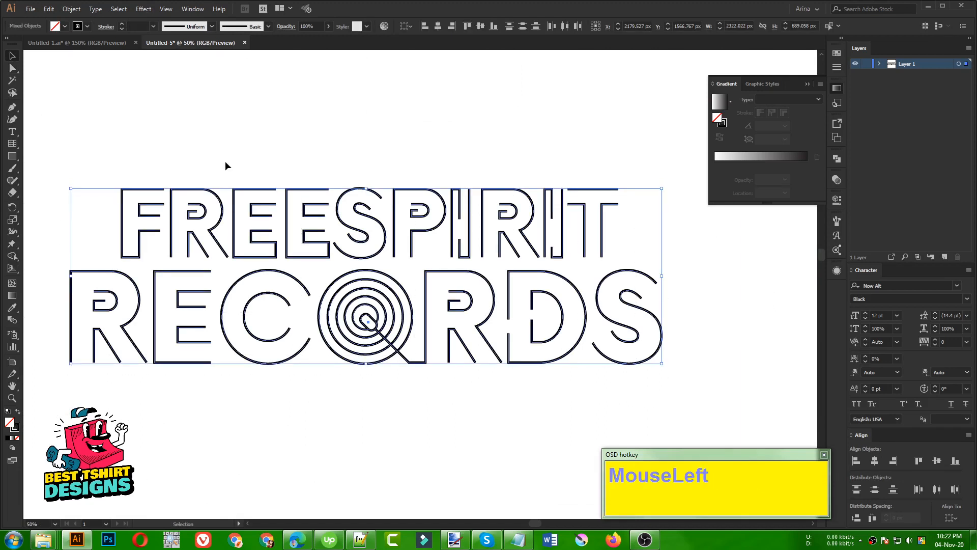
left_click(153, 27)
left_click(165, 106)
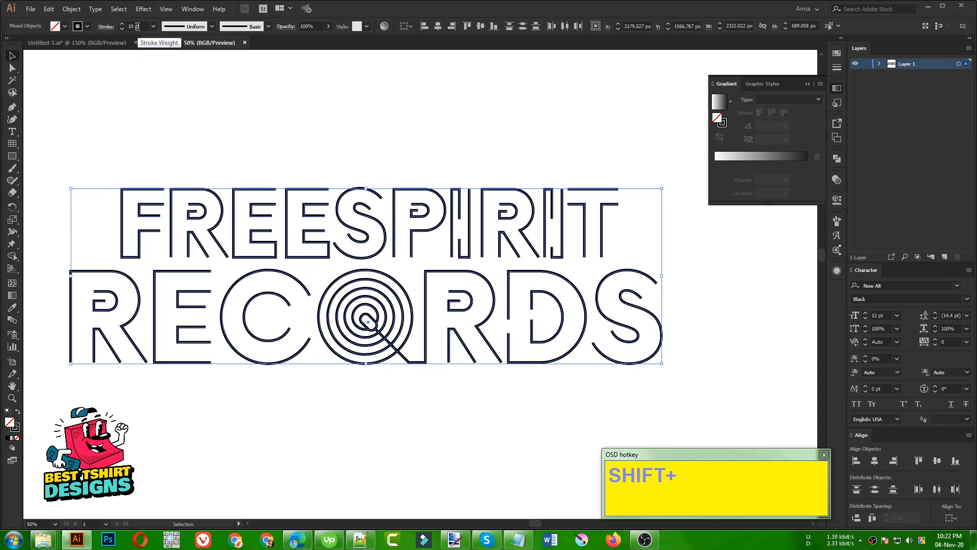
left_click(203, 133)
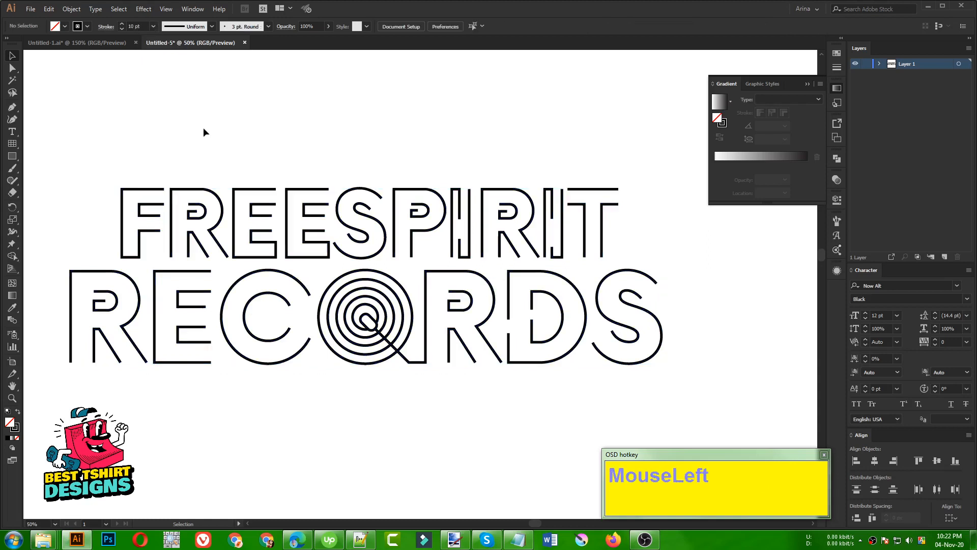
Place a duplicate of the complete lettering on the pasteboard beside the artboard
left_click_drag(74, 153, 701, 395)
scroll(276, 179, "down", 3)
left_click_drag(314, 226, 640, 281)
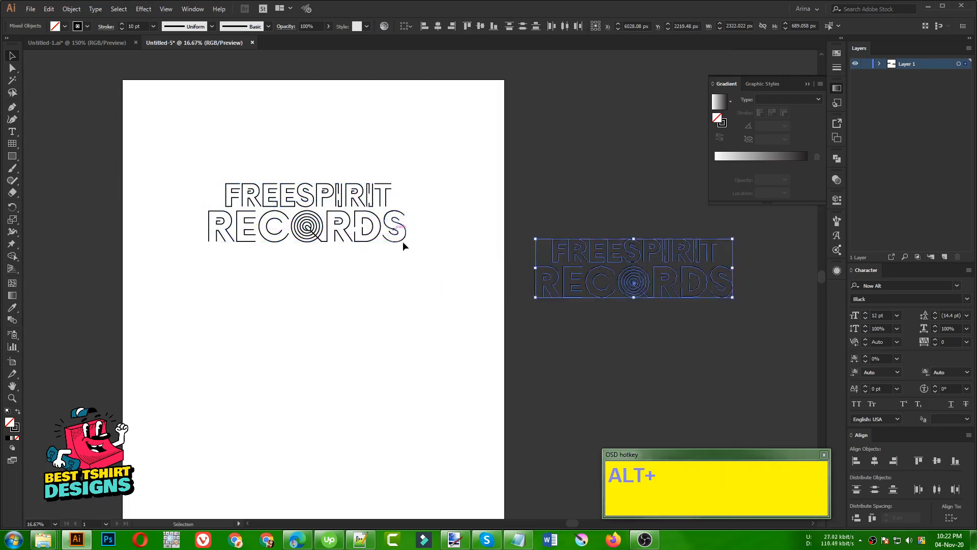
Scale the lettering on the artboard down proportionally about its centre to about 1233 px wide
left_click_drag(172, 148, 458, 286)
scroll(314, 181, "up", 2)
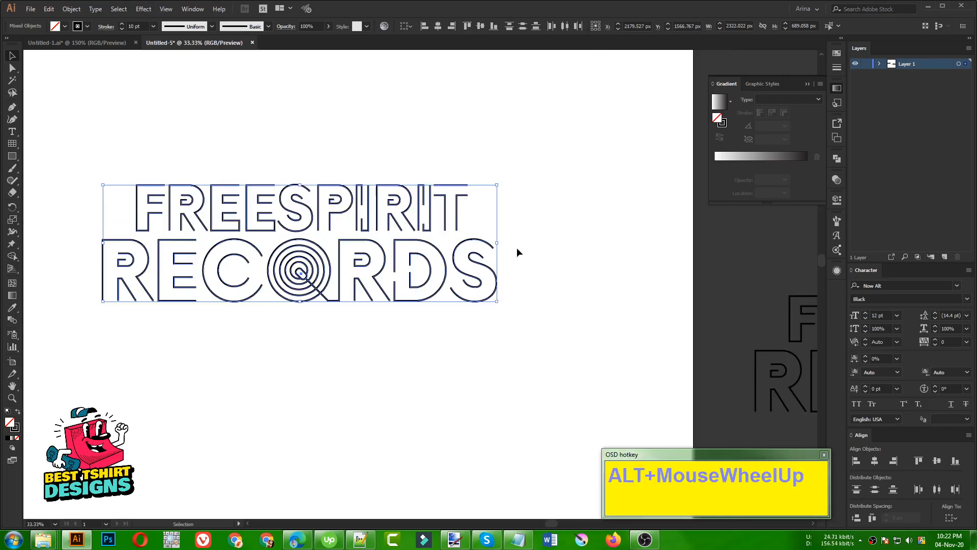
left_click_drag(497, 243, 404, 244)
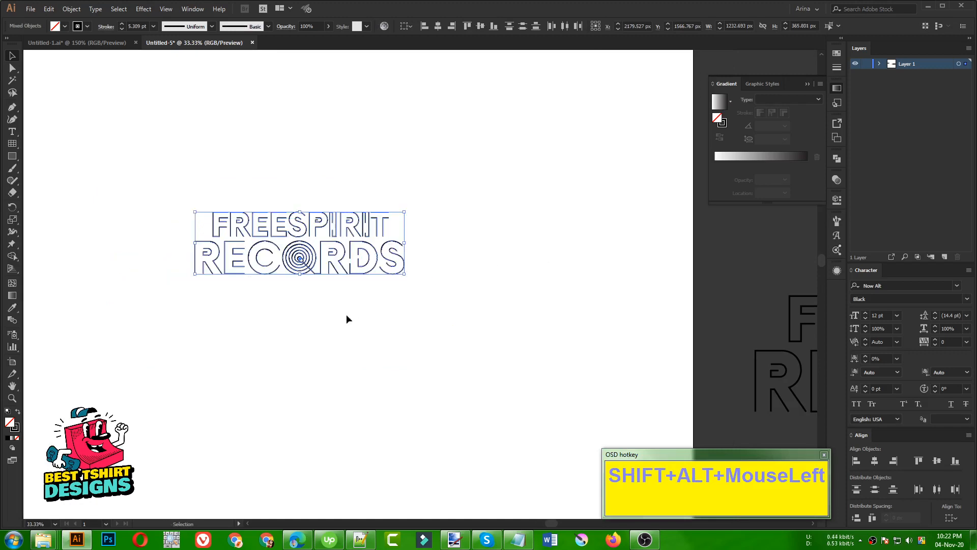
Expand the fills and strokes of the scaled FREESPIRIT RECORDS lettering into filled shapes
scroll(347, 319, "up", 2)
left_click(383, 342)
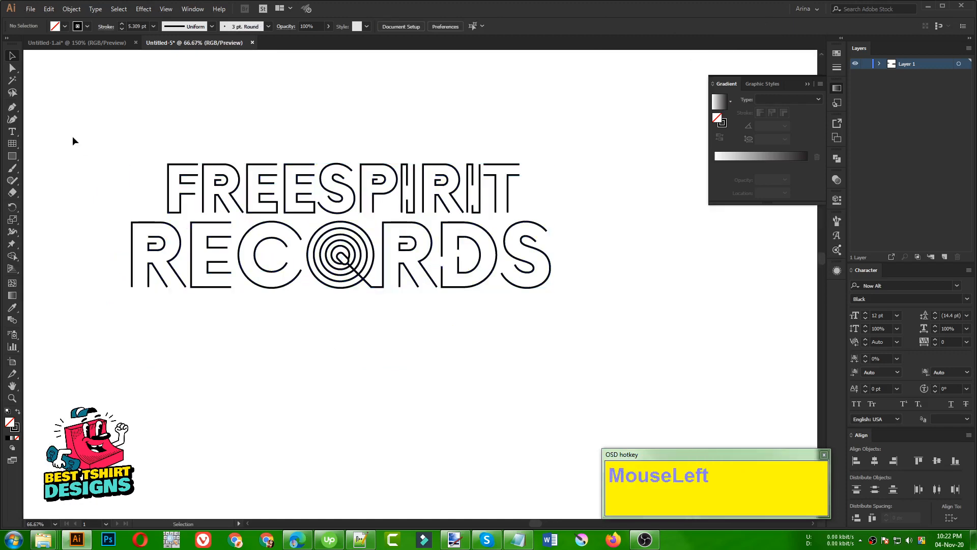
left_click_drag(72, 136, 613, 334)
scroll(316, 248, "up", 1)
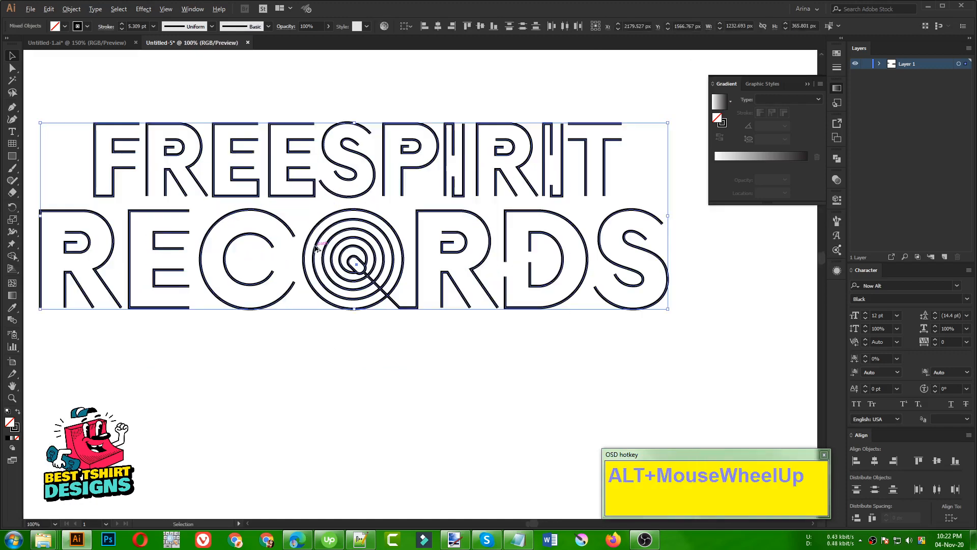
left_click_drag(391, 217, 418, 235)
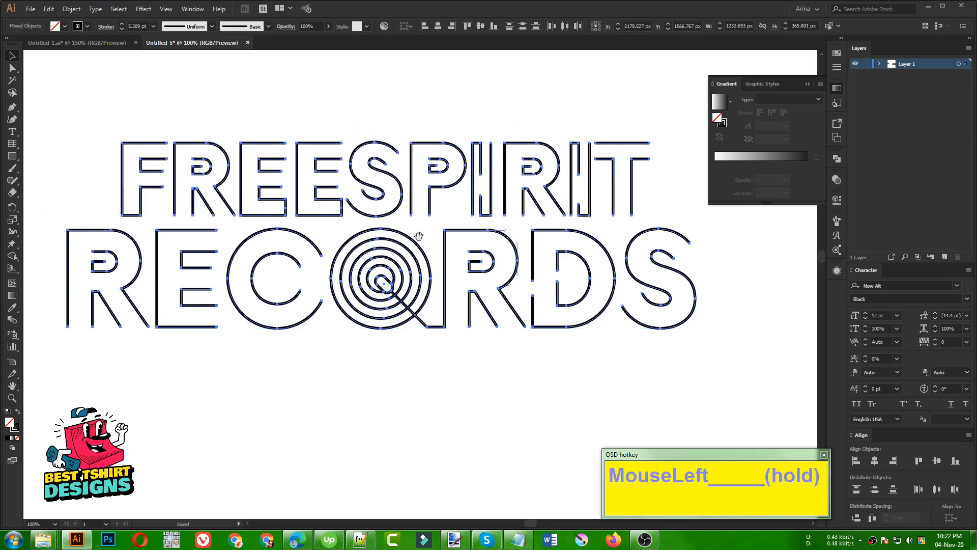
left_click(836, 88)
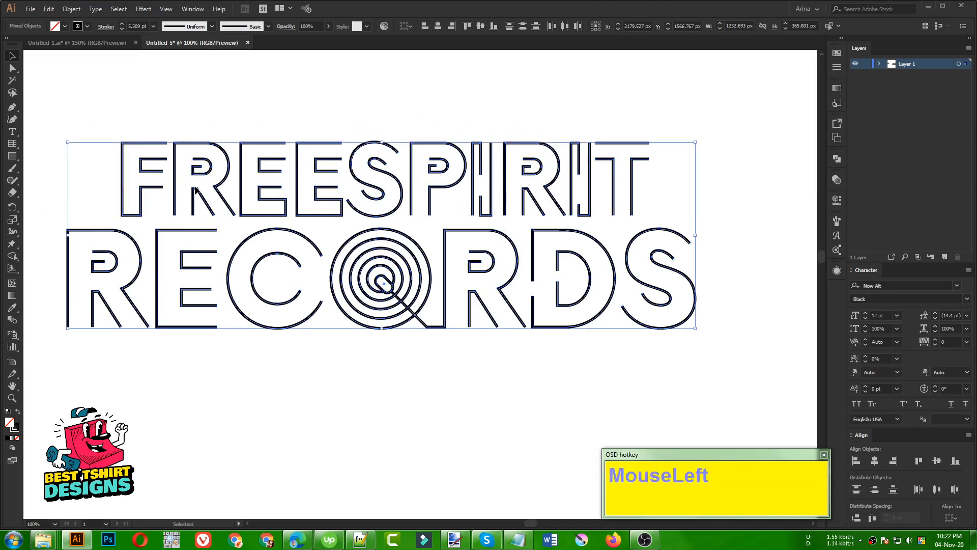
left_click(71, 9)
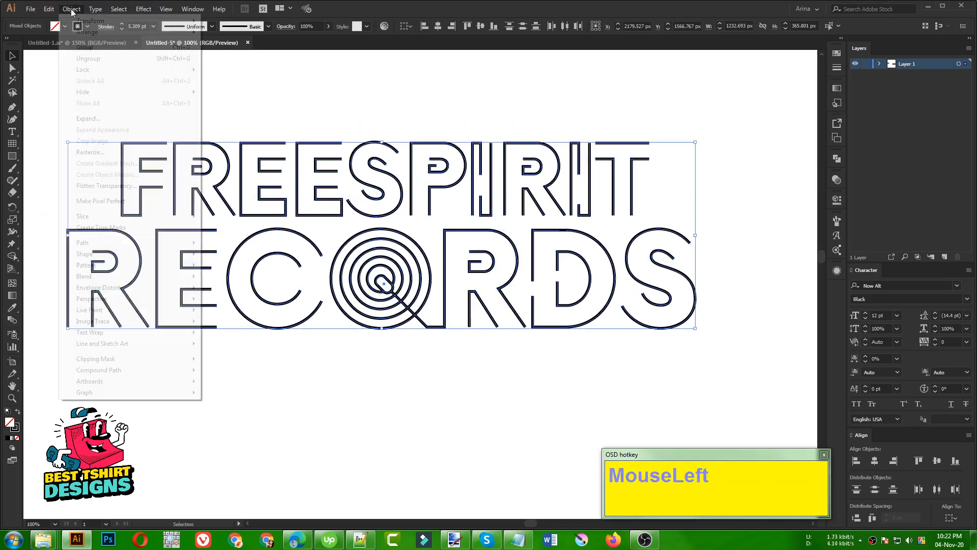
left_click(87, 118)
left_click(270, 292)
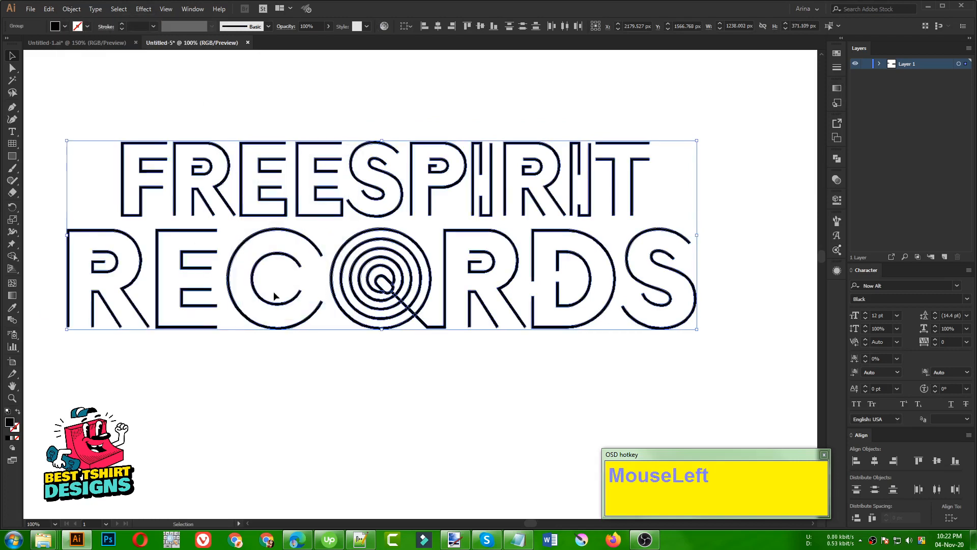
Draw a black rectangle about 1504 × 697 px over the lettering and cut it to the clipboard
left_click(250, 95)
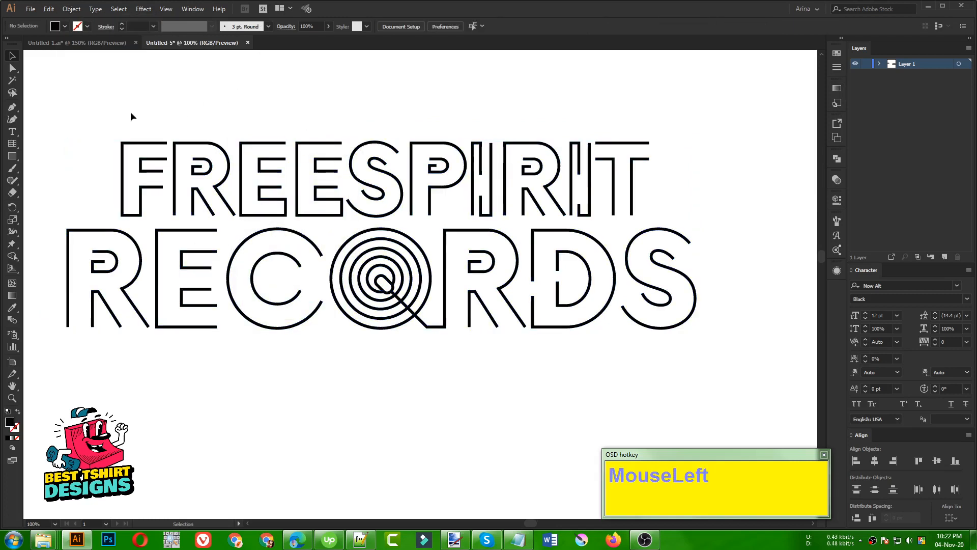
left_click_drag(75, 105, 719, 367)
left_click(461, 403)
left_click_drag(29, 73, 793, 425)
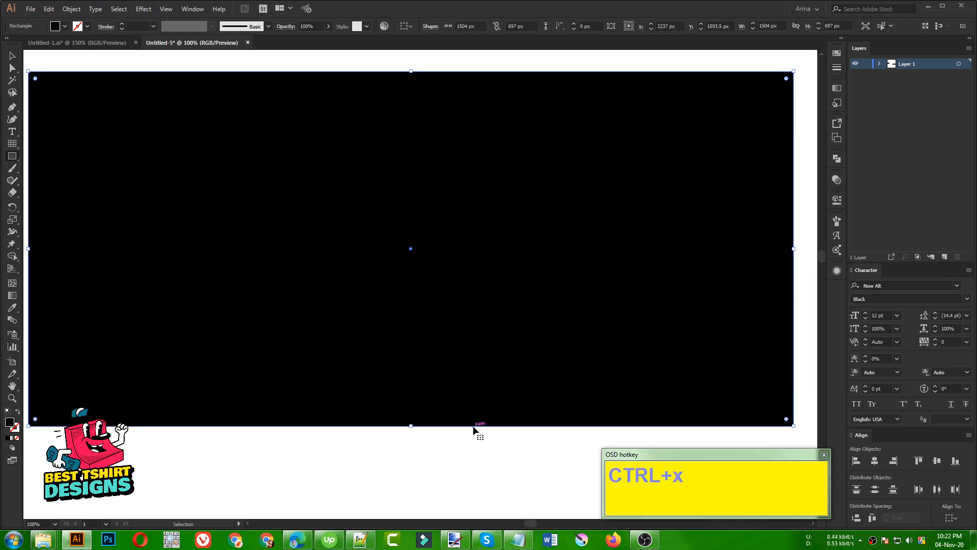
key("ctrl+x")
key("v")
left_click_drag(41, 94, 746, 374)
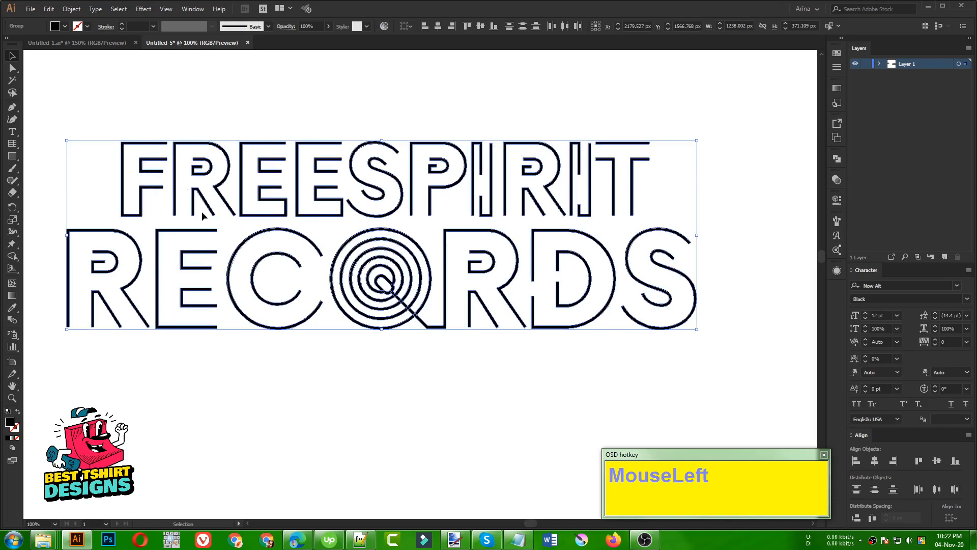
left_click(319, 276)
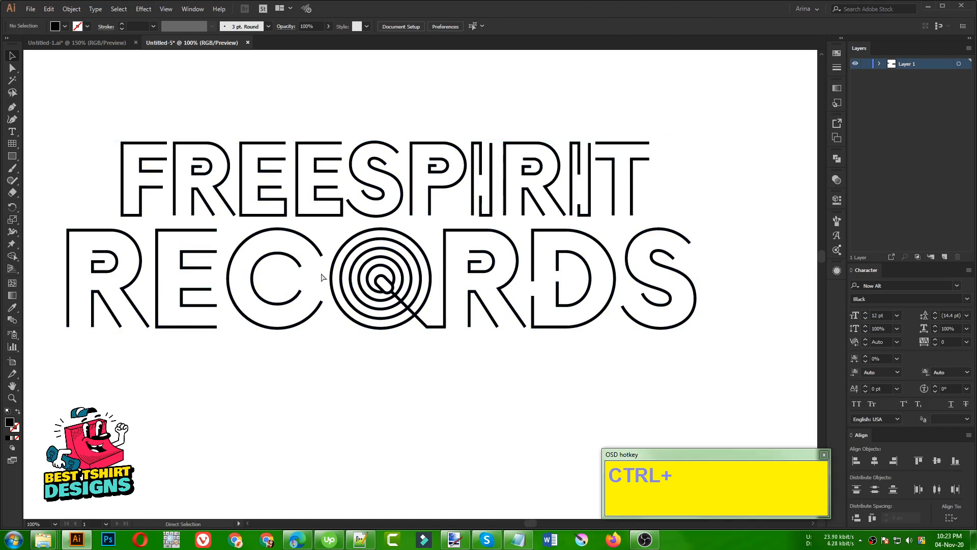
Undo back to the state before the lettering was expanded, restoring its live strokes
key("ctrl+z")
key("ctrl+z")
key("ctrl+z")
left_click(321, 276)
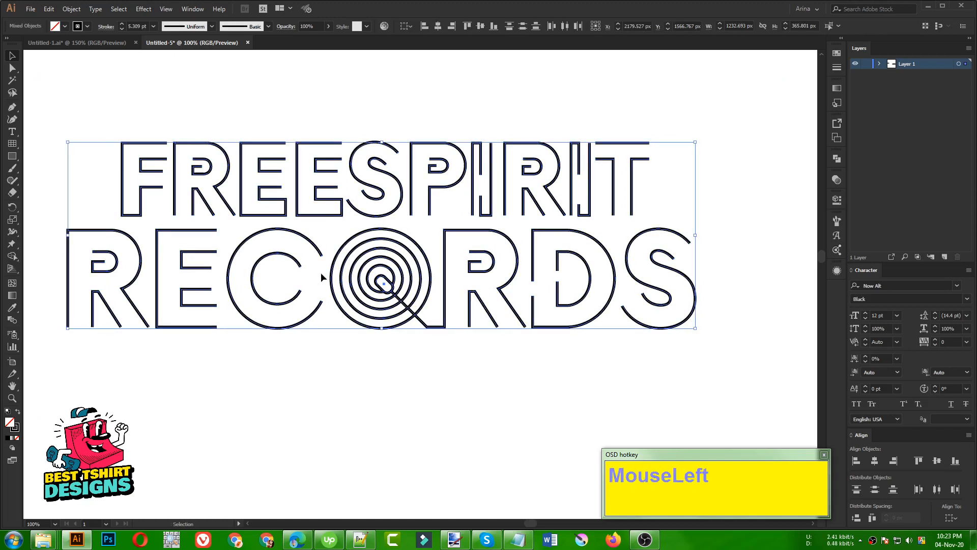
Try to continue the inner curve of the C from its upper endpoint with the Pen tool
scroll(304, 244, "up", 2)
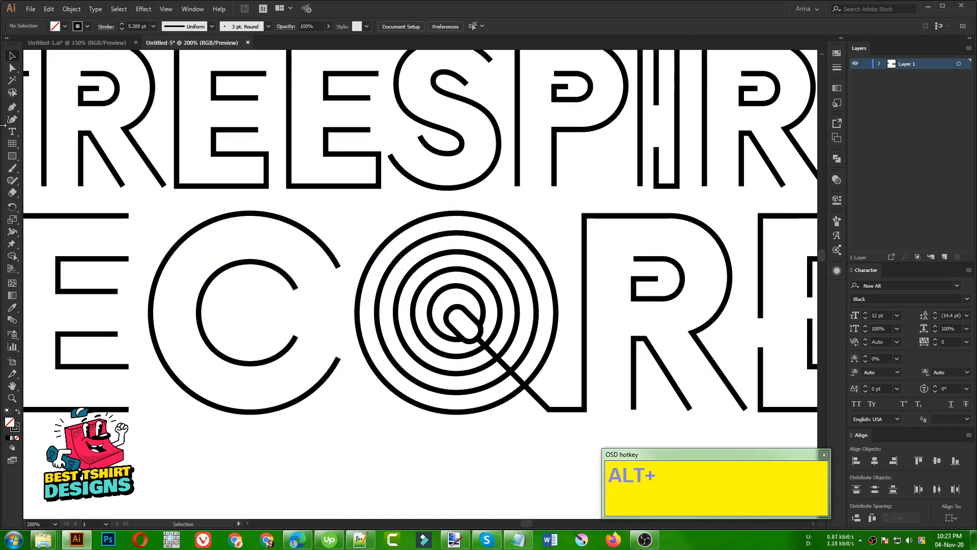
left_click(8, 108)
scroll(296, 295, "up", 1)
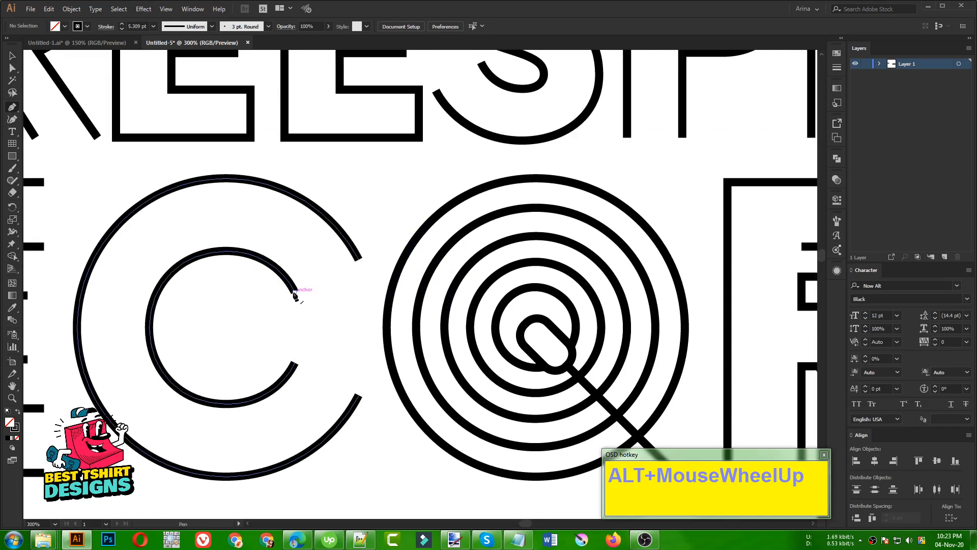
left_click(294, 293)
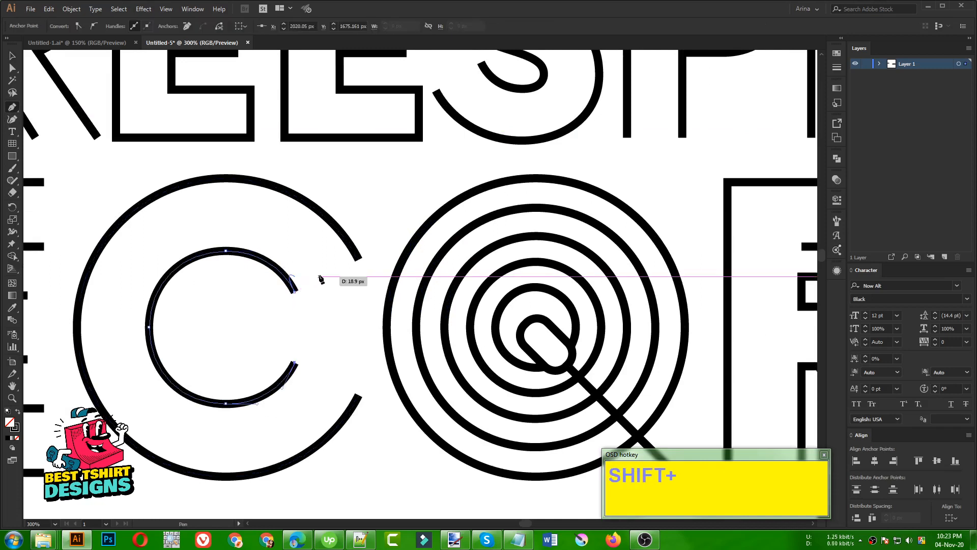
key("ctrl+z")
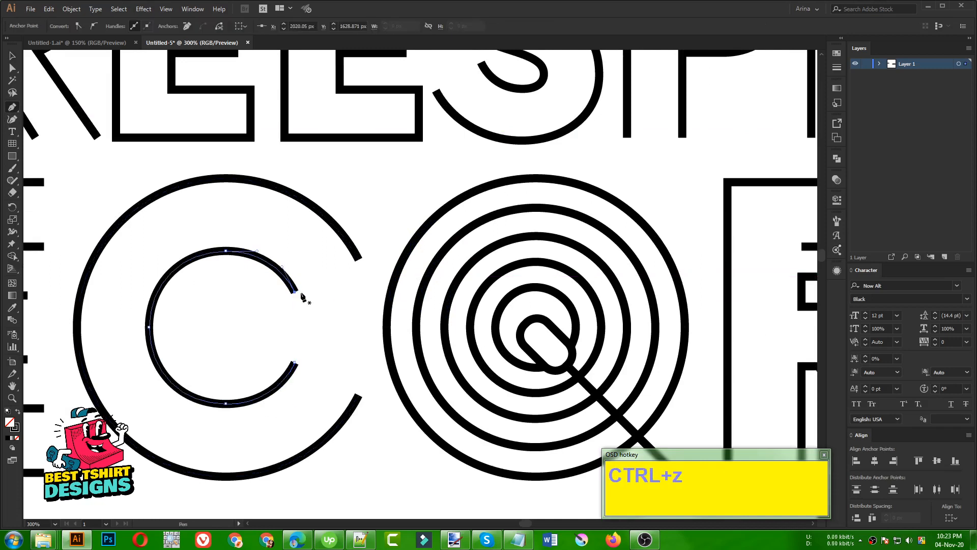
left_click(294, 293)
key("ctrl+z")
Try a straight diagonal Pen line across the upper ends of the C's two curves, and undo it
left_click(375, 247)
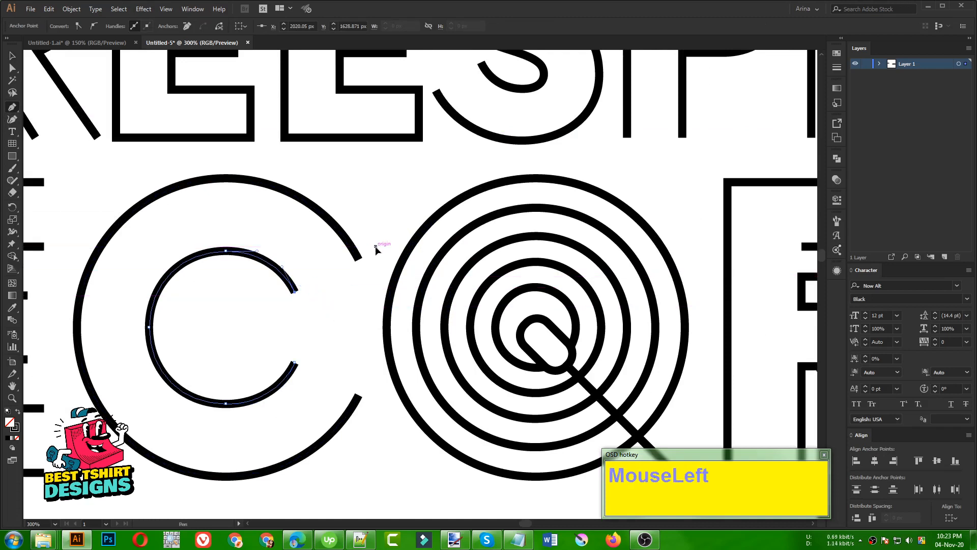
left_click(261, 310)
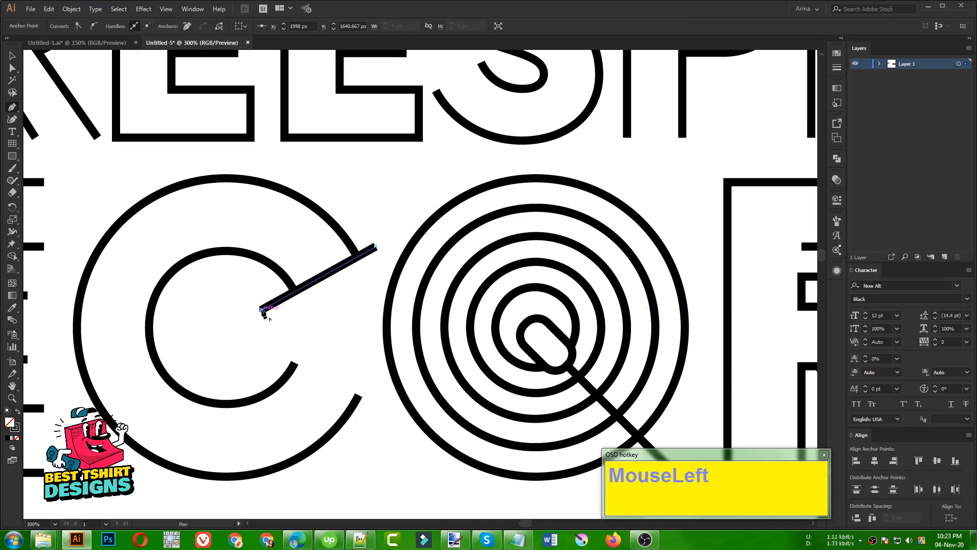
key("v")
key("ctrl+z")
scroll(274, 274, "down", 2)
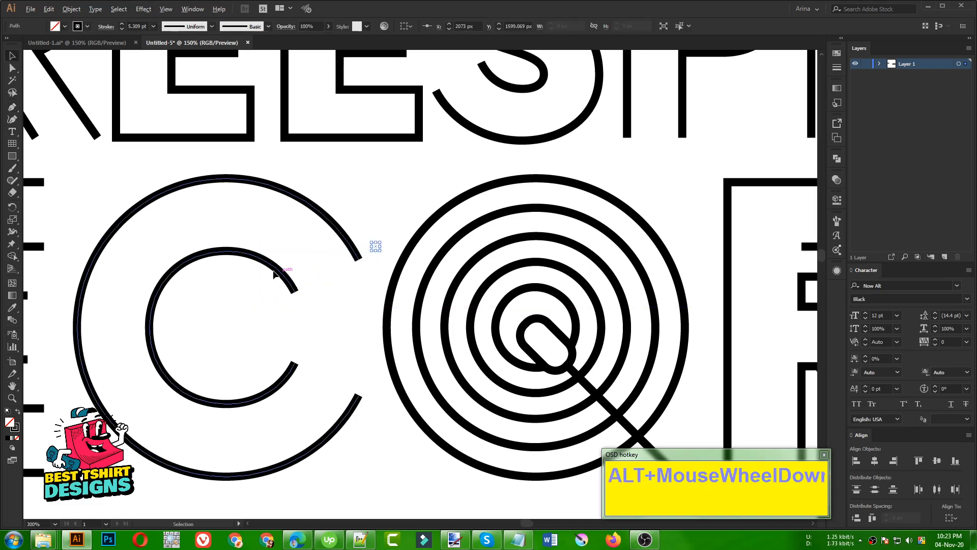
scroll(274, 273, "down", 1)
key("ctrl+z")
left_click(351, 346)
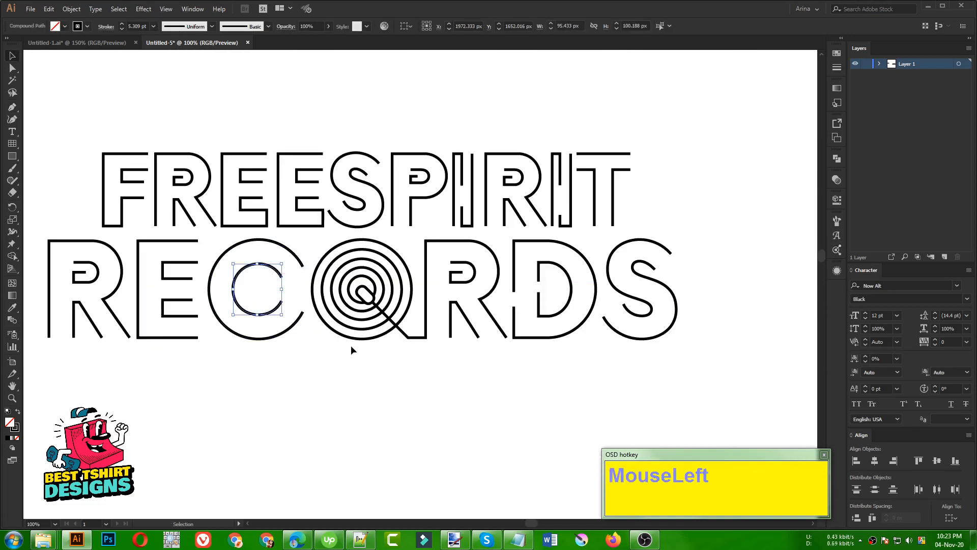
Expand the fill and stroke of the complete FREESPIRIT RECORDS lettering on the artboard
scroll(351, 348, "down", 2)
left_click_drag(172, 147, 622, 360)
left_click(72, 8)
left_click(98, 120)
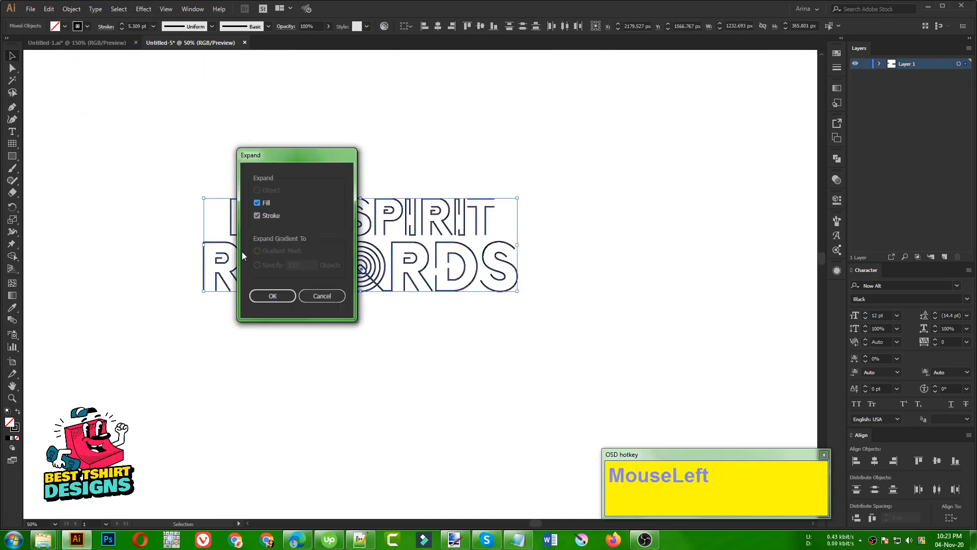
left_click(279, 298)
scroll(352, 239, "up", 1)
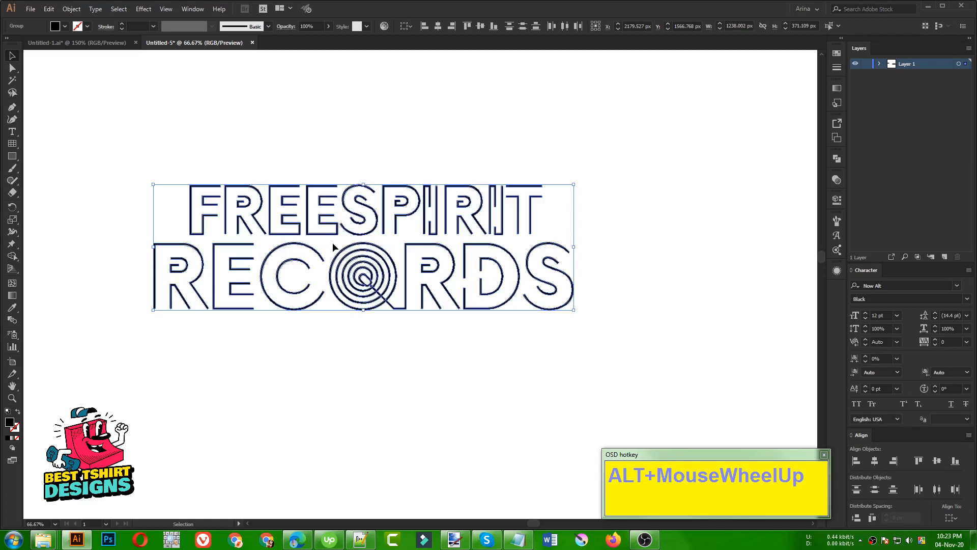
Draw a black rectangle about 1788 × 859 px around the lettering and place it behind the lettering
left_click(83, 282)
key("m")
left_click_drag(62, 121, 668, 411)
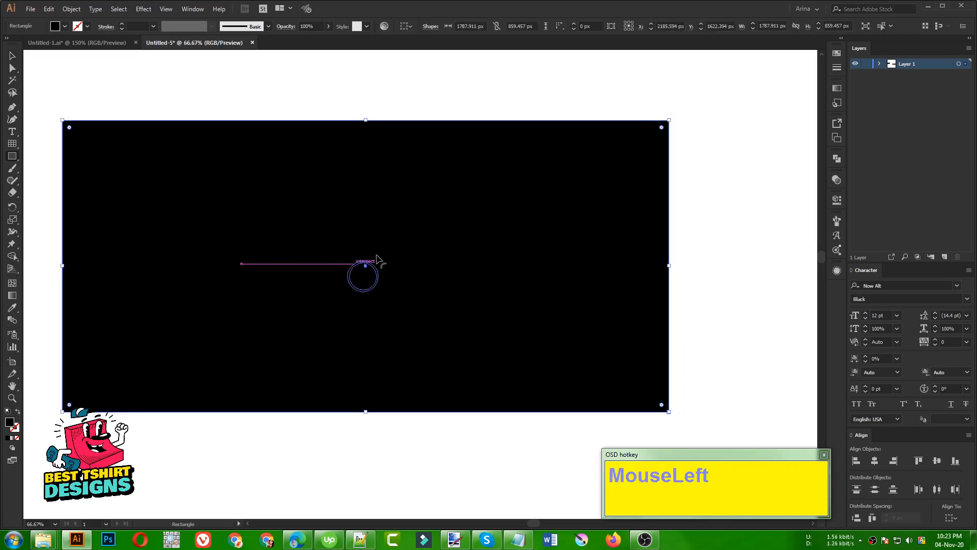
key("ctrl+z")
key("v")
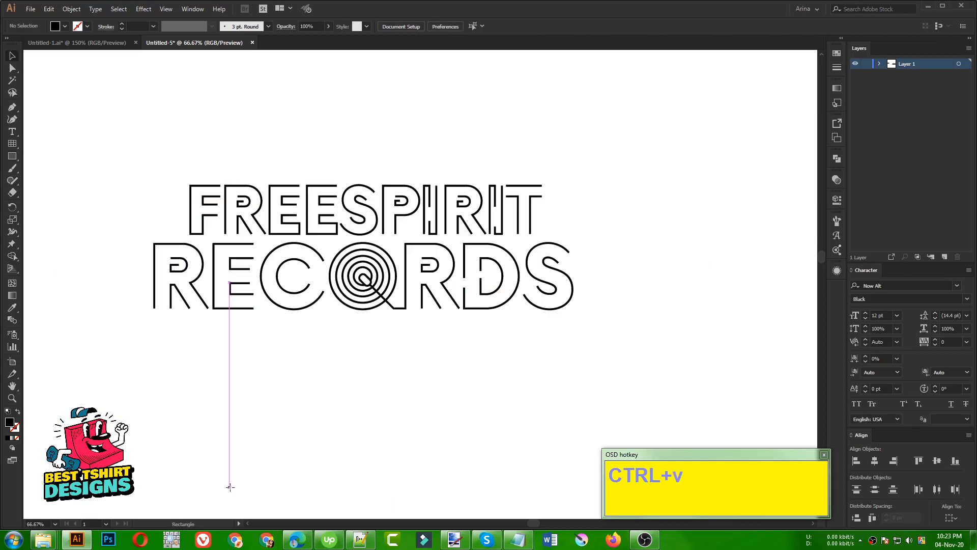
left_click_drag(123, 146, 631, 385)
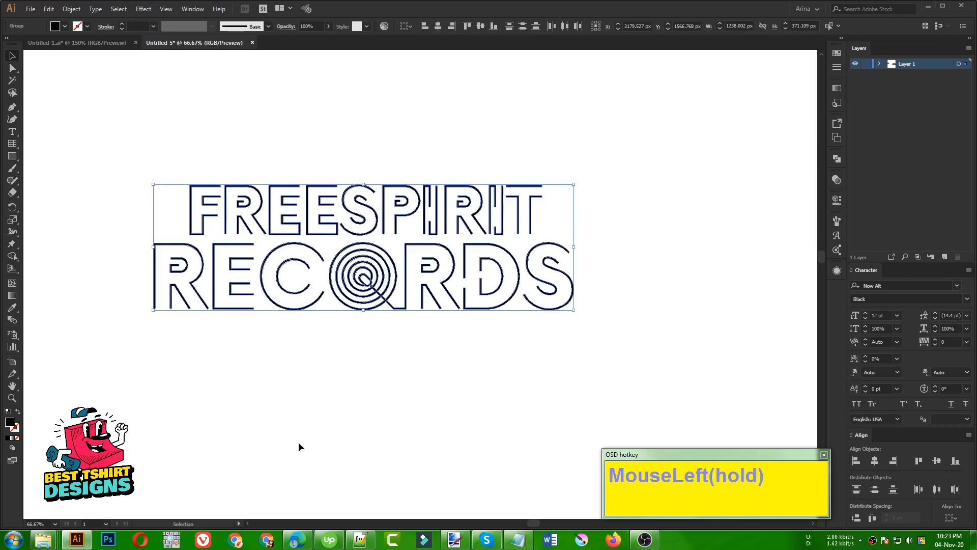
key("ctrl+b")
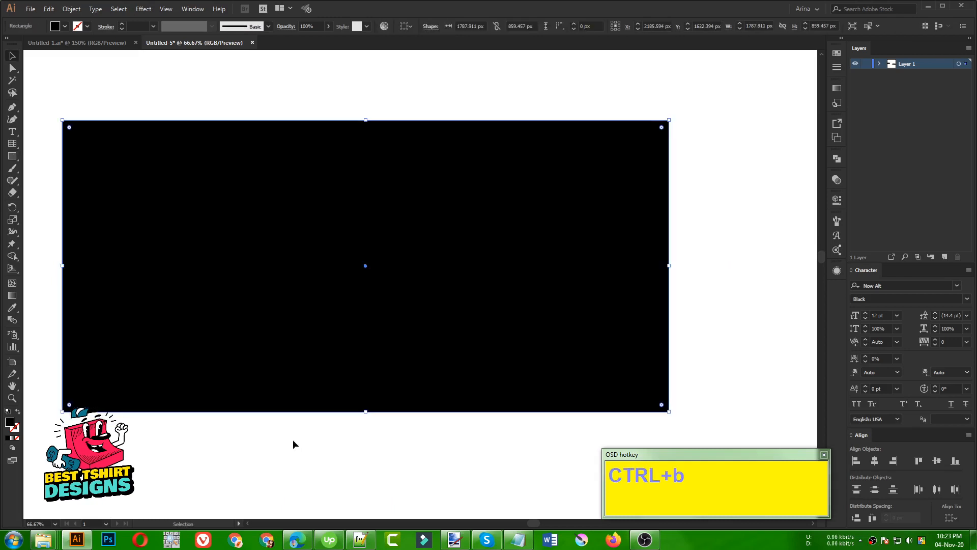
left_click(135, 105)
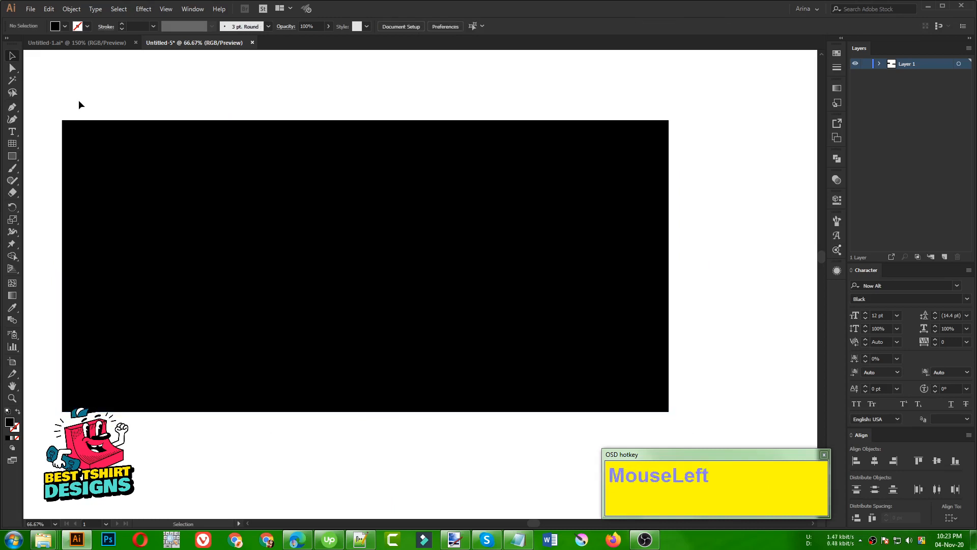
Lock the black background rectangle within Layer 1
left_click(351, 137)
left_click(879, 63)
scroll(872, 212, "down", 5)
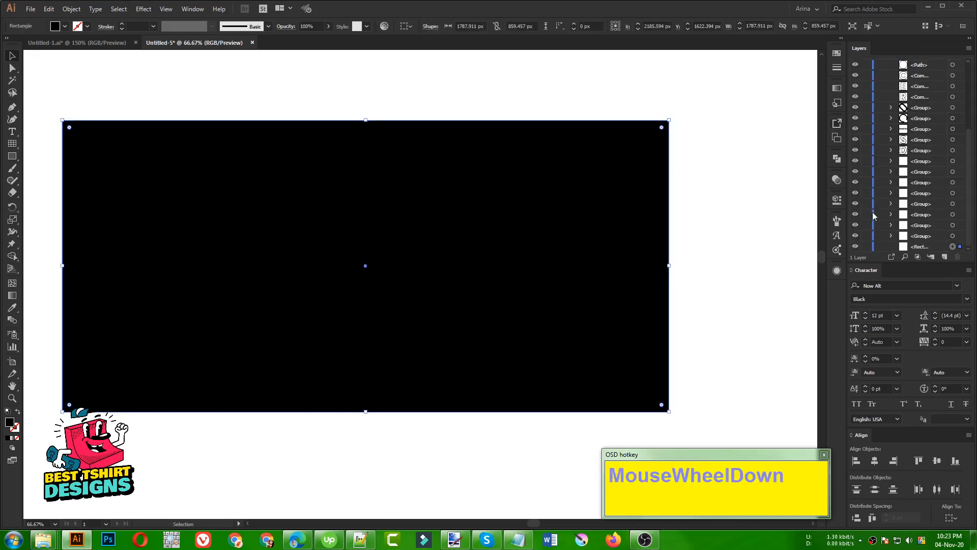
left_click(865, 246)
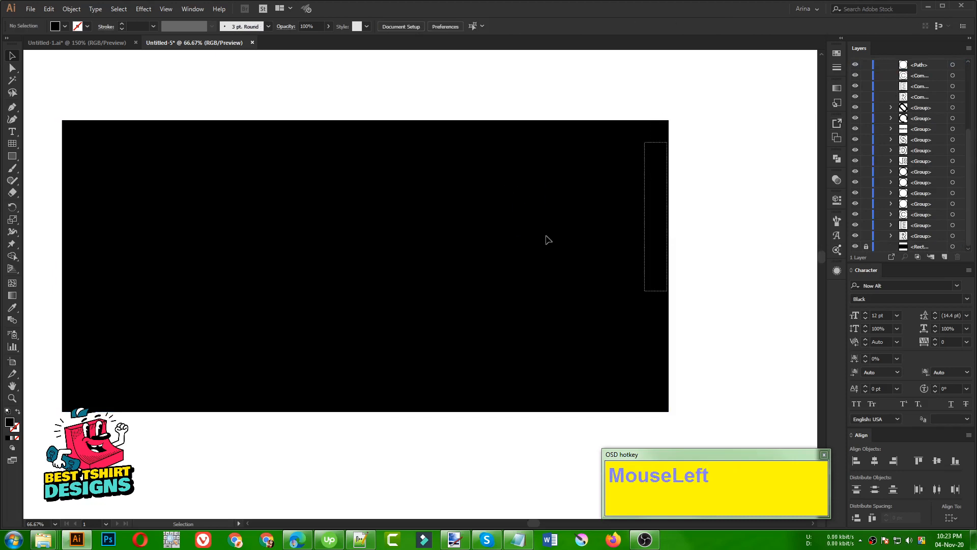
Fill the complete lettering on the black background with white
left_click_drag(78, 119, 687, 391)
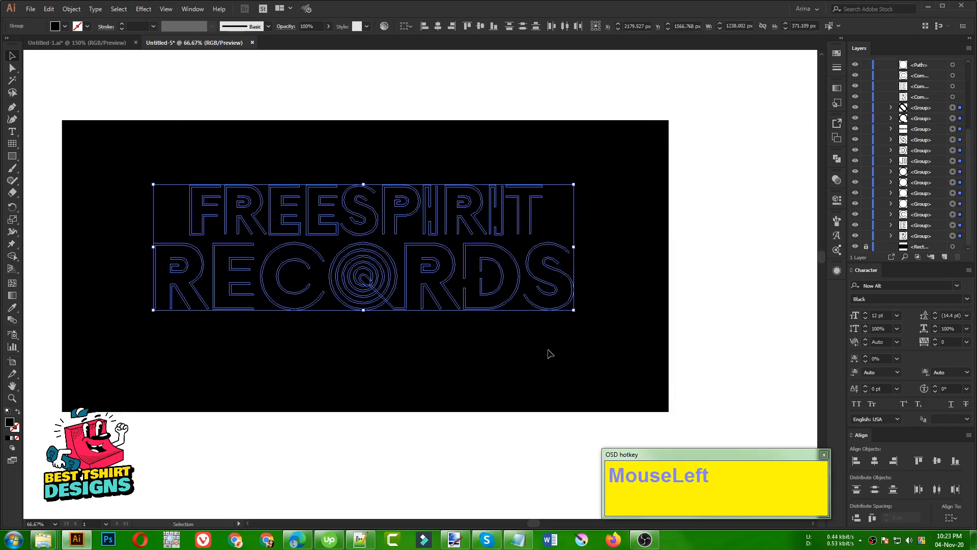
scroll(366, 189, "up", 1)
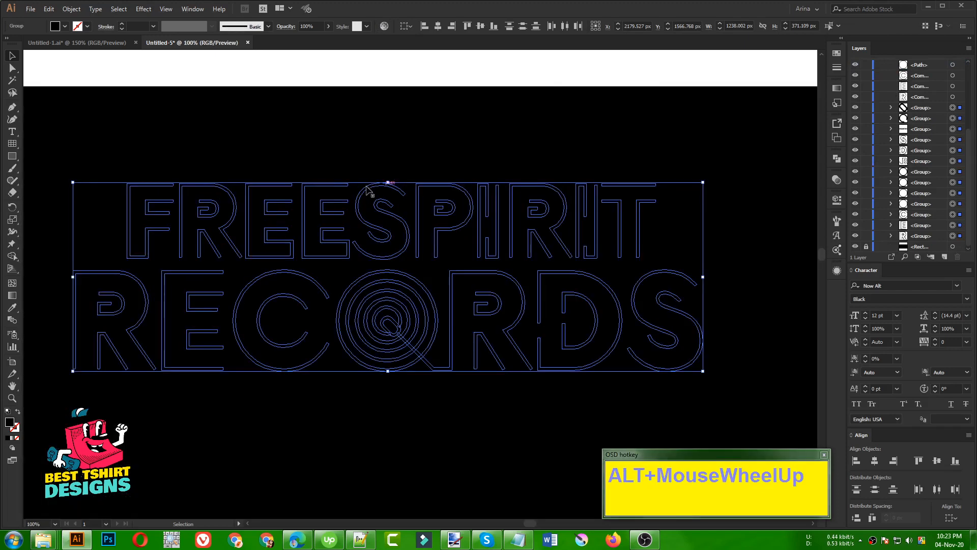
left_click(55, 27)
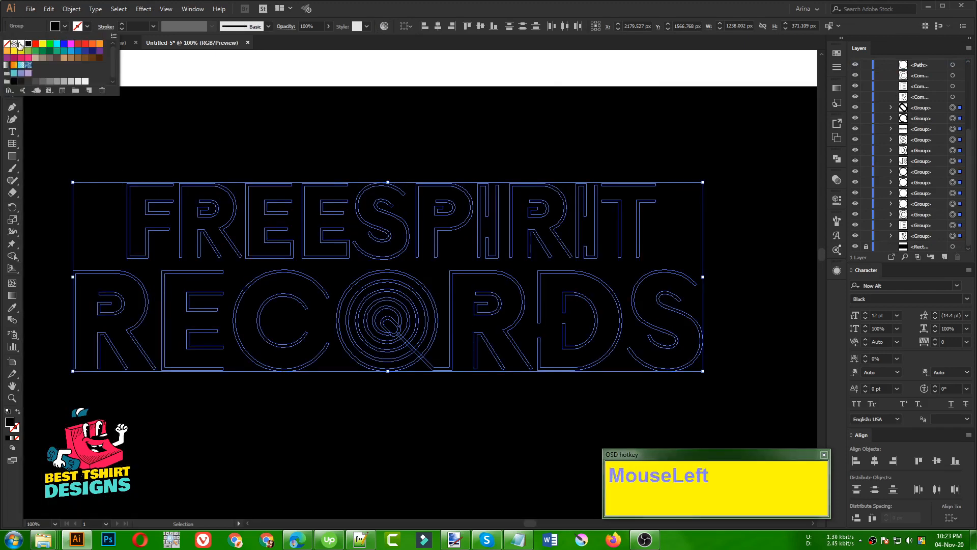
left_click(20, 45)
left_click(222, 120)
left_click(224, 120)
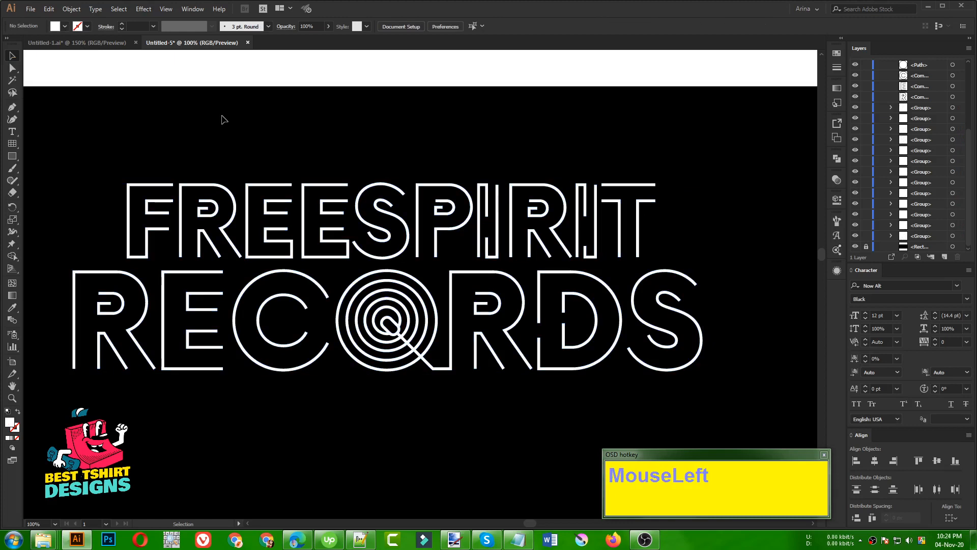
Scale the white lettering down proportionally about its centre to about 815 px wide
left_click_drag(57, 149, 730, 396)
left_click_drag(703, 279, 594, 277, "alt+shift")
scroll(333, 291, "up", 1)
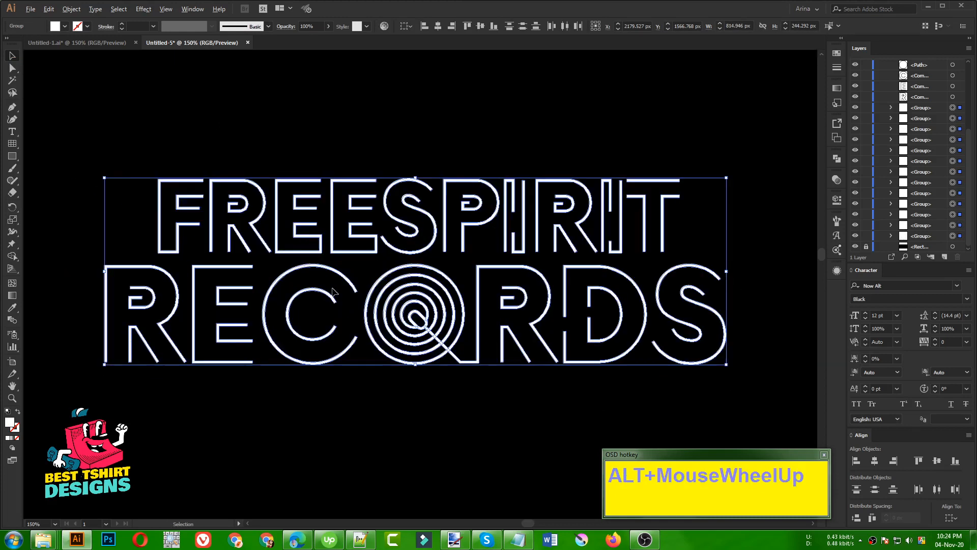
left_click(381, 399)
left_click_drag(65, 136, 763, 427)
key("space")
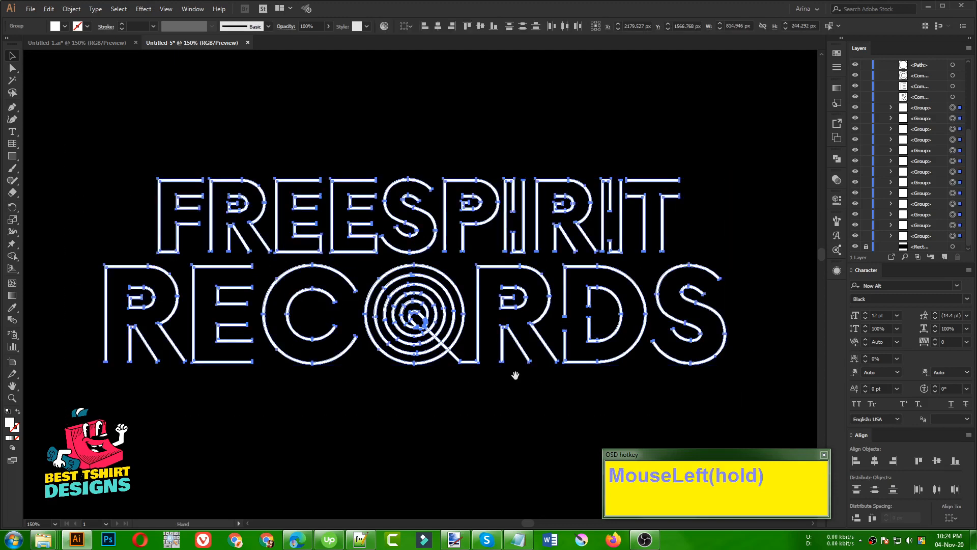
left_click_drag(513, 377, 530, 362)
left_click(495, 435)
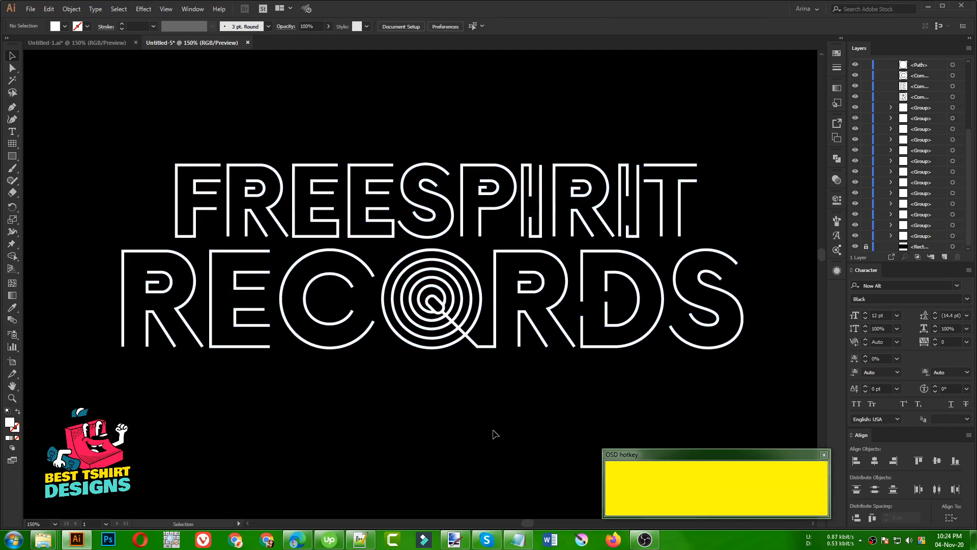
left_click_drag(66, 120, 784, 399)
left_click_drag(82, 117, 788, 404)
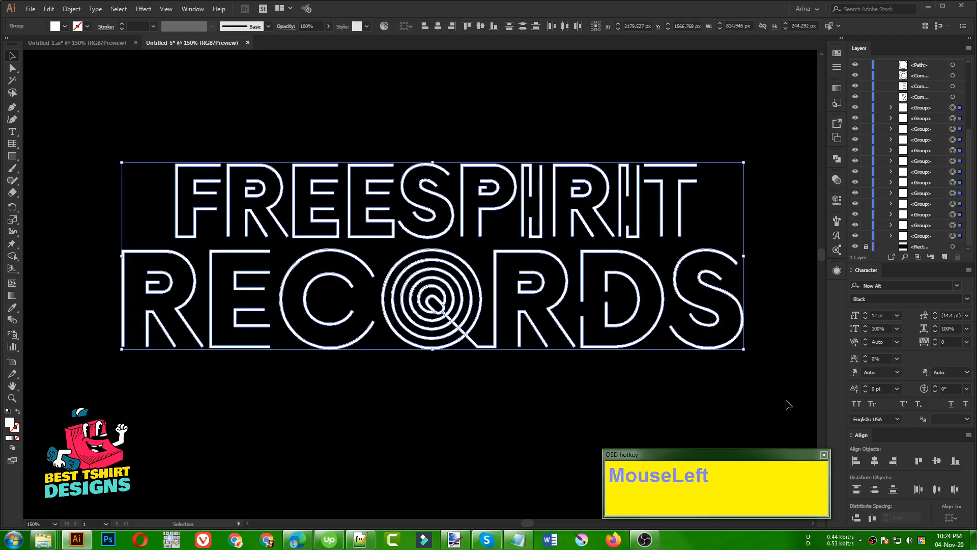
left_click(465, 398)
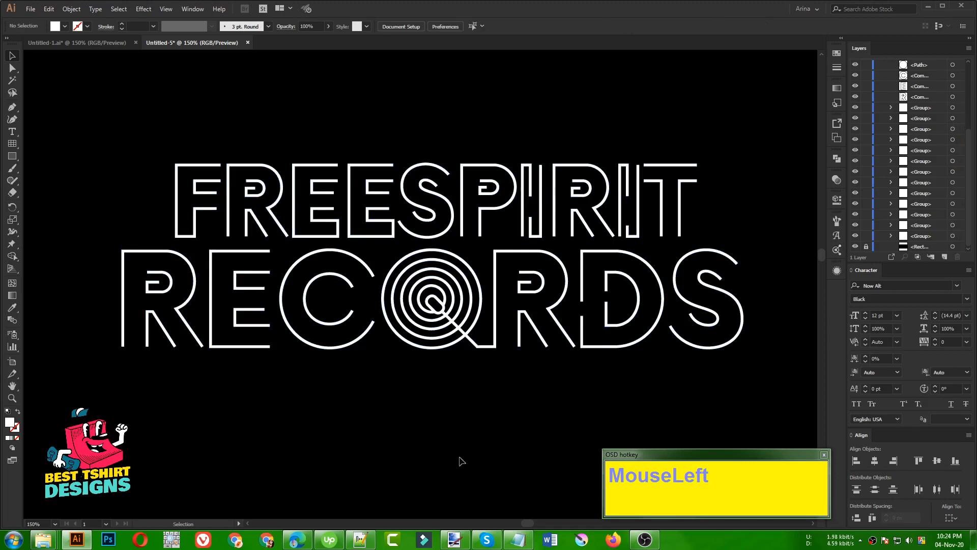
left_click(351, 210)
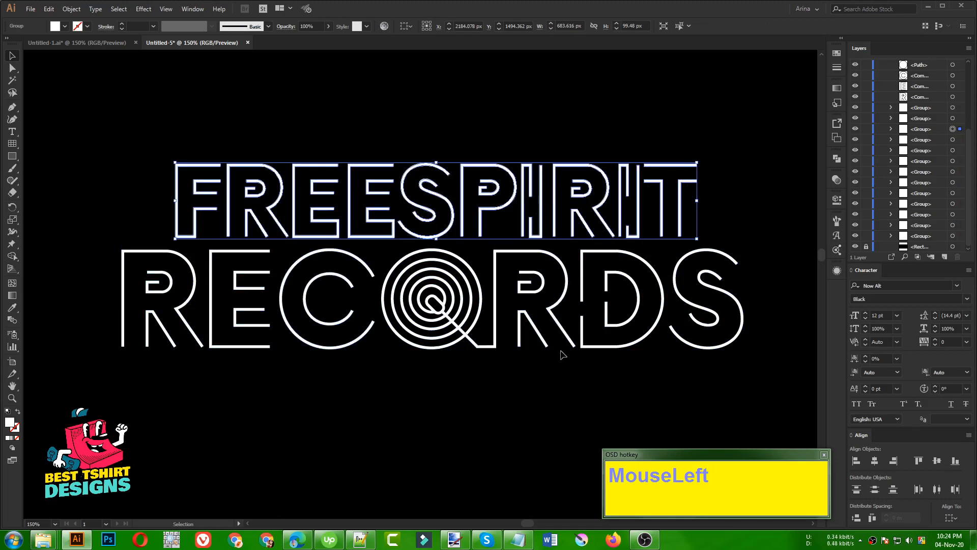
left_click(429, 388)
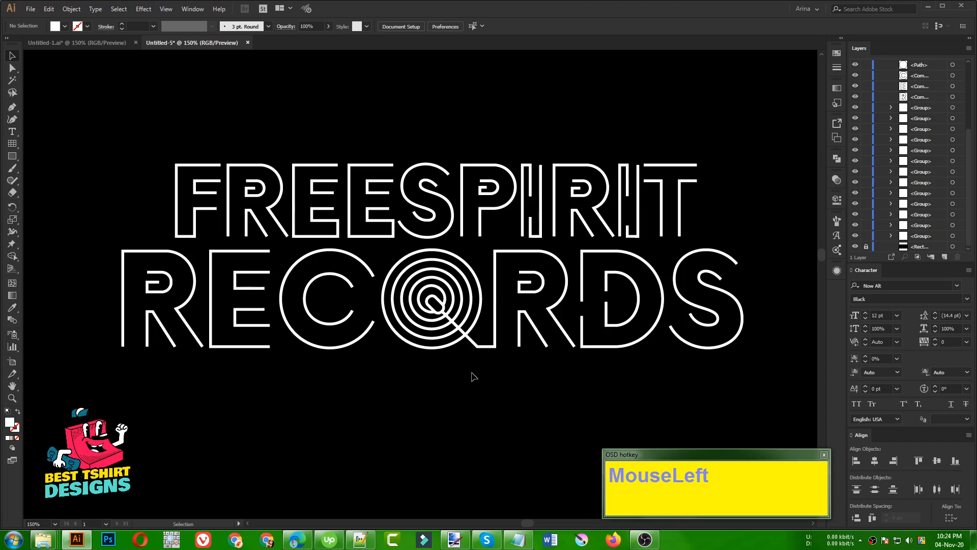
Apply Offset Path to the FREESPIRIT lettering with a 1 px offset, Miter joins and a miter limit of 4
left_click(374, 222)
scroll(449, 198, "up", 1, "alt")
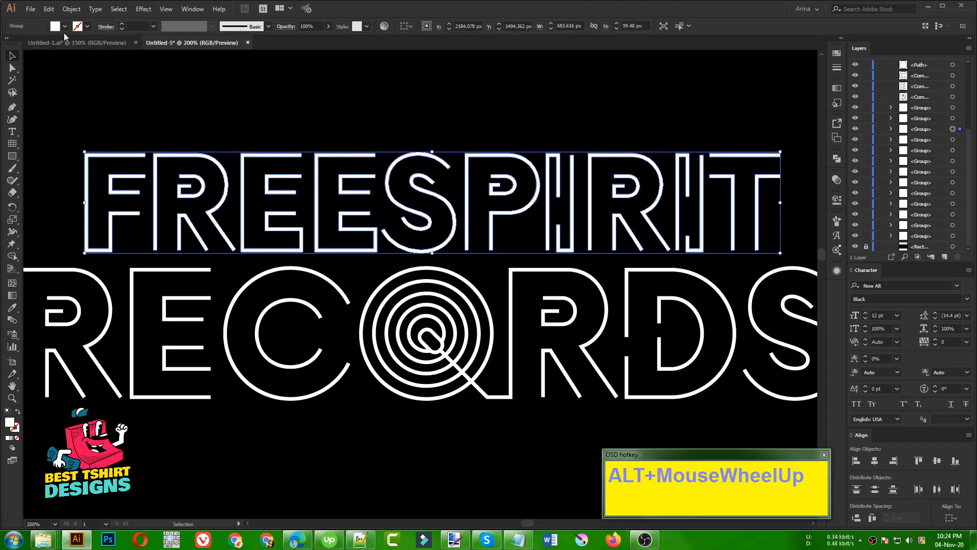
left_click(31, 9)
mouse_move(71, 8)
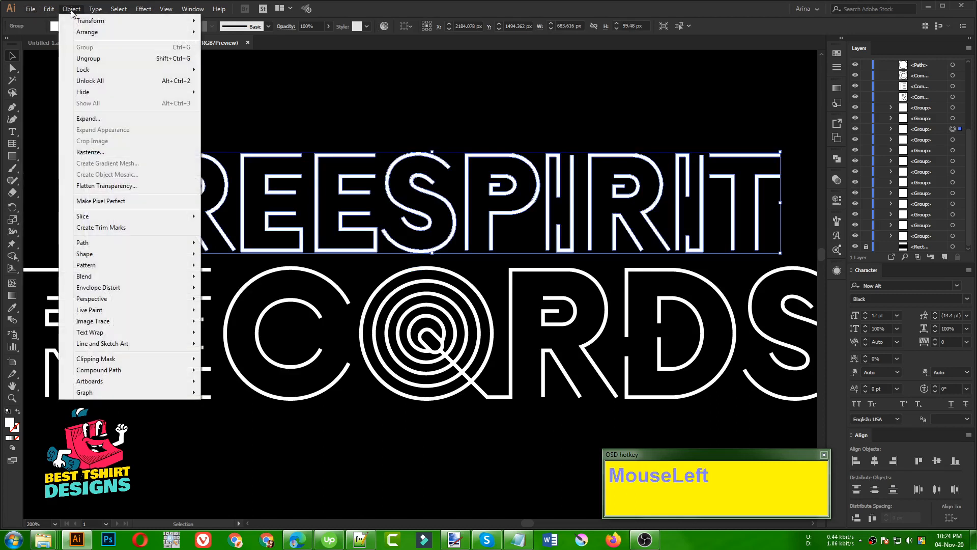
mouse_move(86, 242)
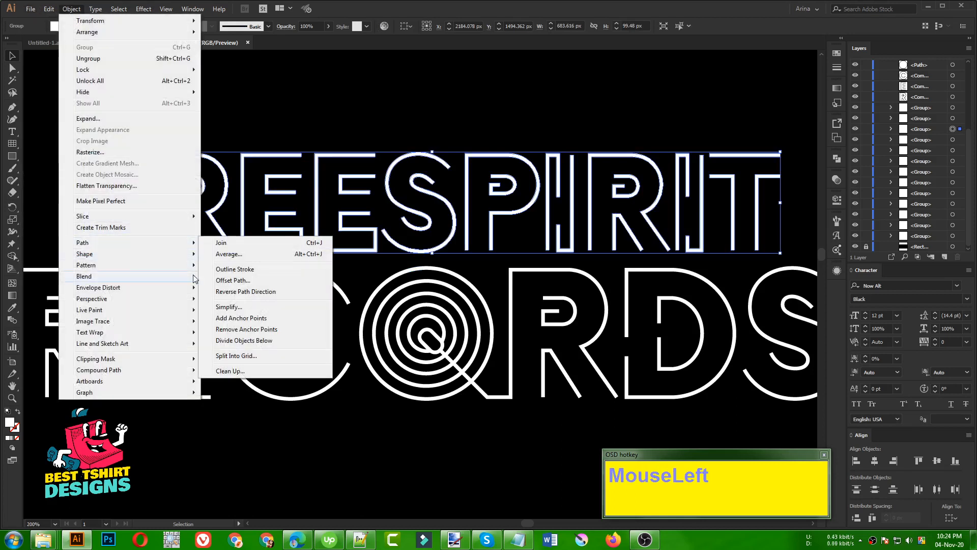
left_click(229, 282)
left_click(67, 145)
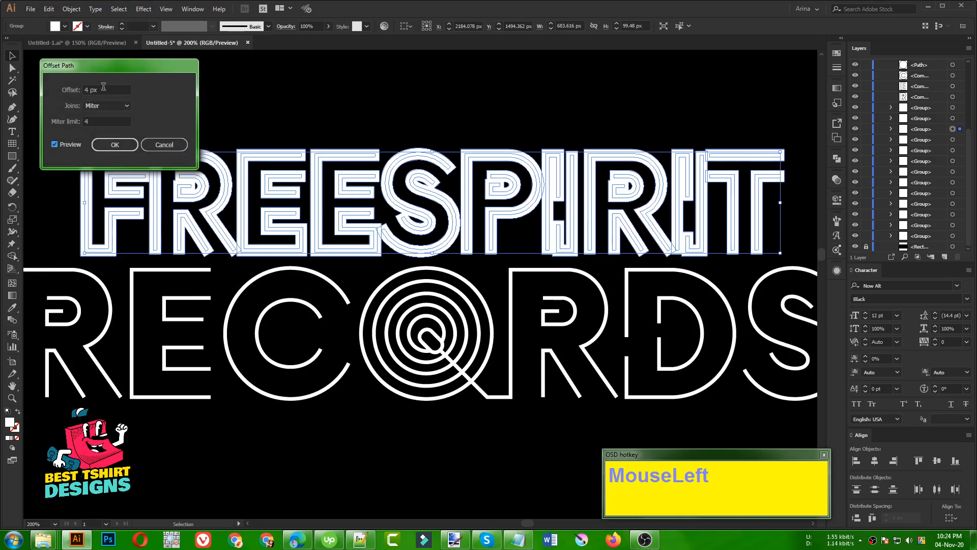
scroll(103, 88, "down", 2)
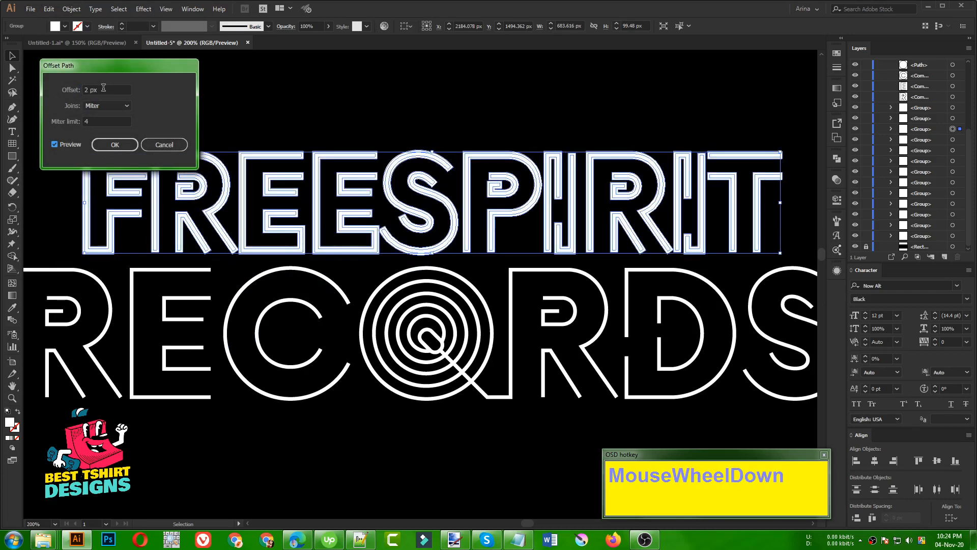
scroll(104, 87, "down", 1)
scroll(100, 89, "down", 1)
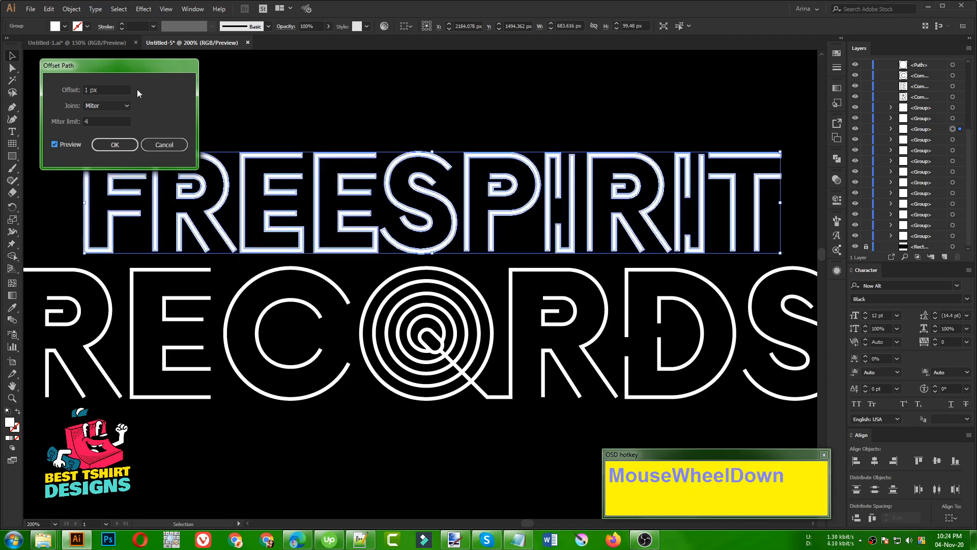
left_click(115, 145)
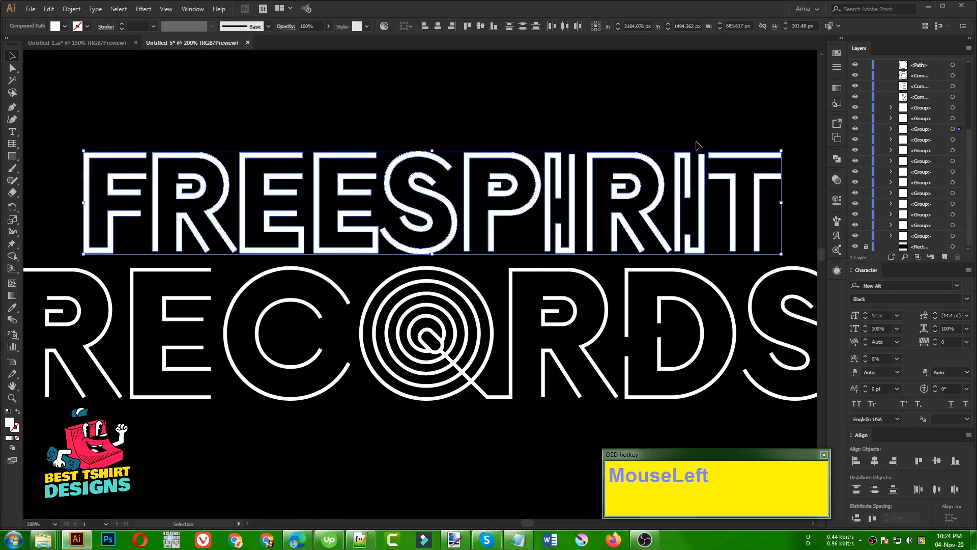
Unite the thicker offset outline of the FREESPIRIT lettering into one shape group and cut it to the clipboard
left_click(836, 158)
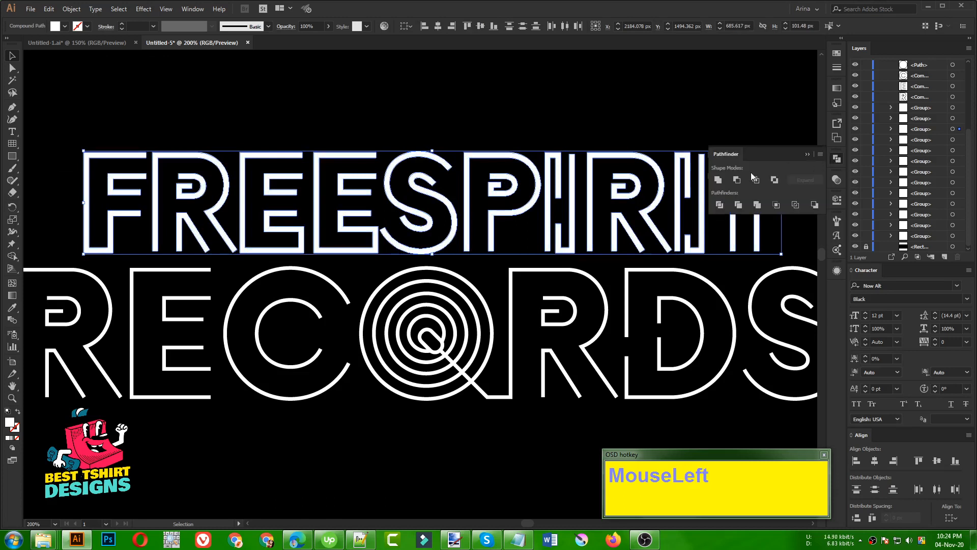
left_click(718, 179)
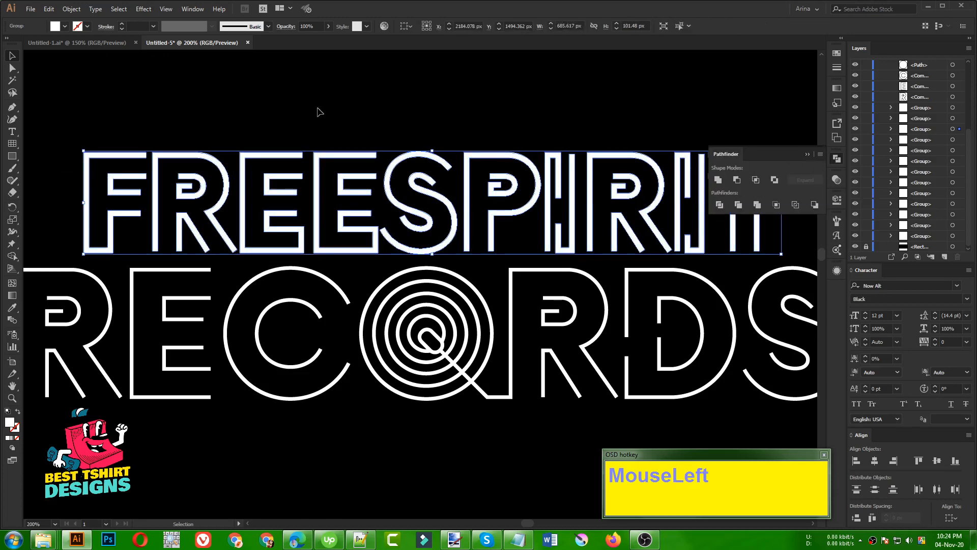
key("ctrl")
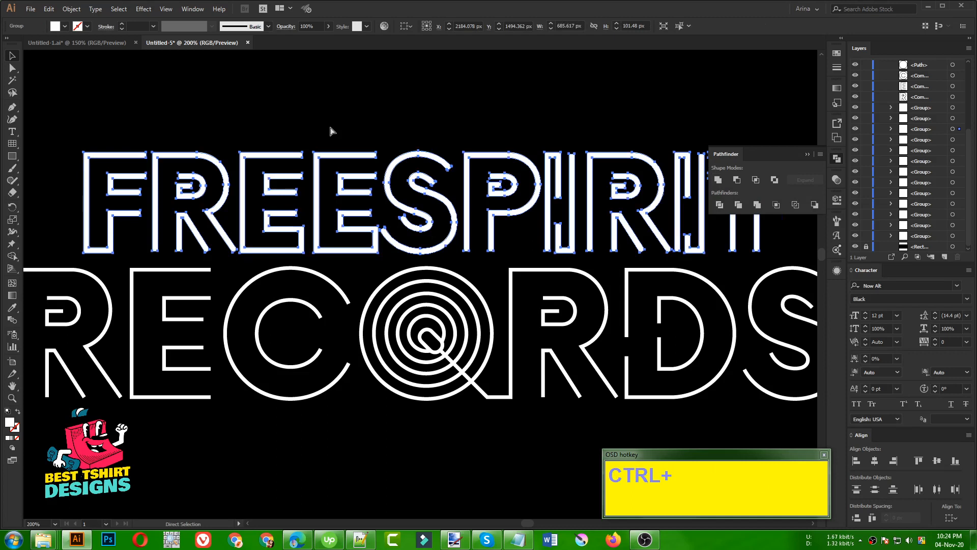
left_click(330, 131, "ctrl")
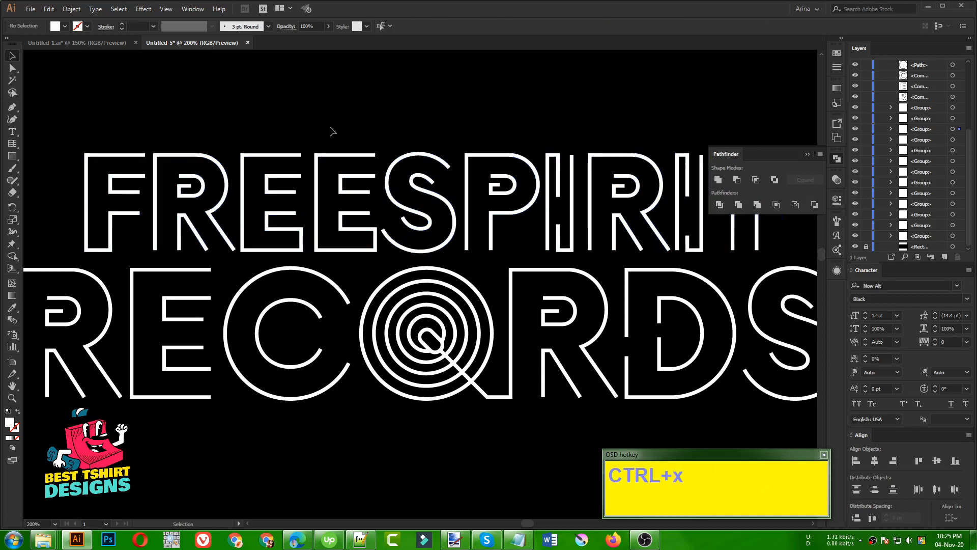
left_click(333, 158)
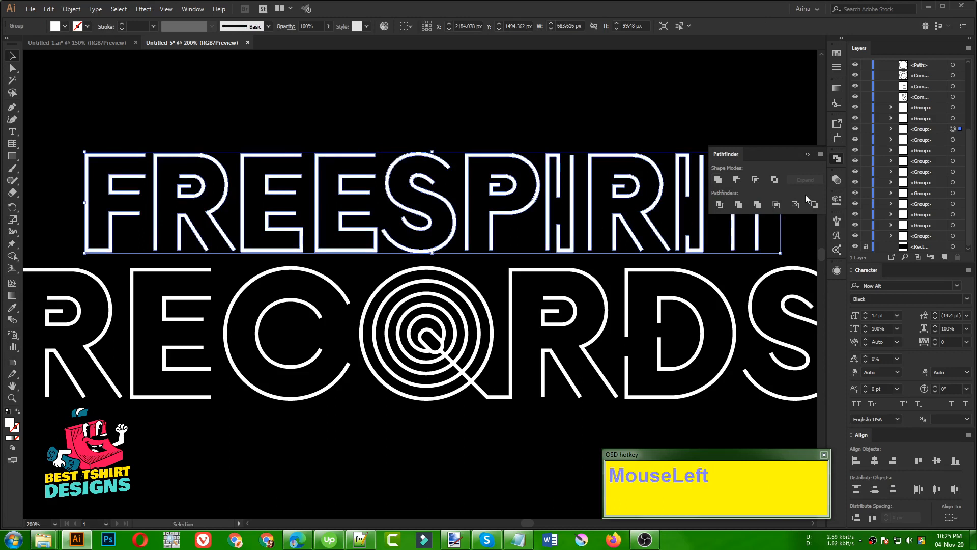
scroll(579, 219, "up", 4)
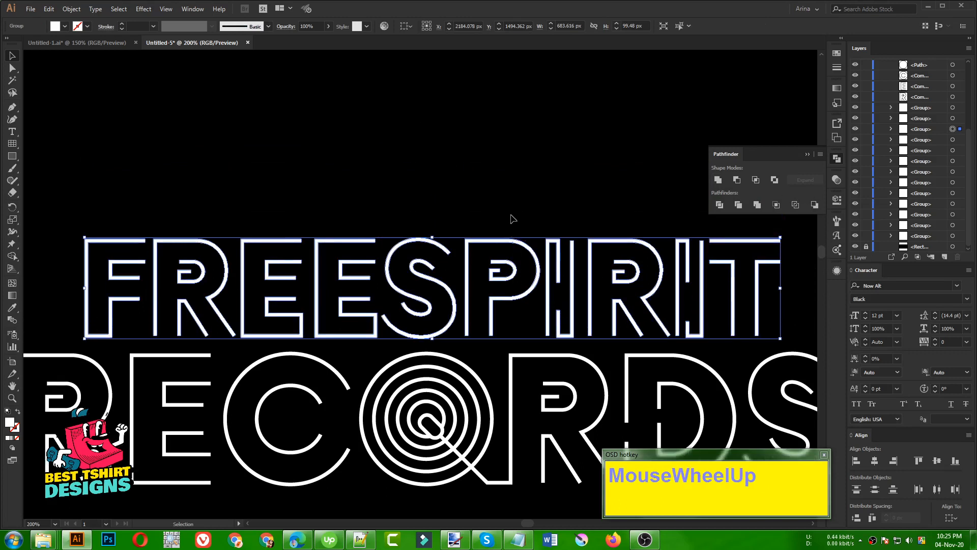
left_click(511, 216)
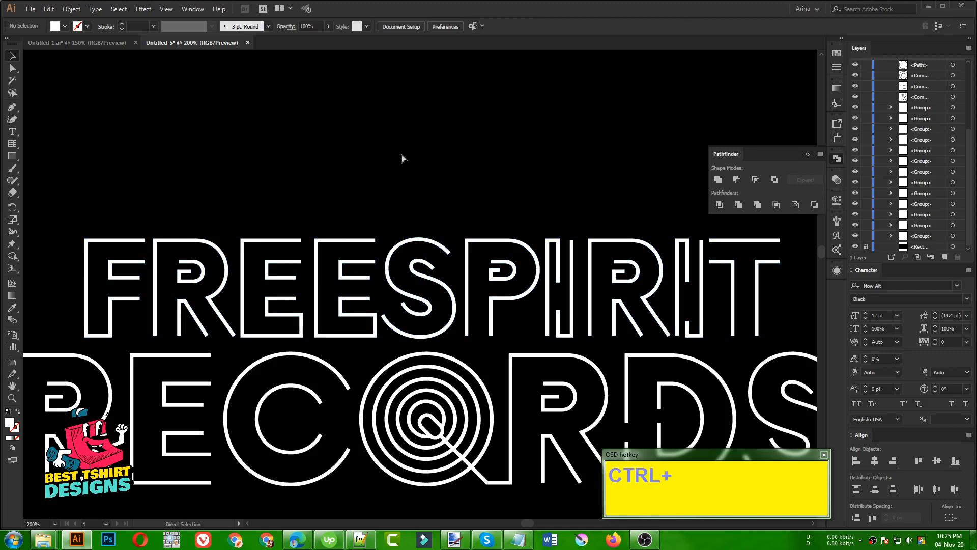
key("ctrl+b")
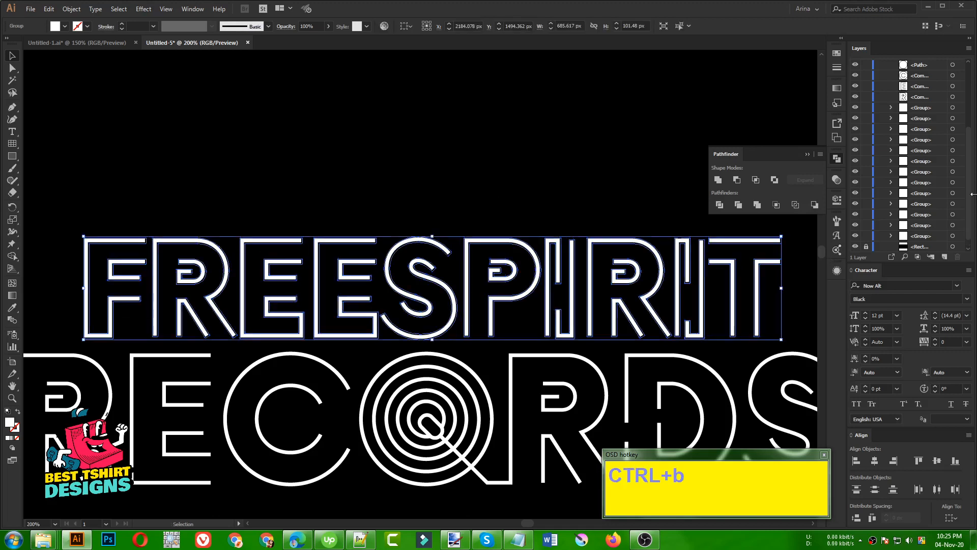
scroll(936, 190, "down", 1)
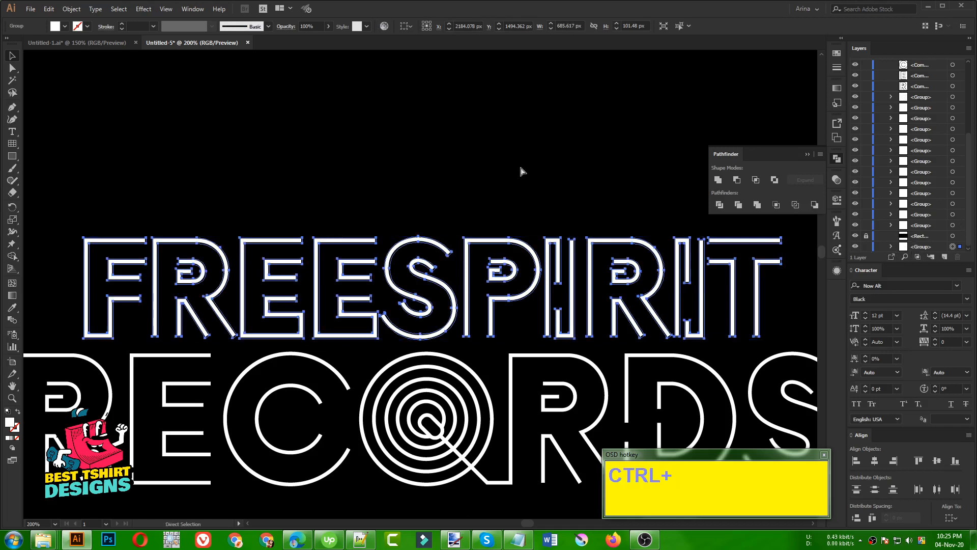
key("ctrl+z")
Paste the cut outline directly behind the thin white FREESPIRIT lettering and fill it with the hot pink swatch
left_click(441, 252)
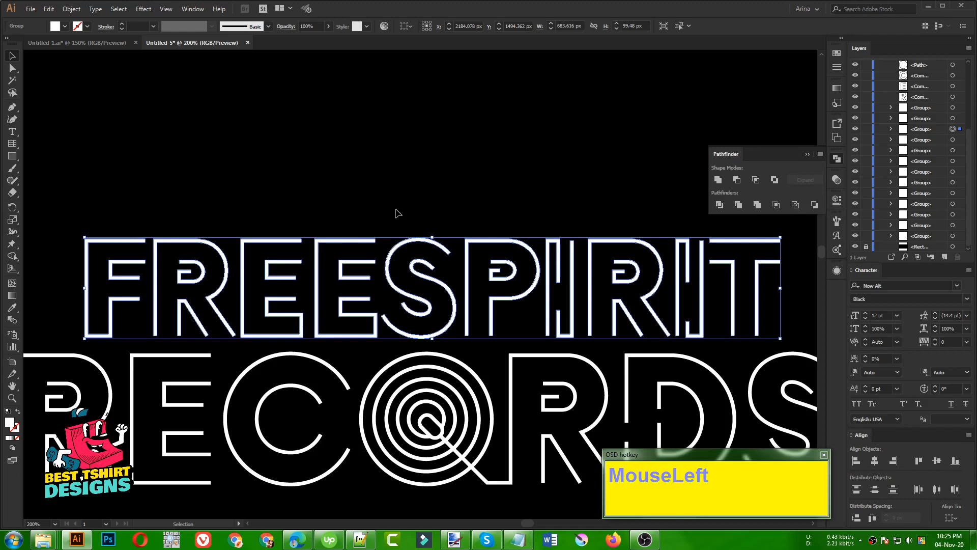
key("ctrl")
key("ctrl+b")
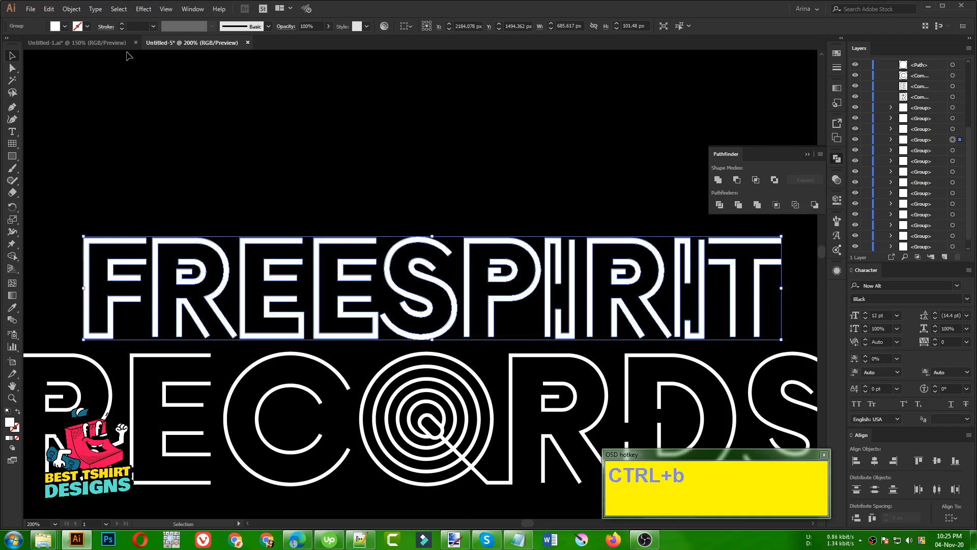
left_click(65, 26)
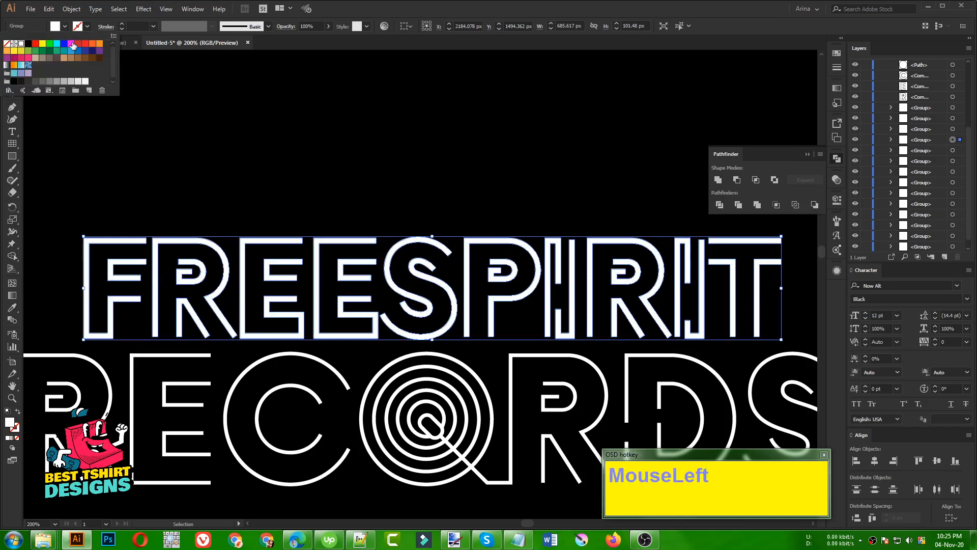
left_click(73, 45)
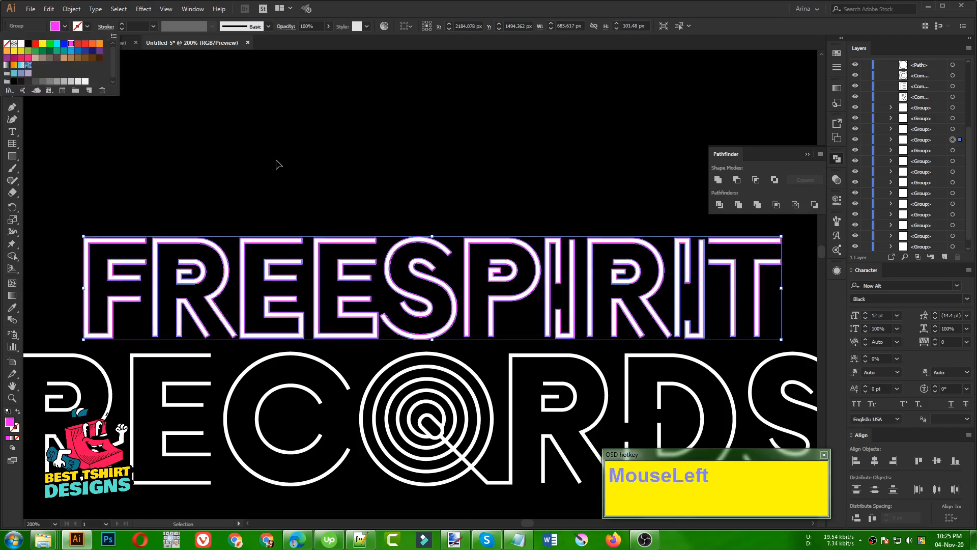
left_click(28, 59)
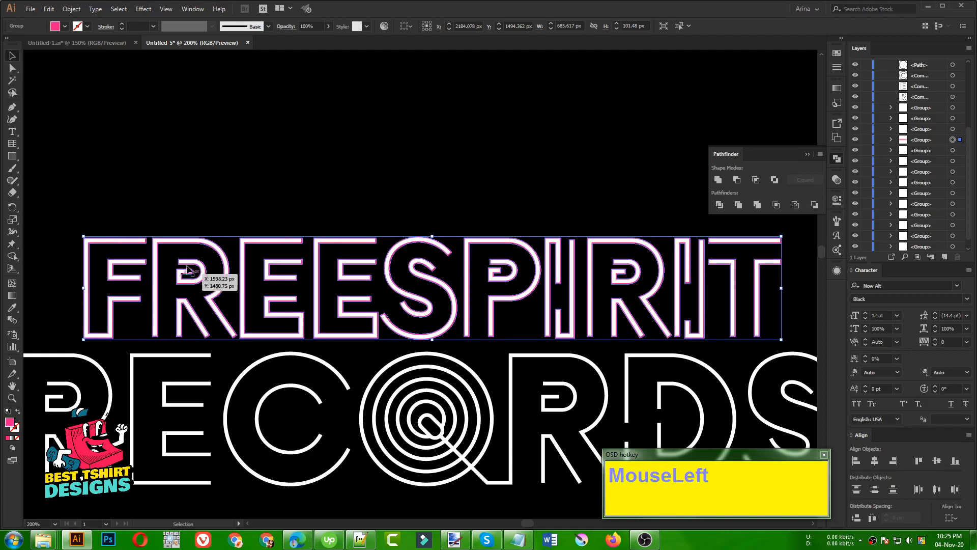
Apply a Gaussian Blur with a 3-pixel radius to the pink FREESPIRIT outline
scroll(147, 324, "up", 2)
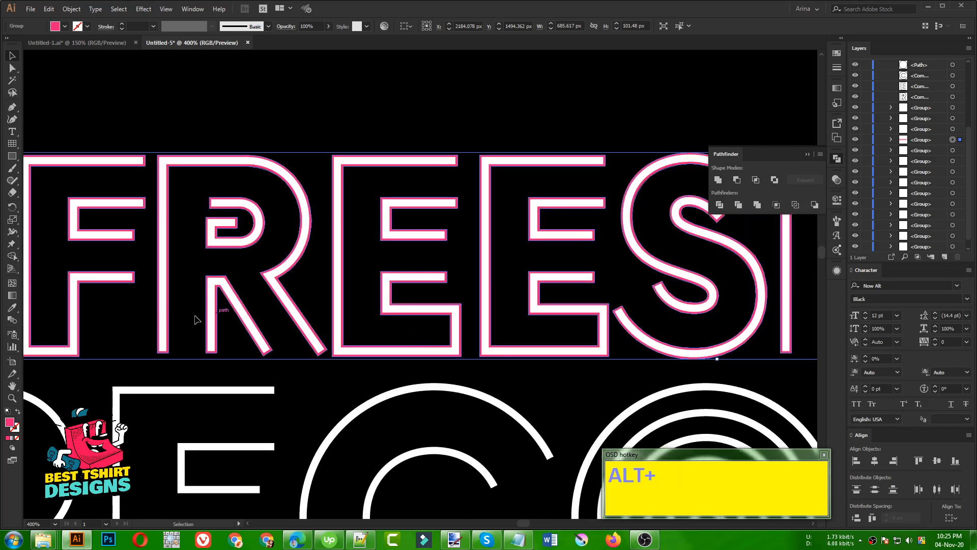
left_click_drag(196, 316, 340, 313)
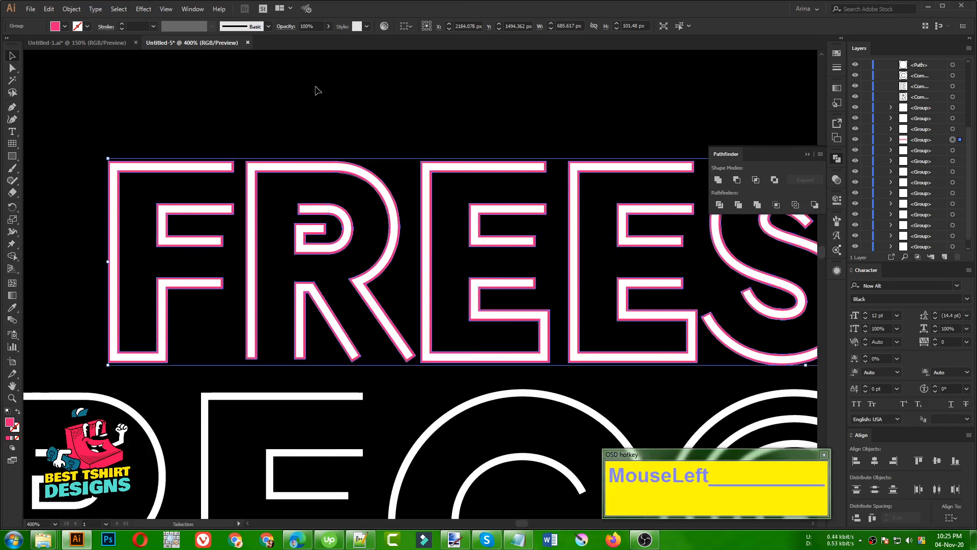
left_click(144, 8)
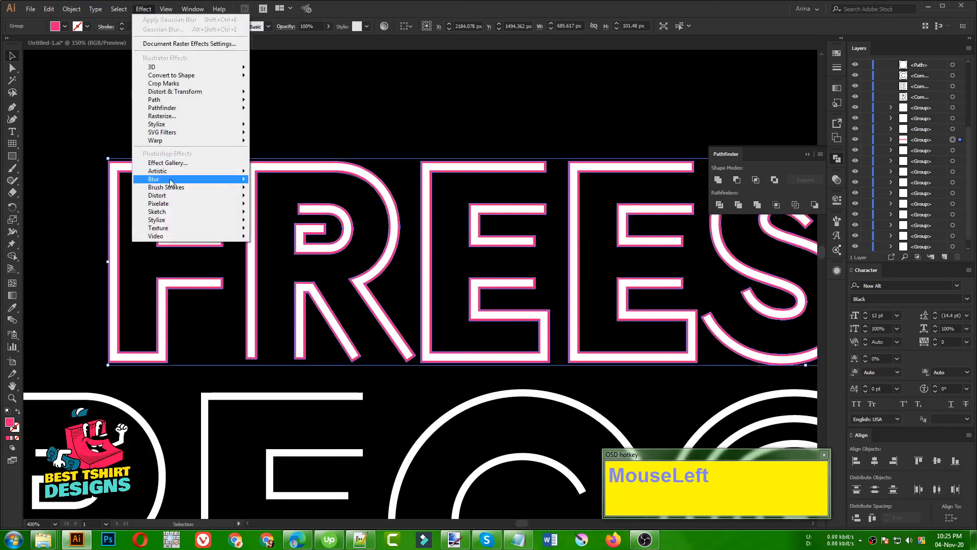
mouse_move(163, 179)
left_click(271, 181)
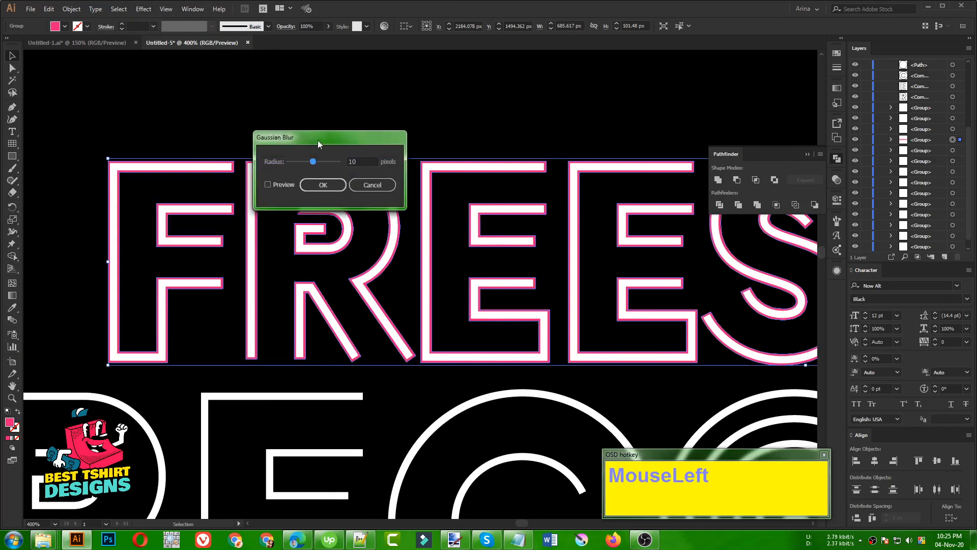
left_click_drag(317, 138, 388, 81)
left_click(338, 128)
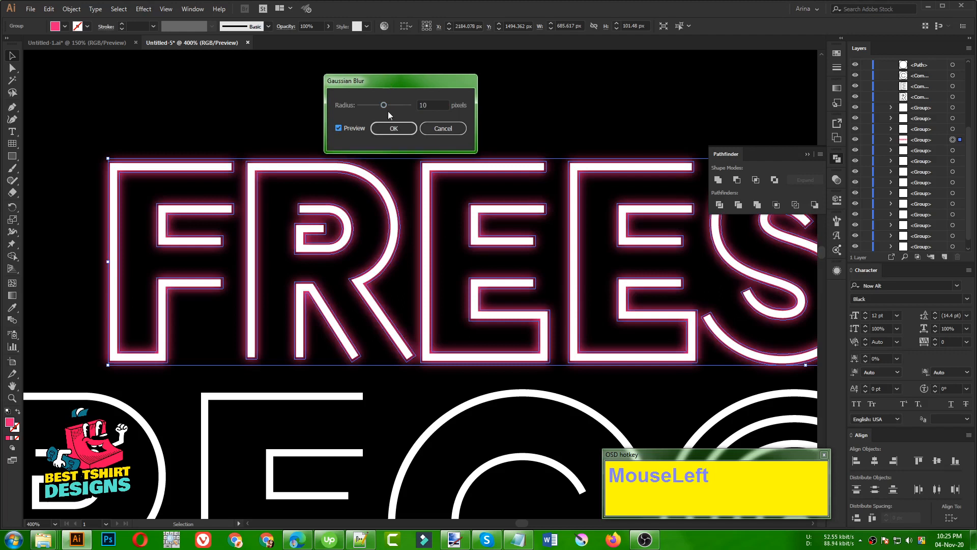
left_click_drag(383, 106, 367, 109)
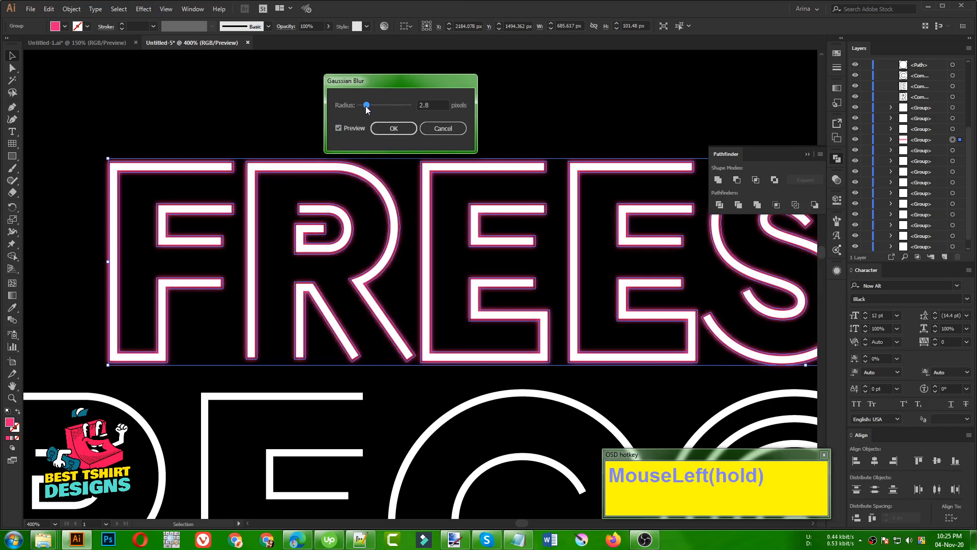
left_click_drag(367, 109, 368, 110)
left_click(395, 129)
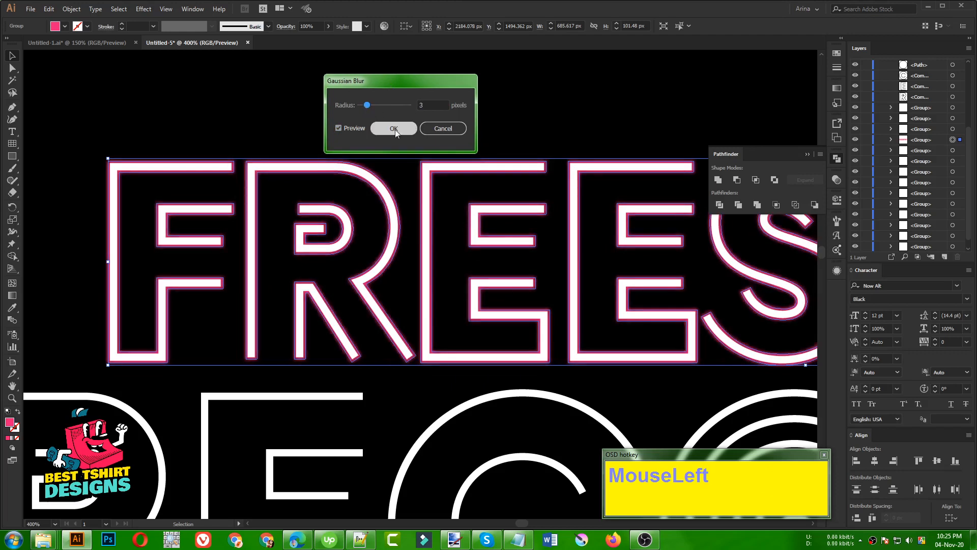
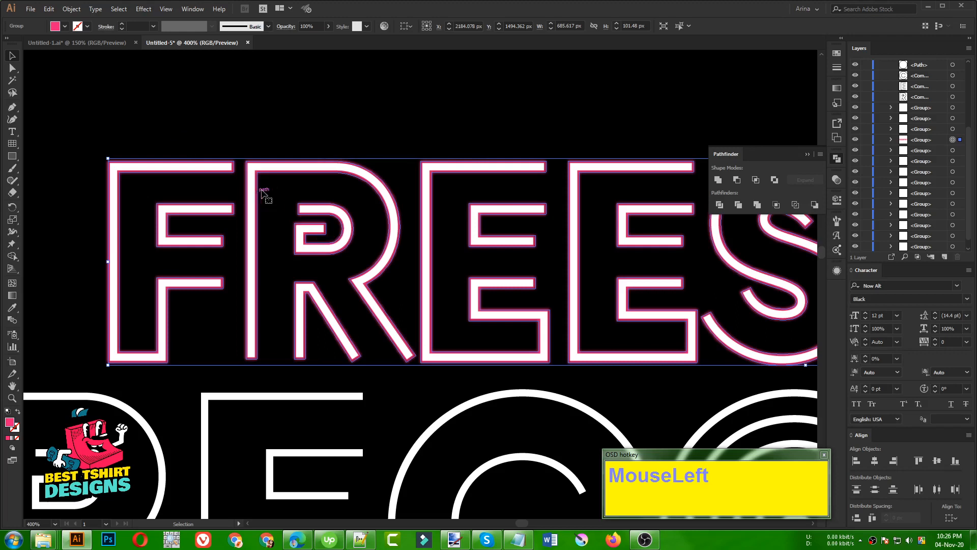
Duplicate the blurred pink FREESPIRIT outline in place, directly behind the original
scroll(101, 111, "down", 1)
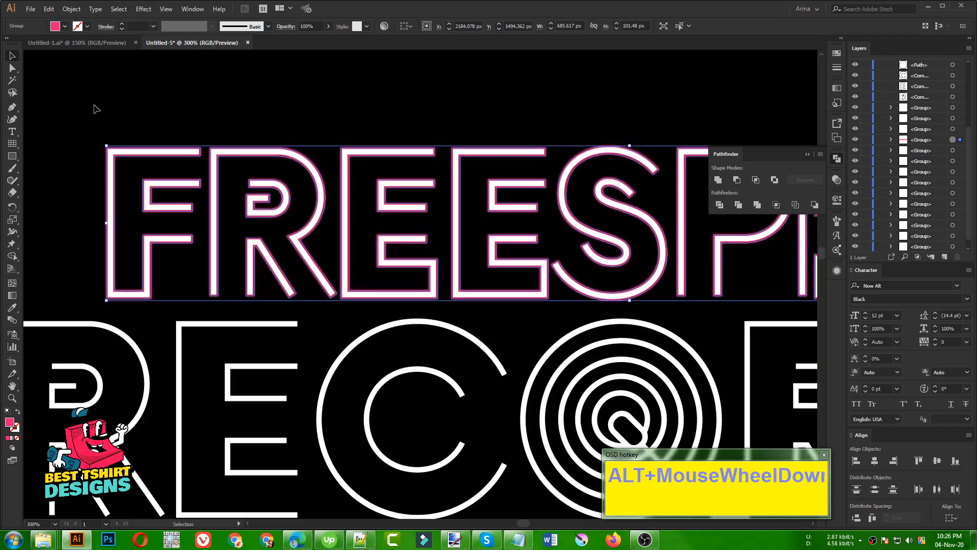
key("ctrl")
key("ctrl+c")
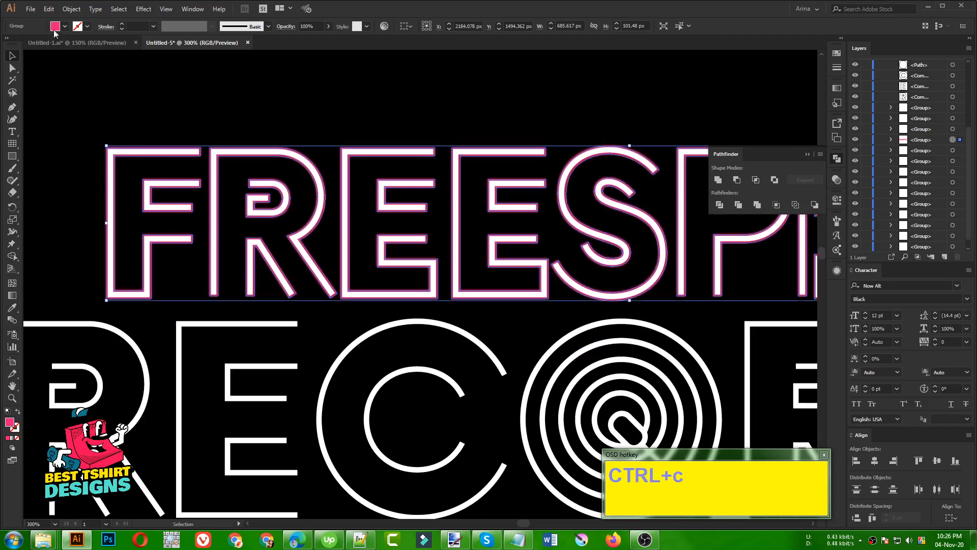
key("ctrl")
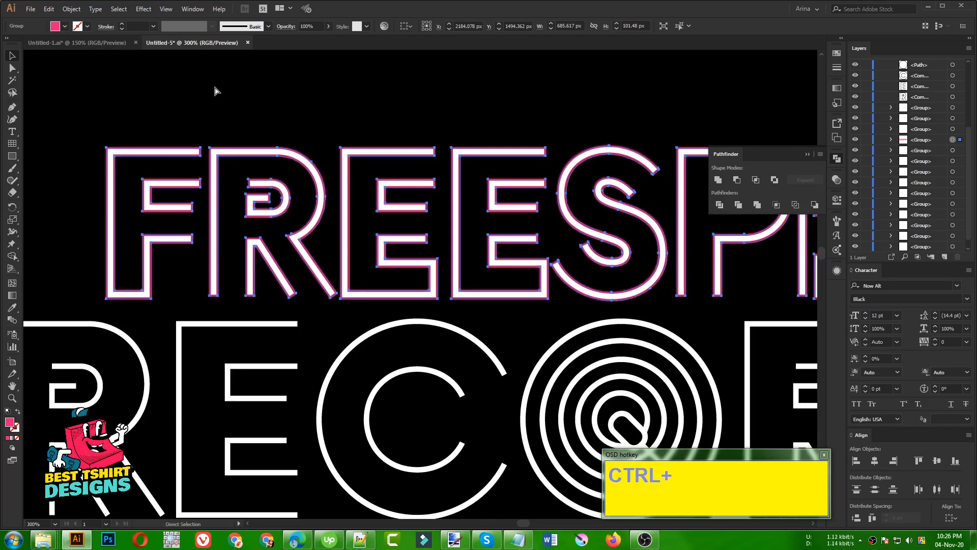
key("ctrl+b")
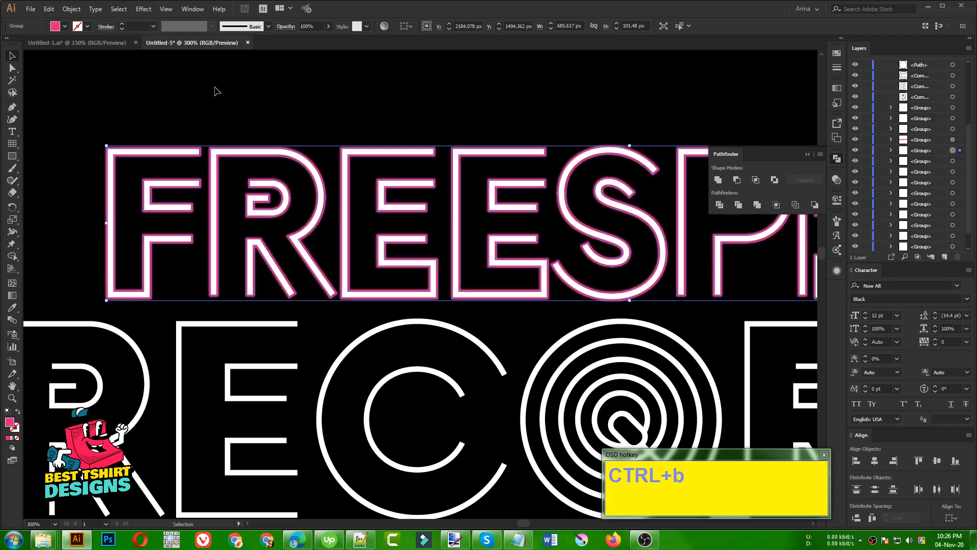
Add another Gaussian Blur with a 10-pixel radius to the rear pink copy of the FREESPIRIT outline
scroll(257, 168, "up", 2)
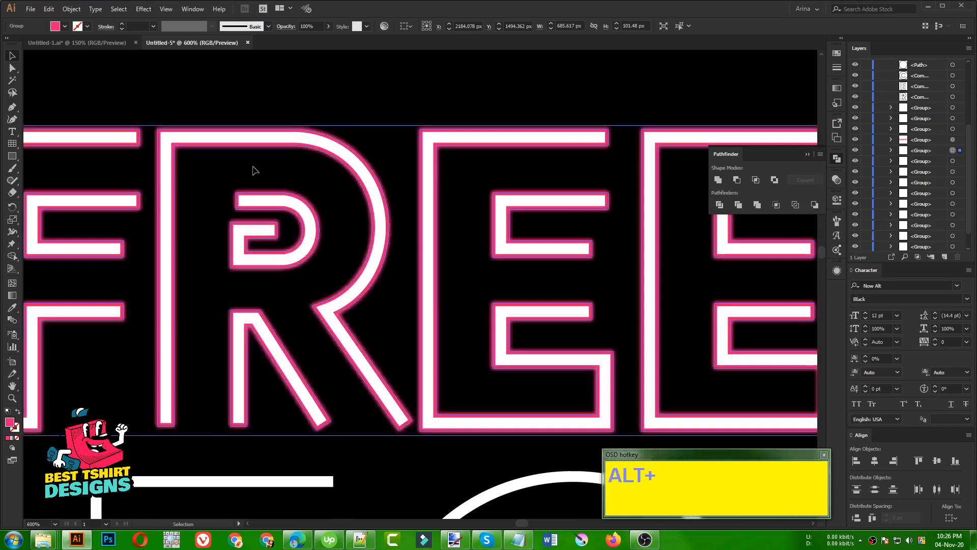
left_click_drag(151, 10, 282, 181)
left_click(515, 294)
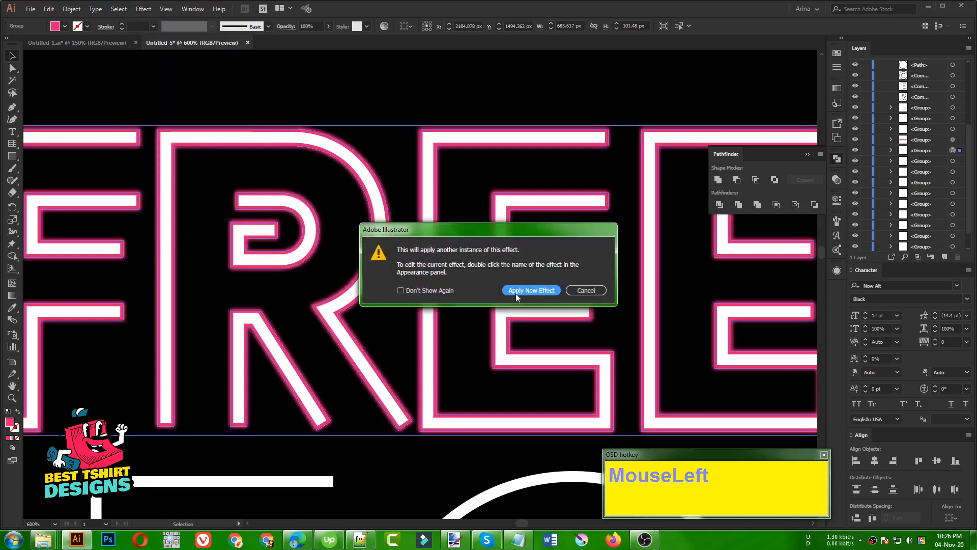
left_click(522, 291)
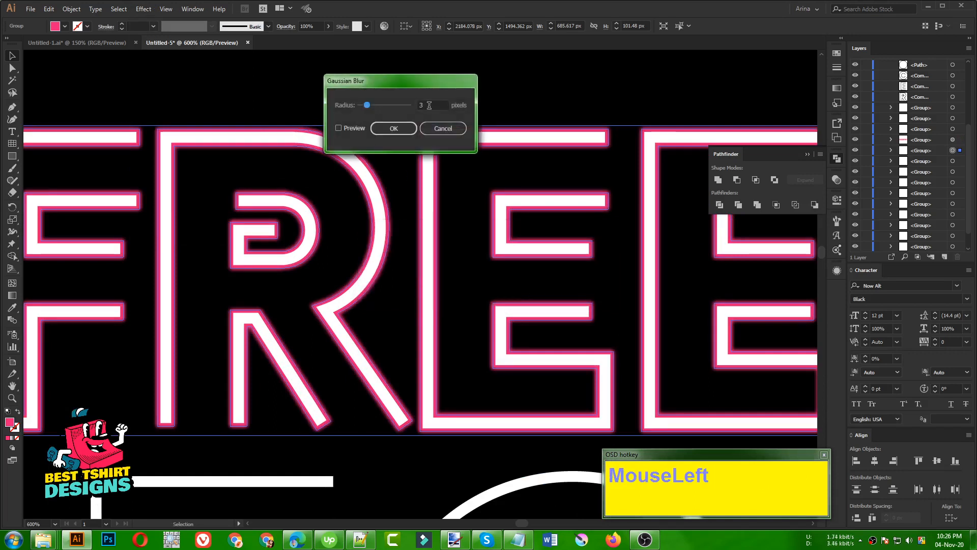
left_click(429, 105)
left_click(344, 130)
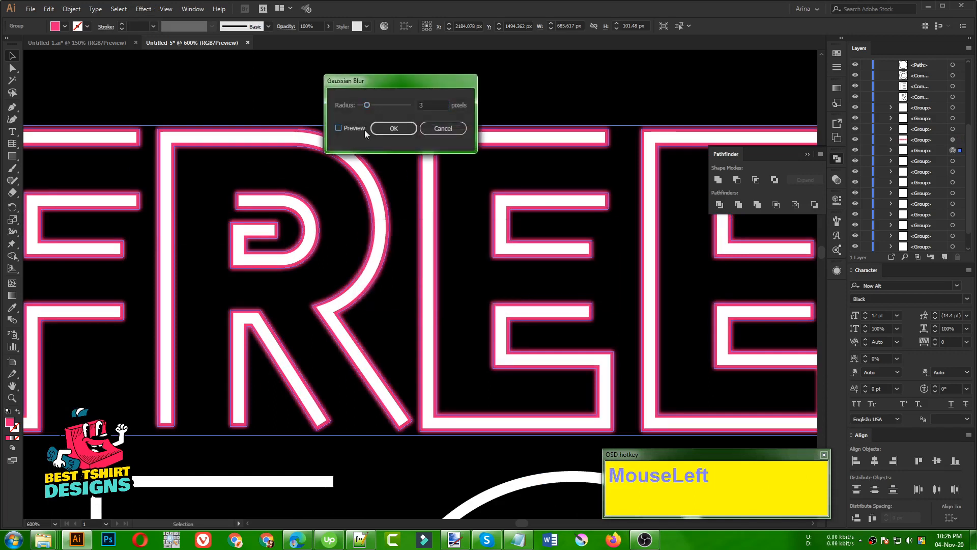
left_click(435, 104)
scroll(436, 104, "up", 1)
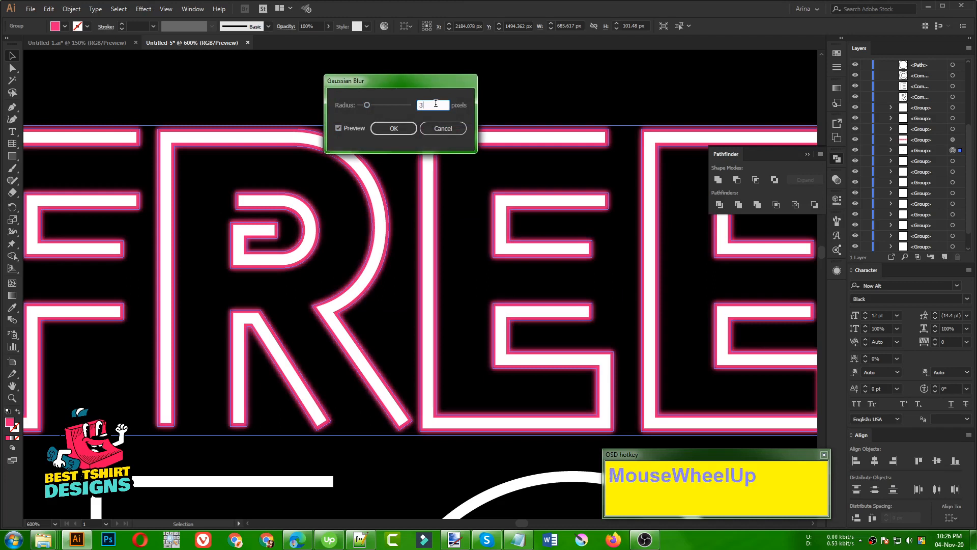
scroll(435, 104, "up", 1)
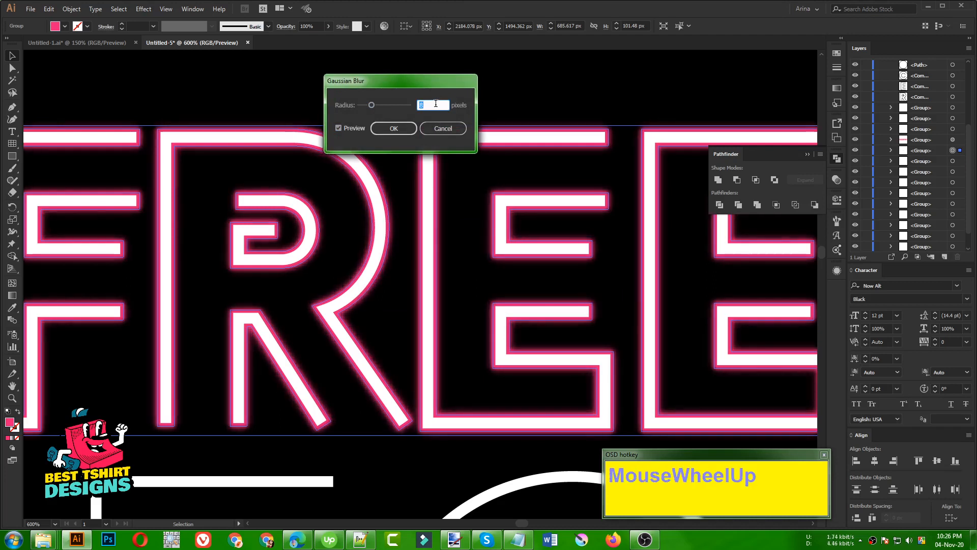
scroll(436, 104, "up", 1)
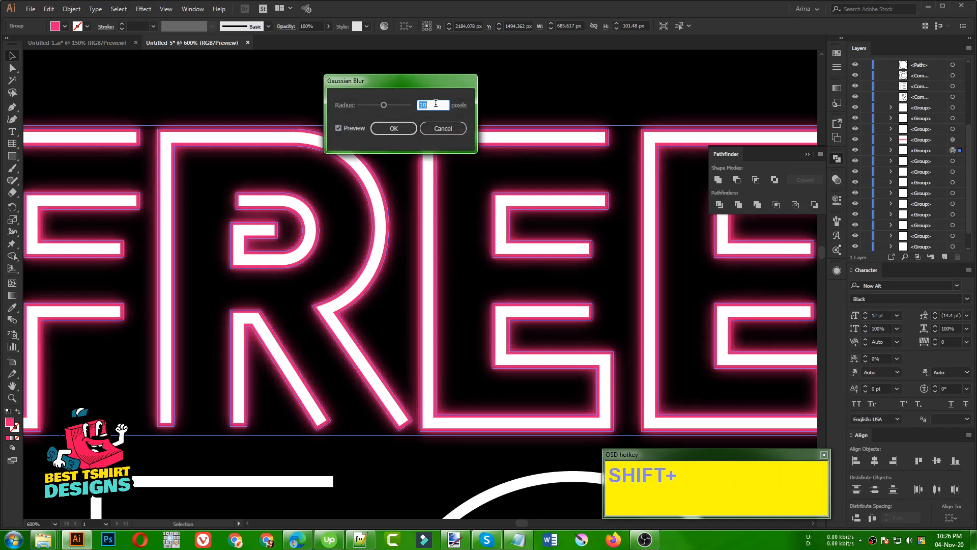
left_click(392, 129)
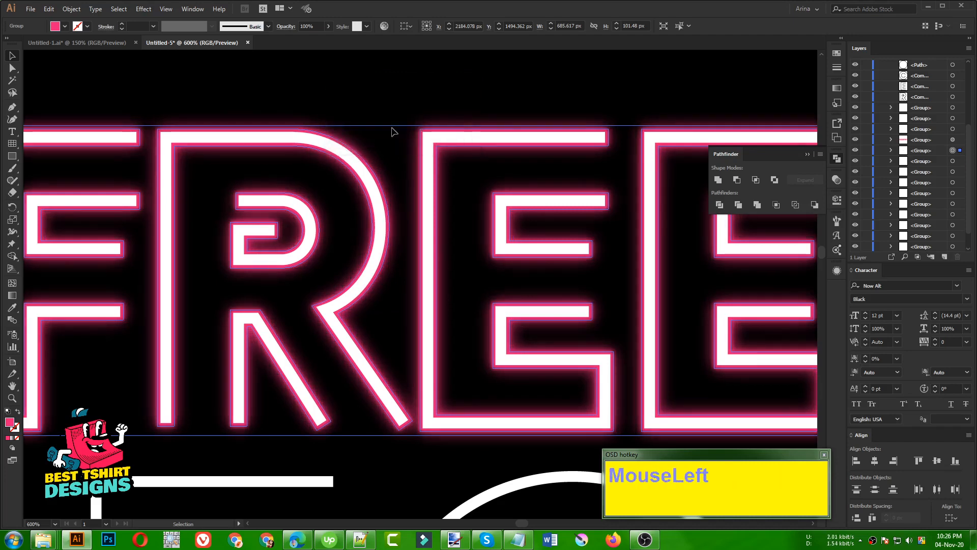
scroll(308, 171, "down", 4)
left_click(318, 101)
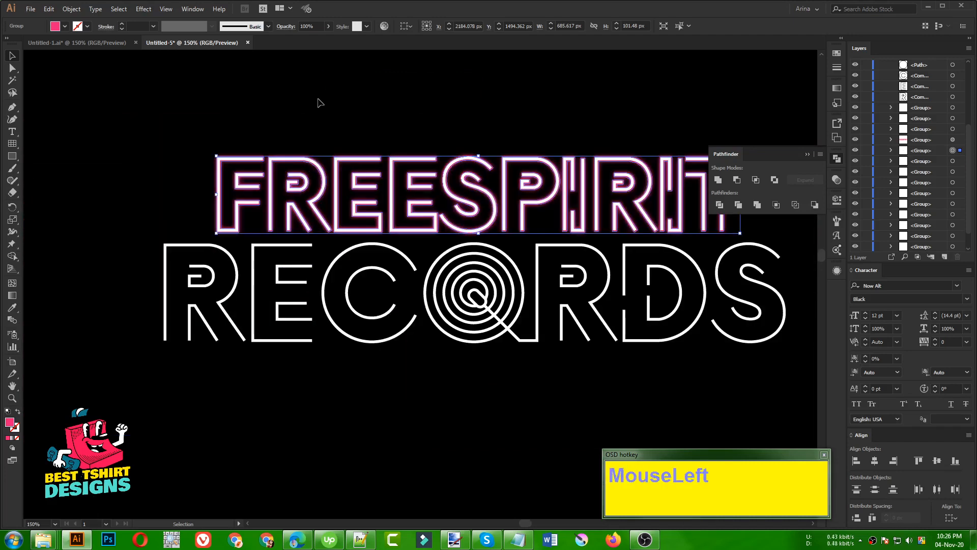
Duplicate the pink FREESPIRIT outline with the 3-pixel blur in place, directly behind the original
scroll(438, 113, "up", 3)
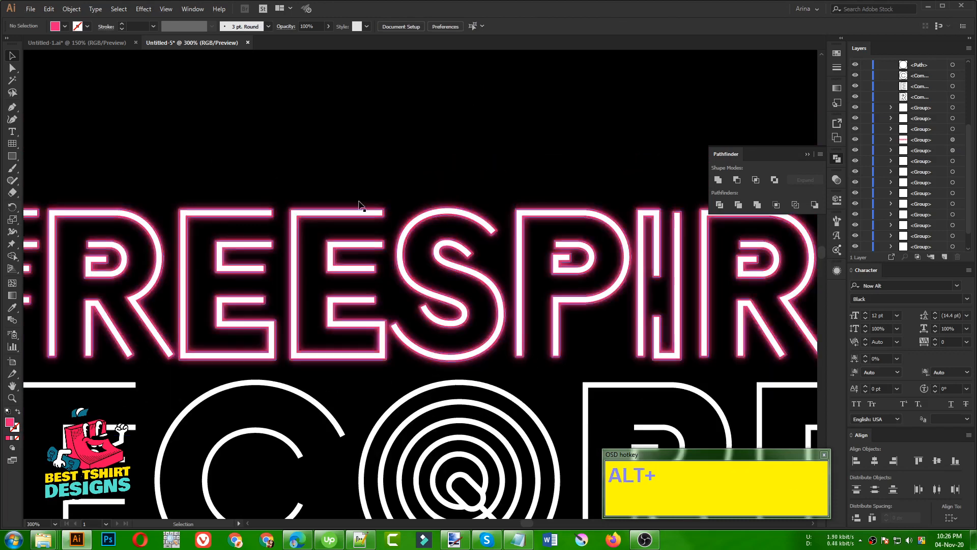
scroll(275, 254, "up", 1)
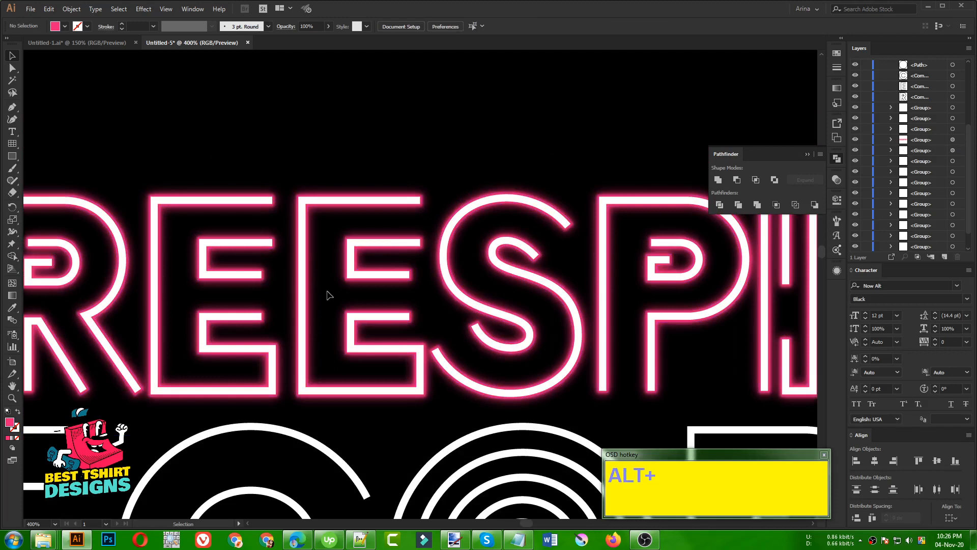
scroll(312, 305, "up", 2)
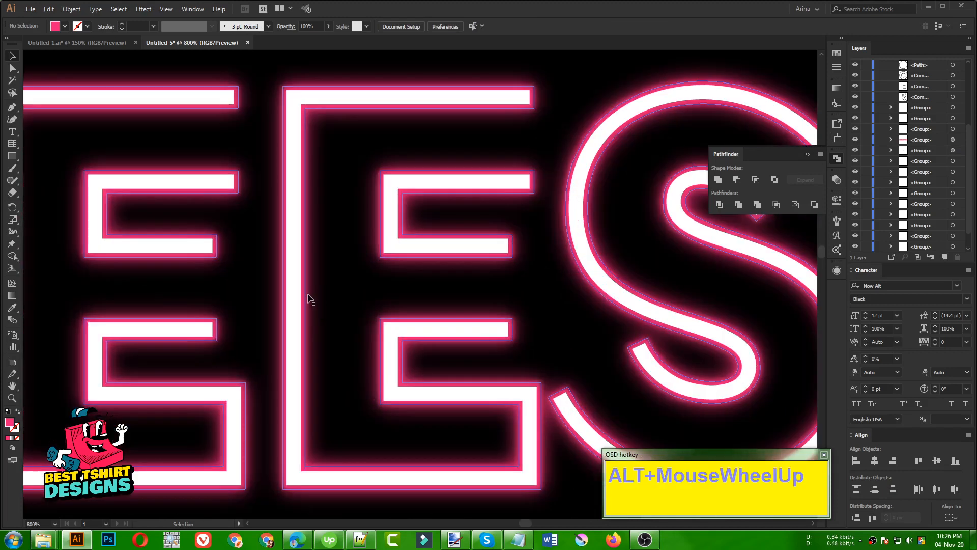
left_click(308, 298)
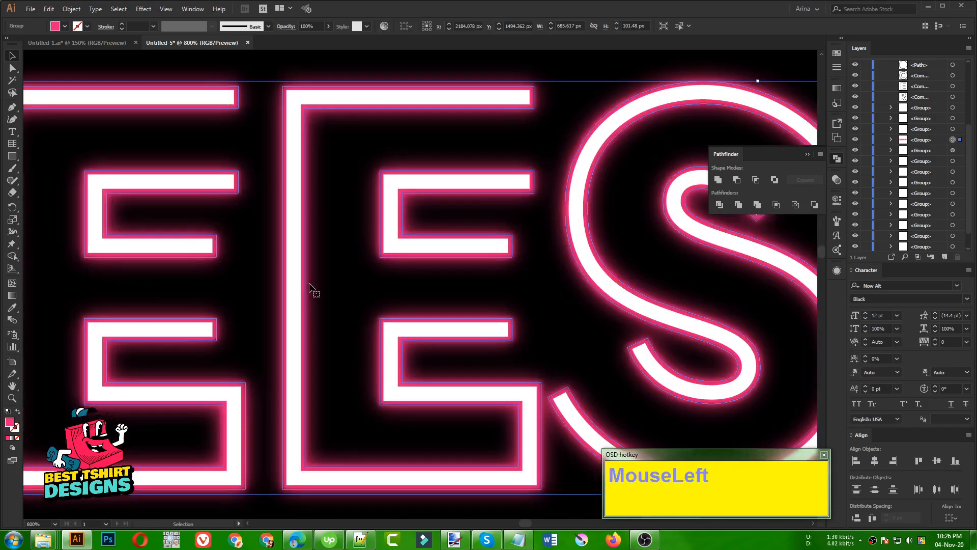
left_click(298, 249)
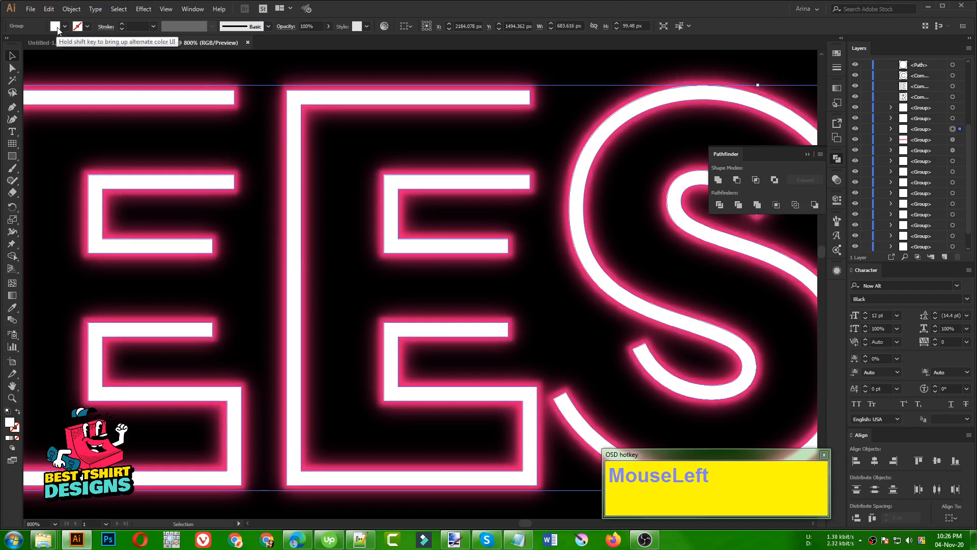
left_click(372, 112)
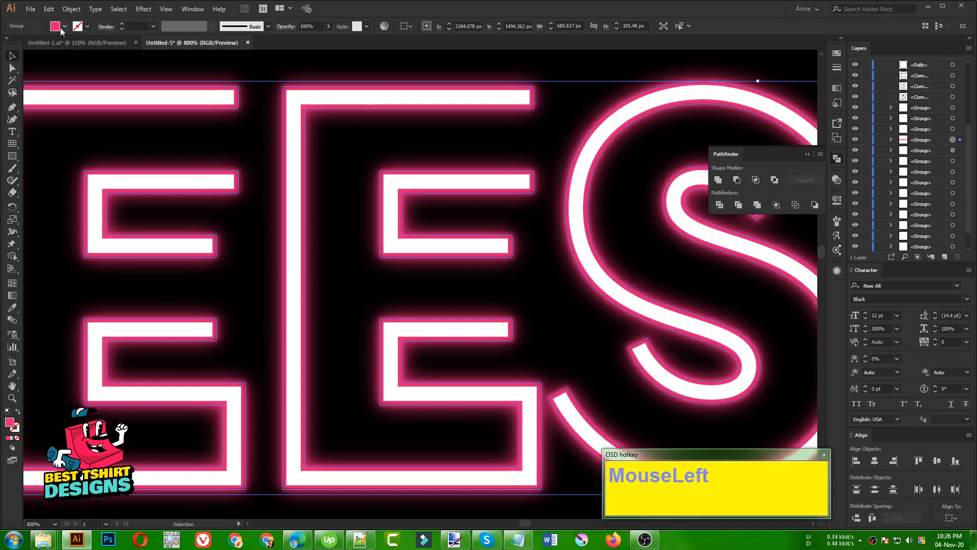
key("ctrl")
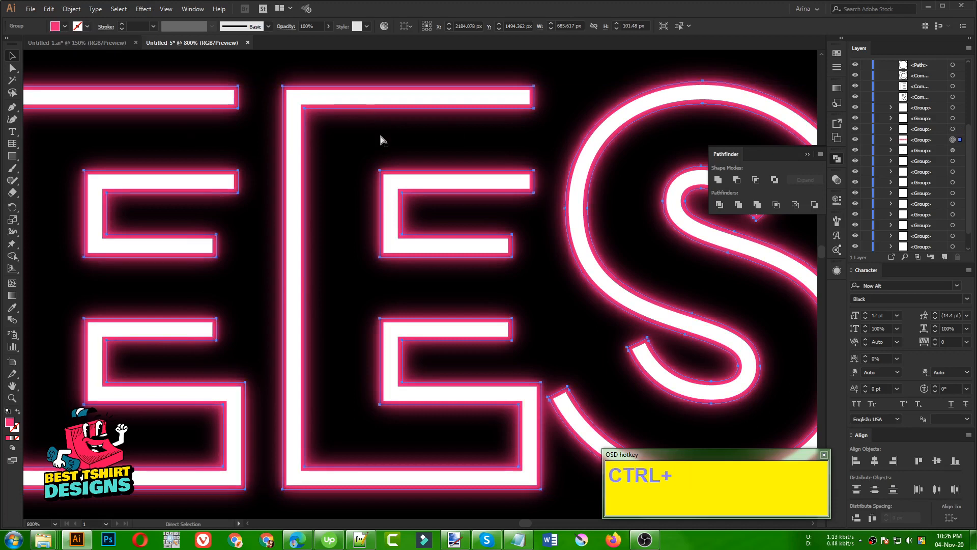
key("ctrl+b")
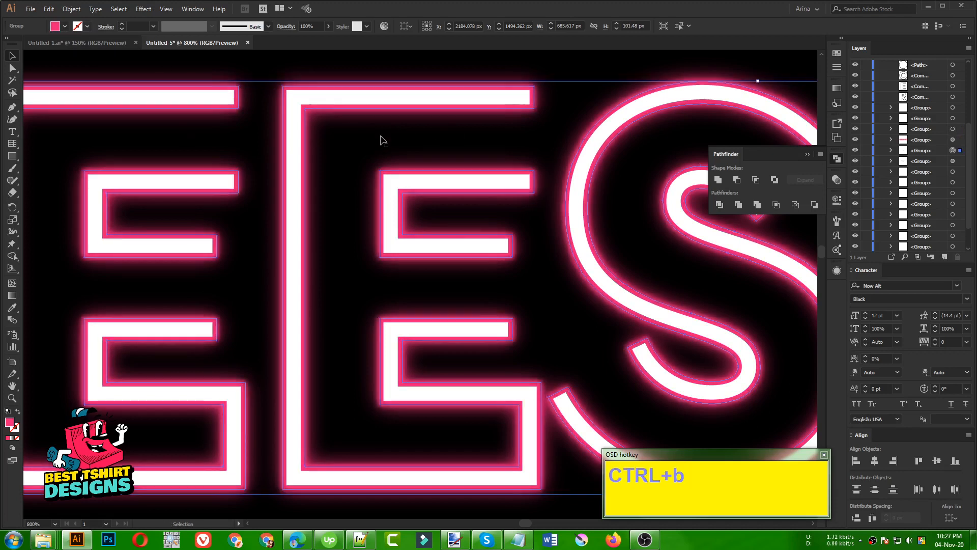
Add another Gaussian Blur with a 14-pixel radius to the new pink copy of the FREESPIRIT outline
left_click(137, 11)
mouse_move(190, 178)
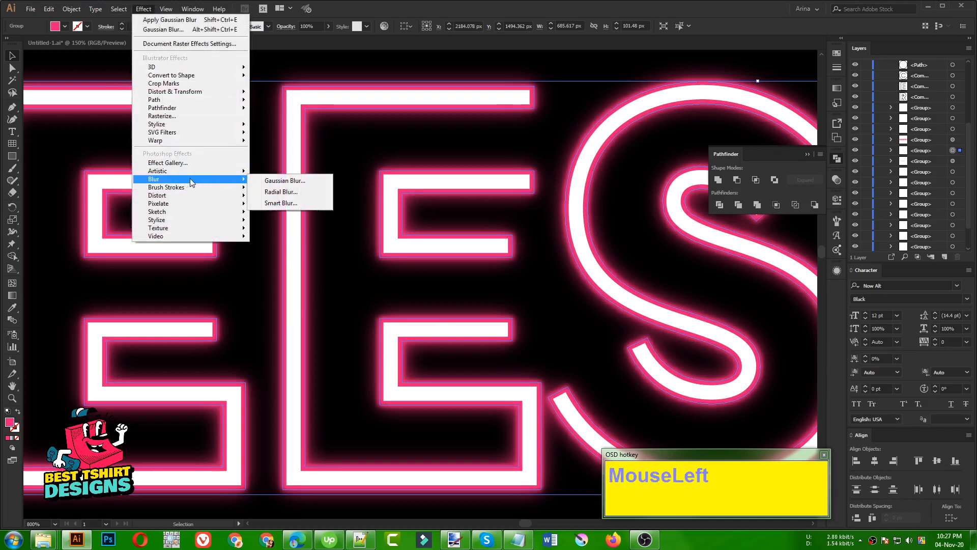
left_click(265, 182)
left_click(523, 289)
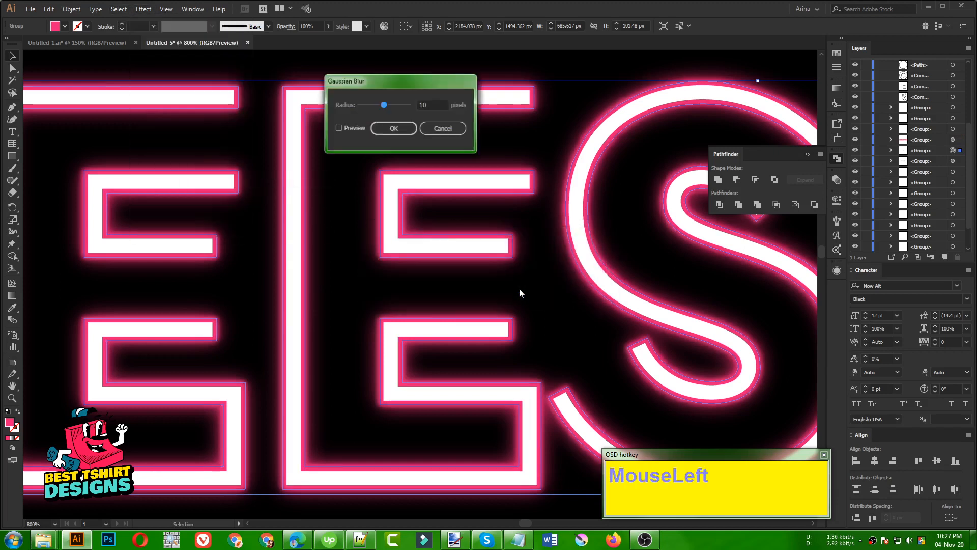
left_click(432, 104)
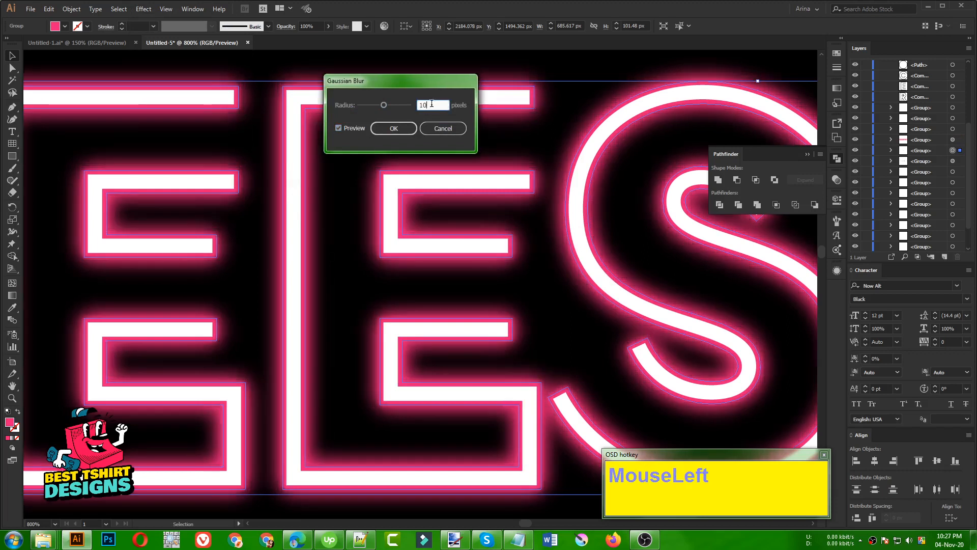
scroll(431, 104, "up", 1)
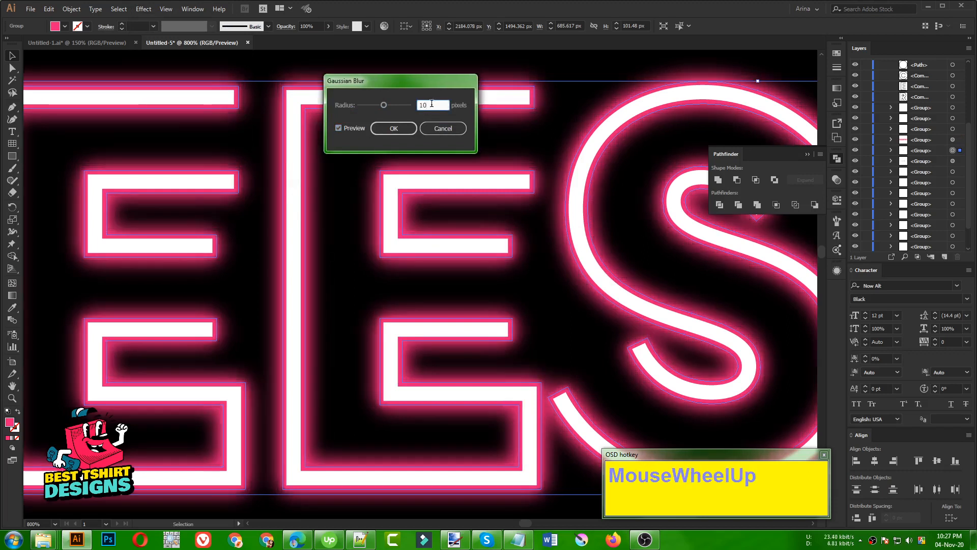
scroll(432, 104, "up", 3)
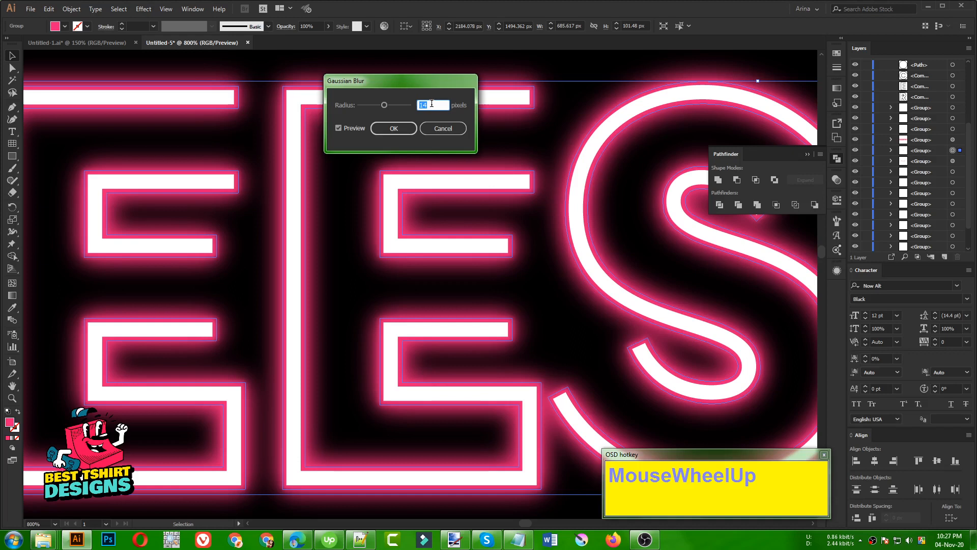
left_click(392, 129)
Examine the layered pink glow around the FREESPIRIT letters both in close-up and in the overall design
scroll(327, 176, "down", 3, "alt")
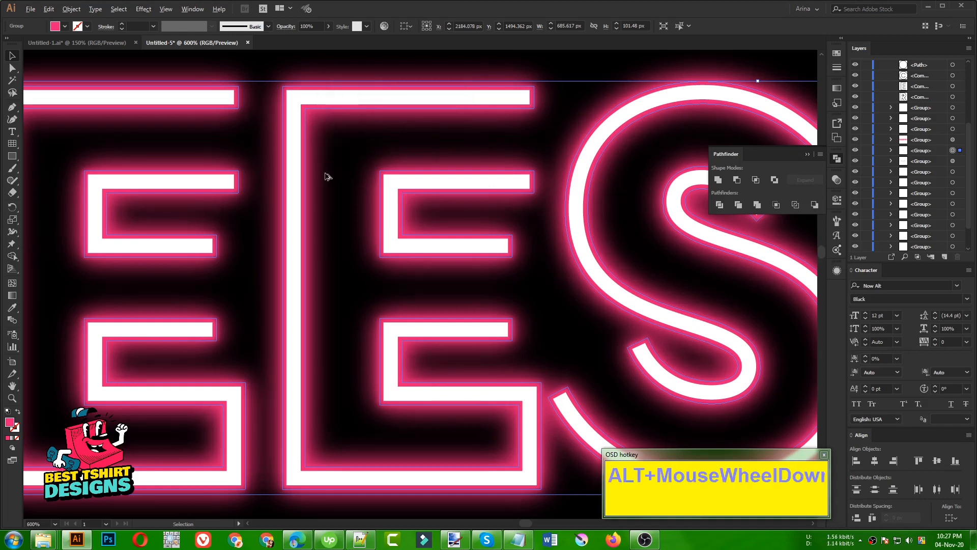
scroll(326, 176, "down", 1)
left_click(319, 122)
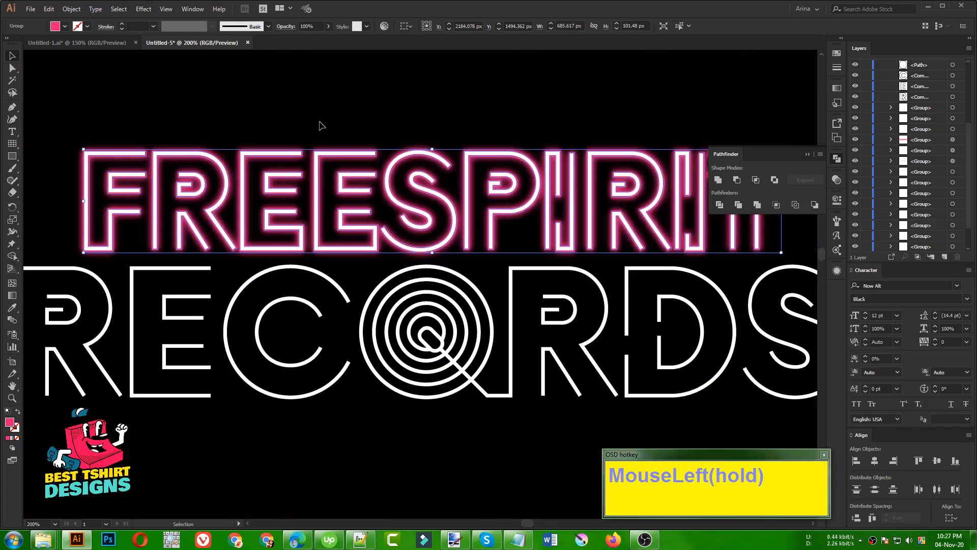
scroll(262, 120, "down", 1, "alt")
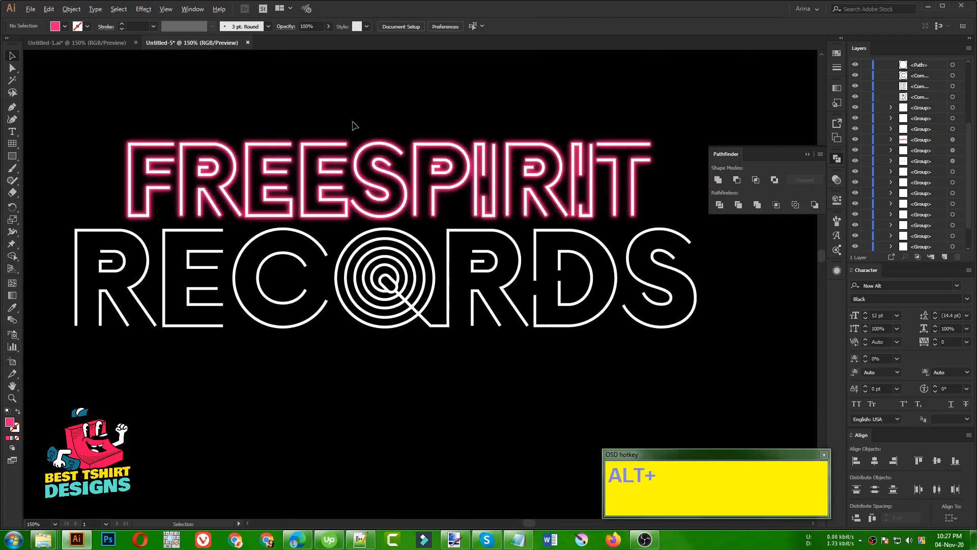
scroll(355, 125, "up", 3, "alt")
scroll(349, 219, "up", 2)
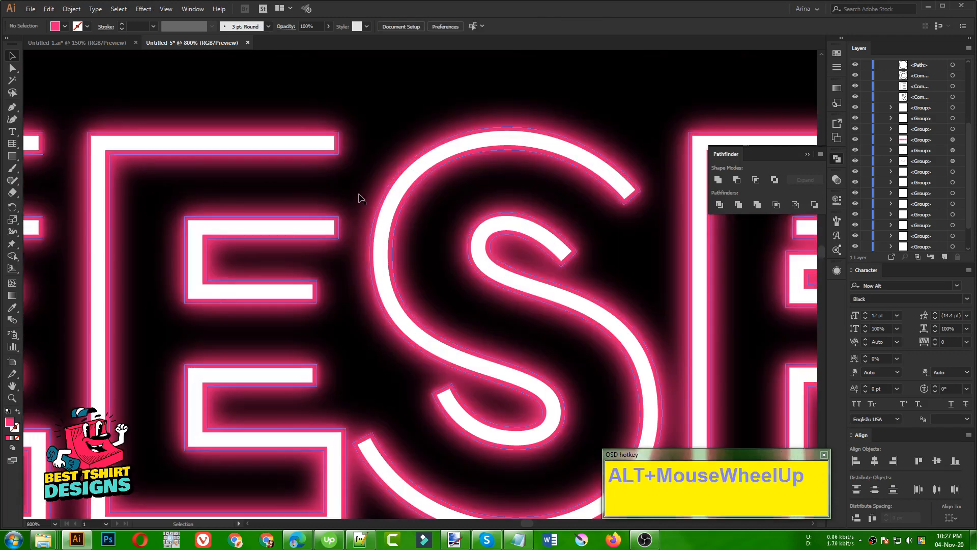
scroll(275, 183, "down", 2, "alt")
scroll(277, 184, "down", 2, "alt")
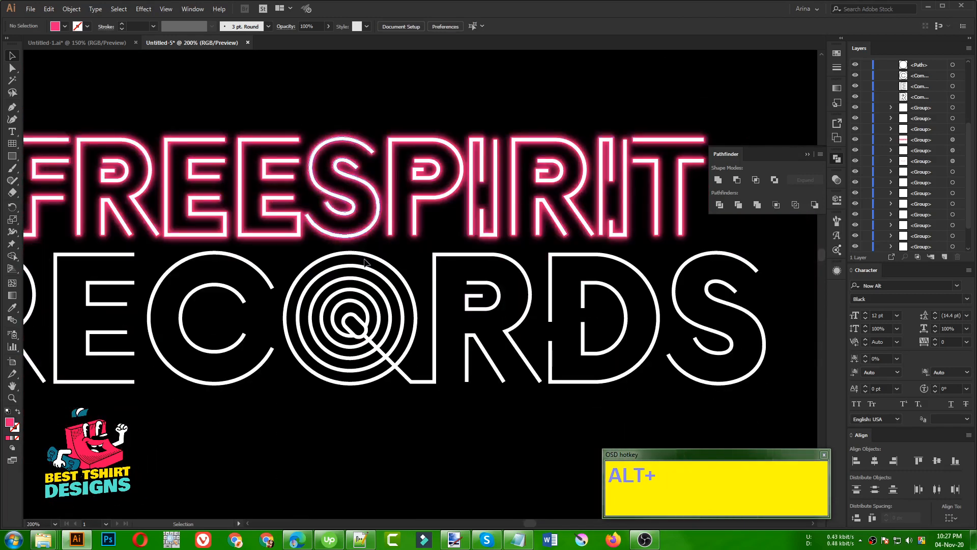
scroll(441, 395, "down", 1, "alt")
left_click(448, 411)
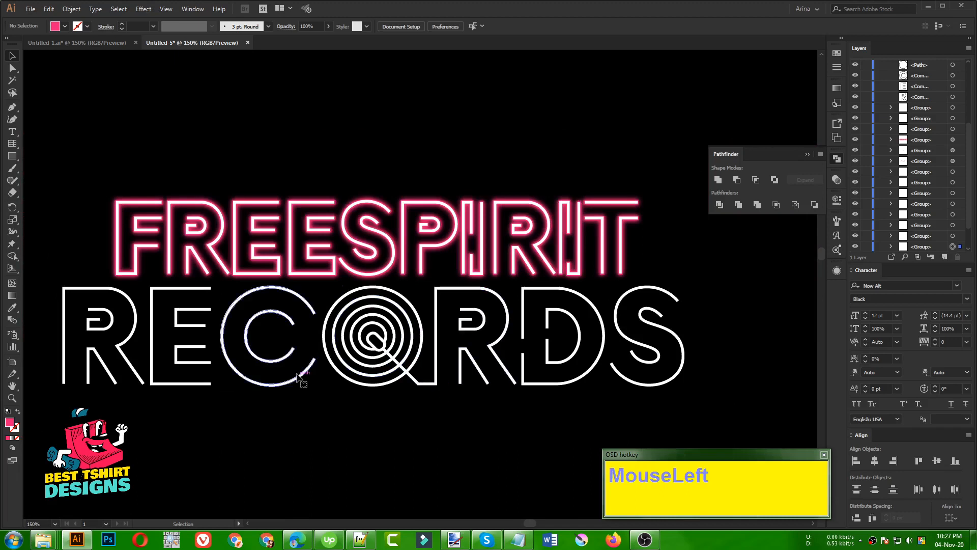
left_click(298, 377)
left_click(249, 398)
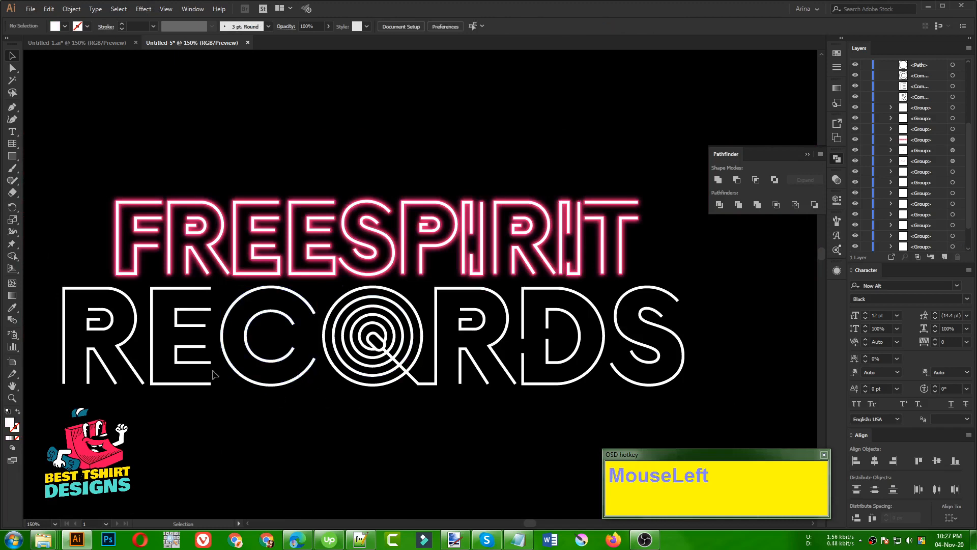
left_click_drag(48, 301, 310, 413)
left_click_drag(710, 318, 441, 402)
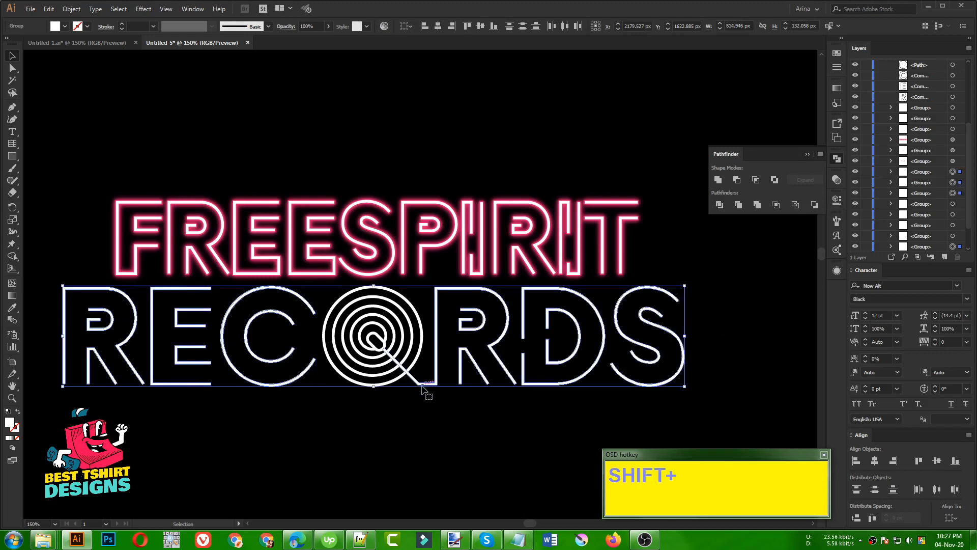
left_click(436, 411)
Erase a narrow vertical gap in the bar joining the record-shaped O's tail to the second R of RECORDS
scroll(436, 414, "up", 4)
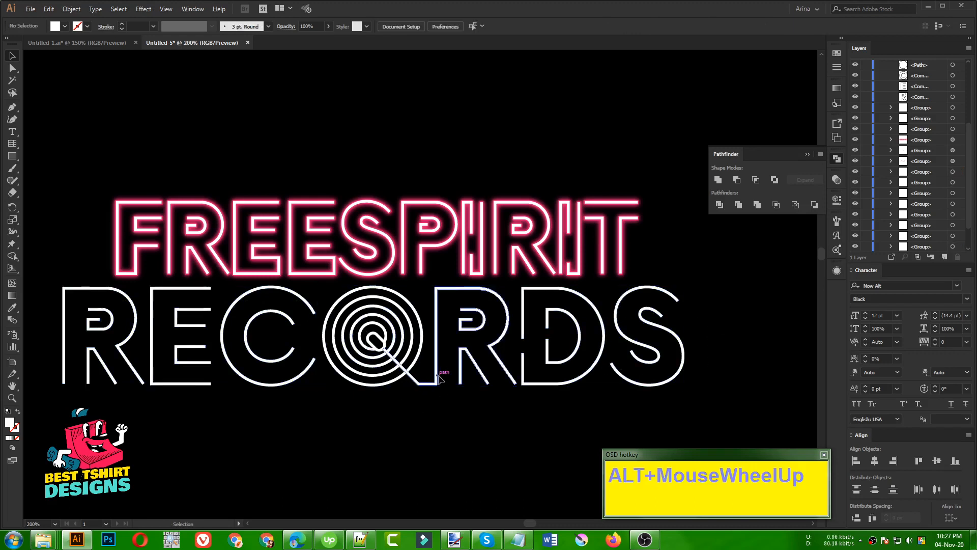
scroll(442, 425, "up", 1)
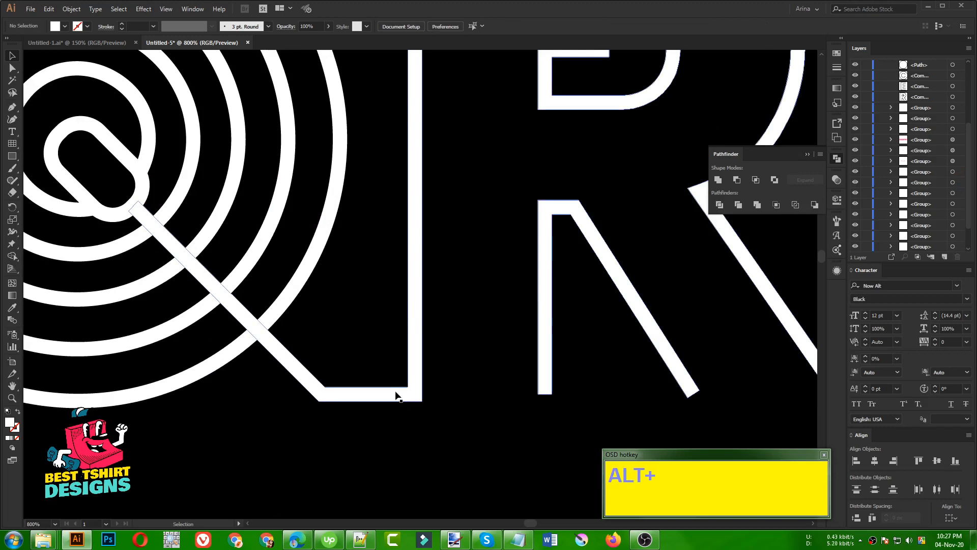
left_click(395, 395)
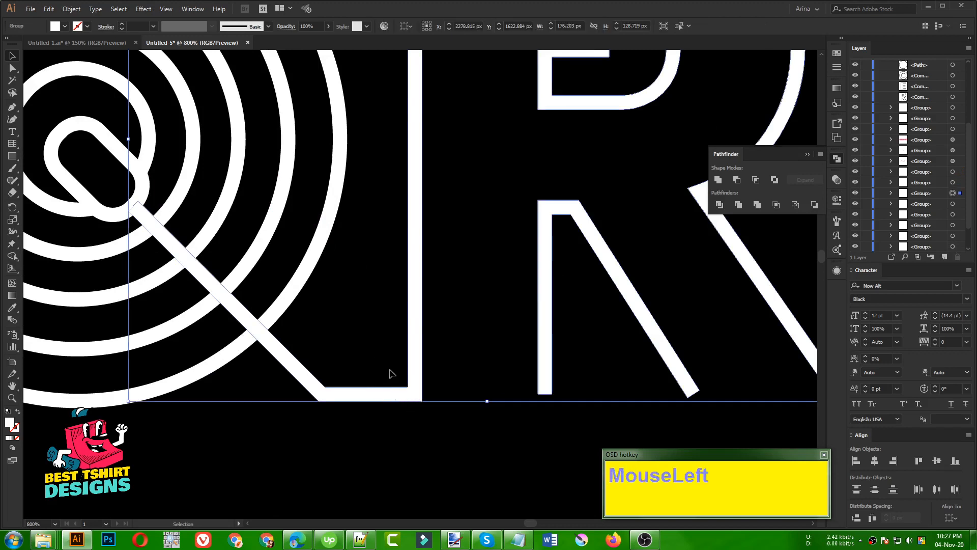
key("shift+e")
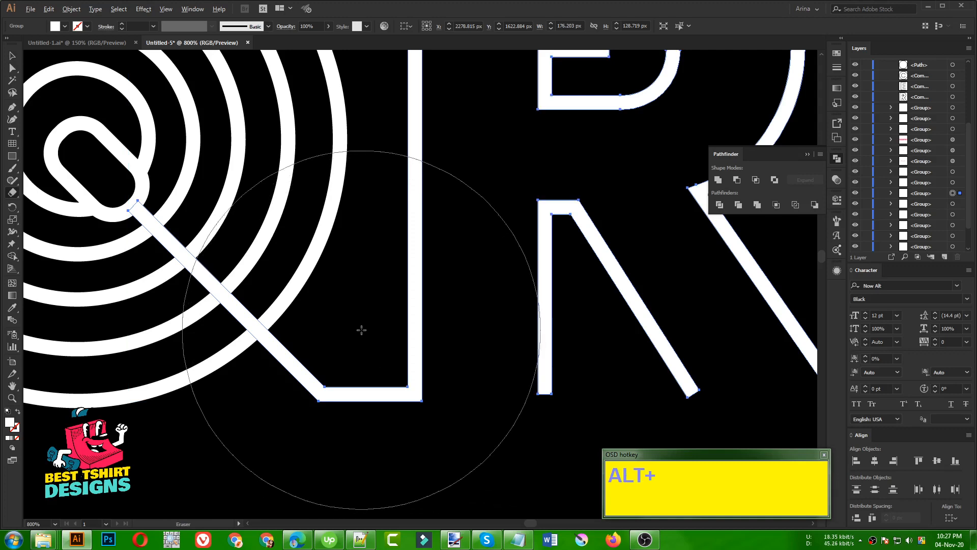
mouse_move(361, 330)
left_mouse_down()
mouse_move(380, 434)
mouse_move(379, 407)
left_mouse_up()
key("ctrl+z")
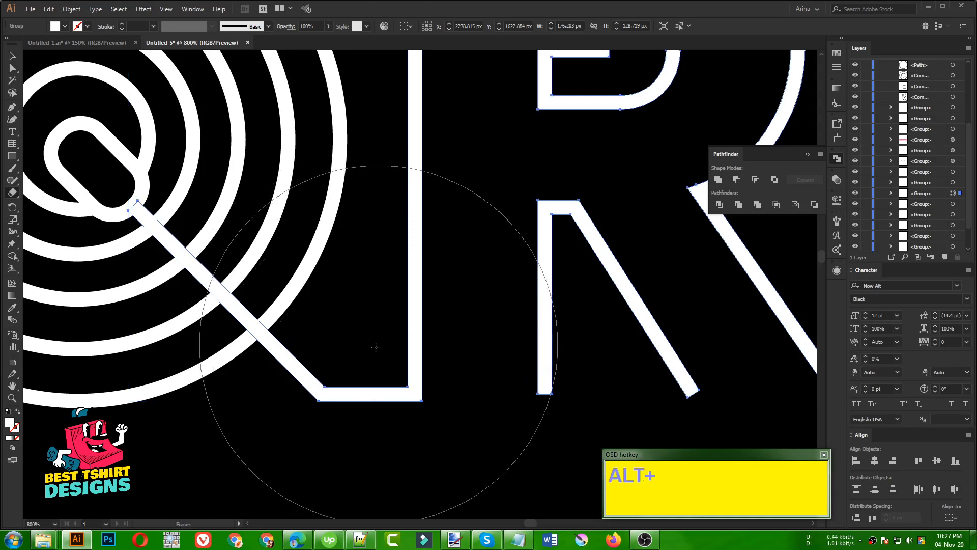
left_click_drag(390, 338, 404, 446)
Delete the leftover stub's anchor points beside the gap so the second R's outer stem ends with a straight edge
scroll(438, 401, "up", 3)
key("a")
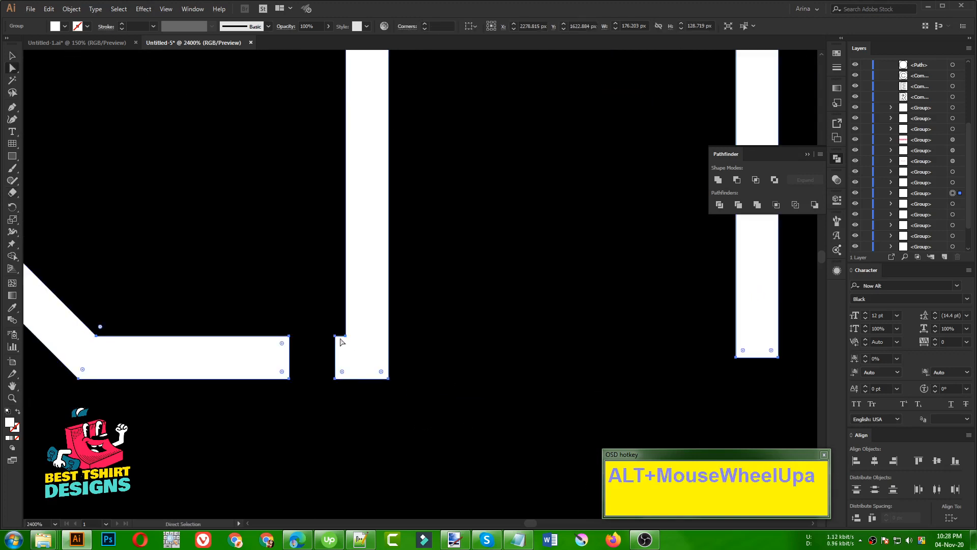
left_click(338, 338)
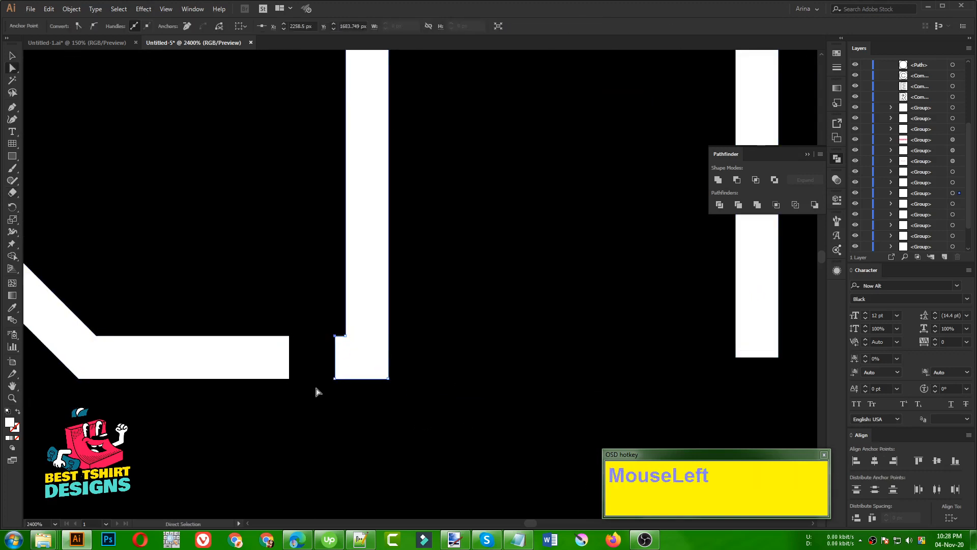
left_click_drag(335, 338, 336, 340)
key("Delete")
key("Delete")
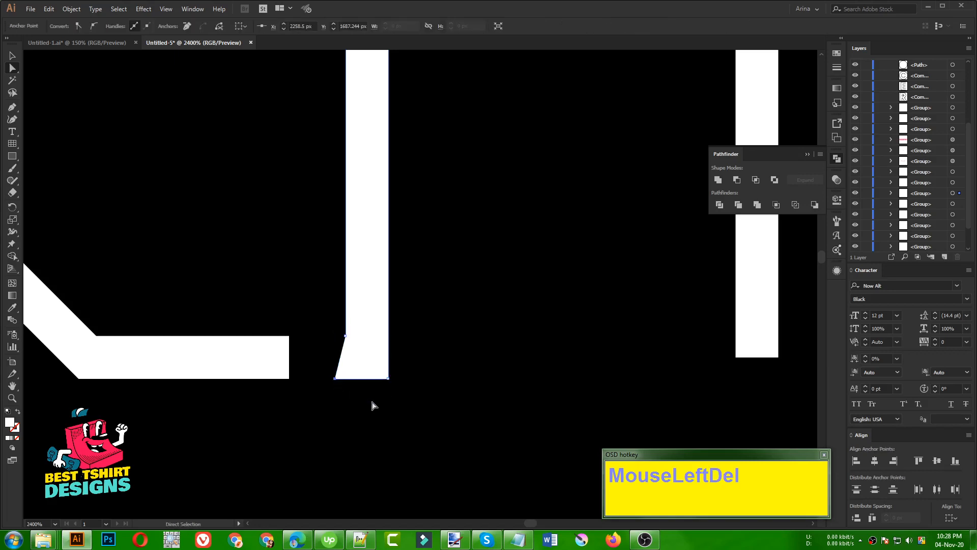
key("ctrl+z")
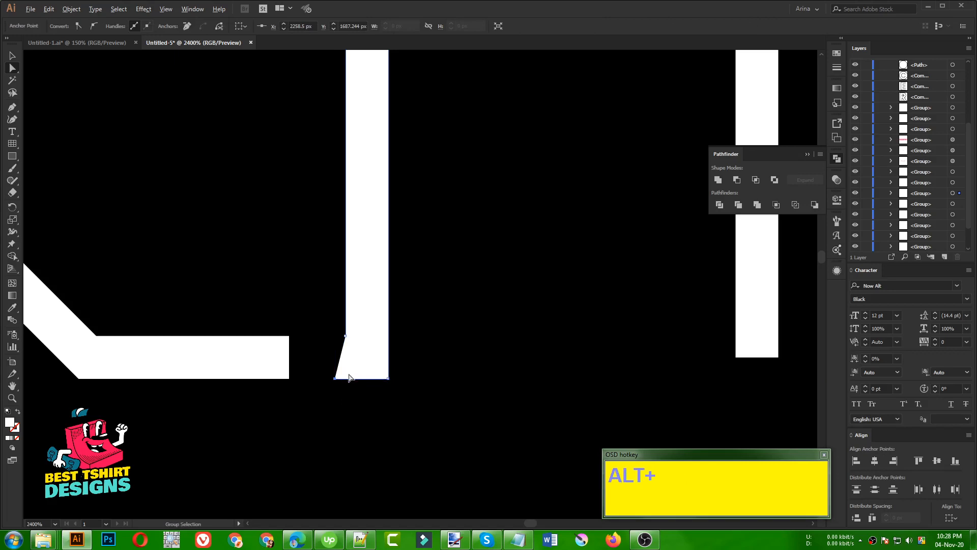
scroll(341, 383, "up", 2)
left_click_drag(306, 366, 325, 366)
left_click(382, 395)
scroll(449, 396, "down", 3)
scroll(450, 396, "down", 5)
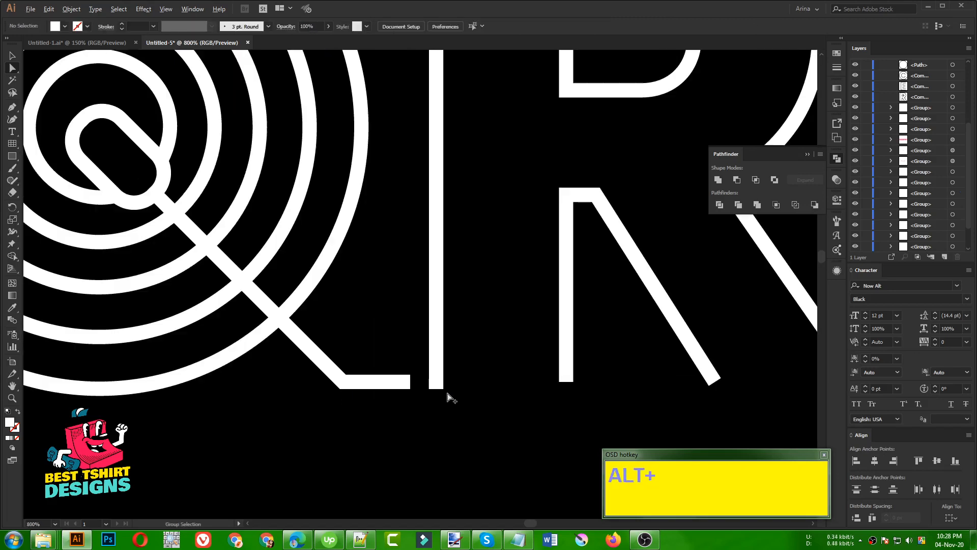
key("v")
left_click(405, 417)
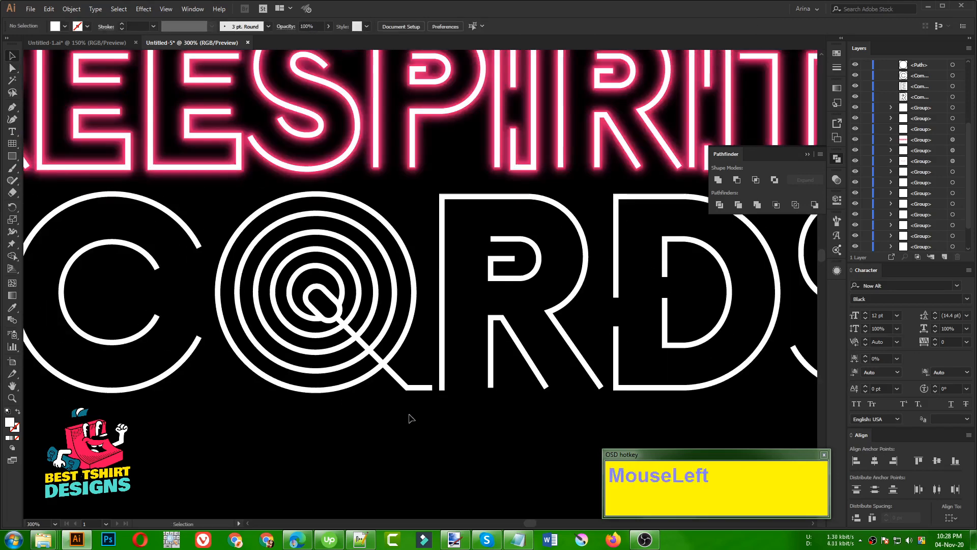
scroll(377, 410, "down", 2)
left_click(335, 342)
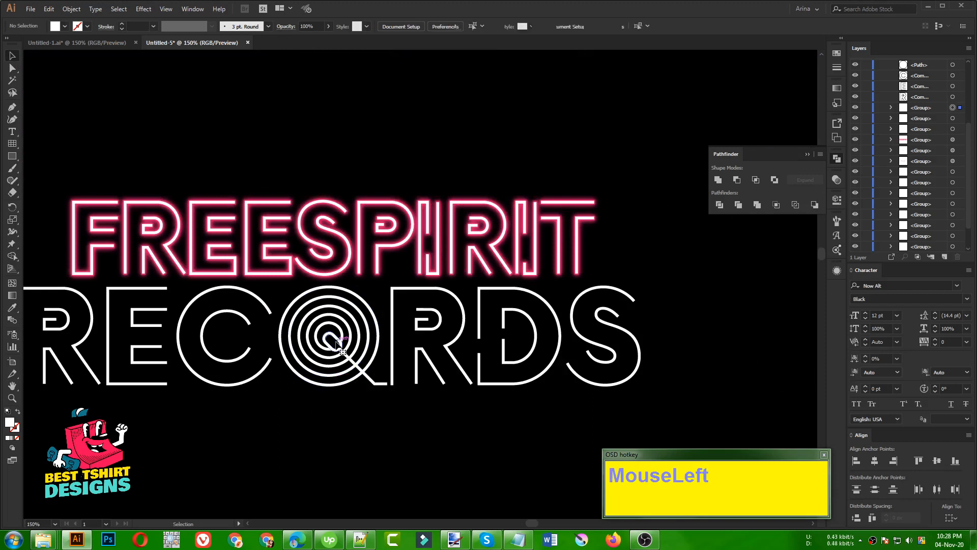
left_click(336, 342)
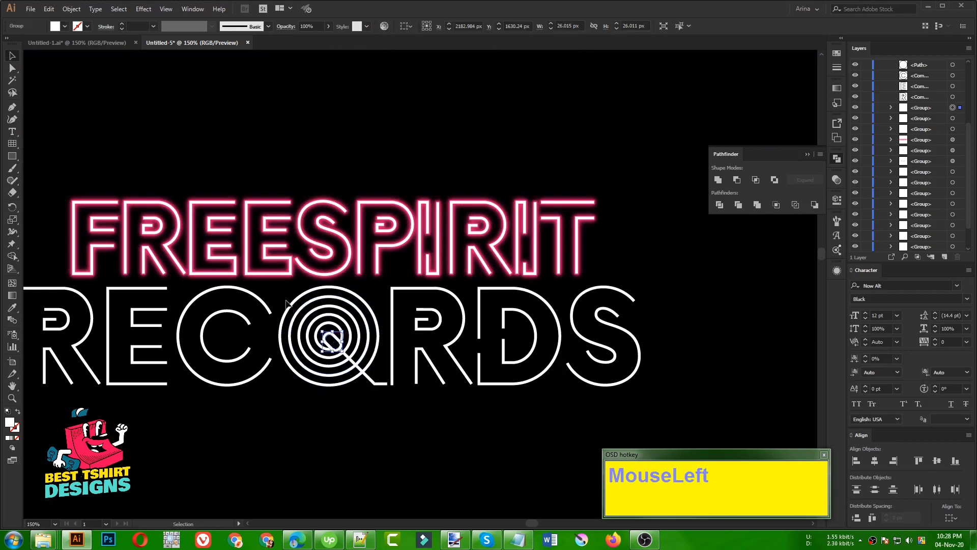
left_click_drag(284, 294, 379, 416)
left_click(415, 403)
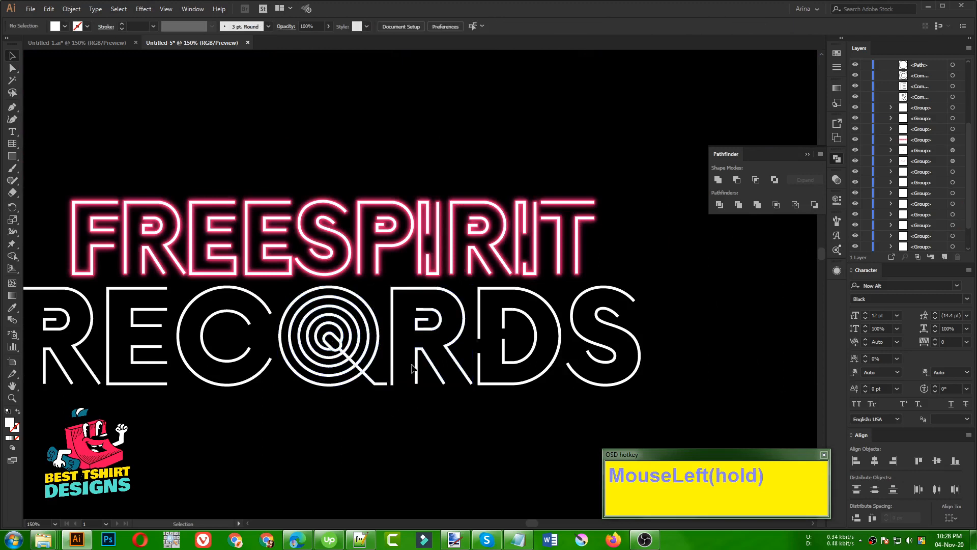
Ungroup the second R of RECORDS so the record-shaped O's tail end is separate from the letter
left_click(416, 362)
right_click(416, 362)
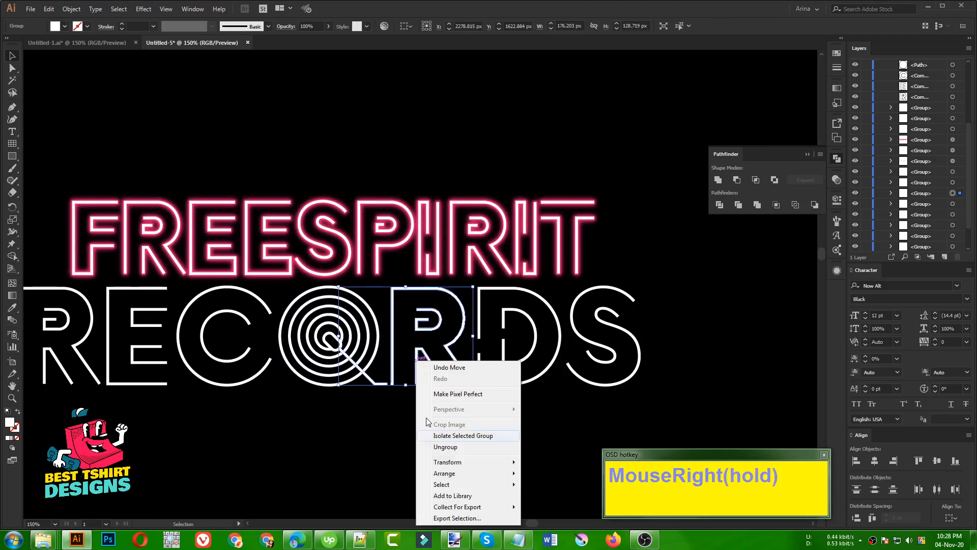
left_click(438, 447)
left_click(391, 414)
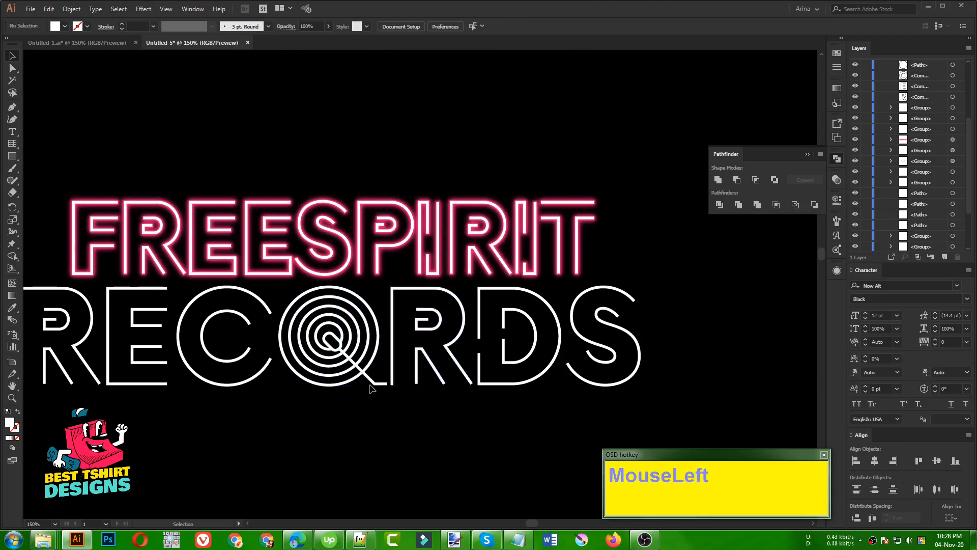
Group the record-shaped O's rings together with its diagonal tail and short end bar
left_click(372, 381)
left_click_drag(385, 396, 279, 284)
key("a")
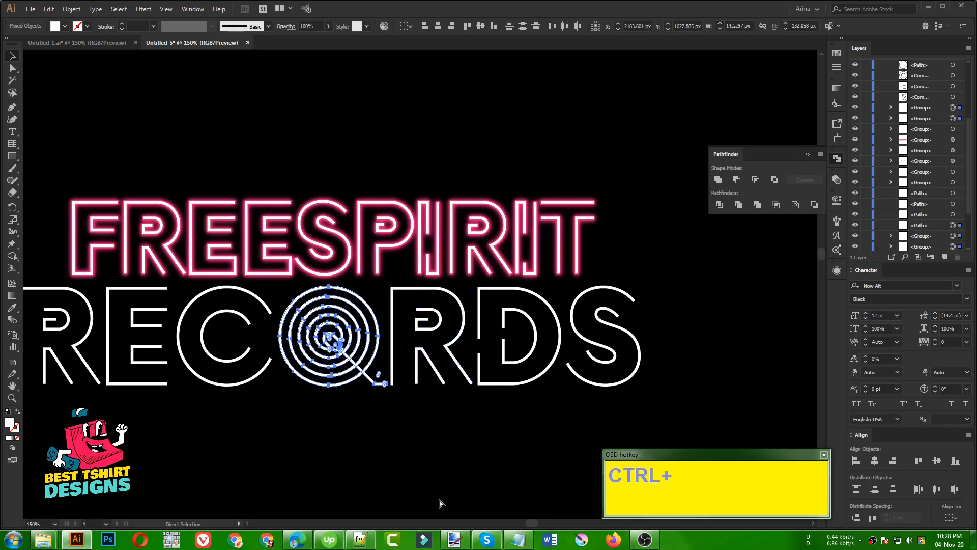
key("ctrl+g")
scroll(450, 427, "down", 1)
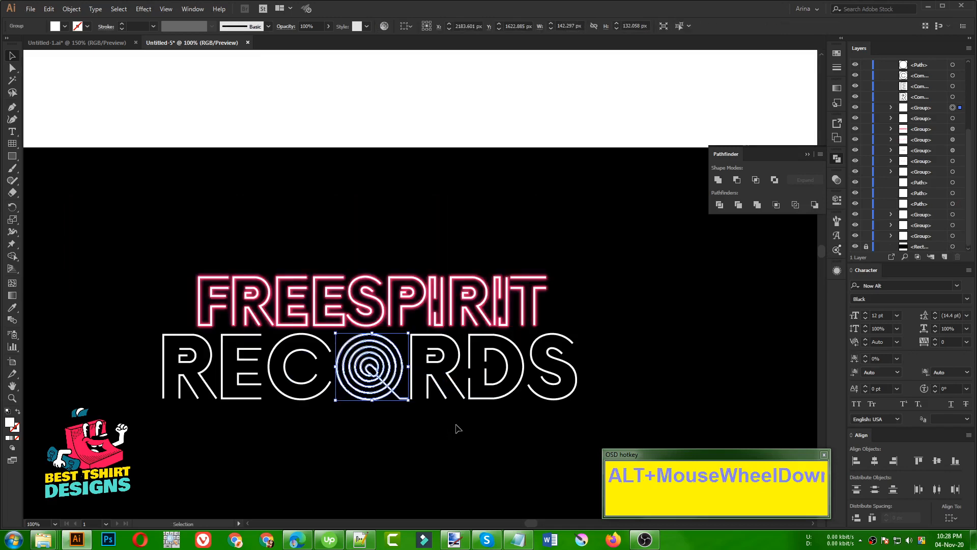
Group all RECORDS letters except the record-shaped O into one object
left_click_drag(601, 416, 126, 333)
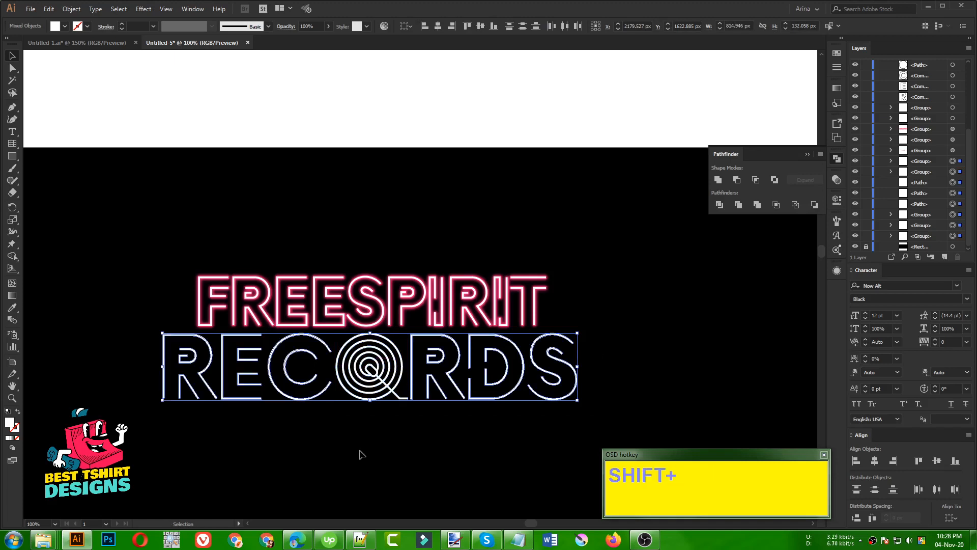
scroll(325, 445, "up", 2, "alt")
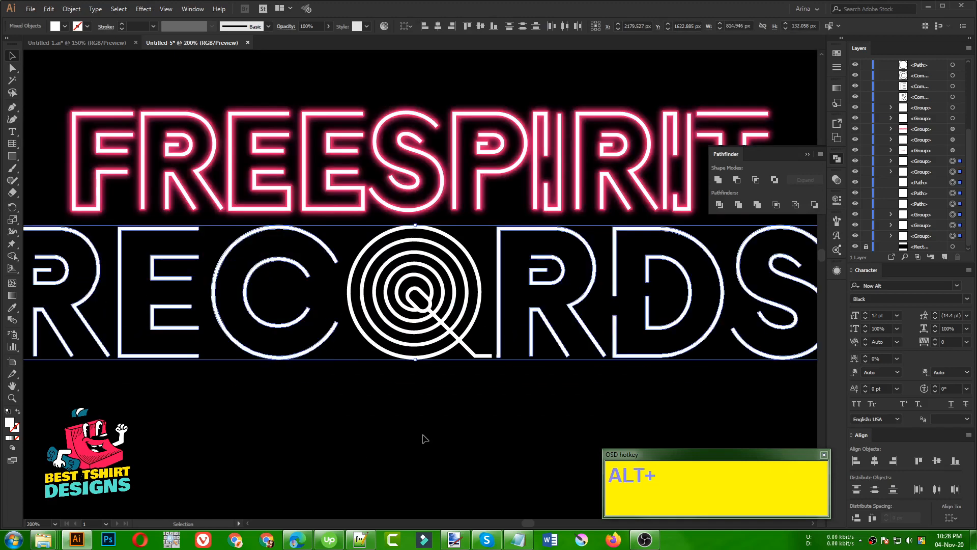
key("ctrl+g")
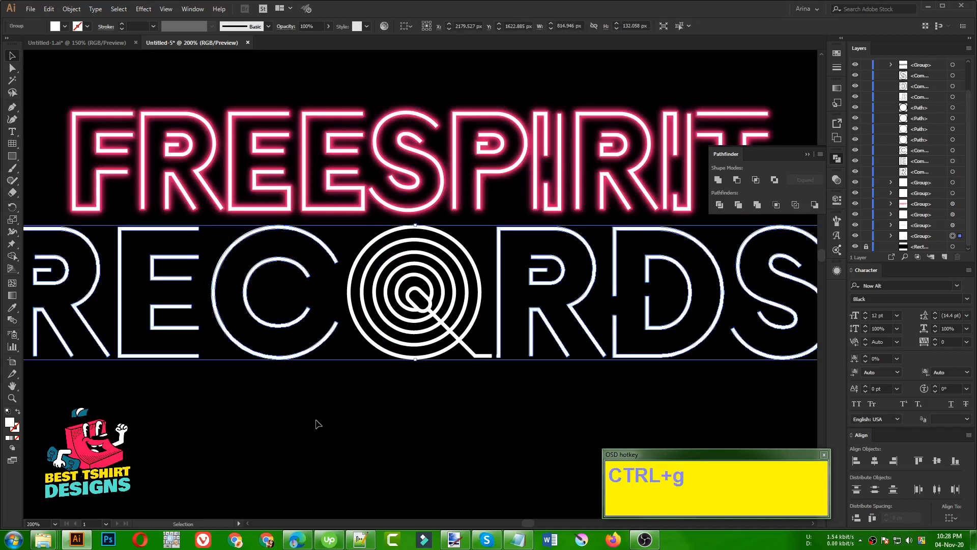
scroll(397, 405, "down", 1, "alt")
left_click(397, 406)
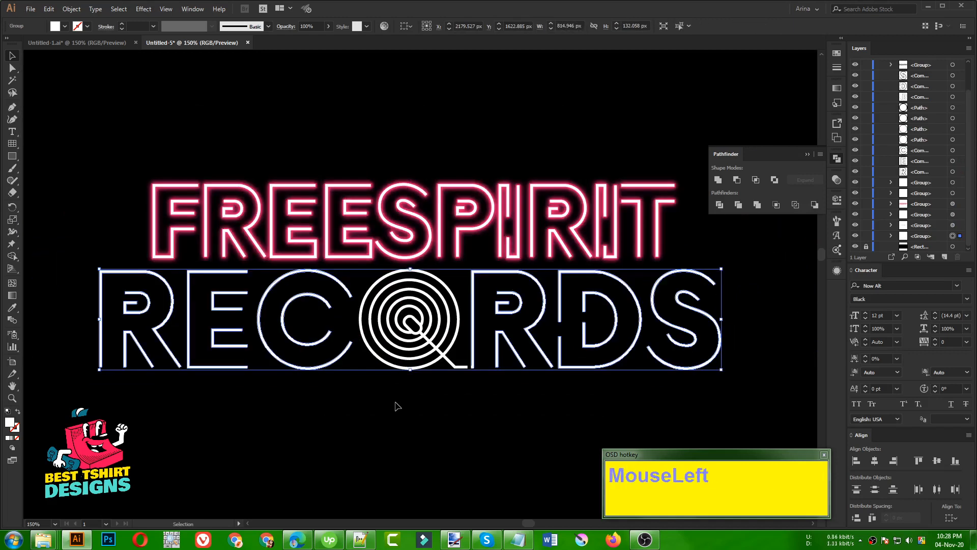
left_click(497, 342)
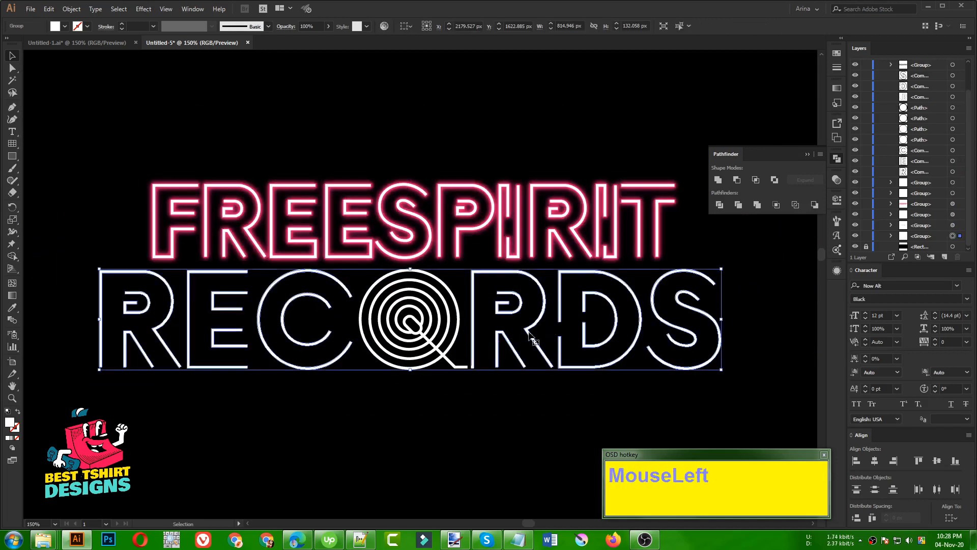
left_click(344, 458)
left_click(328, 371)
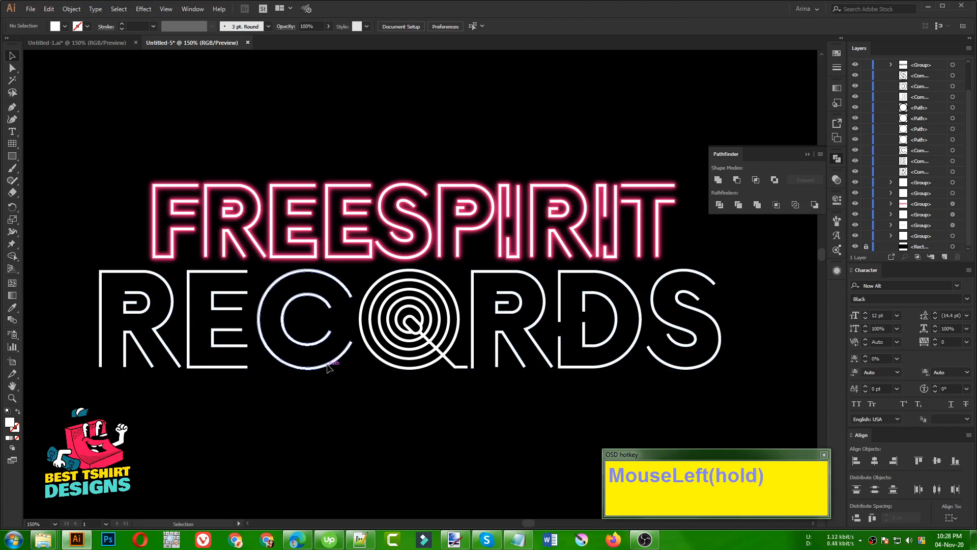
Offset the grouped RECORDS letters' outlines by 2 px with miter joins, and unite the enlarged result
scroll(360, 438, "up", 1)
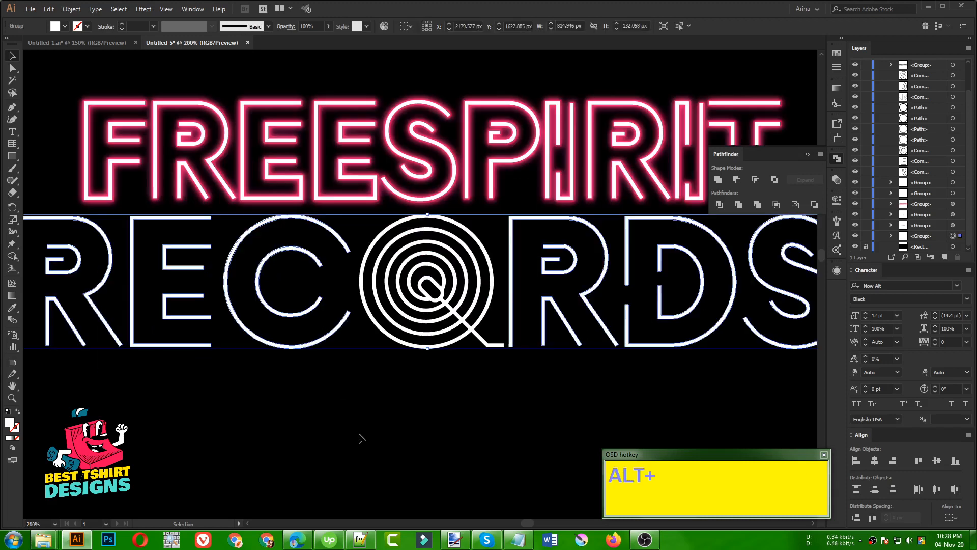
scroll(360, 438, "down", 1)
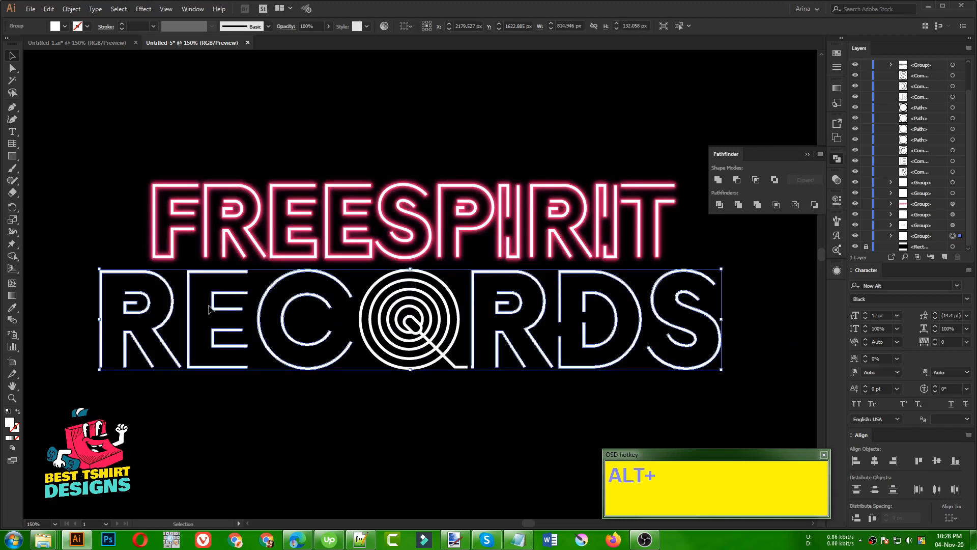
scroll(210, 309, "up", 1)
scroll(209, 309, "up", 1)
scroll(295, 376, "down", 1)
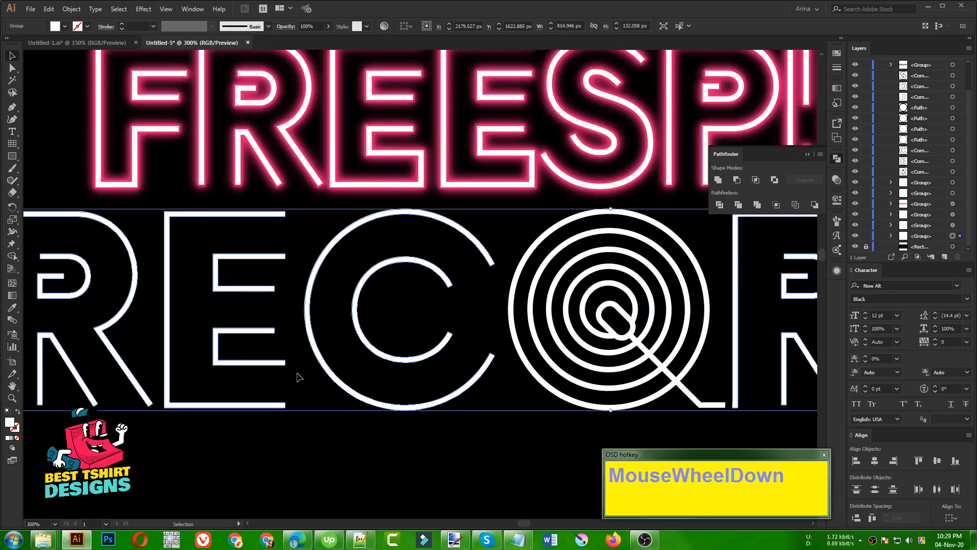
left_click(71, 9)
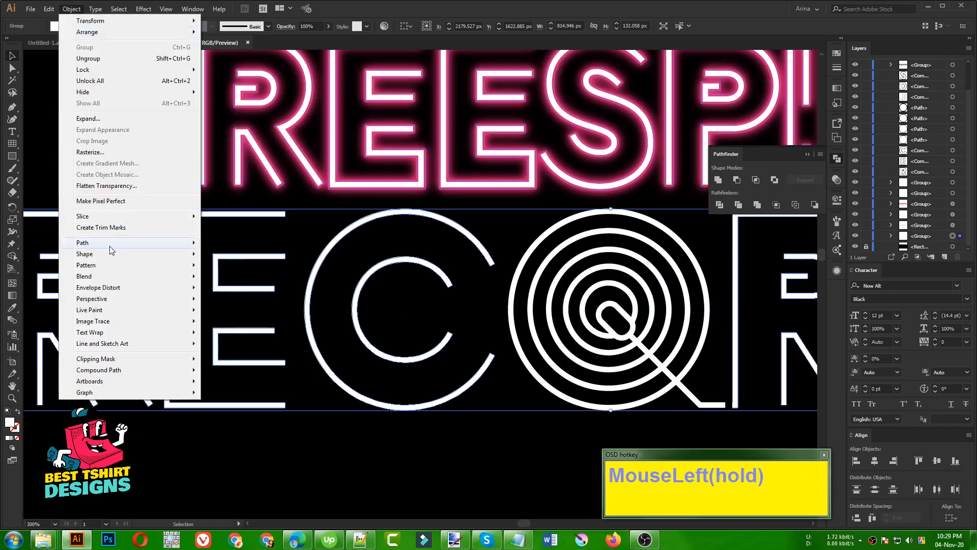
left_click(109, 246)
left_click(233, 279)
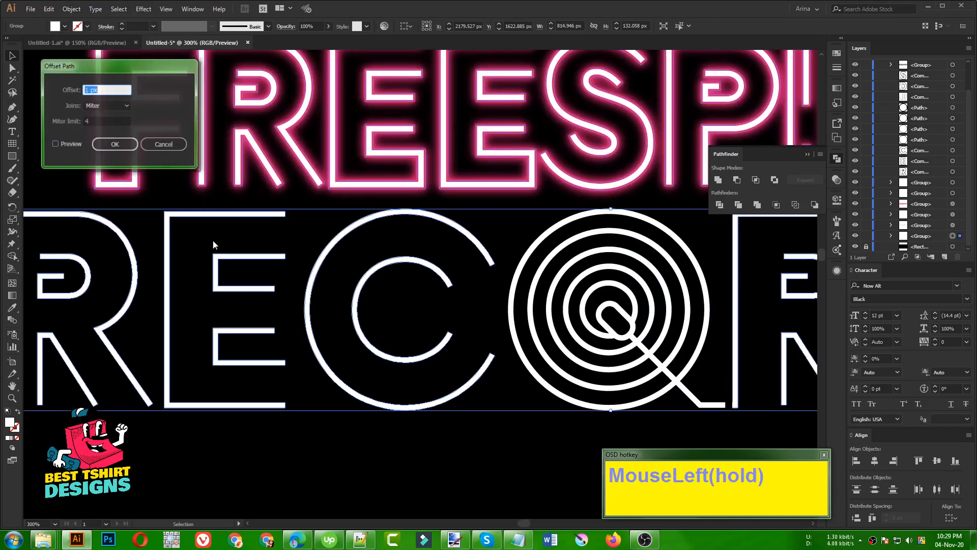
left_click(74, 144)
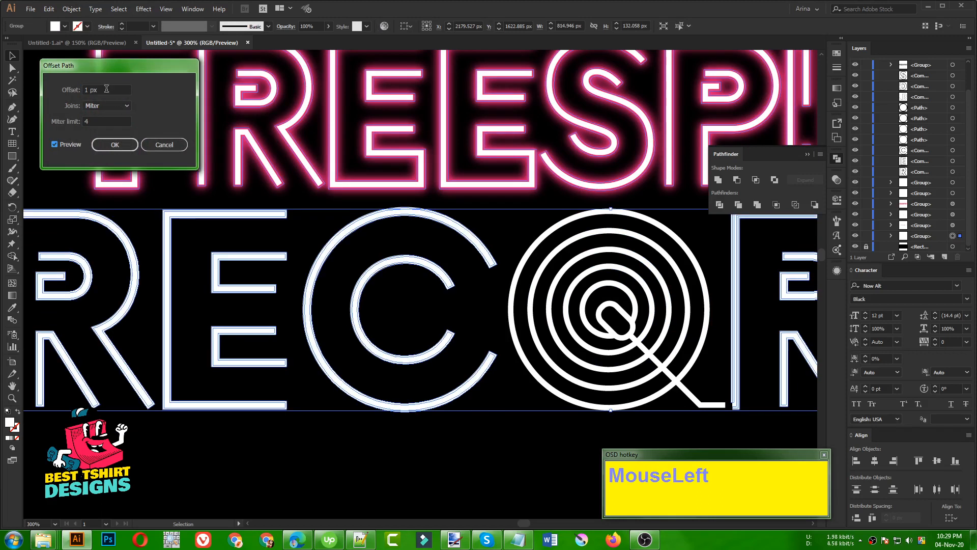
scroll(106, 89, "up", 1)
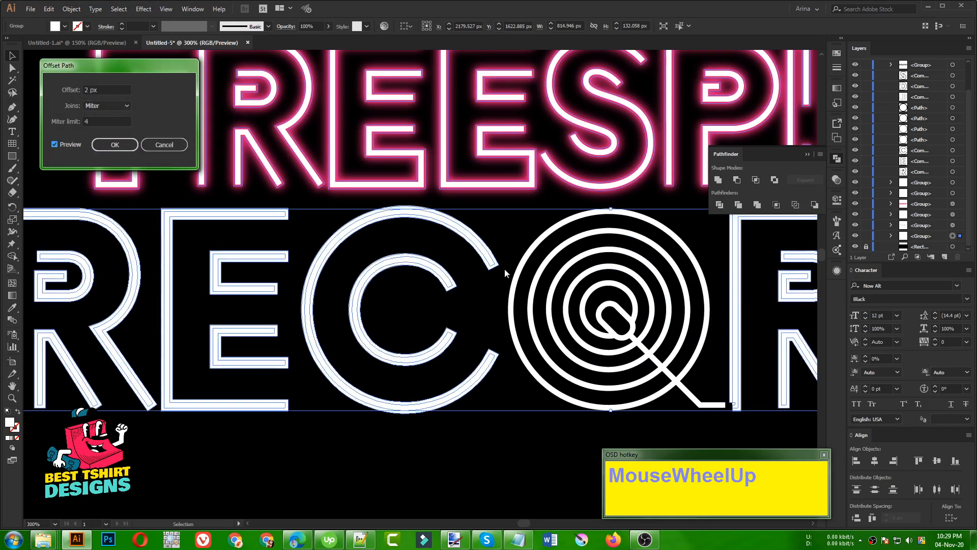
left_click(114, 144)
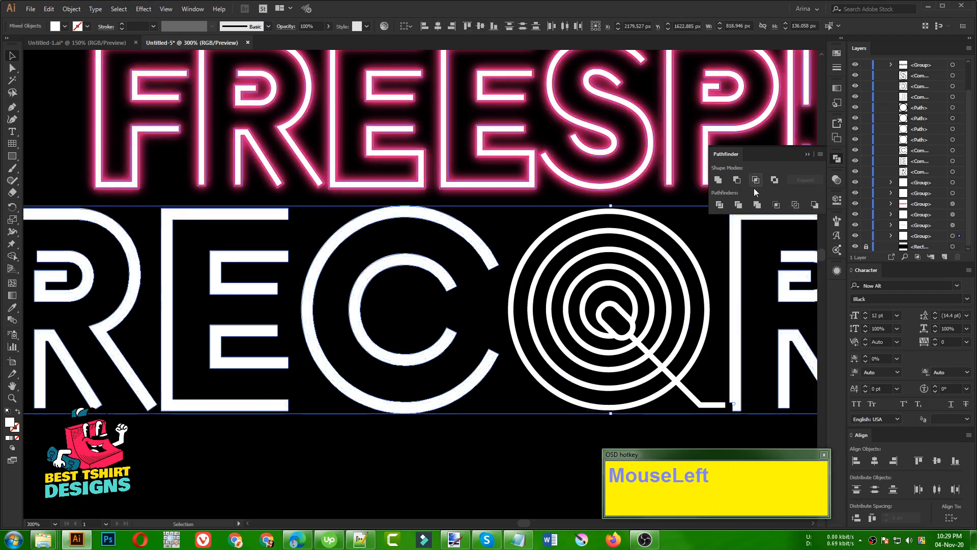
left_click(719, 180)
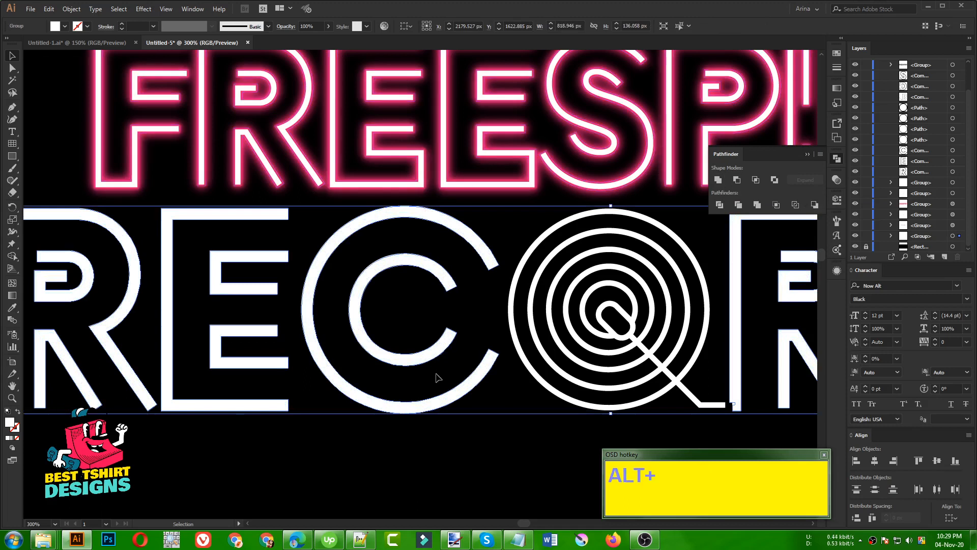
Cut the enlarged RECORDS outline and paste it in place behind the original thin white letters
scroll(415, 375, "down", 2)
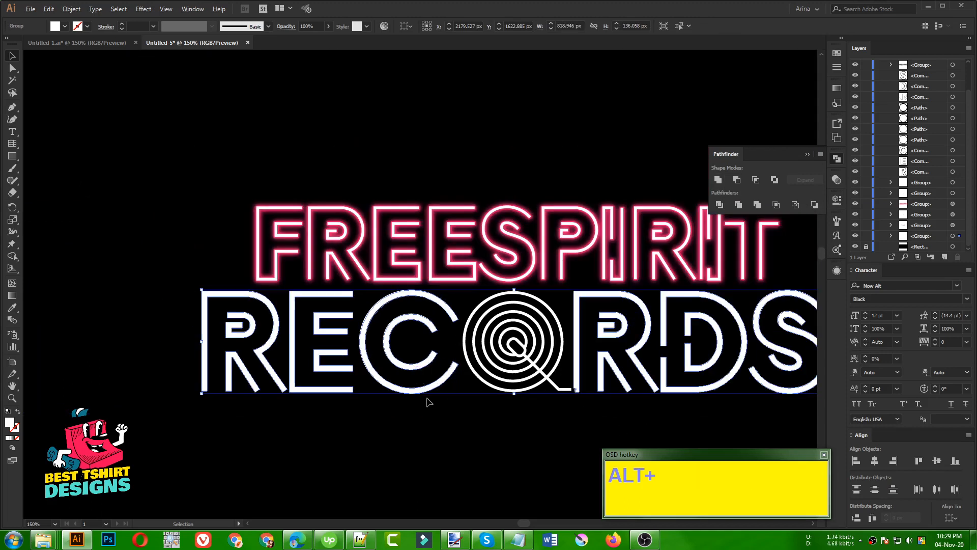
scroll(396, 377, "up", 3)
key("ctrl+x")
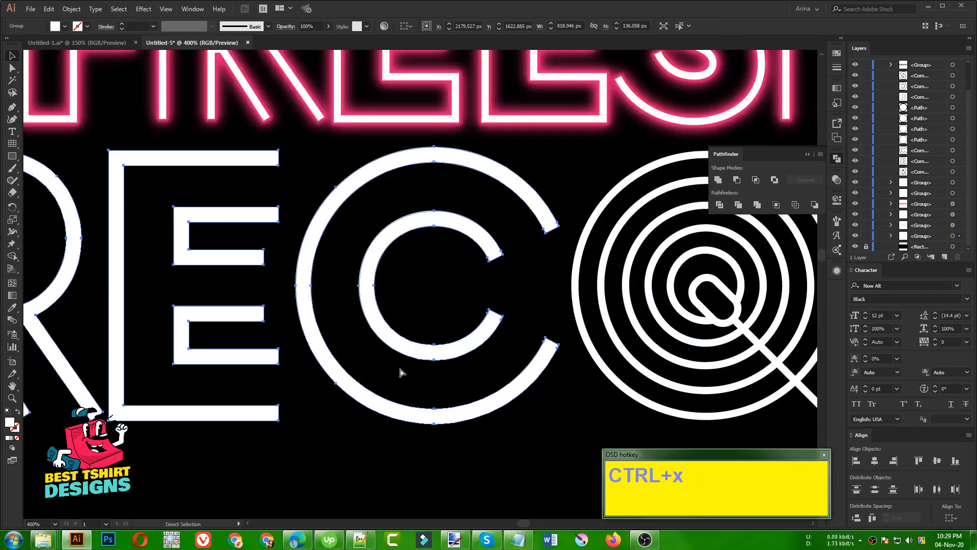
left_click(402, 349)
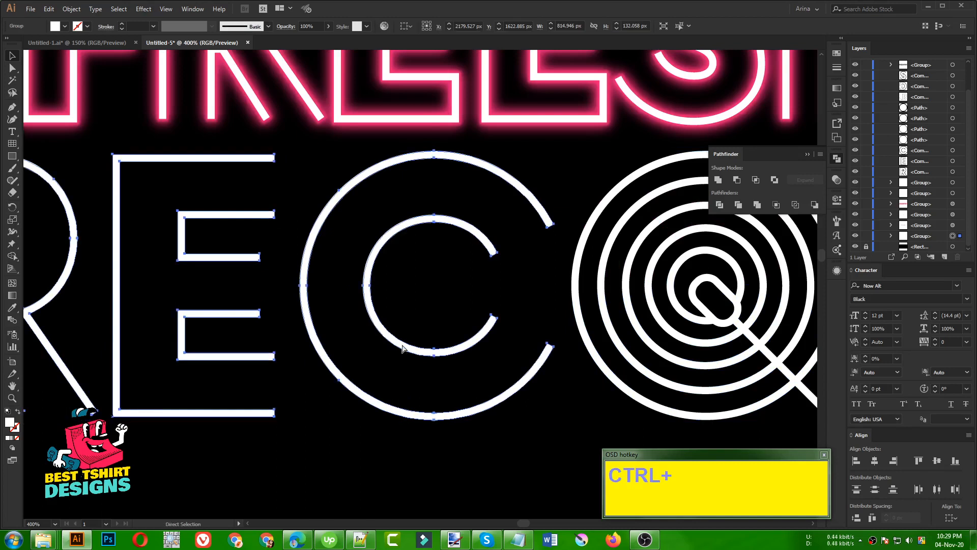
key("ctrl+b")
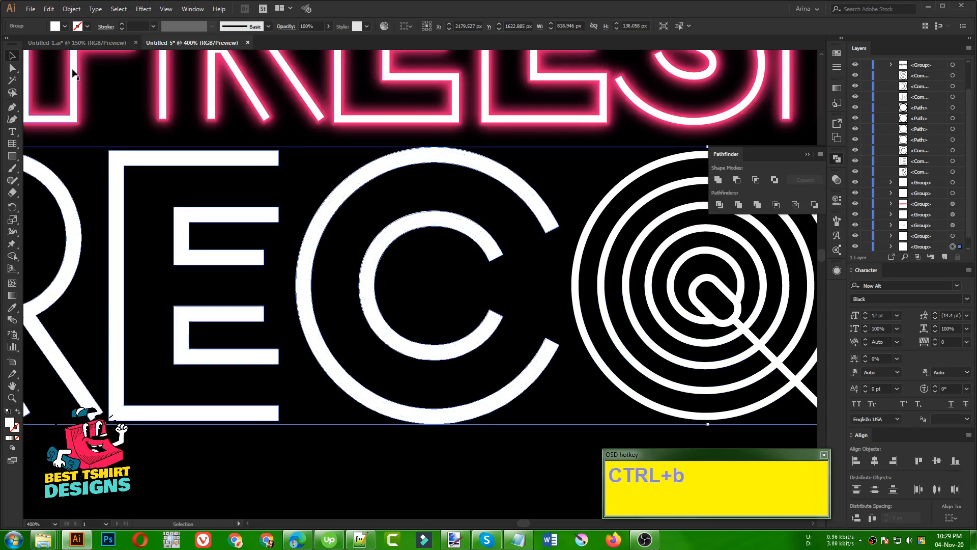
Fill the enlarged RECORDS outline behind the white letters with bright cyan
left_click(65, 26)
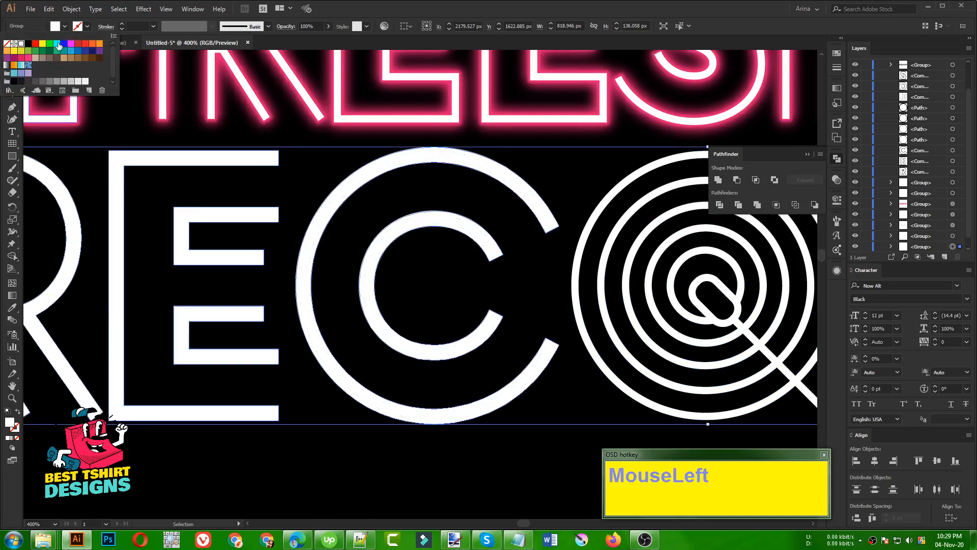
left_click(57, 44)
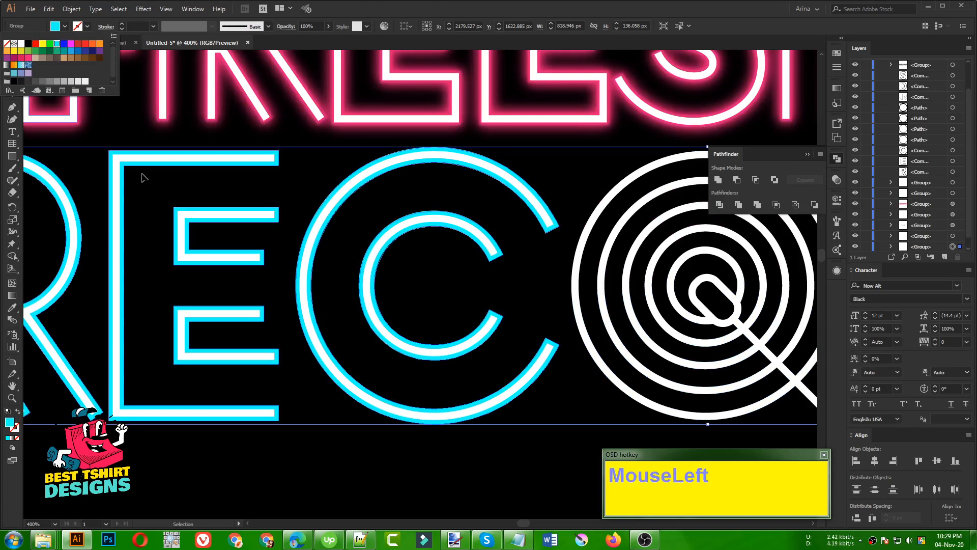
left_click(71, 52)
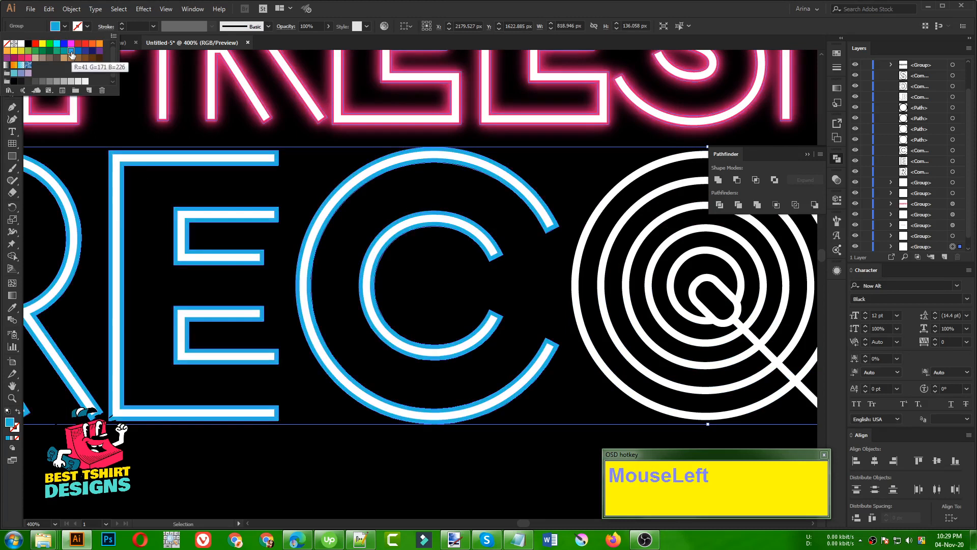
left_click(57, 44)
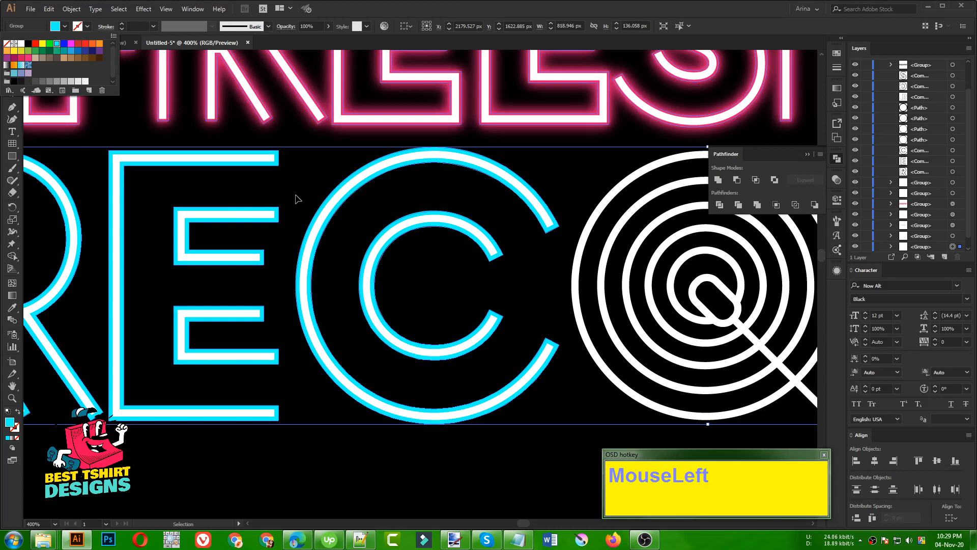
left_click(413, 4)
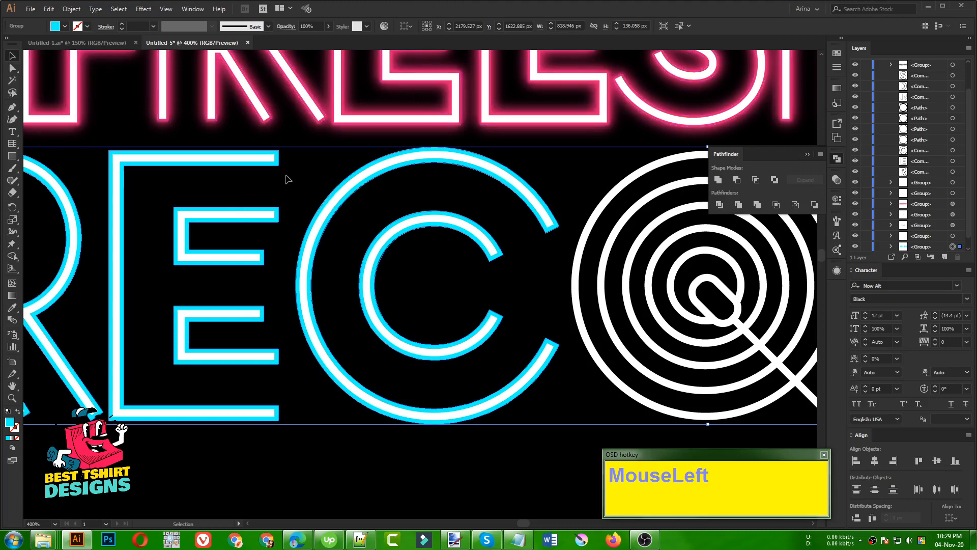
Copy the cyan RECORDS outline and apply a Gaussian Blur with a single-digit pixel radius to the original for a tight glow
key("ctrl")
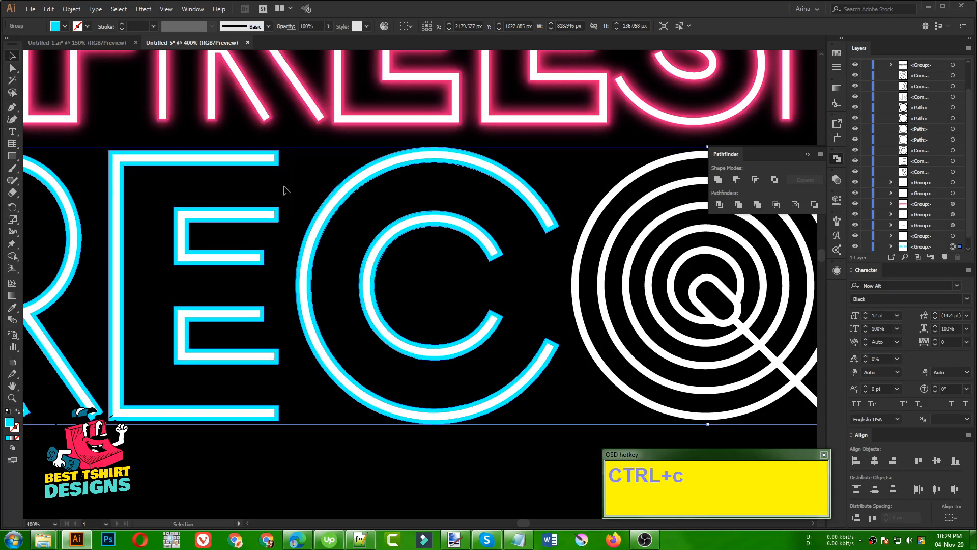
left_click(149, 14)
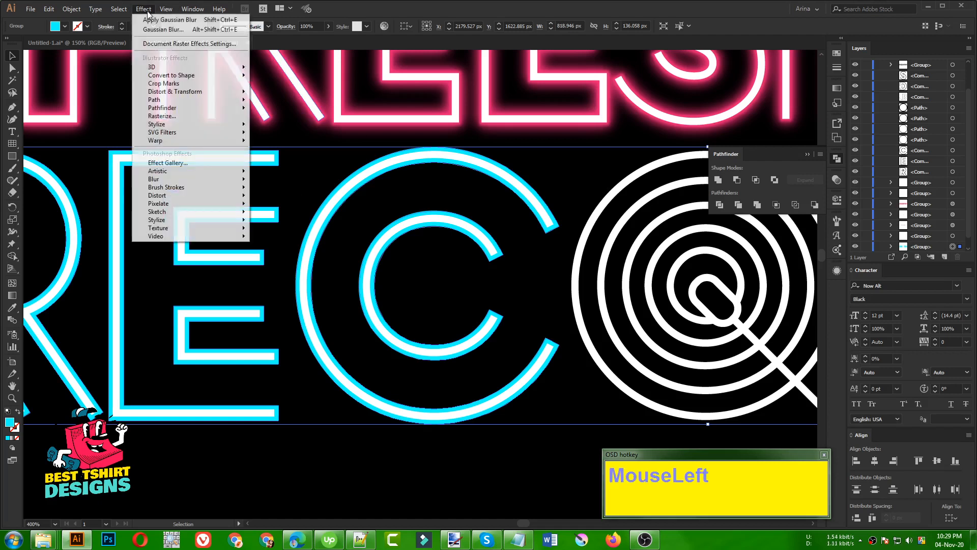
mouse_move(189, 182)
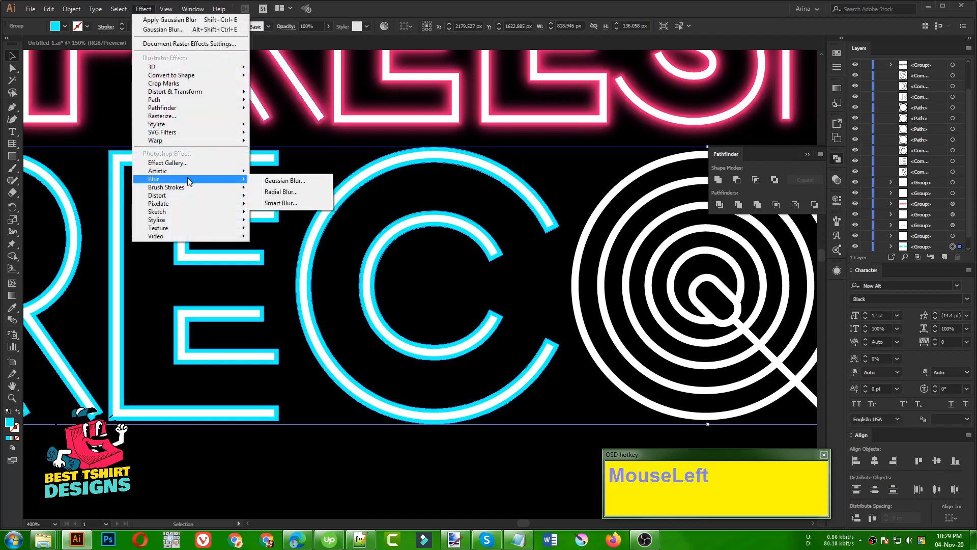
left_click(272, 181)
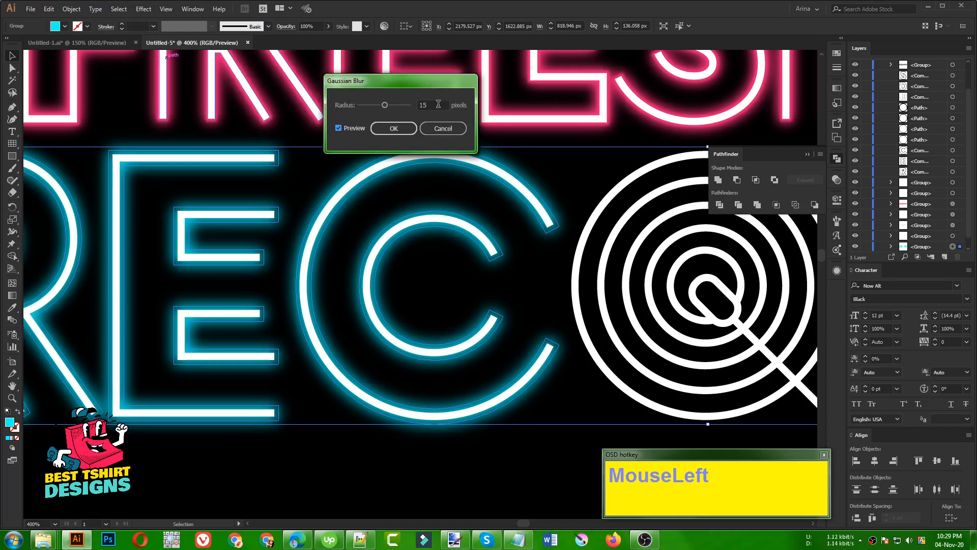
left_click(438, 103)
key("shift+Down")
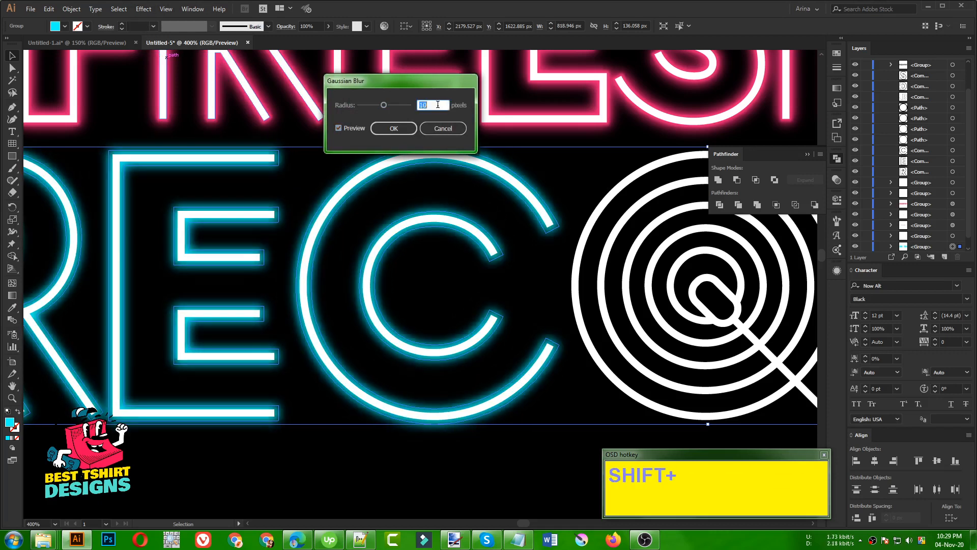
scroll(437, 105, "down", 1)
scroll(437, 105, "down", 2)
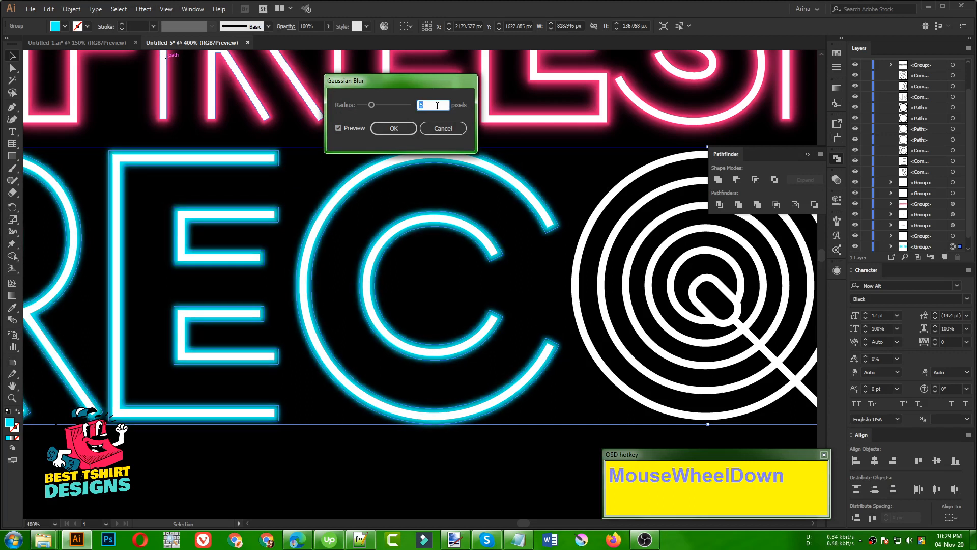
left_click(395, 129)
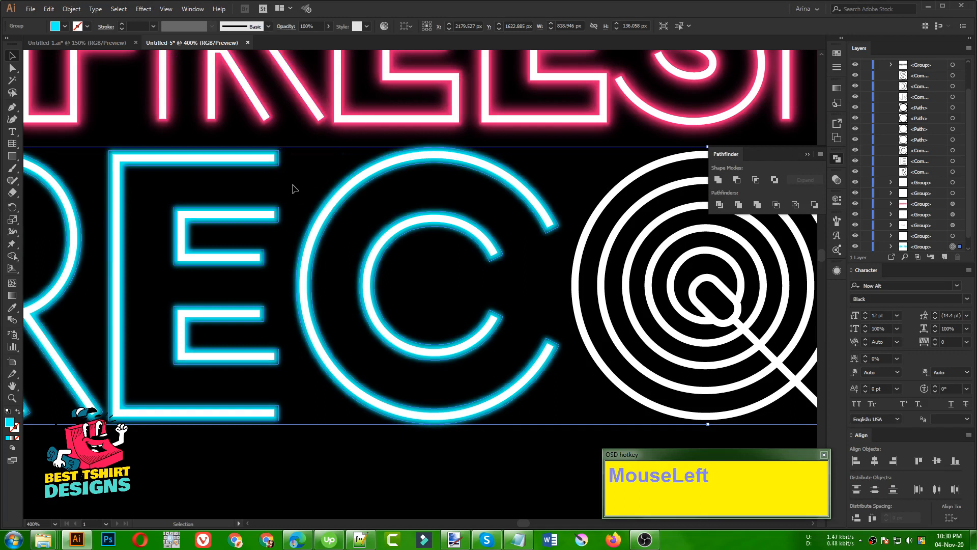
Paste the copied cyan RECORDS outline in place behind and apply Gaussian Blur to it as a second glow layer
key("ctrl")
key("ctrl+b")
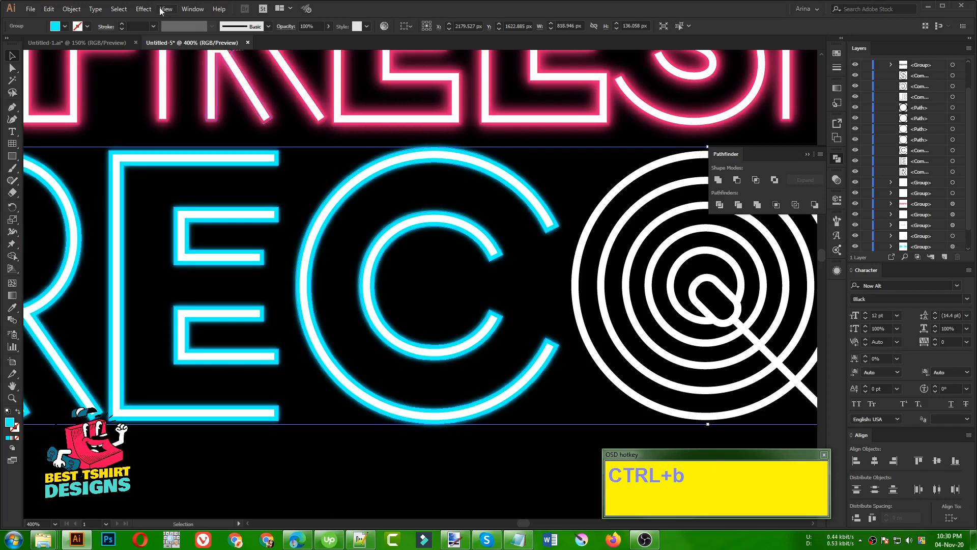
left_click(144, 9)
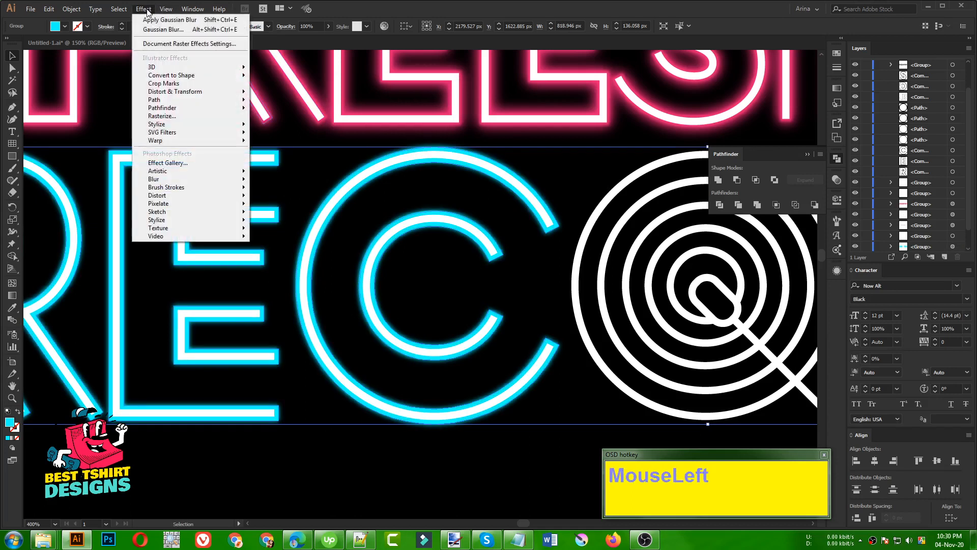
left_click(184, 22)
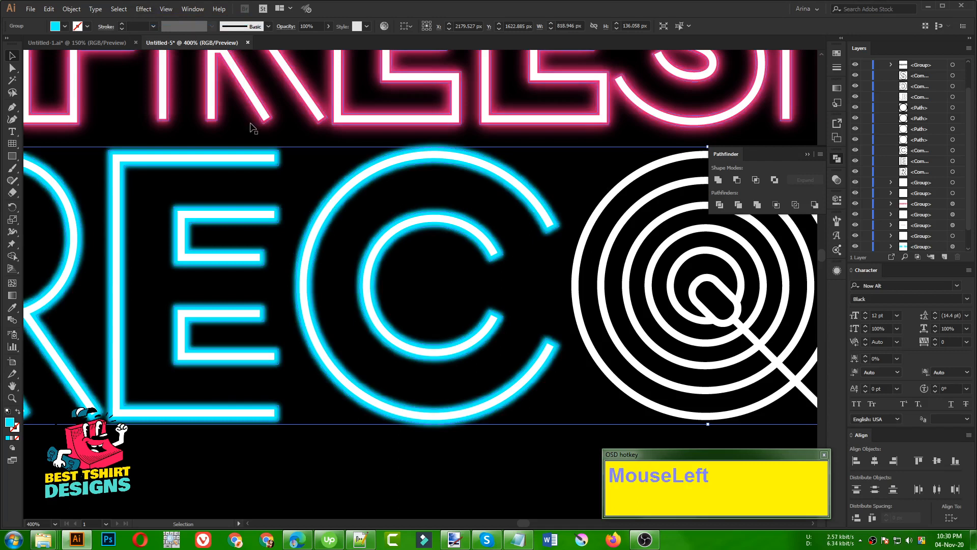
Paste another cyan RECORDS outline copy in place behind and apply a Gaussian Blur with a 10-pixel radius for a wider glow
key("ctrl")
key("ctrl+b")
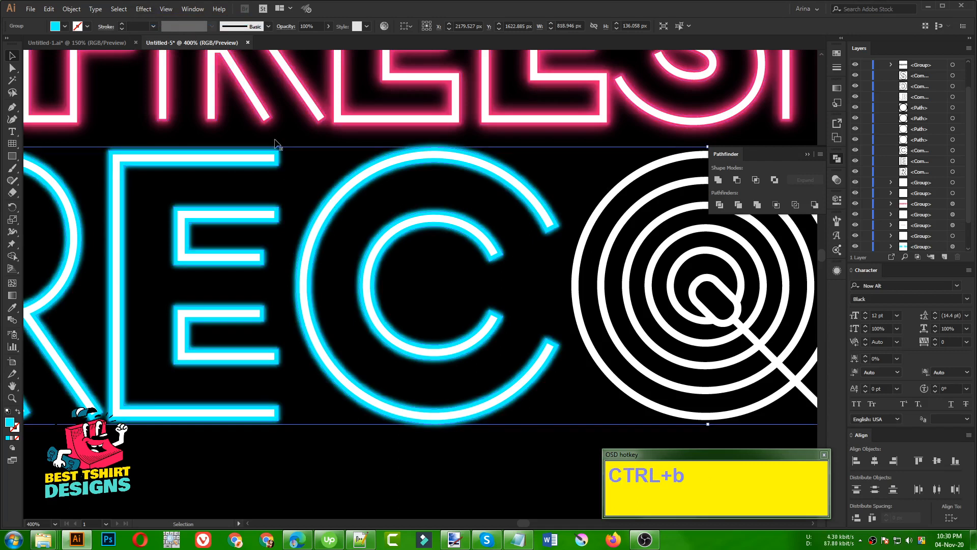
left_click(144, 9)
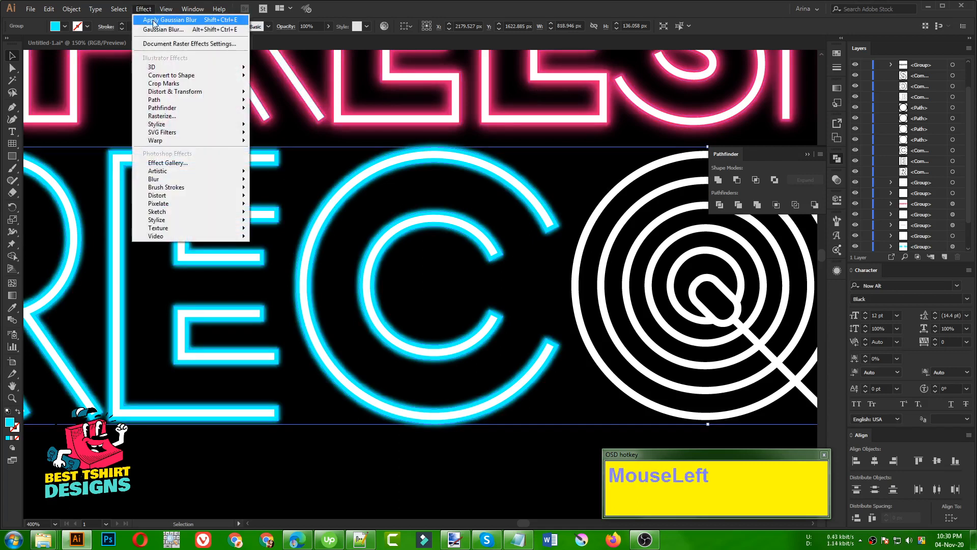
mouse_move(194, 181)
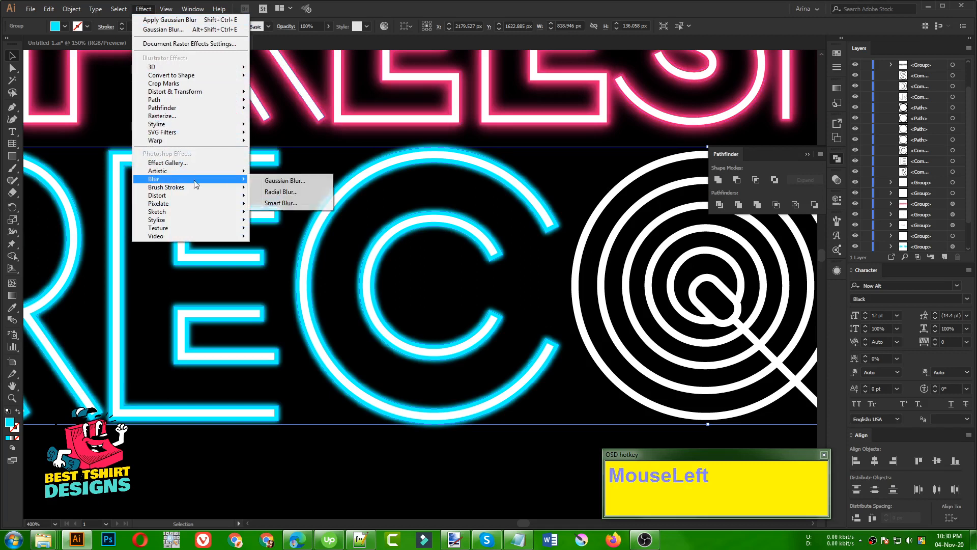
left_click(273, 181)
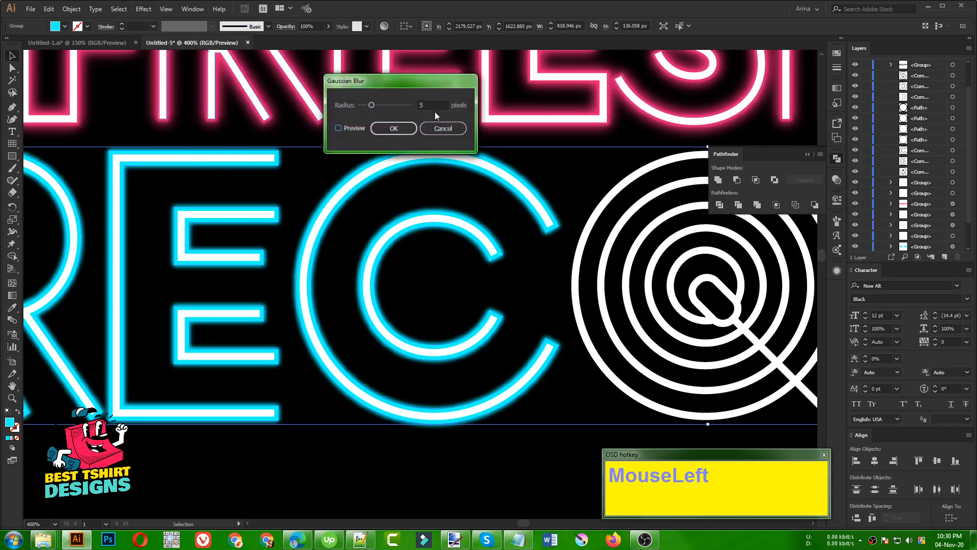
key("shift+Up")
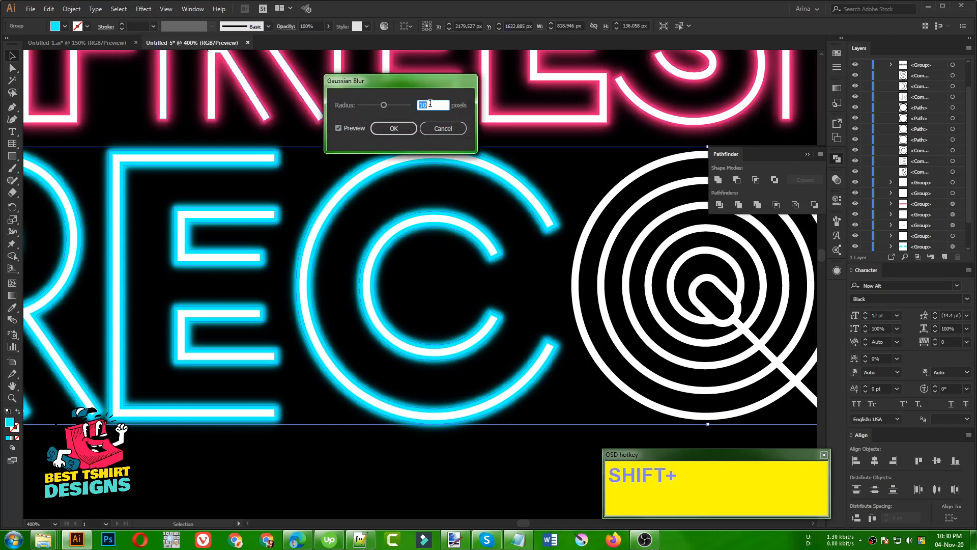
left_click(394, 131)
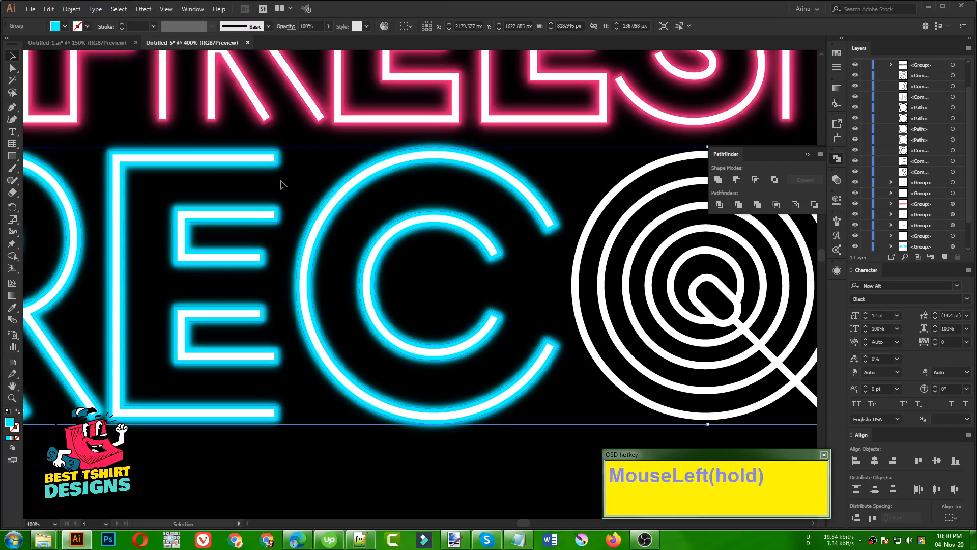
scroll(281, 179, "down", 2, "alt")
left_click(288, 356)
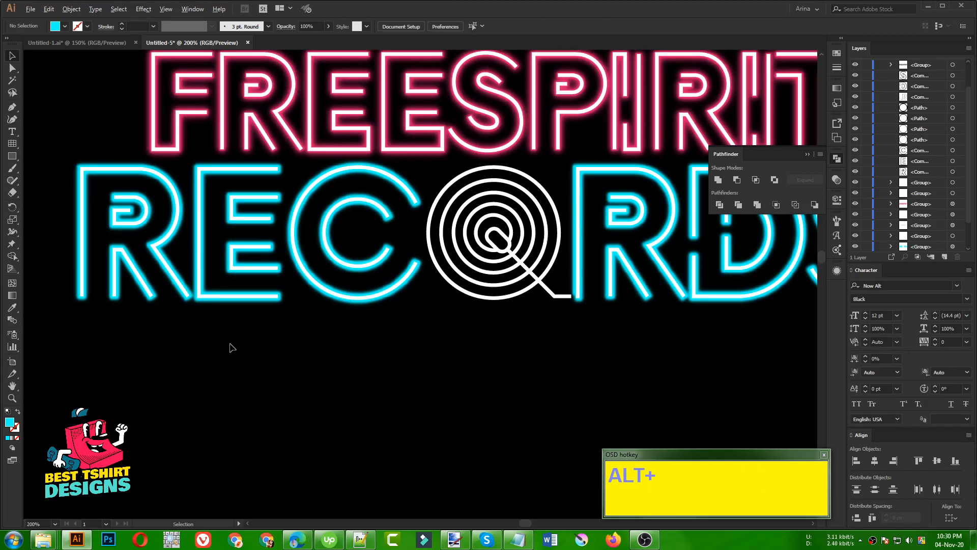
scroll(229, 345, "down", 1, "alt")
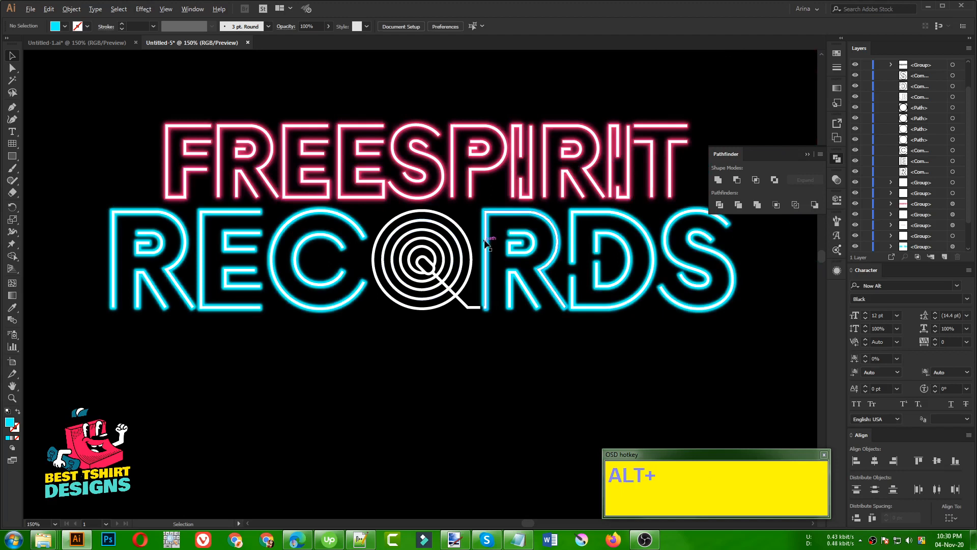
Unite the overlapping white rings and tonearm of the record-shaped O in RECORDS into one shape
scroll(484, 246, "up", 2, "alt")
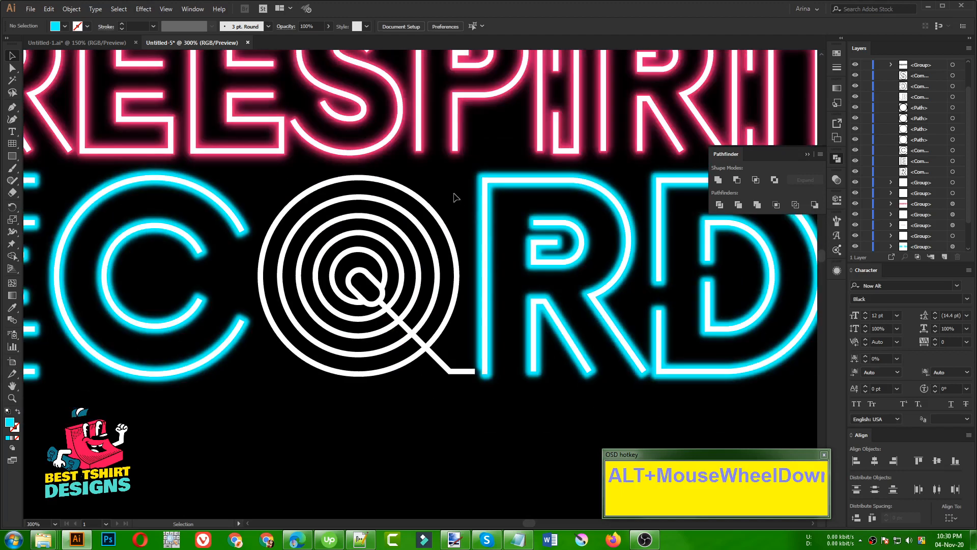
left_click_drag(453, 194, 348, 381)
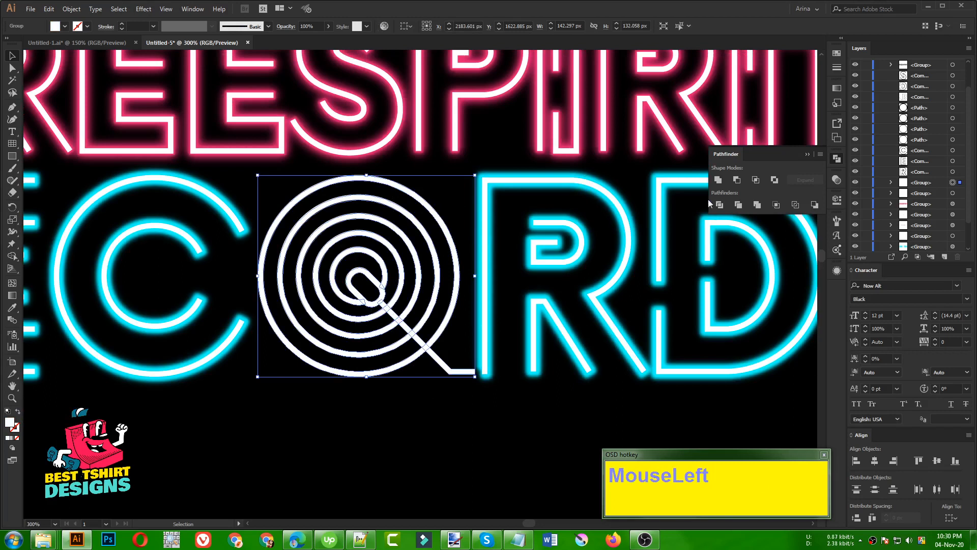
left_click(718, 180)
scroll(397, 292, "up", 2, "alt")
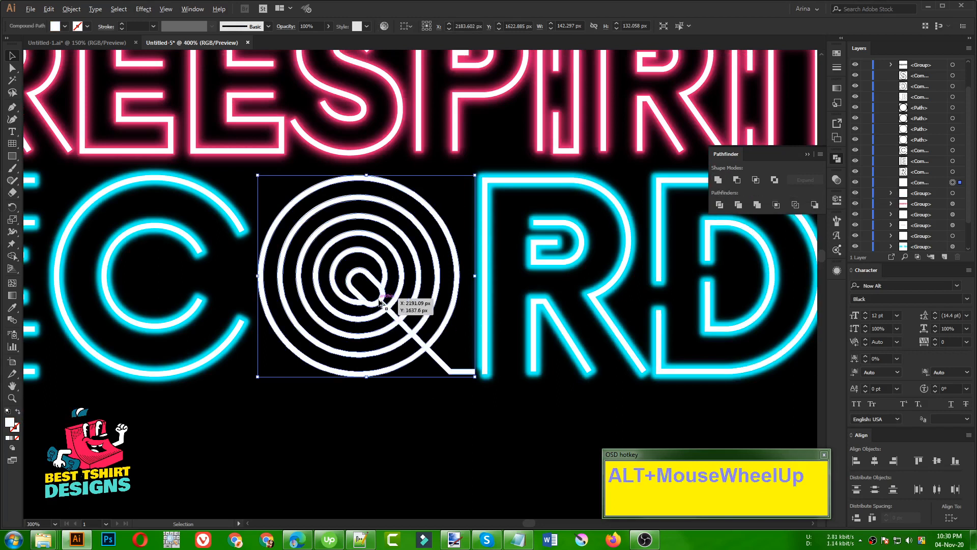
key("ctrl+z")
left_click(413, 280)
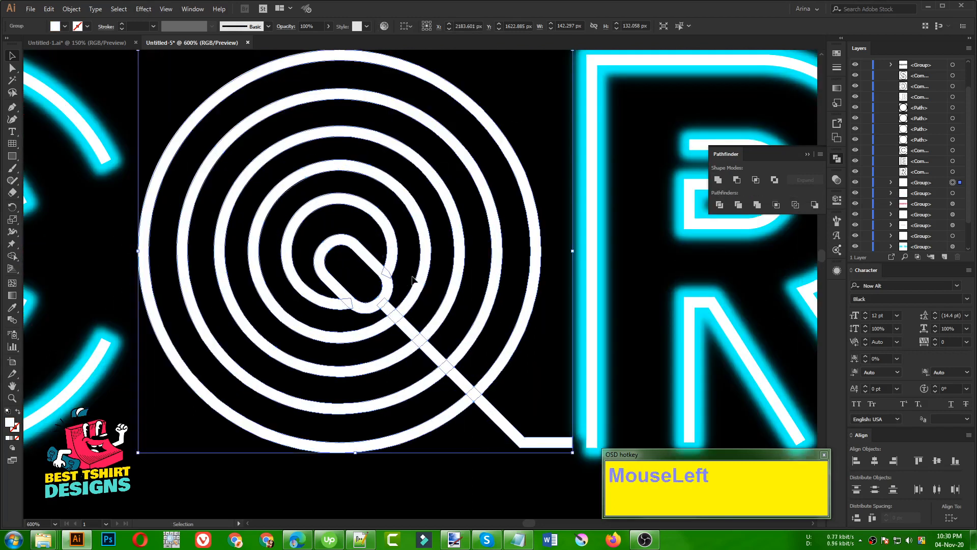
left_click(283, 245)
scroll(468, 293, "up", 2)
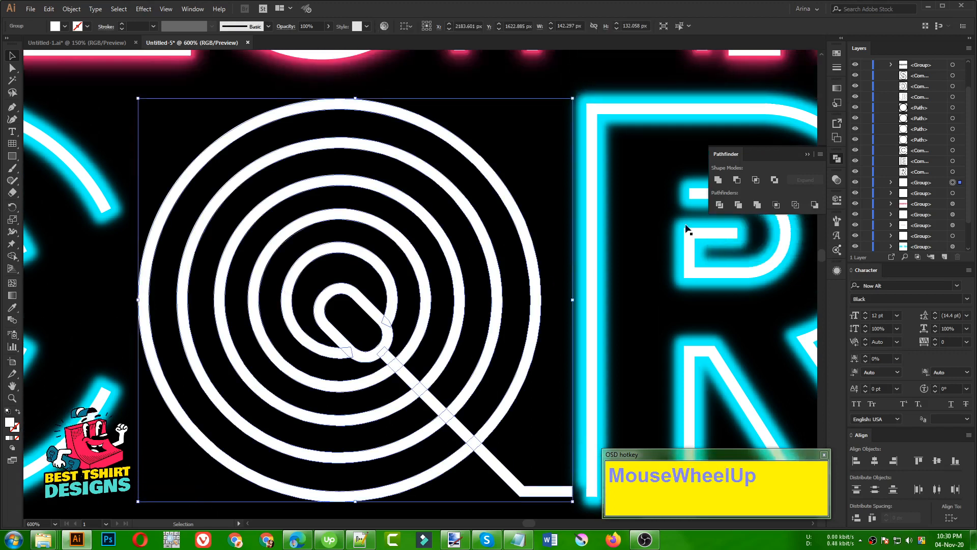
left_click(717, 180)
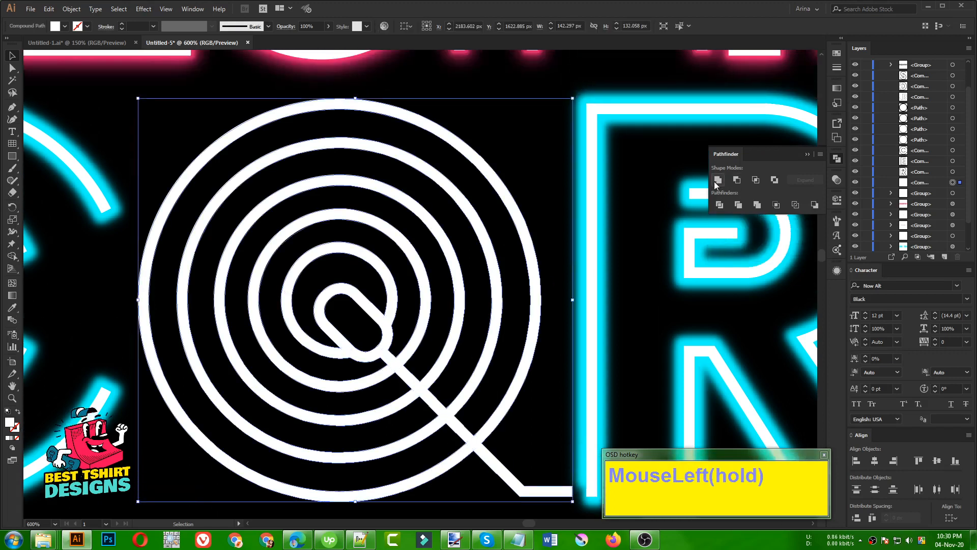
Move the united record-shaped O about 2 px left to balance its spacing between the C and the R
scroll(333, 344, "down", 1)
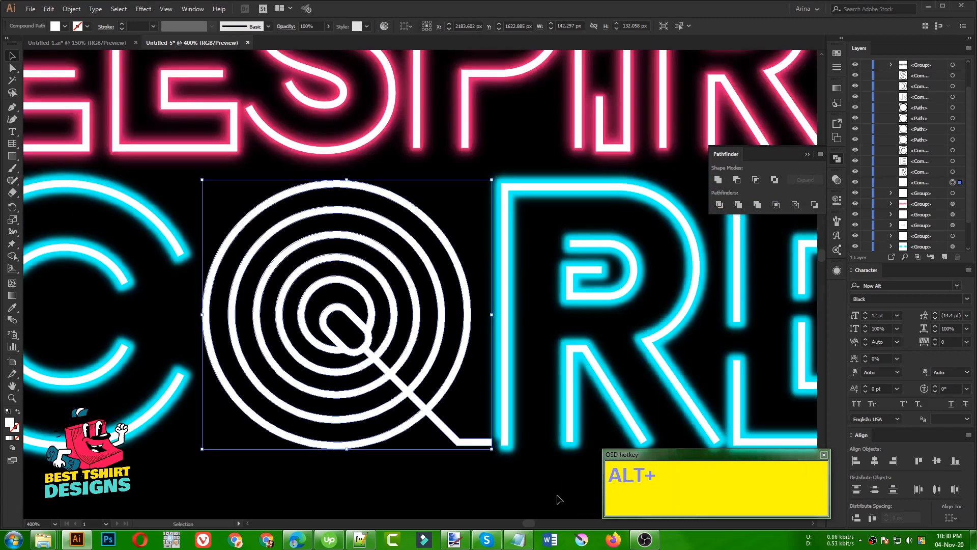
key("Left")
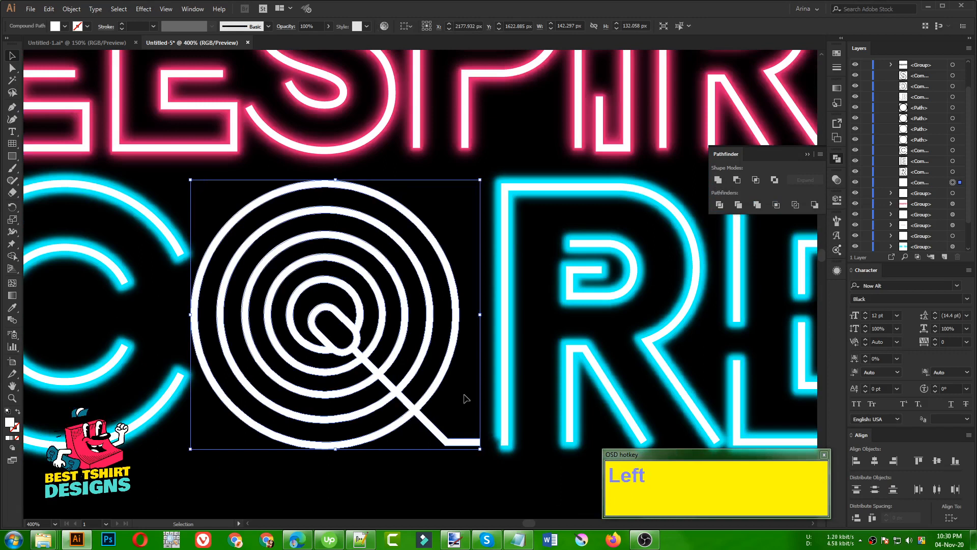
left_click_drag(450, 353, 457, 353)
scroll(347, 349, "down", 1)
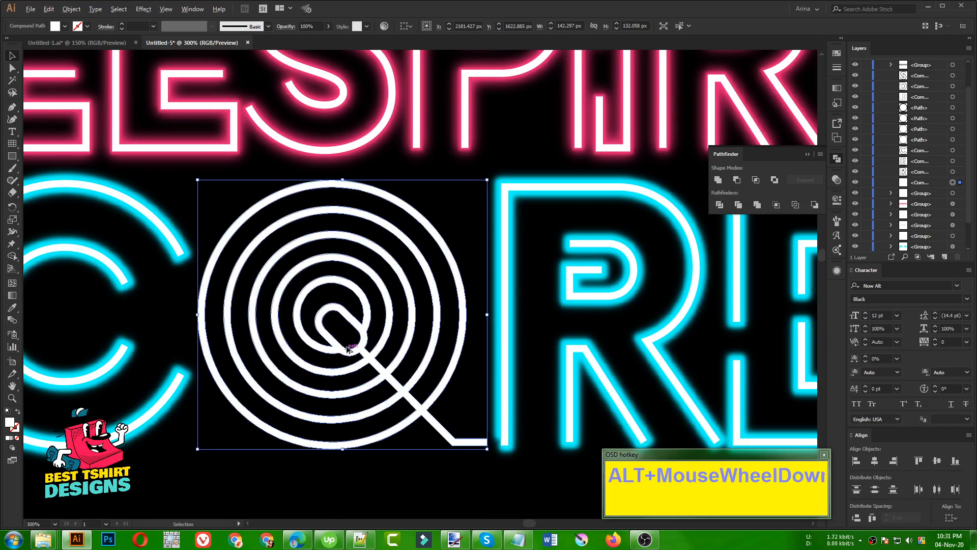
scroll(347, 349, "down", 1)
left_click(312, 464)
scroll(369, 357, "up", 2)
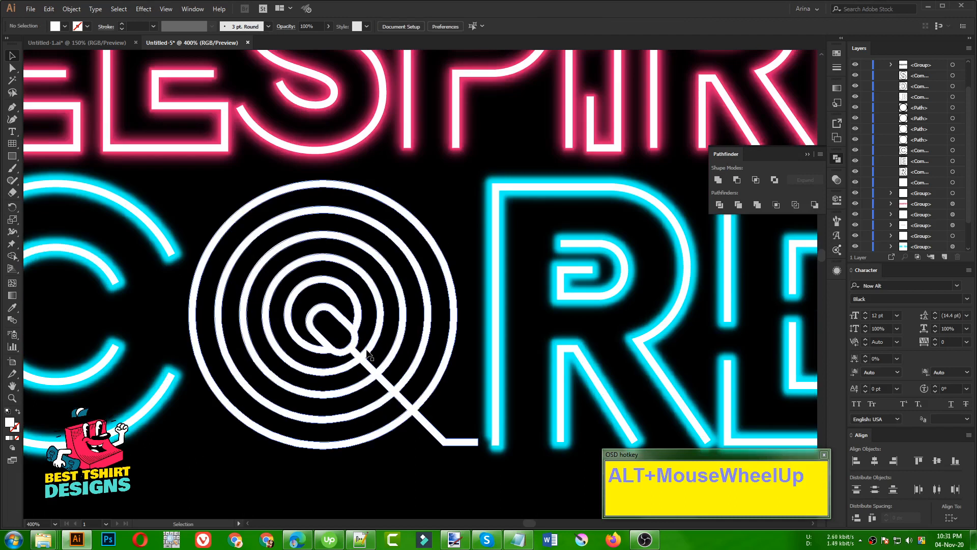
Offset the record-shaped O's path by 1 px with miter joins and a miter limit of 4
left_click(369, 355)
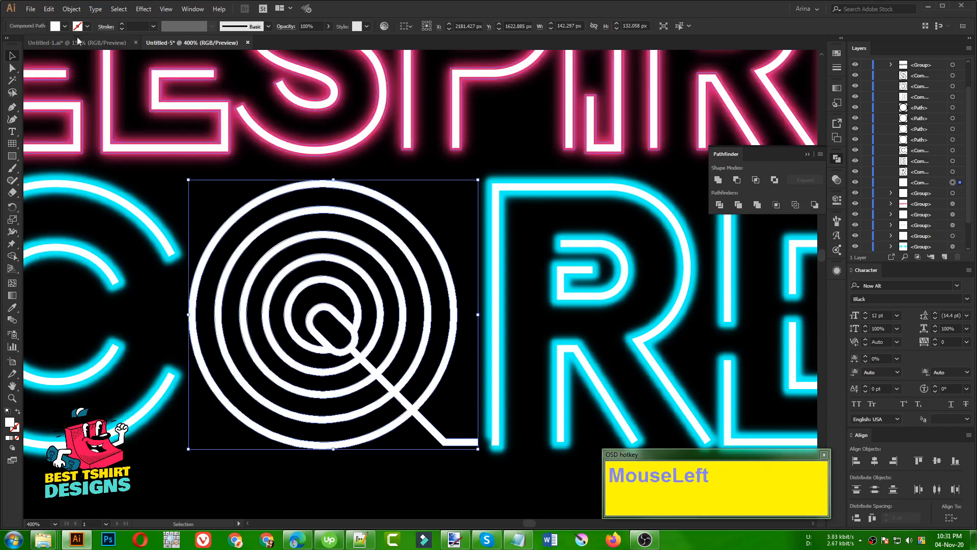
left_click(71, 9)
left_click_drag(75, 26, 84, 242)
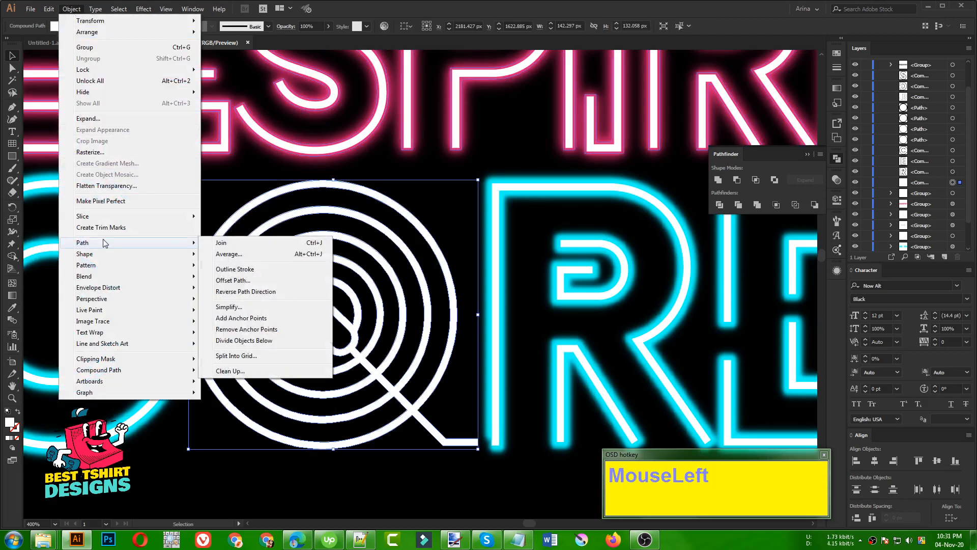
left_click(285, 279)
left_click(68, 146)
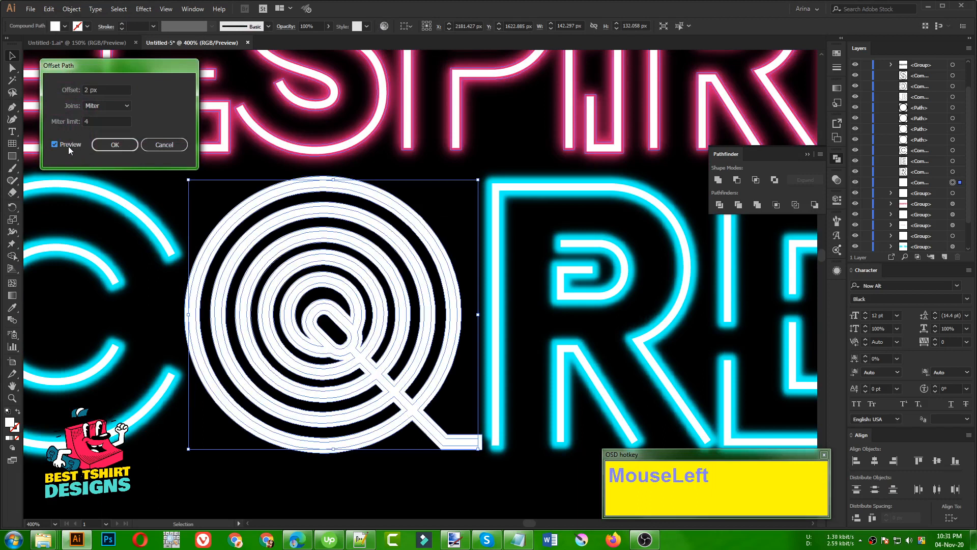
scroll(103, 91, "down", 1)
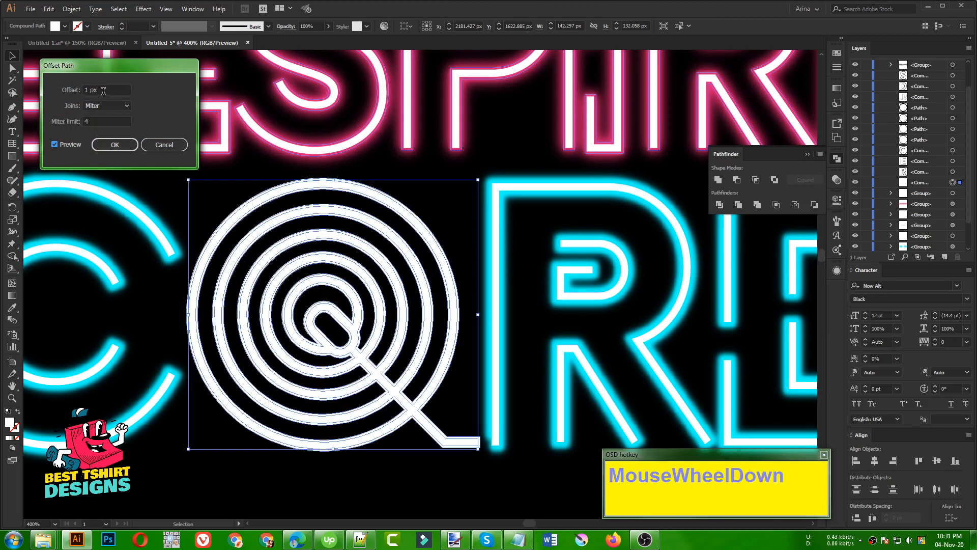
left_click(114, 145)
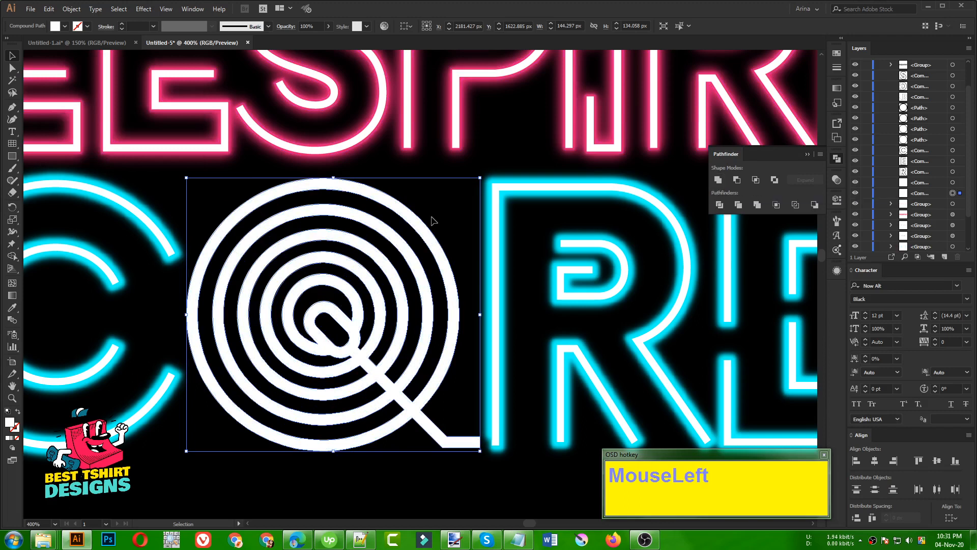
Cut the enlarged record outline and paste it in place behind the original thin white record
key("ctrl")
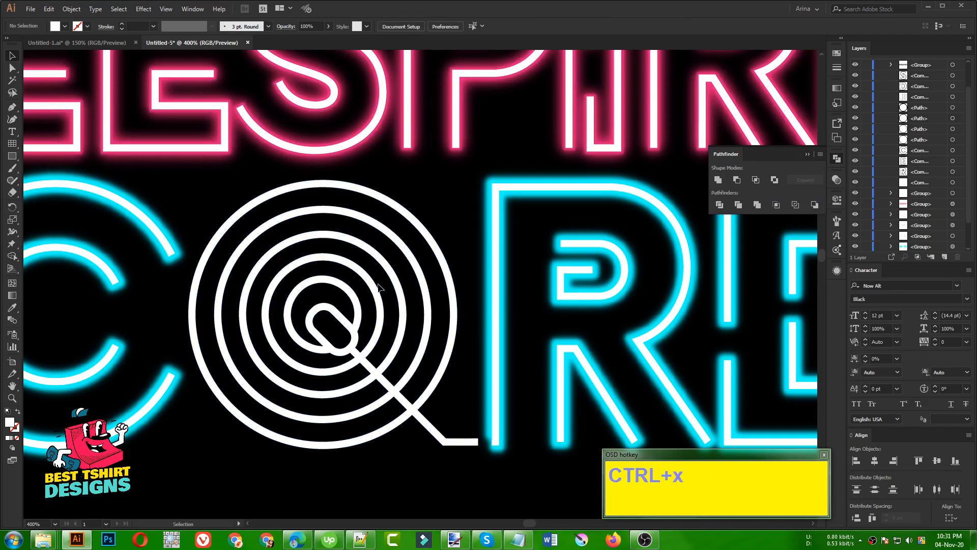
left_click(371, 283)
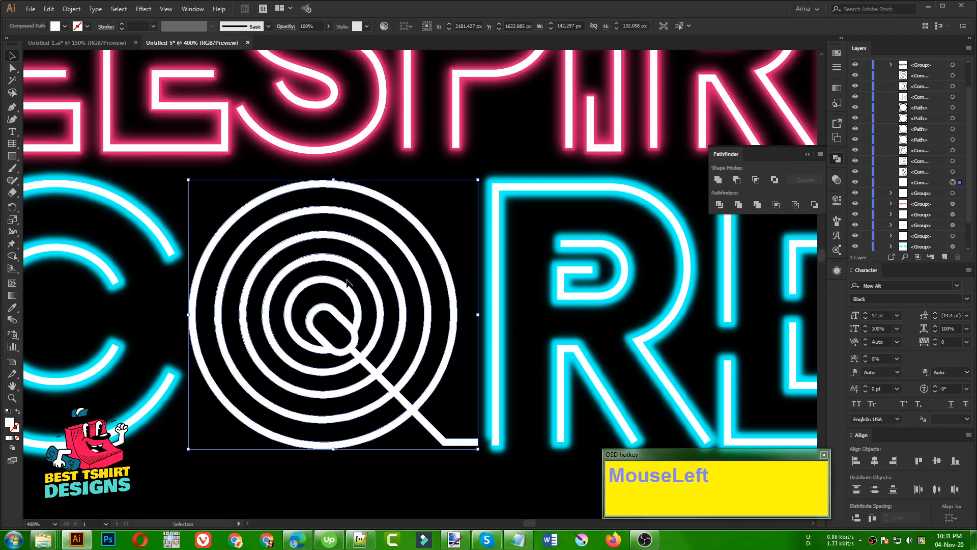
key("ctrl+b")
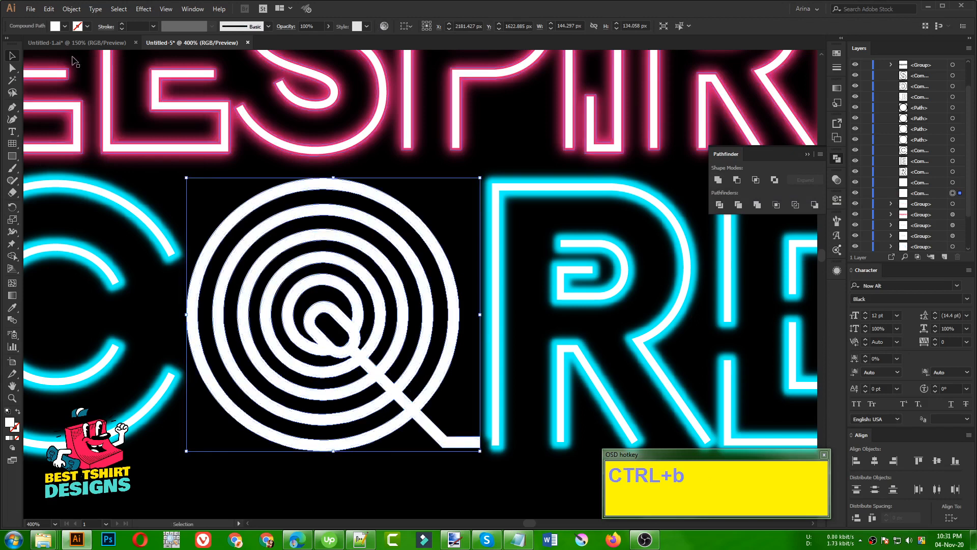
Fill the enlarged record outline behind the white rings with orange
left_click(62, 27)
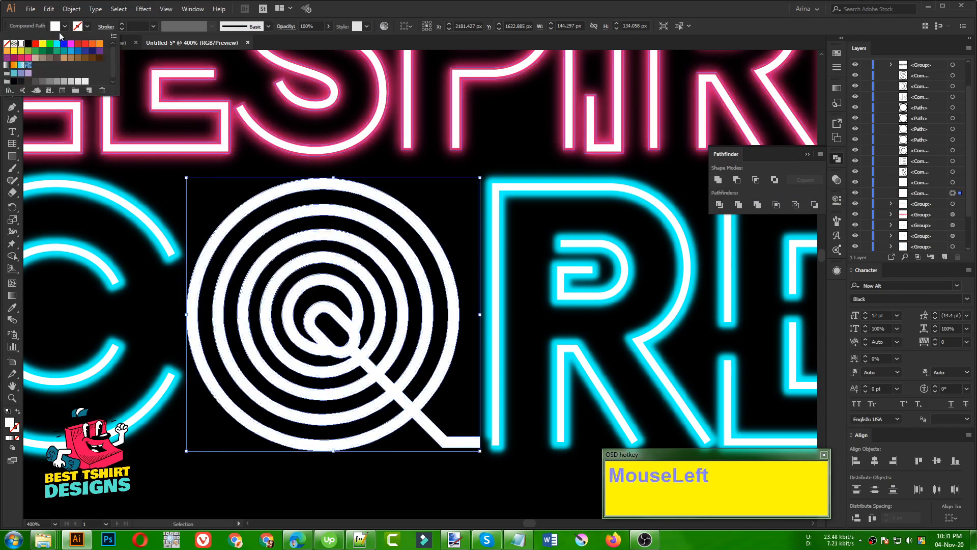
left_click(15, 51)
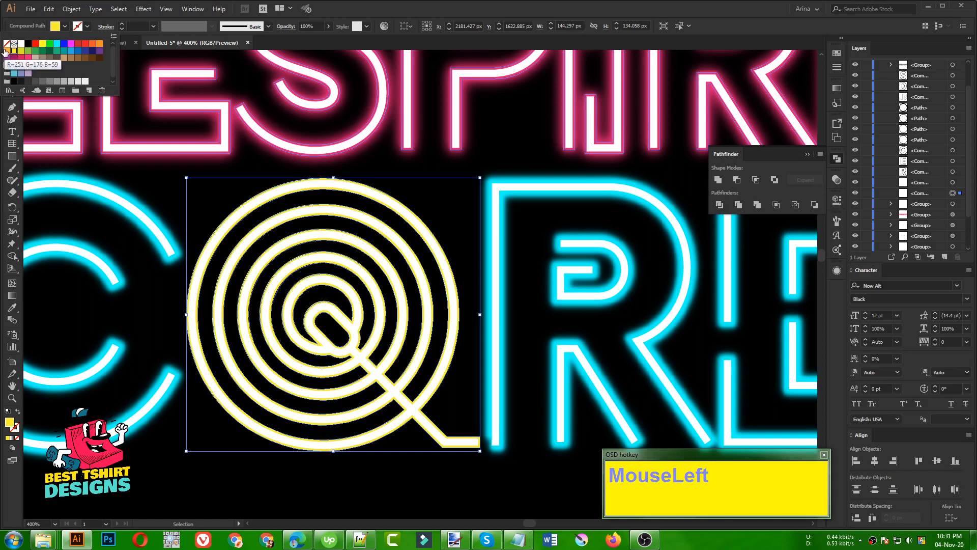
left_click(6, 50)
left_click(99, 44)
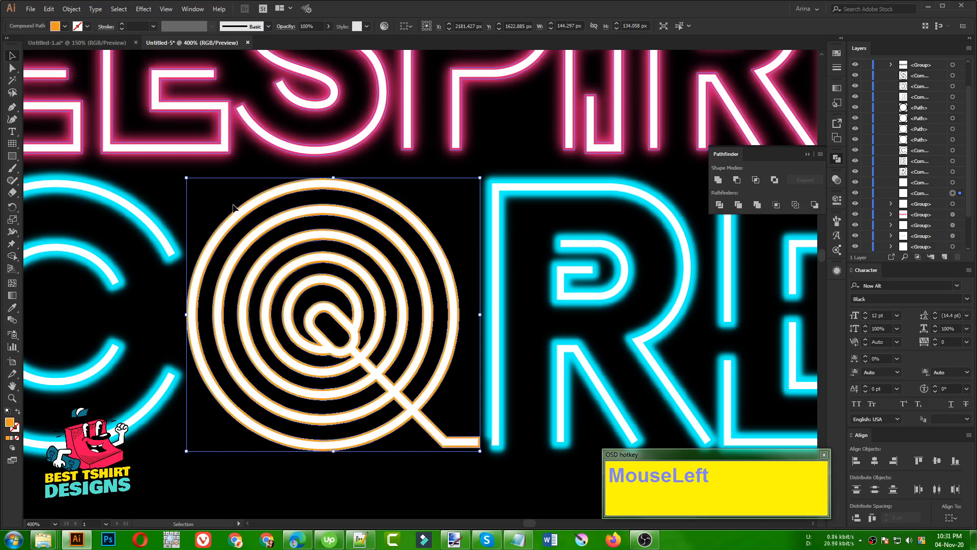
scroll(262, 269, "up", 1)
scroll(411, 271, "down", 1)
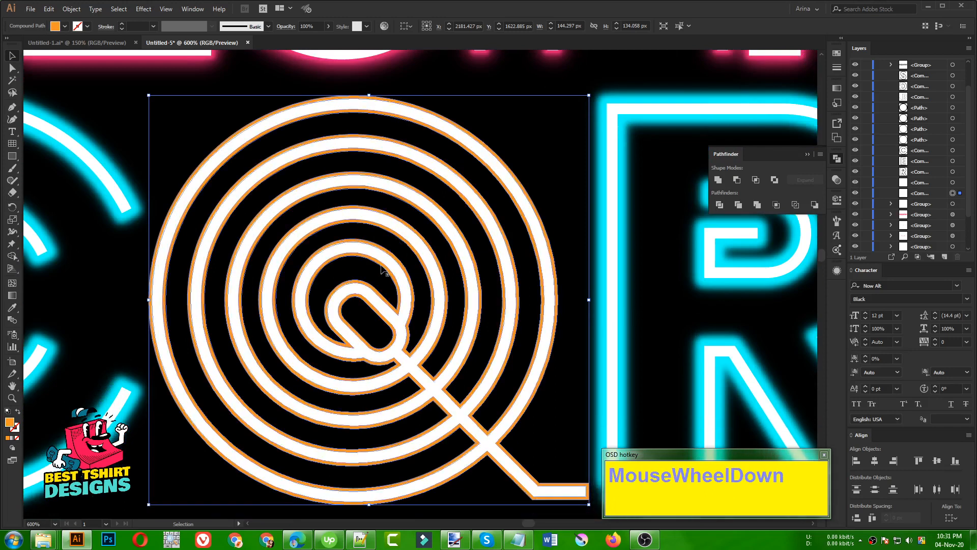
Copy the orange record outline and apply a 3-pixel Gaussian Blur to the original
key("ctrl")
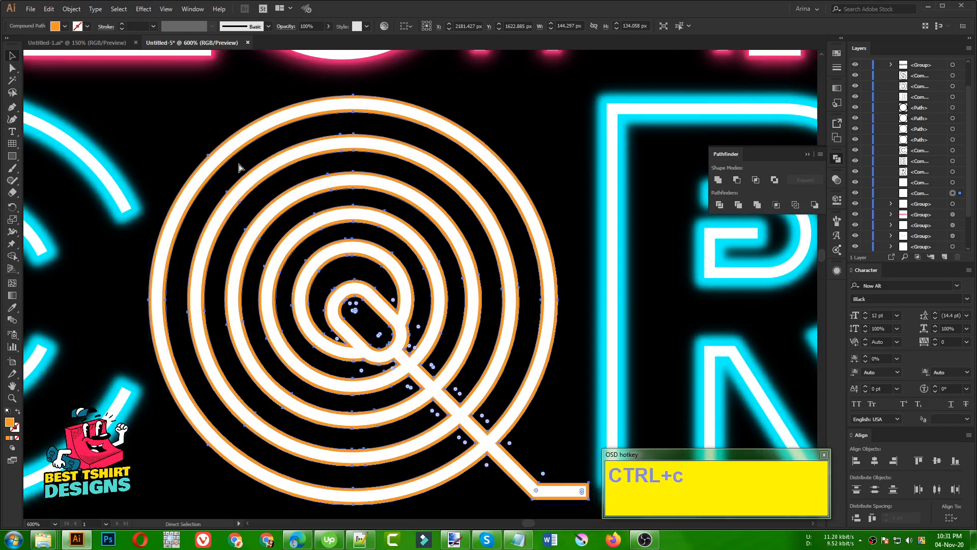
left_click(143, 10)
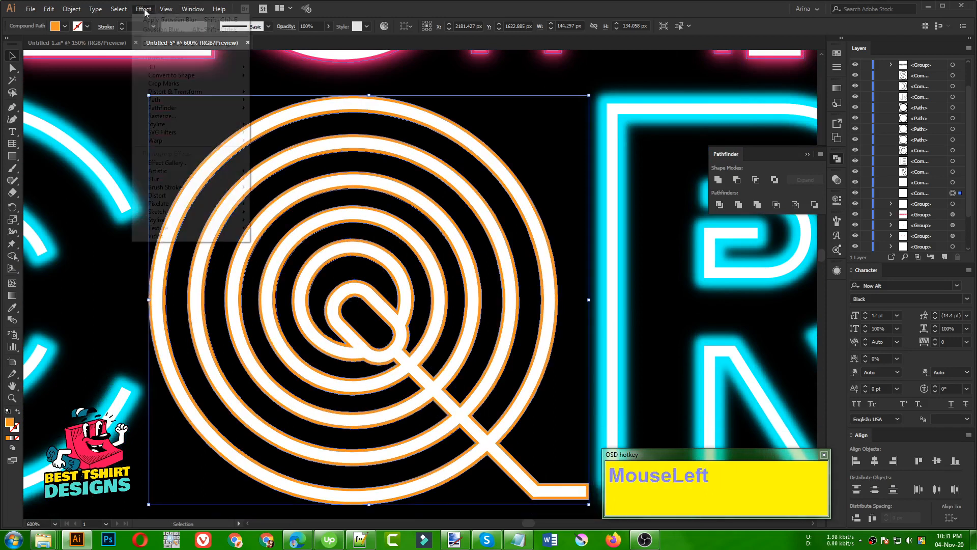
mouse_move(194, 182)
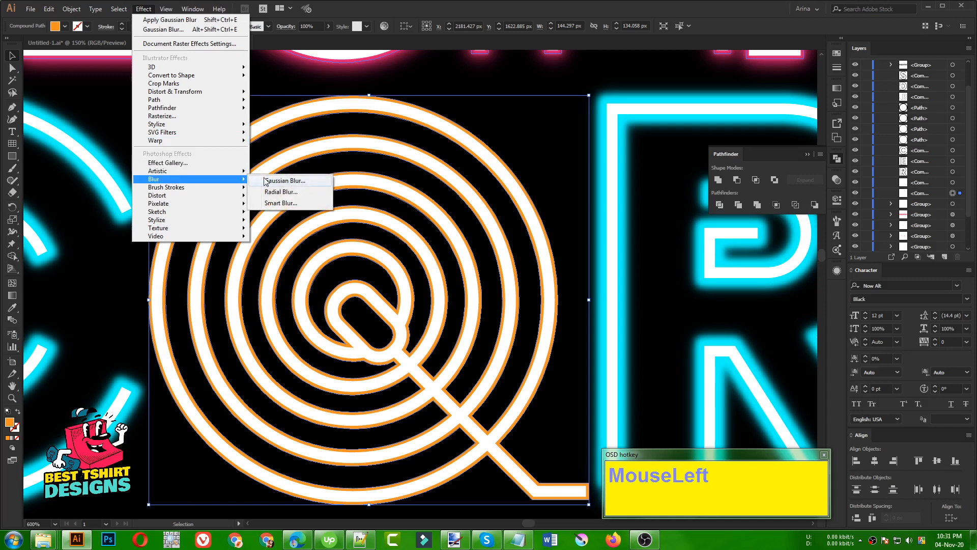
left_click(284, 181)
left_click(339, 128)
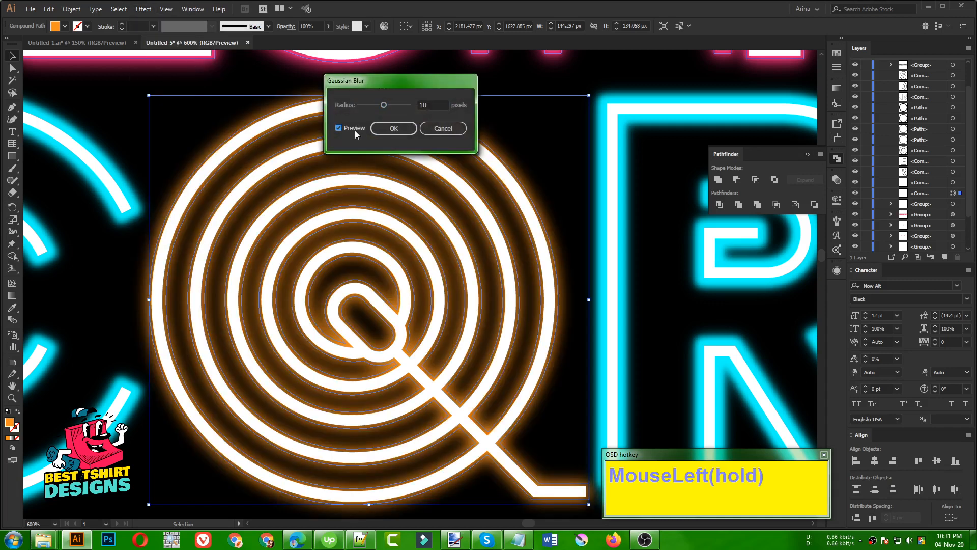
left_click(430, 105)
scroll(432, 106, "down", 1)
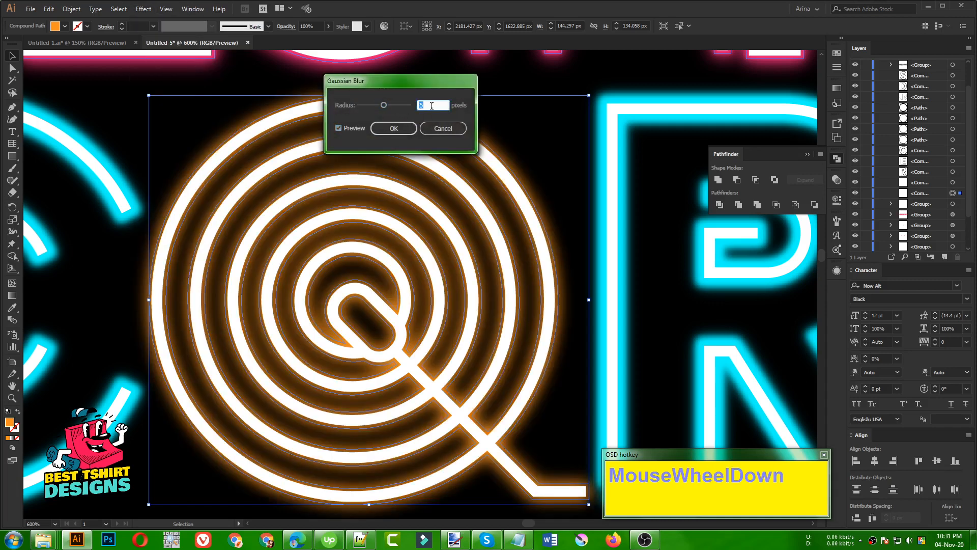
scroll(431, 105, "down", 2)
scroll(432, 105, "up", 1)
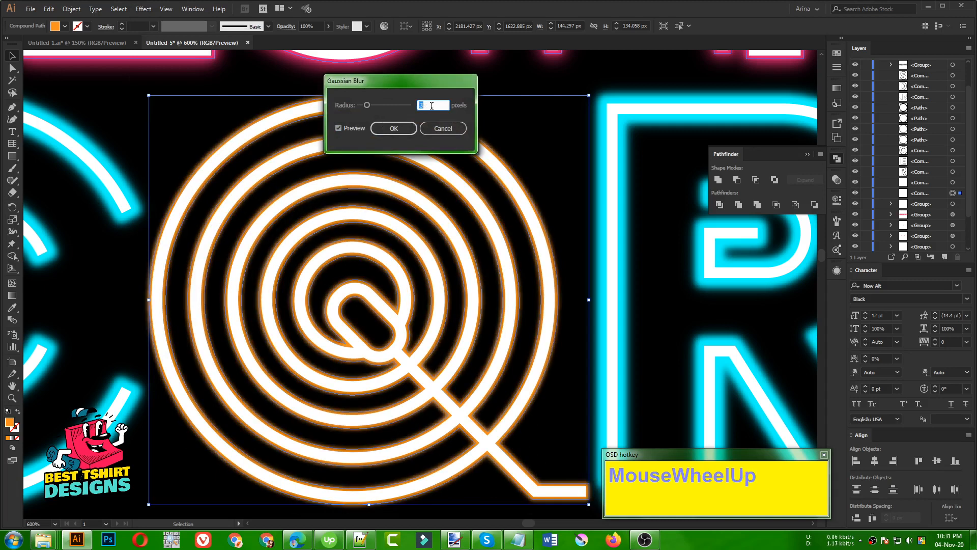
left_click(396, 130)
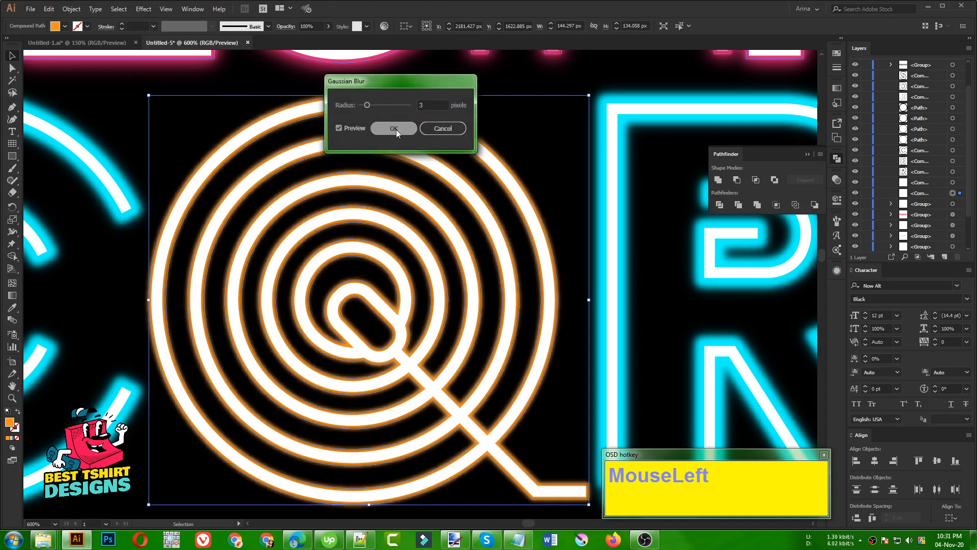
Paste the copied orange record outline in place behind the blurred one and give it a 5-pixel Gaussian Blur
key("ctrl")
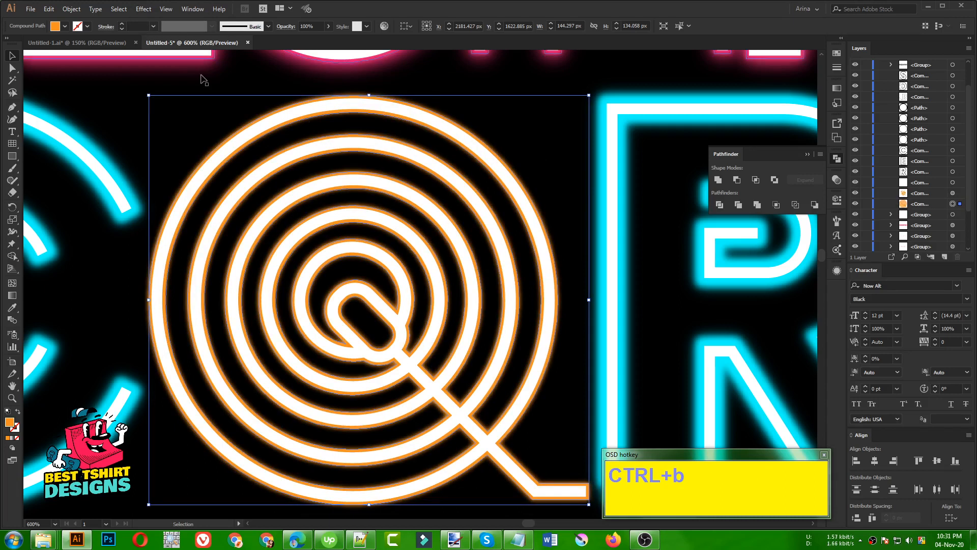
left_click(143, 9)
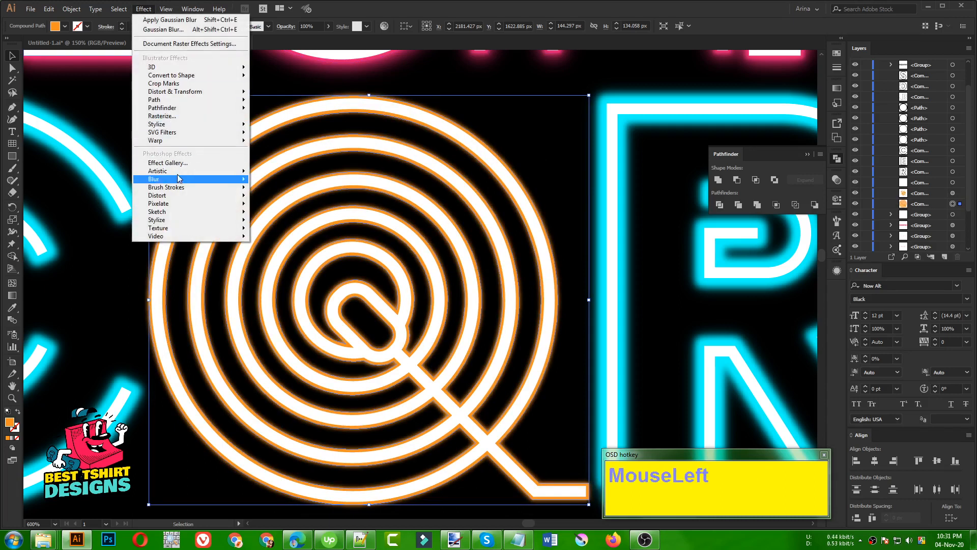
mouse_move(188, 179)
left_click(263, 180)
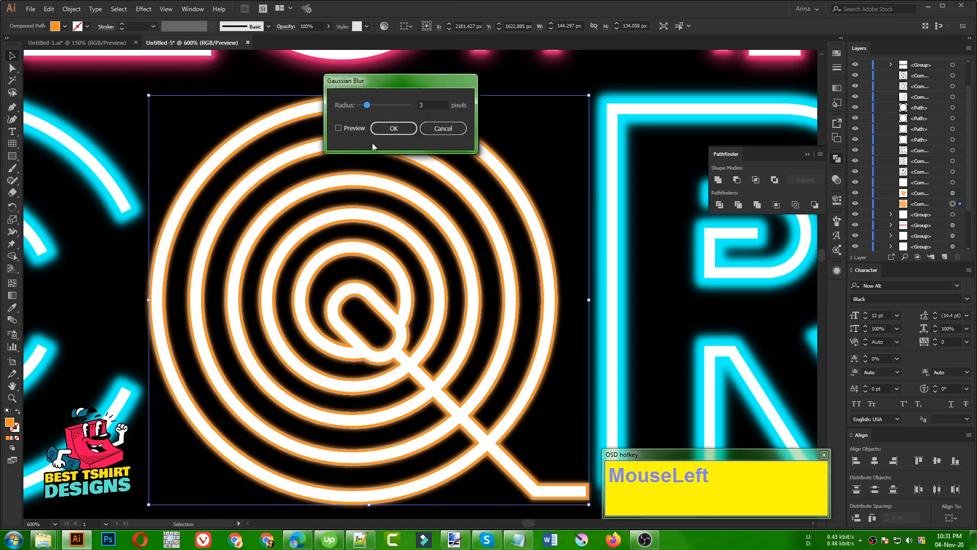
left_click(339, 127)
left_click(435, 103)
scroll(435, 101, "up", 1)
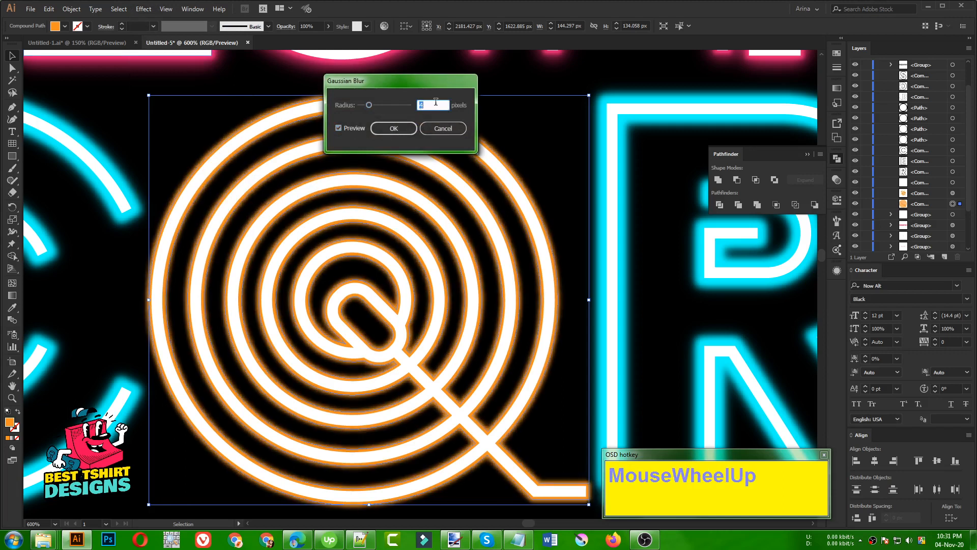
scroll(436, 102, "up", 1)
left_click(395, 129)
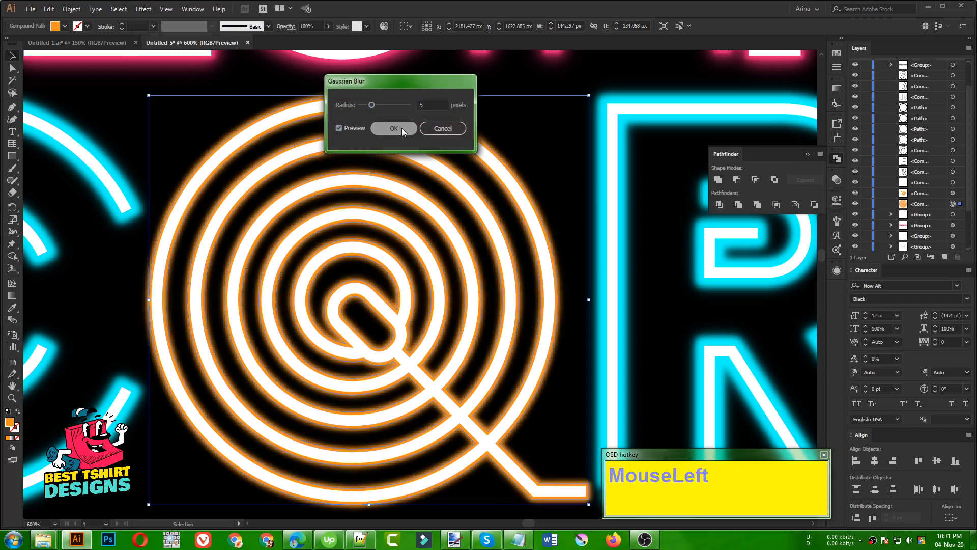
Paste another orange record outline behind with a 10-pixel Gaussian Blur, deselect it and collapse the Pathfinder panel
key("ctrl")
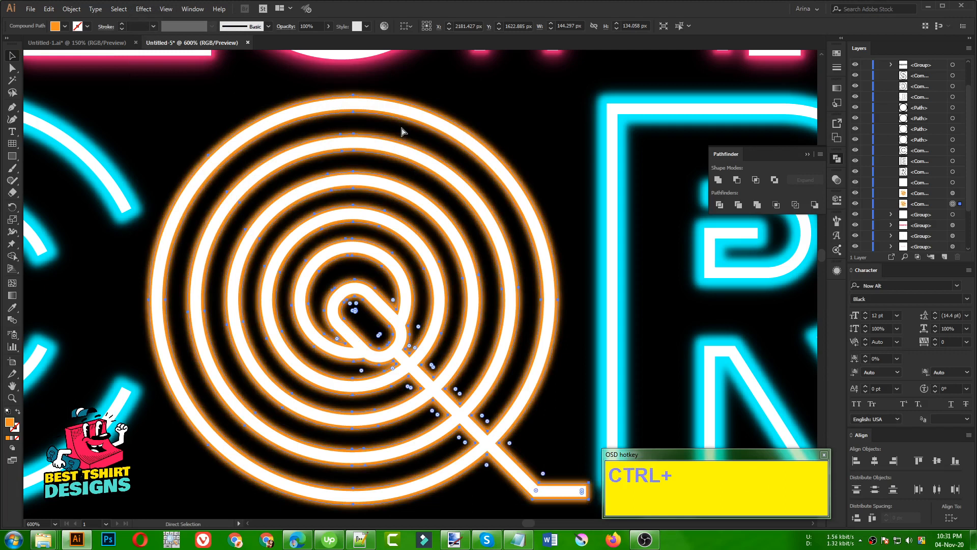
key("ctrl+b")
left_click(146, 10)
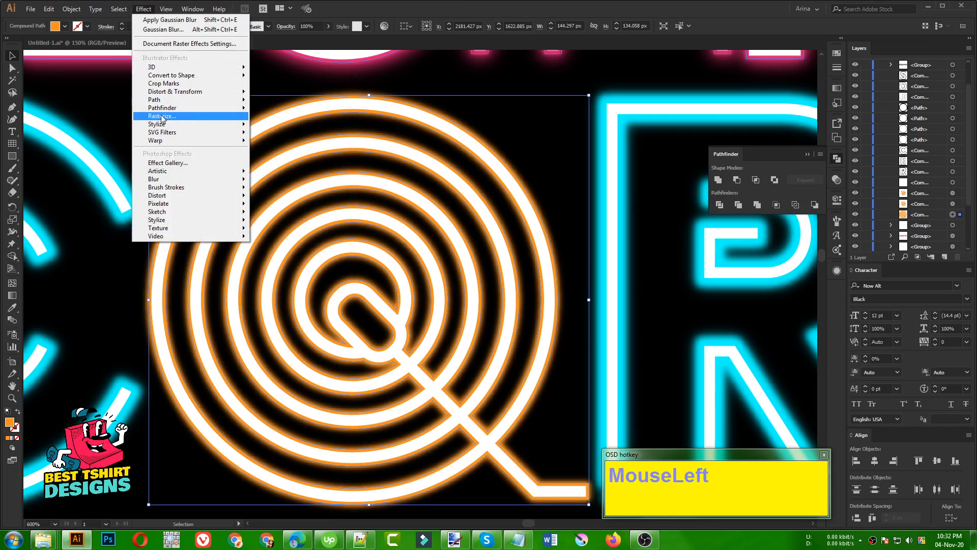
mouse_move(221, 179)
left_click(267, 180)
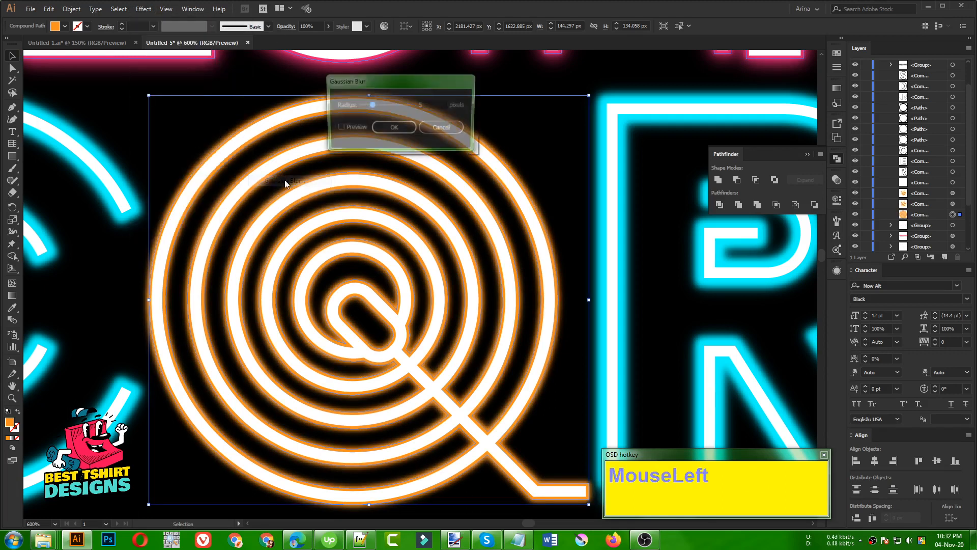
key("shift+Up")
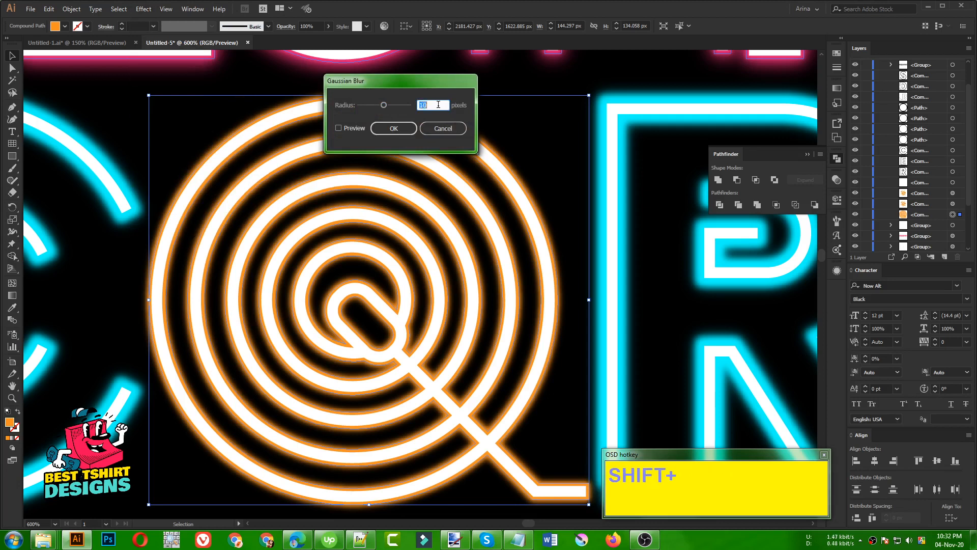
left_click(338, 128)
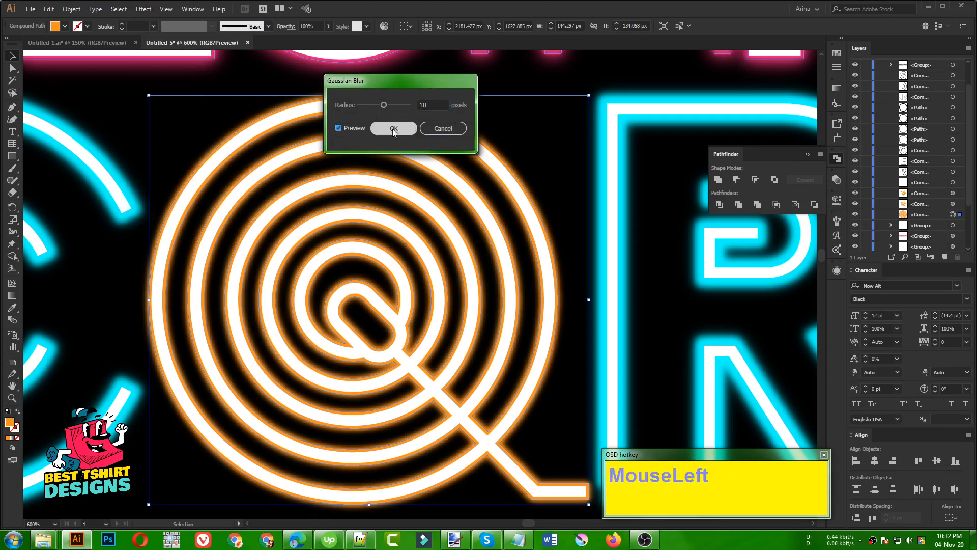
left_click(393, 129)
scroll(396, 155, "down", 4)
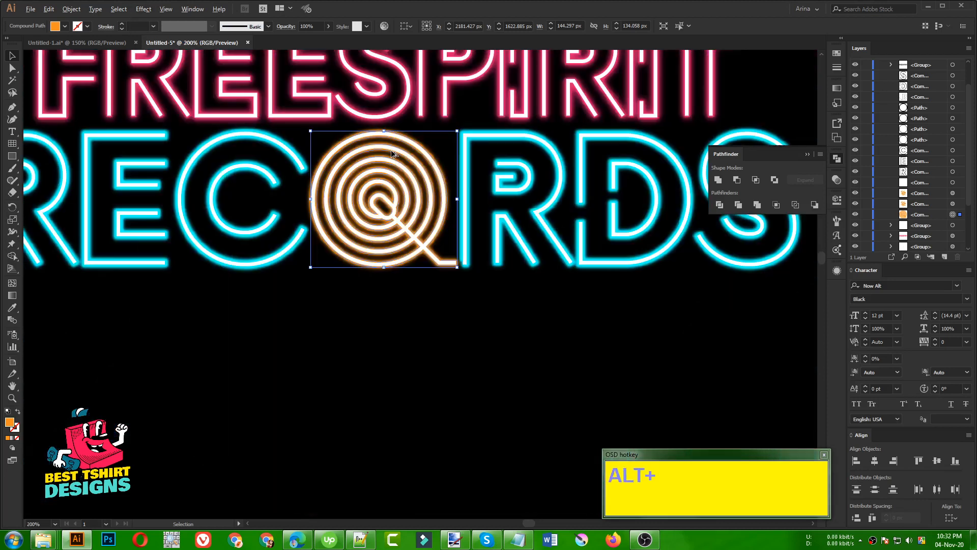
left_click(402, 283)
scroll(401, 277, "up", 3)
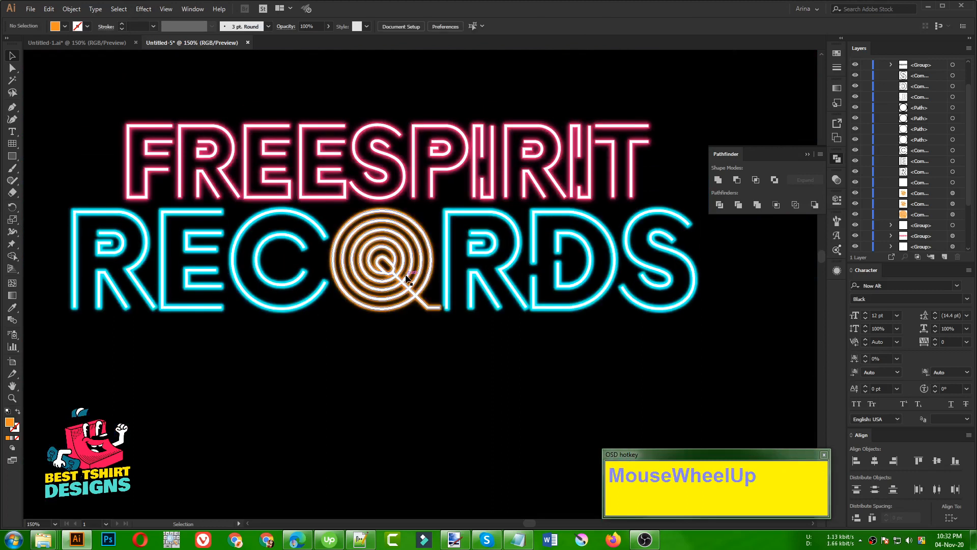
left_click(354, 381)
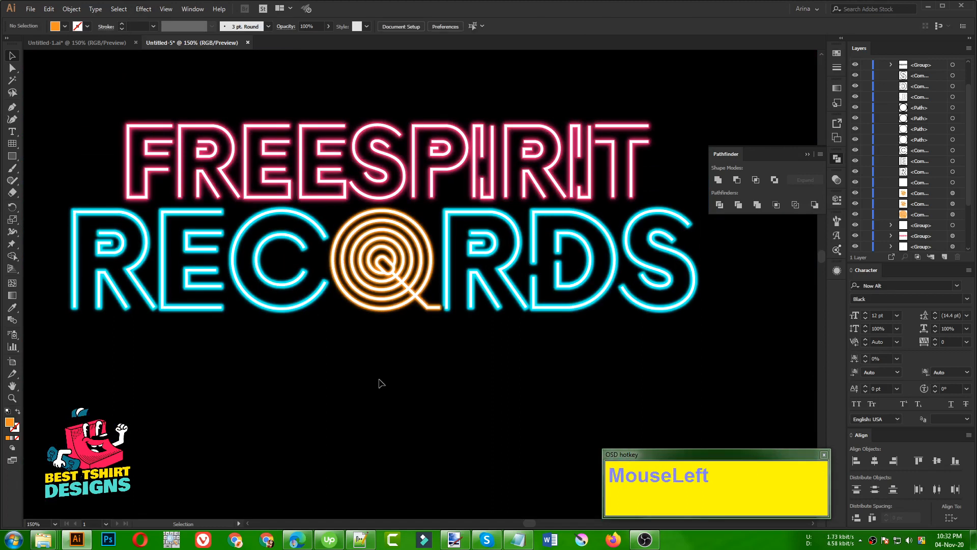
left_click(836, 160)
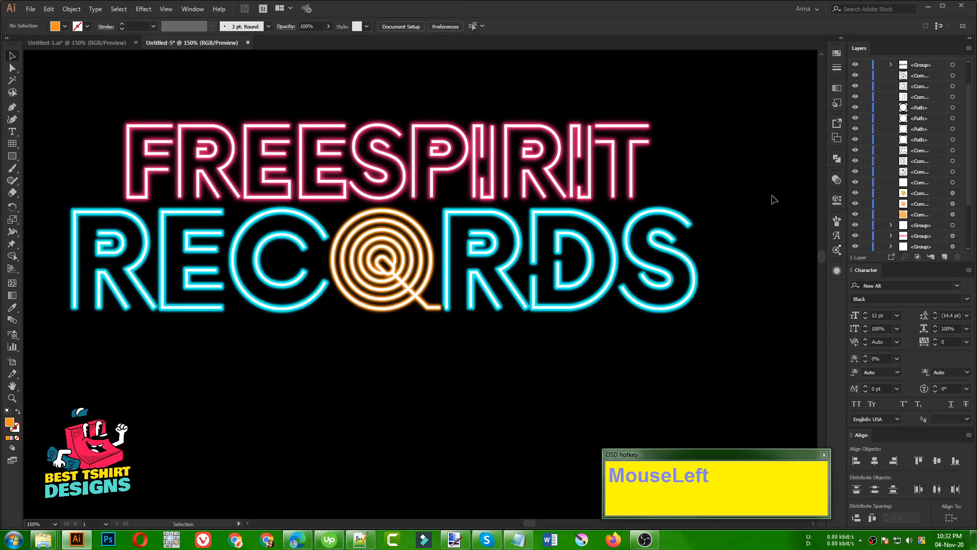
Switch to the browser and examine the Jazz Music and Retro Music signs in the neon music design image results
left_click(297, 539)
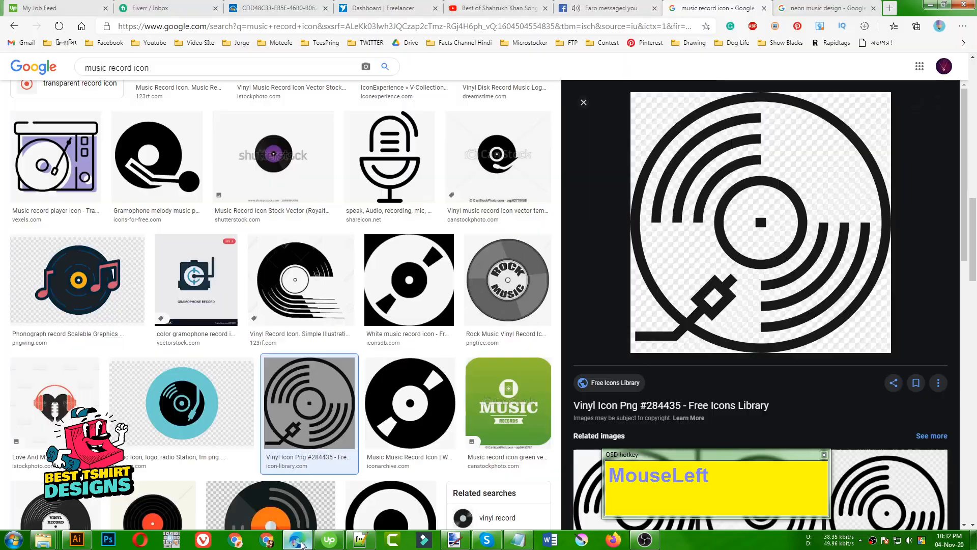
left_click(809, 8)
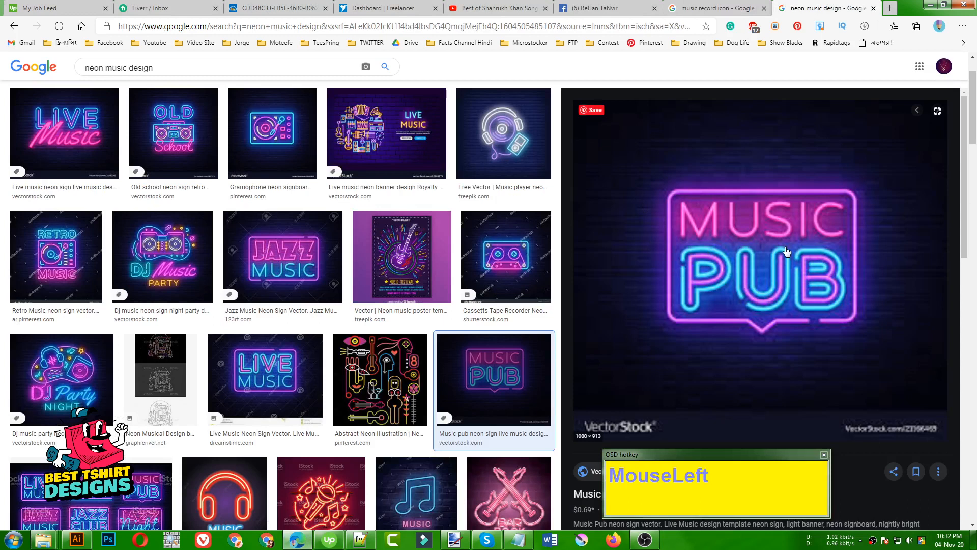
left_click(282, 256)
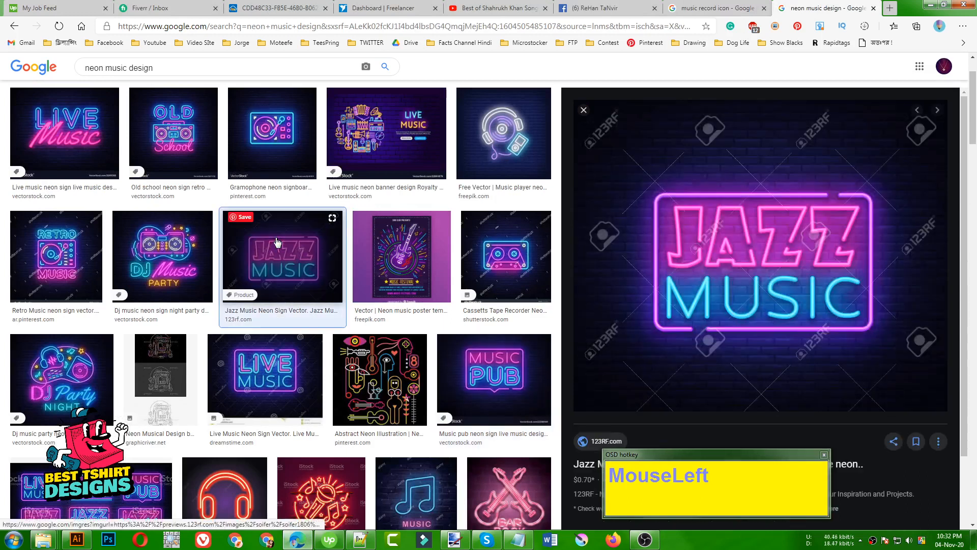
left_click(70, 255)
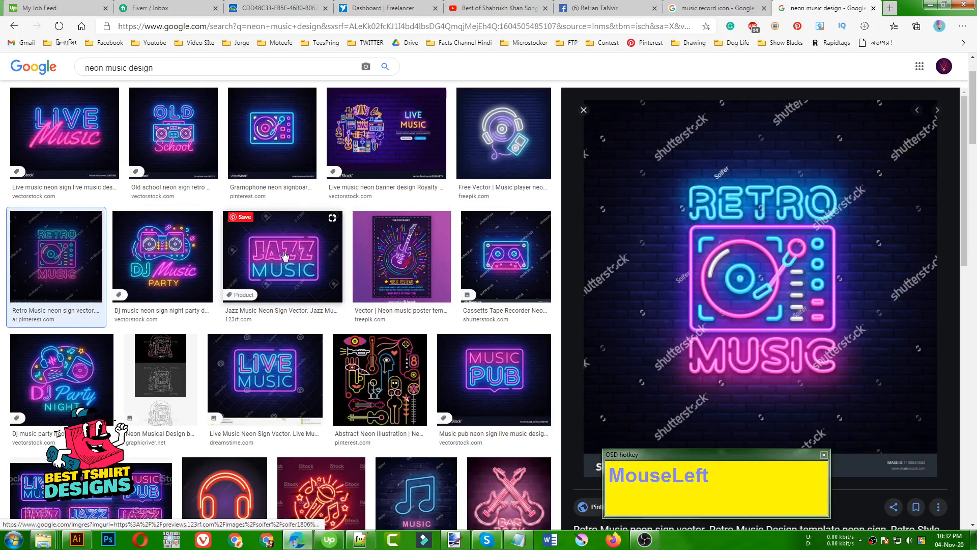
Search Google Images for "music party"
left_click(478, 28)
type("mu")
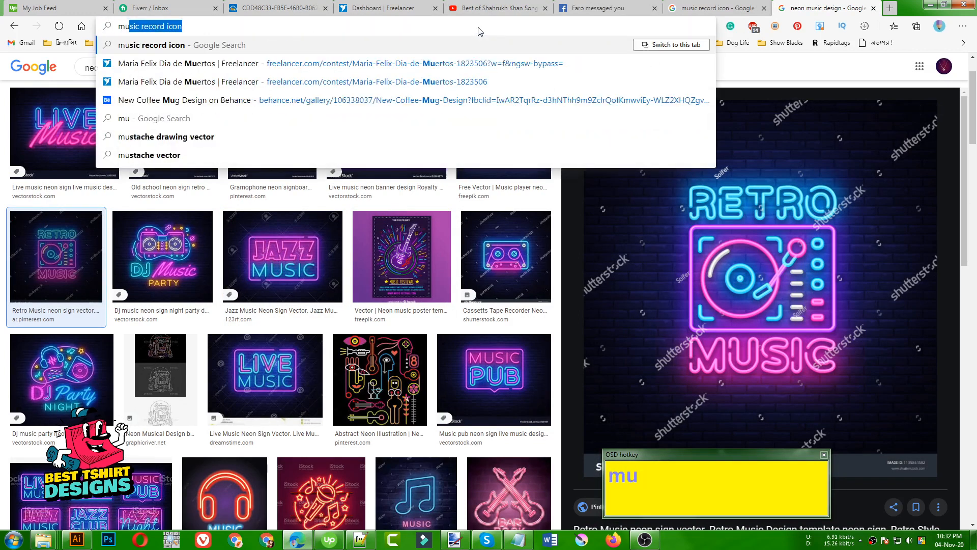
type("sic party")
key("Return")
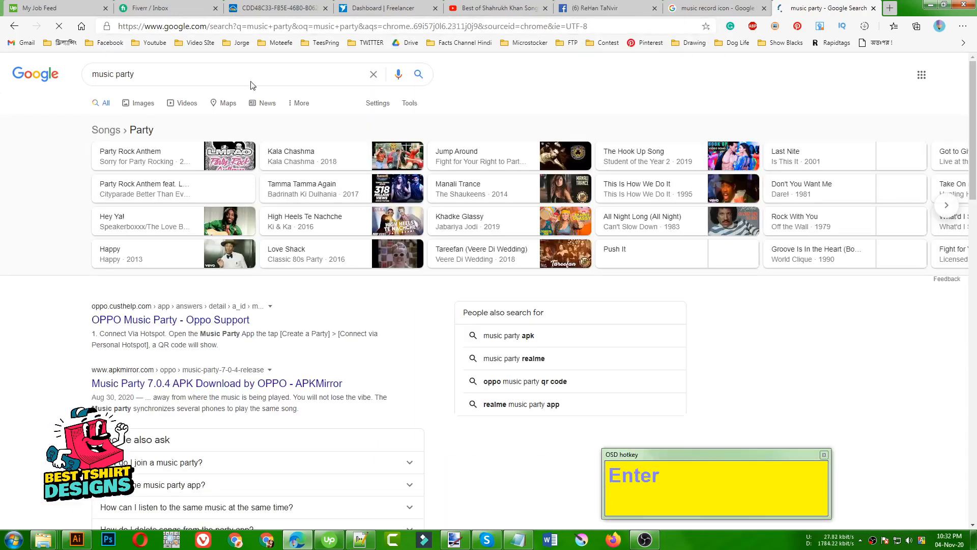
left_click(146, 103)
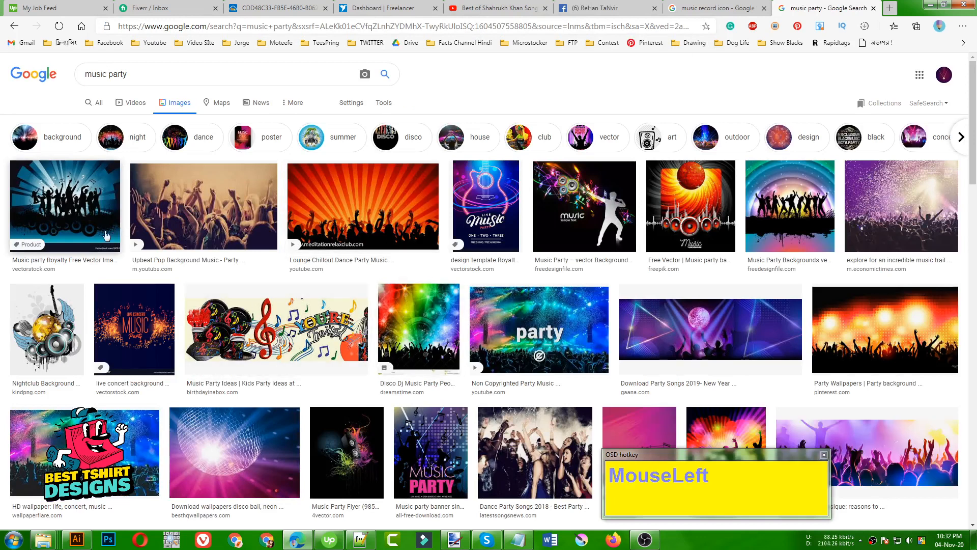
Find the Freepik photo of a DJ's hands on a mixer in pink and blue light and copy the image
scroll(771, 339, "down", 1)
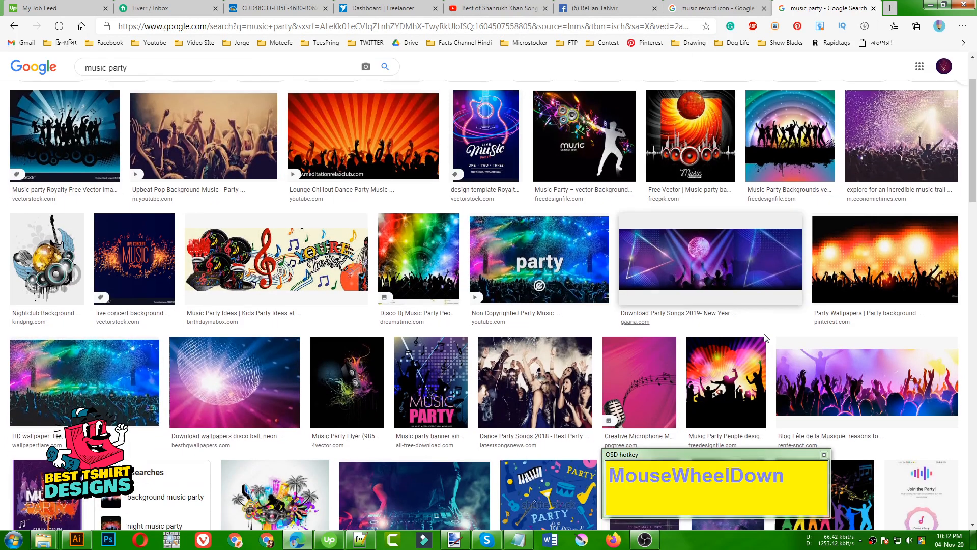
scroll(763, 338, "down", 2)
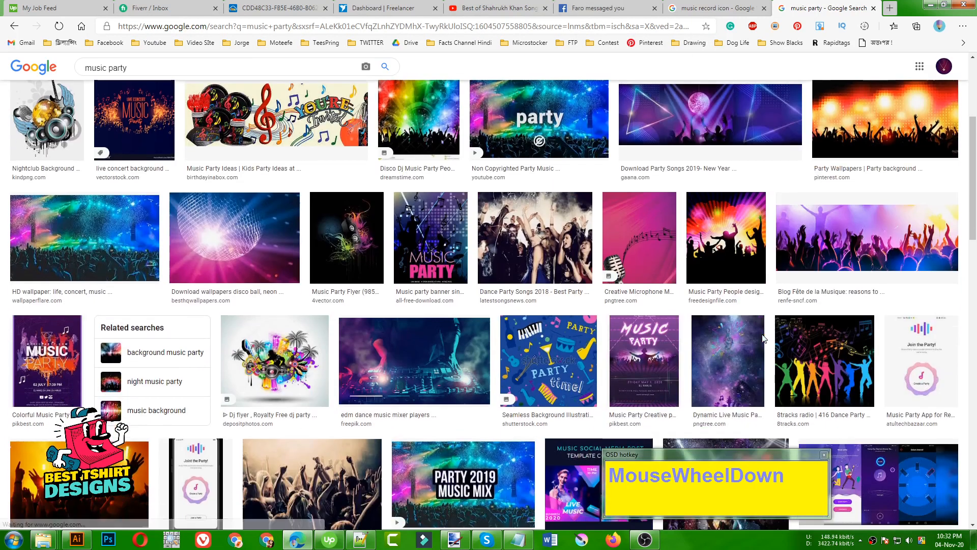
left_click(389, 384)
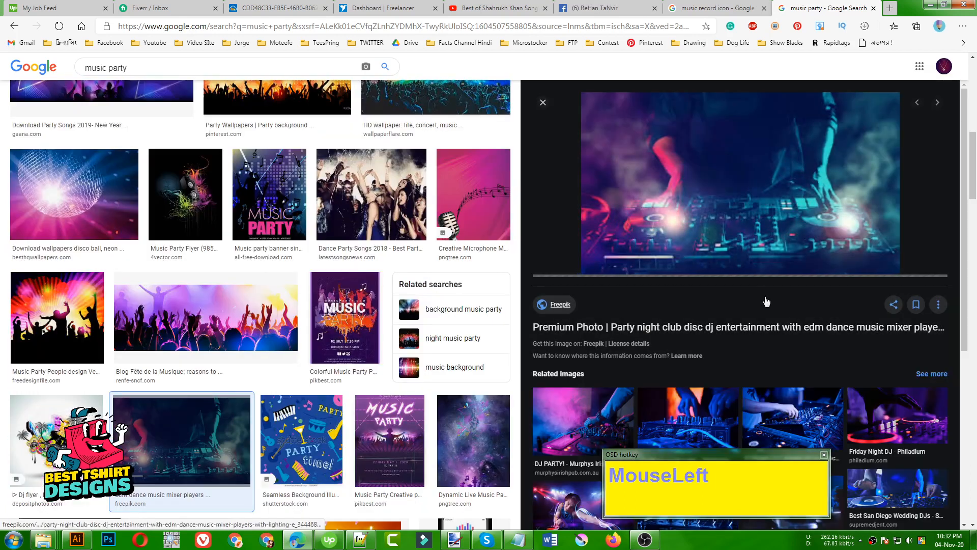
right_click(730, 134)
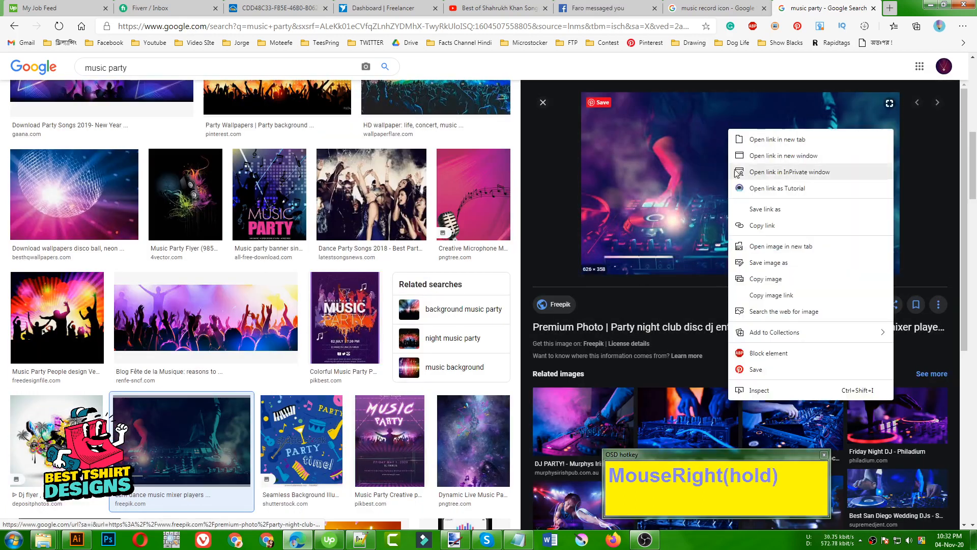
left_click(759, 279)
Switch to Illustrator, paste the DJ mixer photo into the artwork and move it up and right over the lettering
left_click(76, 539)
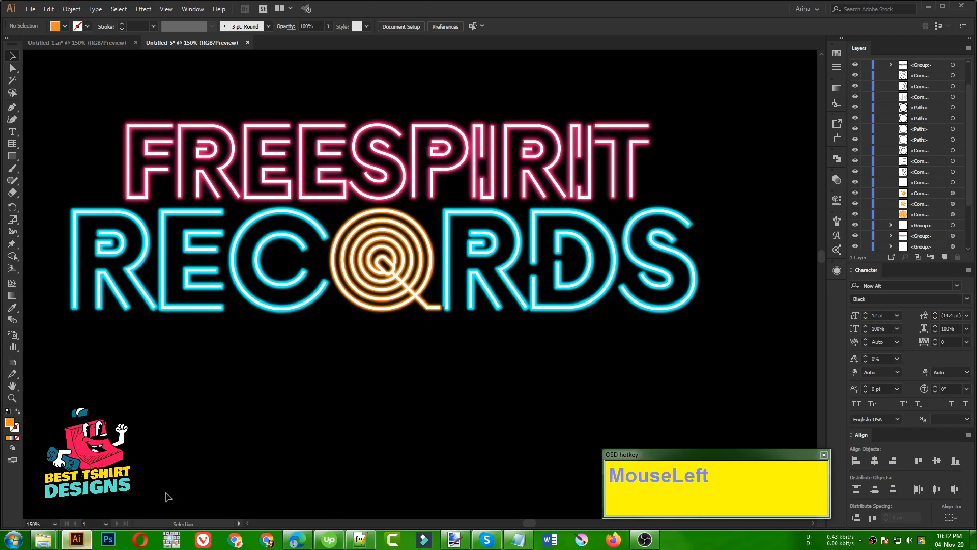
scroll(297, 401, "down", 3, "alt")
key("ctrl+v")
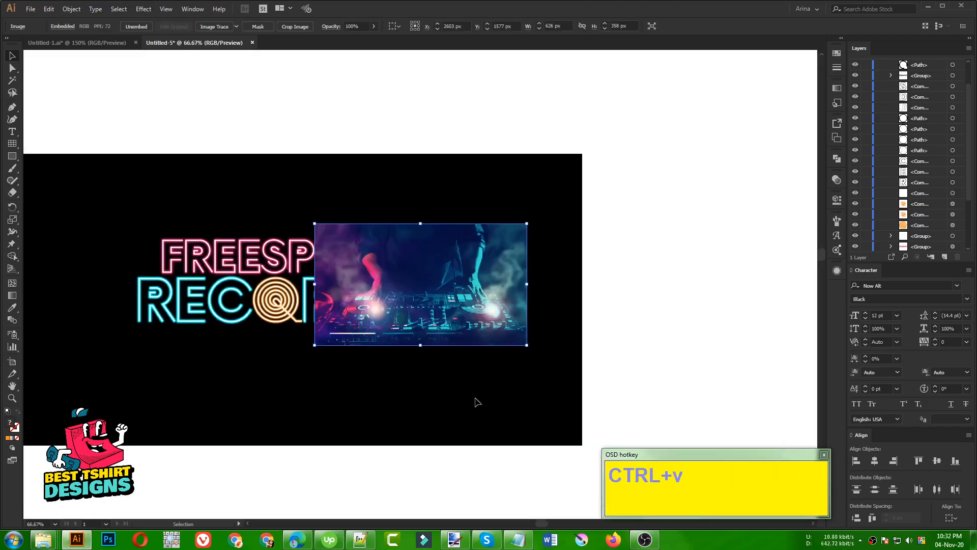
left_click_drag(516, 288, 486, 257)
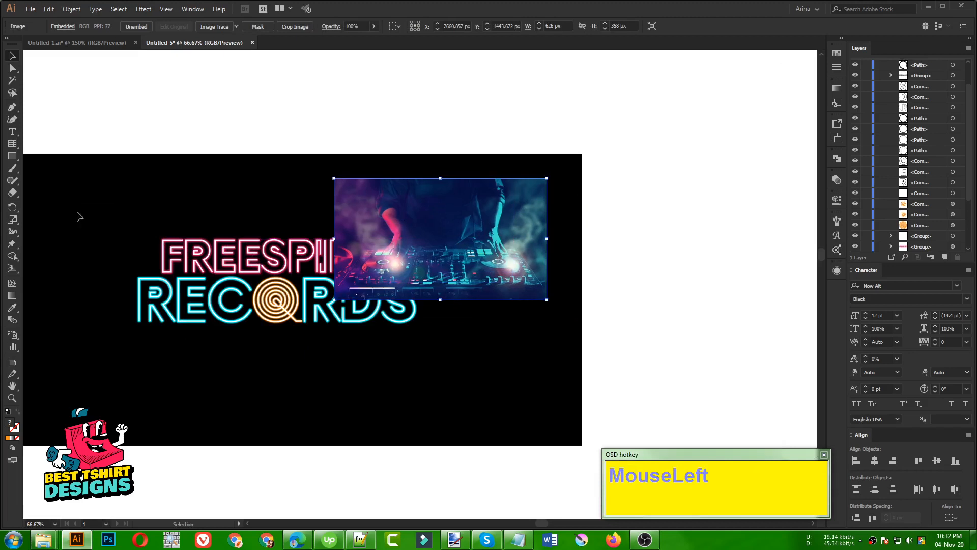
Group all the FREESPIRIT RECORDS lettering and its glow, leaving the DJ photo out of the group
left_click_drag(79, 216, 471, 366)
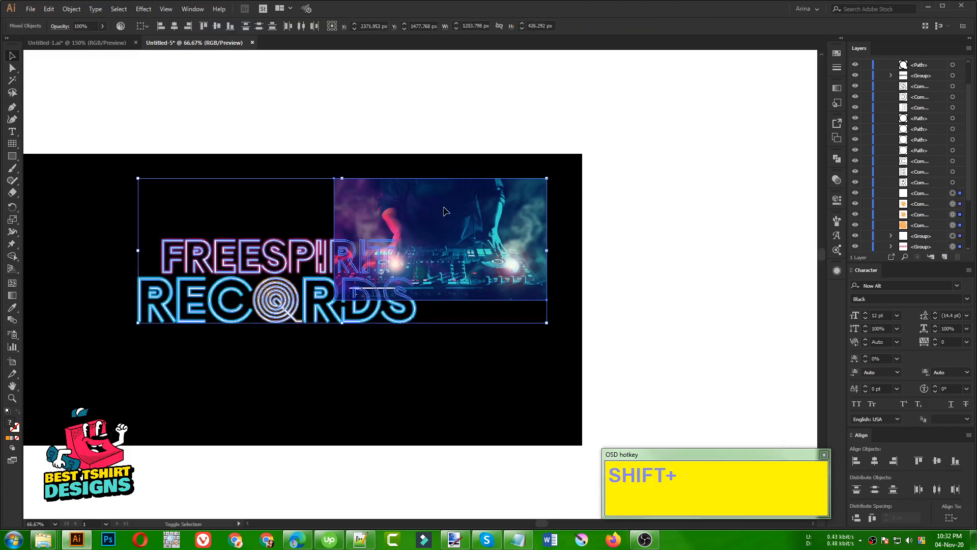
left_click(446, 211, "shift")
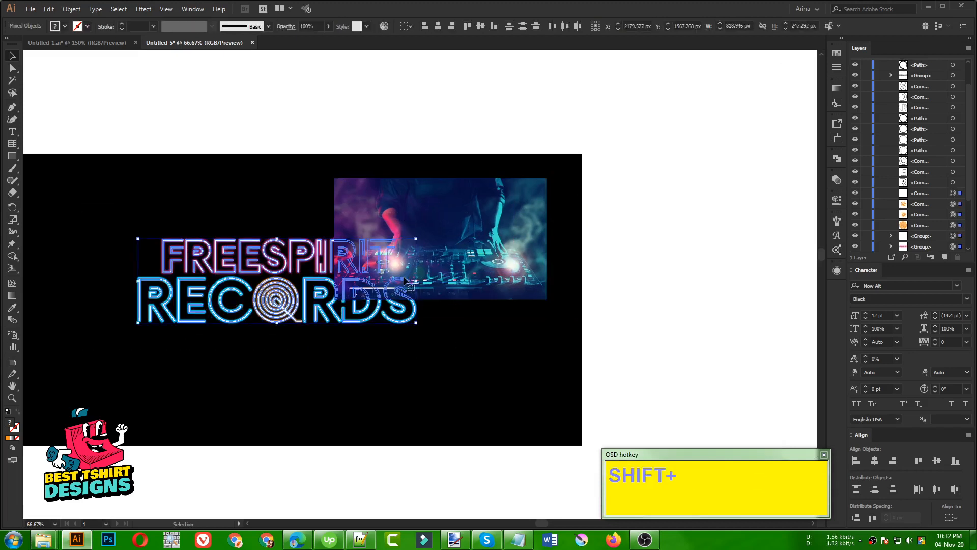
key("ctrl+g")
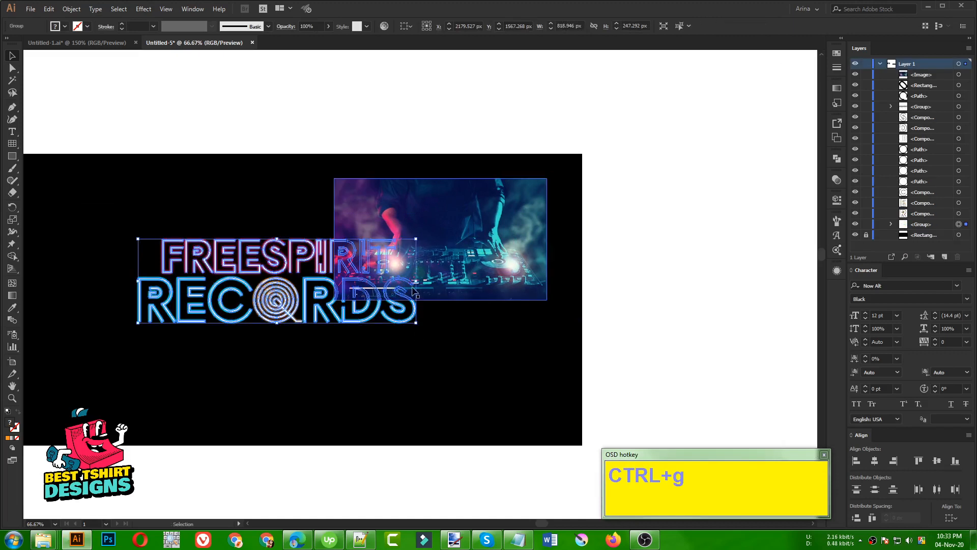
Scale the lettering group down proportionally to about 375 px wide and move it onto the middle of the DJ photo
left_click_drag(415, 283, 314, 365)
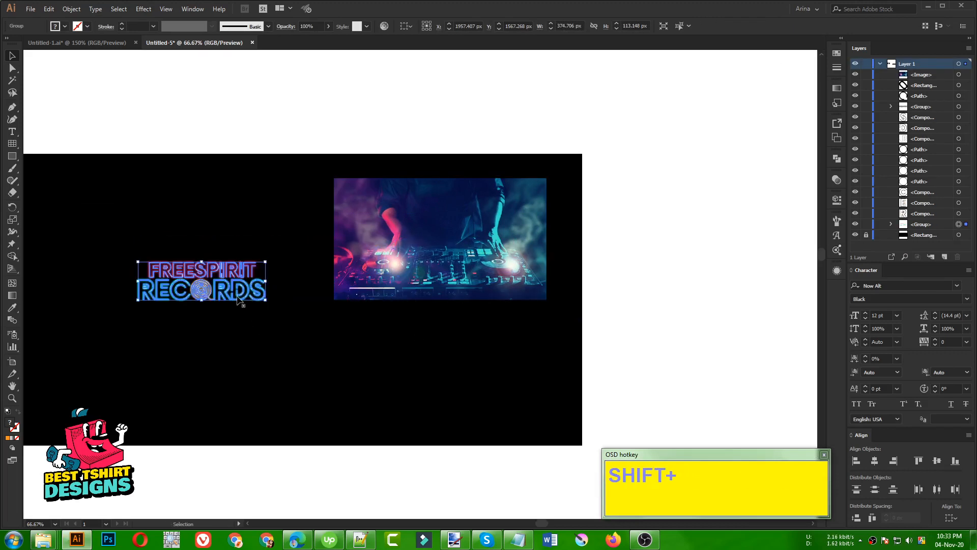
left_click_drag(238, 299, 470, 256)
scroll(470, 256, "up", 3)
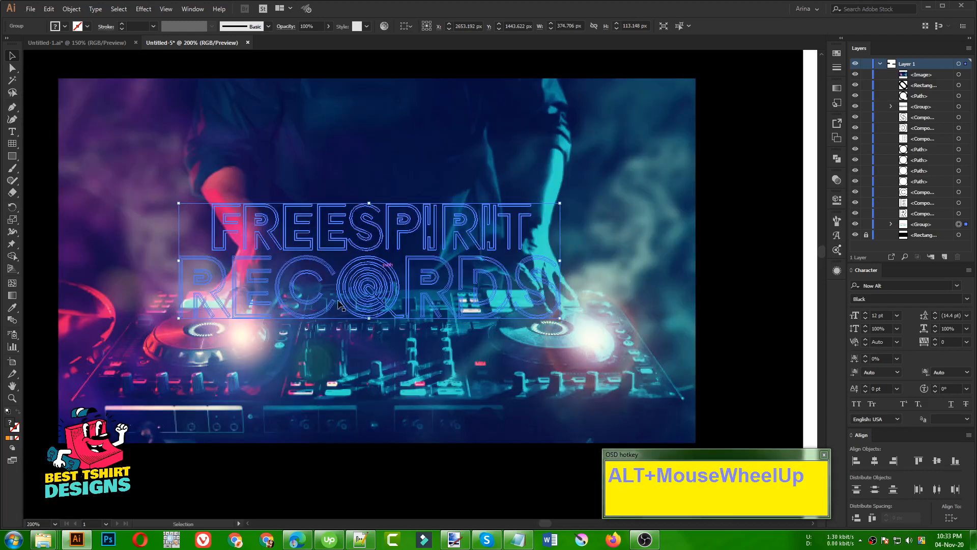
scroll(403, 318, "down", 1)
Cut the DJ photo and paste it directly behind the lettering group
left_click(411, 441)
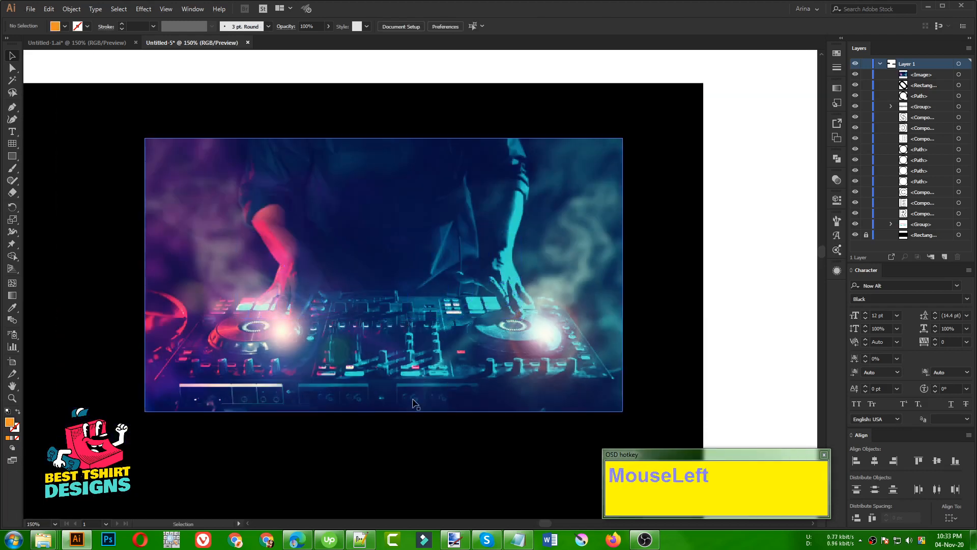
left_click(473, 389)
key("ctrl+x")
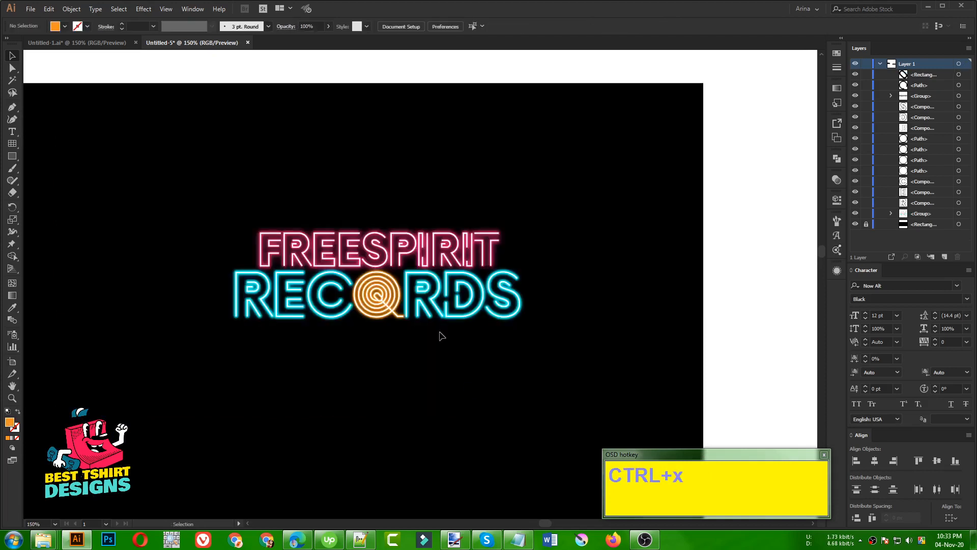
left_click(427, 308)
key("ctrl+b")
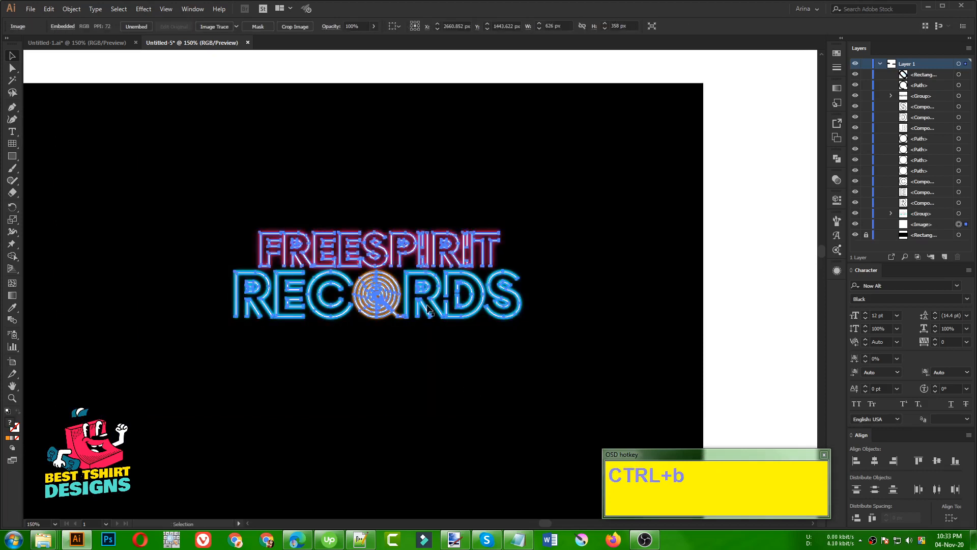
left_click(414, 452)
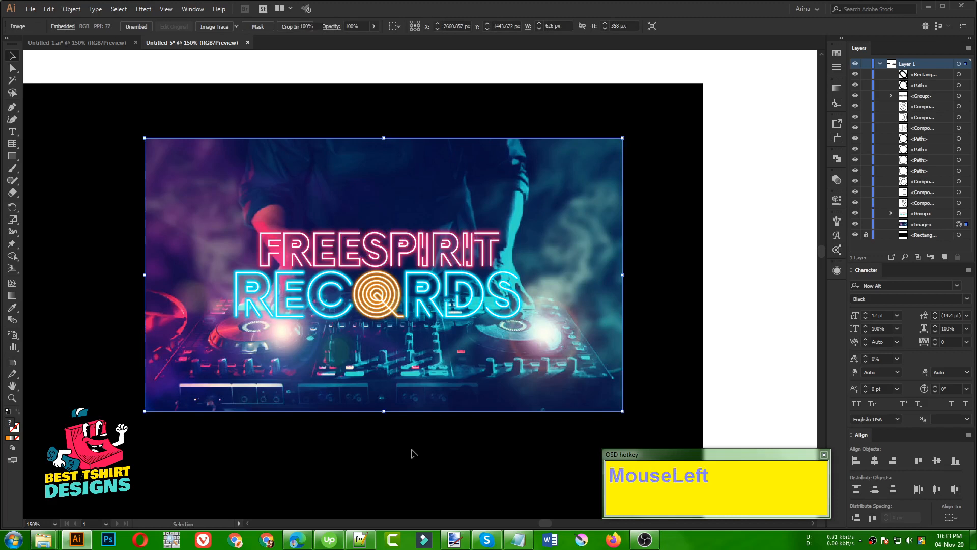
Draw a rectangle about 636 by 371 px covering the whole DJ photo and fill it with black
left_click(12, 159)
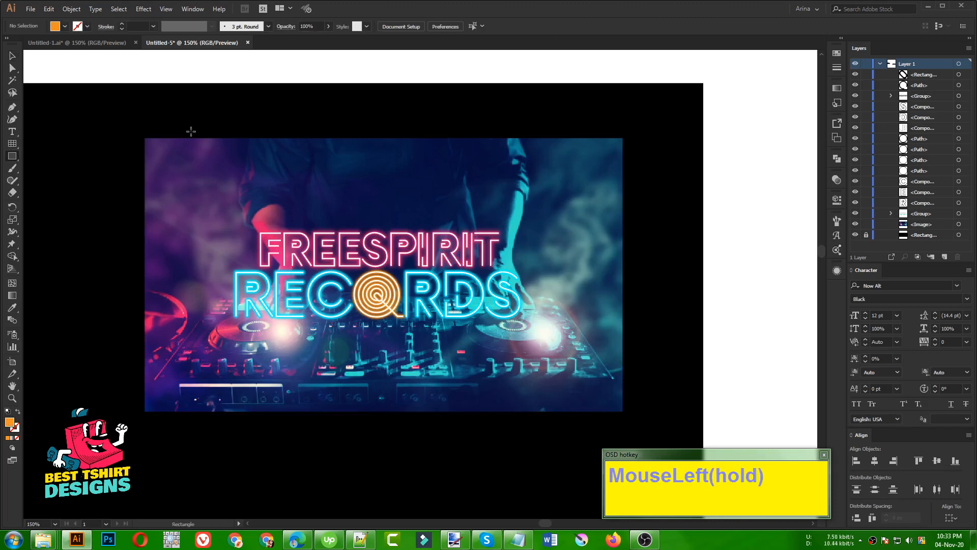
left_click_drag(140, 131, 626, 414)
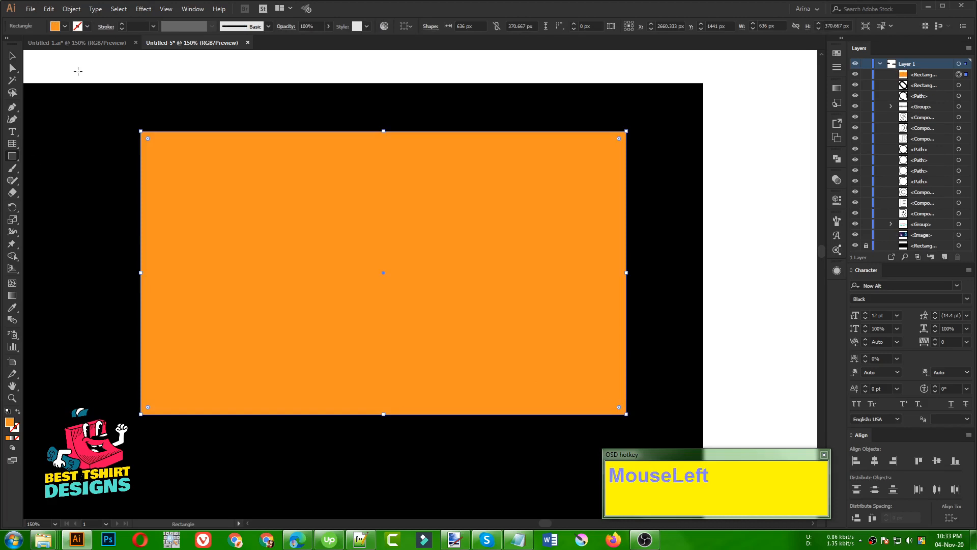
left_click(64, 29)
left_click(29, 44)
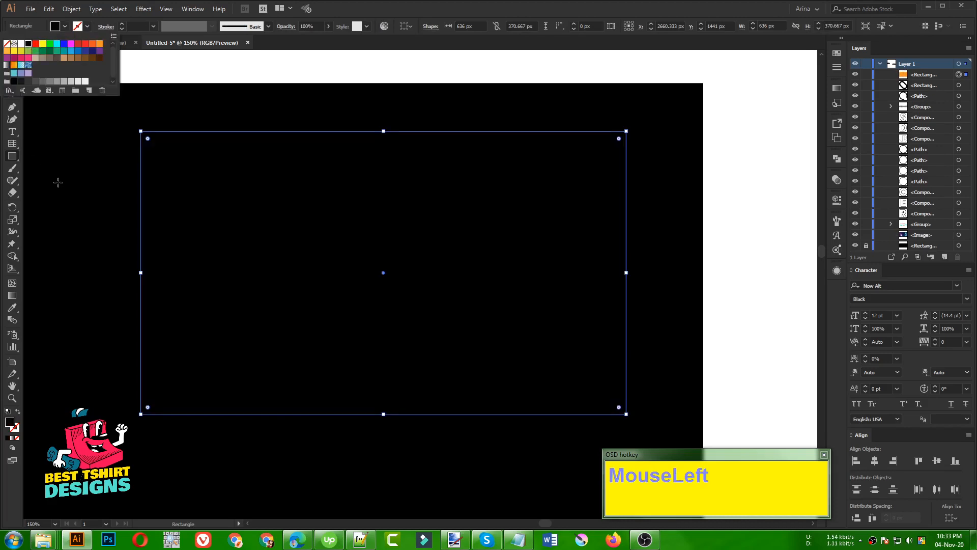
Cut the black rectangle and paste it behind the lettering group, in front of the DJ photo
key("ctrl+x")
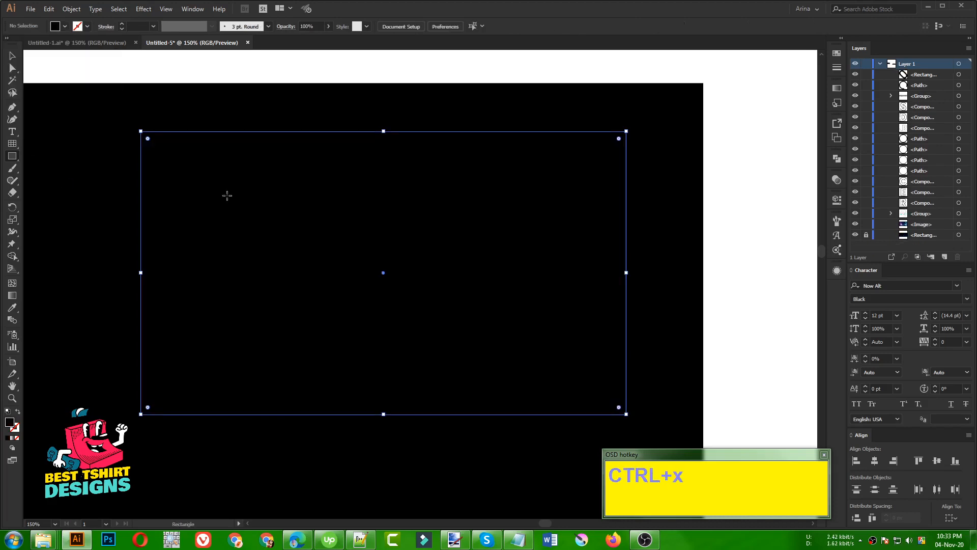
key("v")
left_click(361, 266)
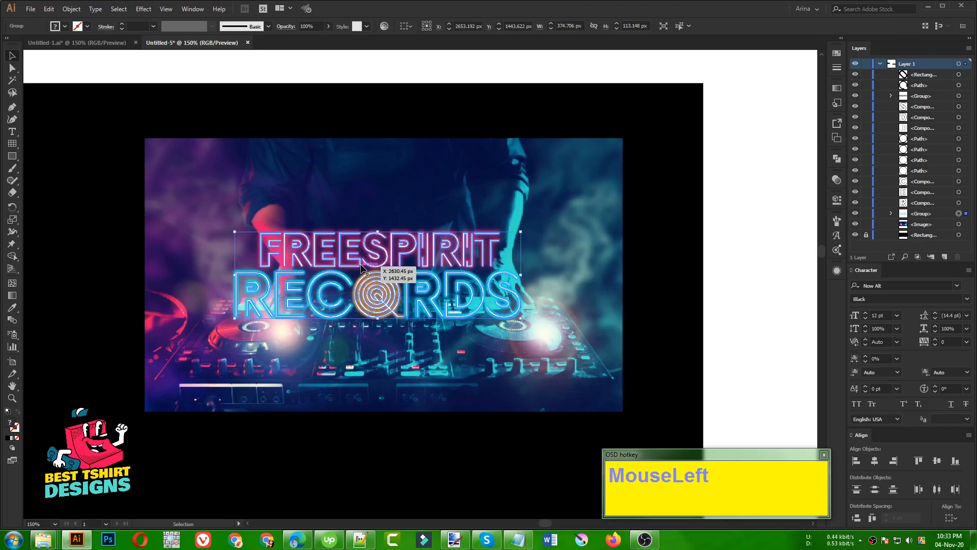
scroll(369, 324, "up", 1, "alt")
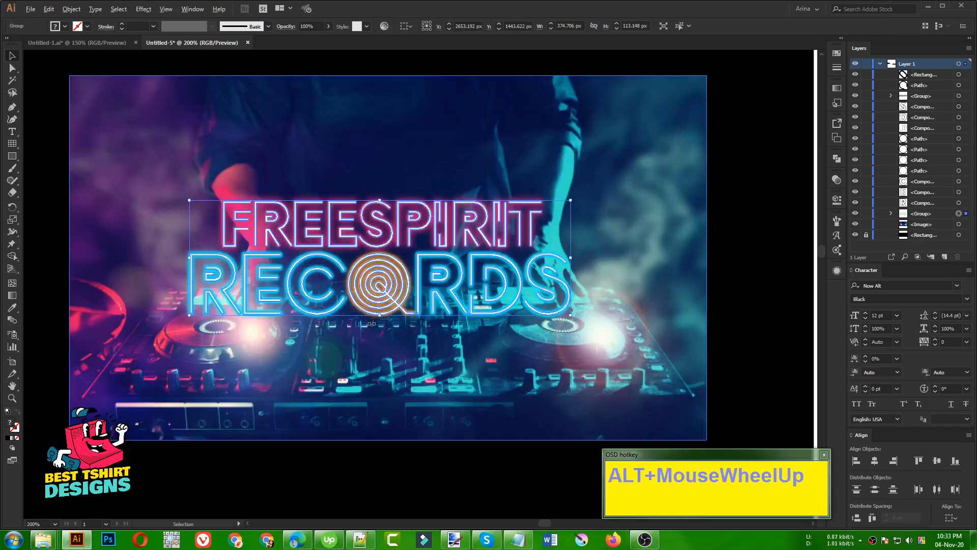
mouse_move(575, 343)
left_mouse_down()
mouse_move(636, 342)
mouse_move(591, 340)
left_mouse_up()
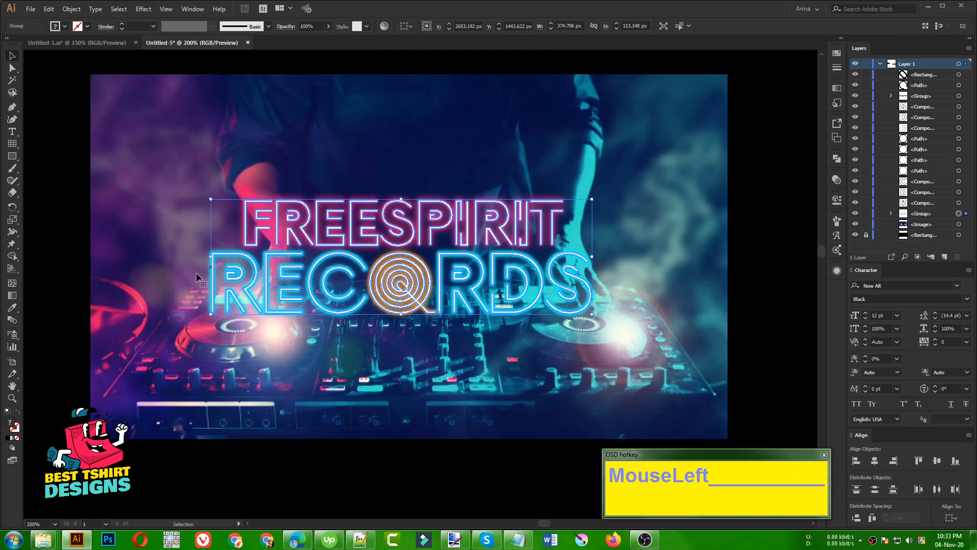
key("ctrl")
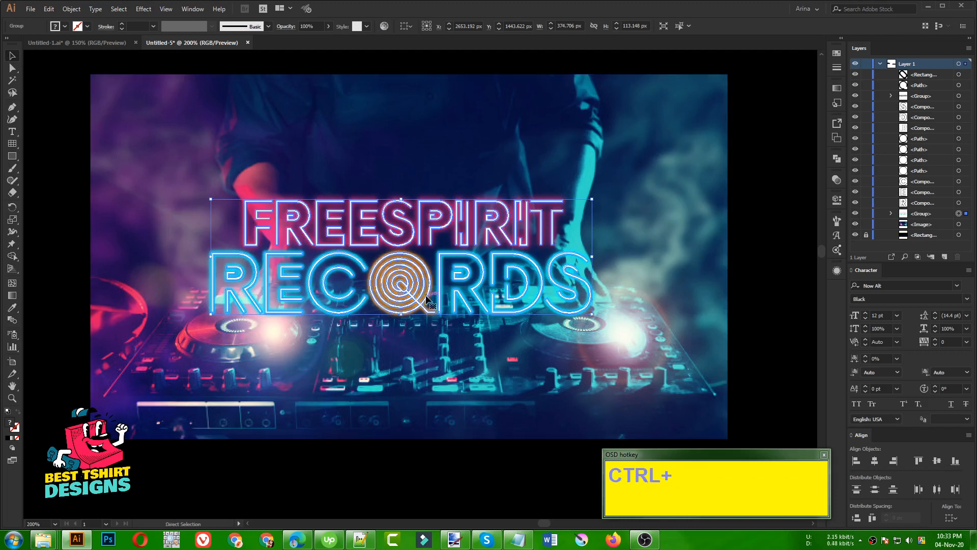
key("ctrl+b")
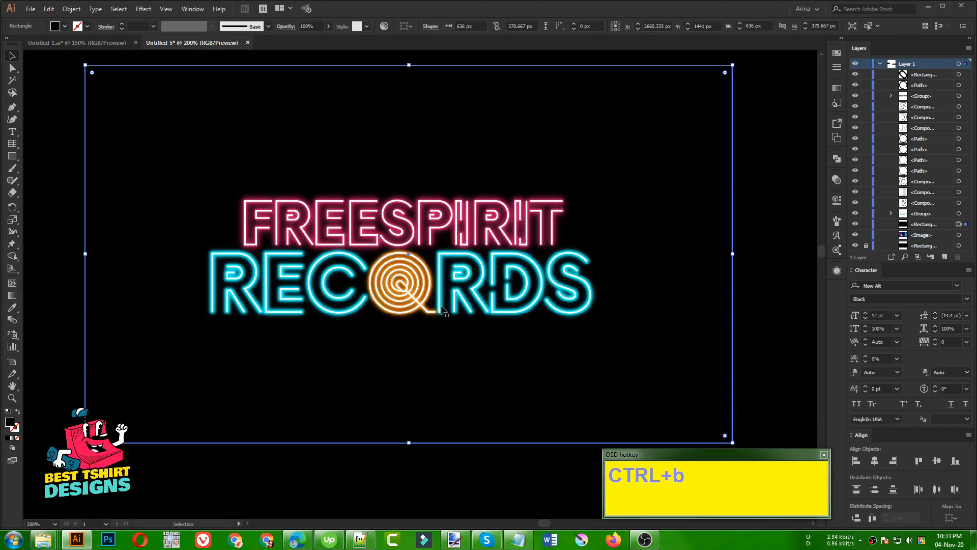
Set the black rectangle's opacity to 60% to darken the DJ photo behind the lettering
left_click(316, 26)
scroll(316, 26, "down", 3, "shift")
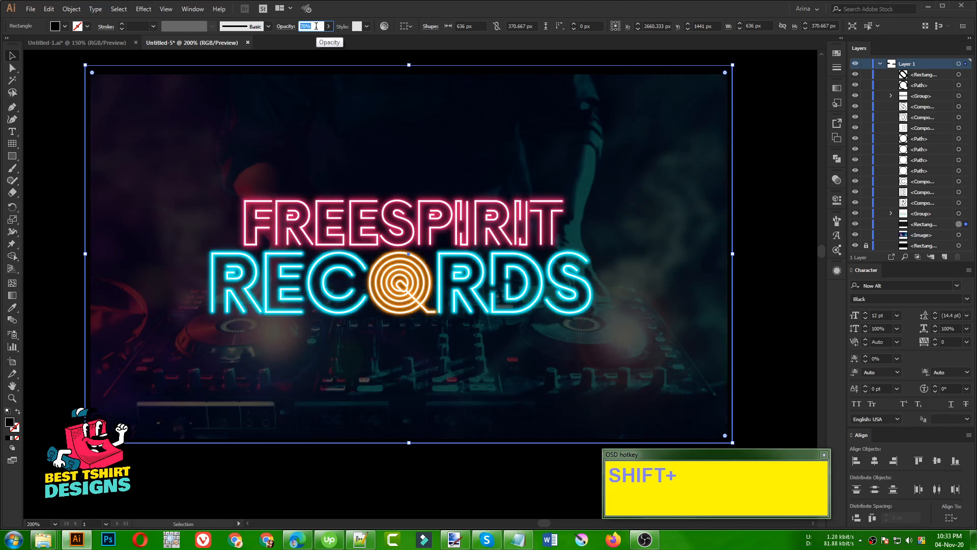
scroll(316, 25, "down", 1, "shift")
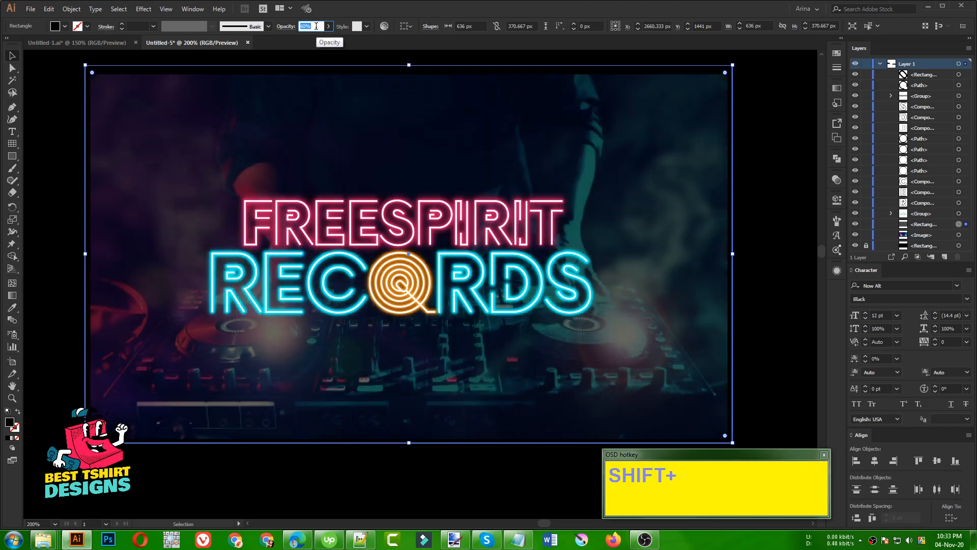
left_click(52, 177)
scroll(397, 273, "up", 1, "alt")
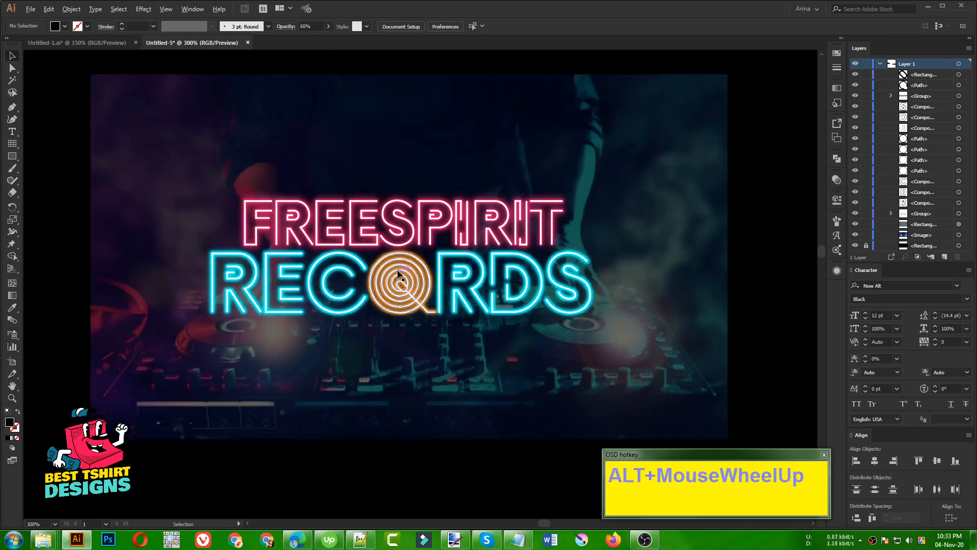
Switch to the browser, view the vinyl icon in the music record icon image results, and return to Illustrator
left_click(398, 273)
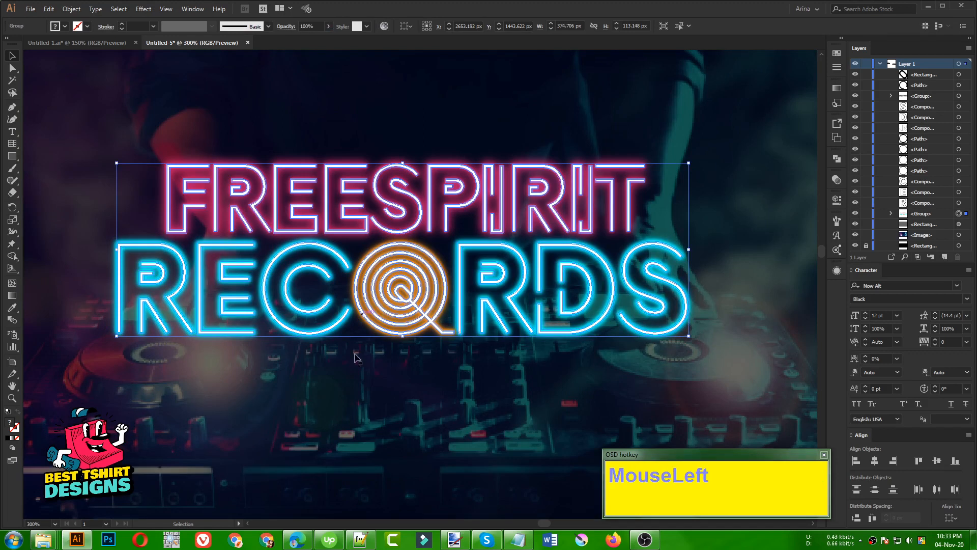
left_click(298, 540)
left_click(712, 8)
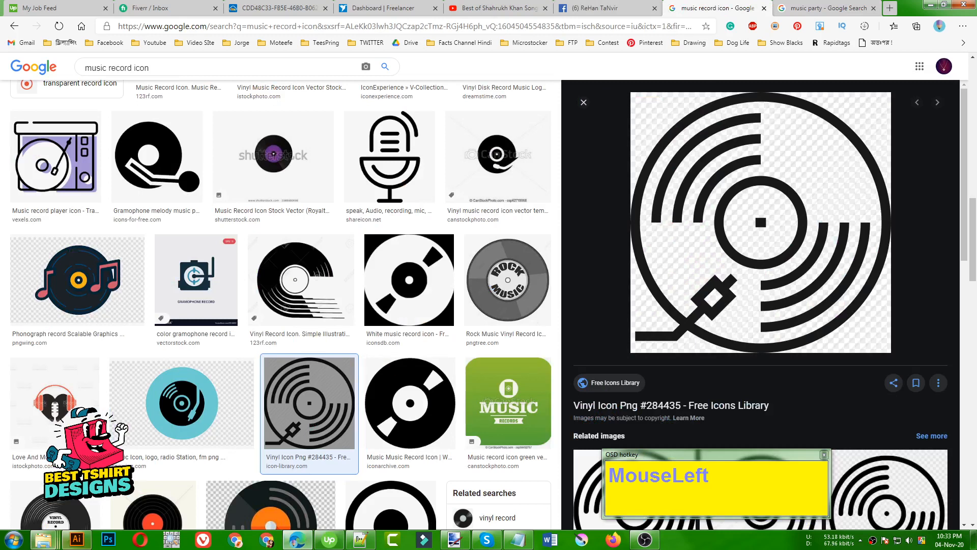
left_click(76, 541)
left_click(252, 498)
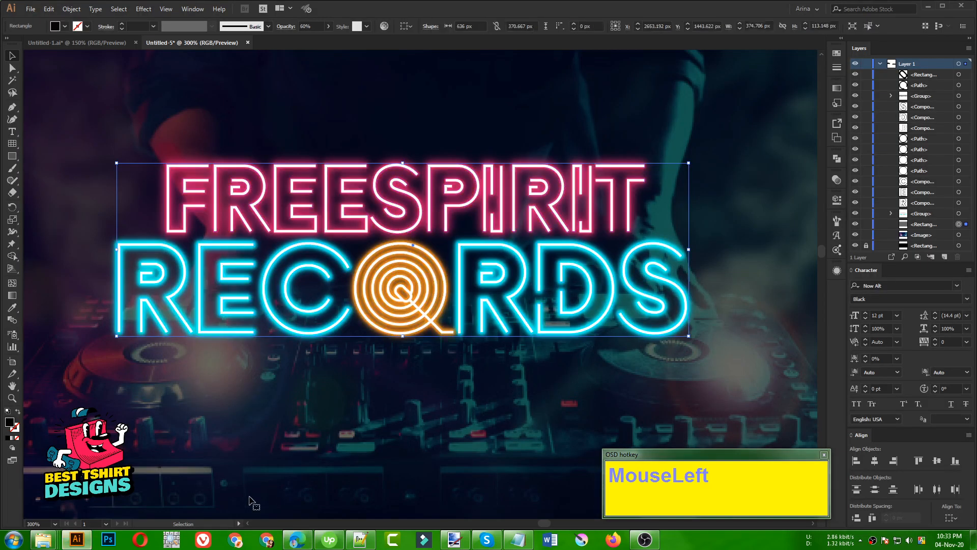
Apply Offset Path to the lettering group with a 5 px offset and Miter joins, using the preview
left_click(343, 316)
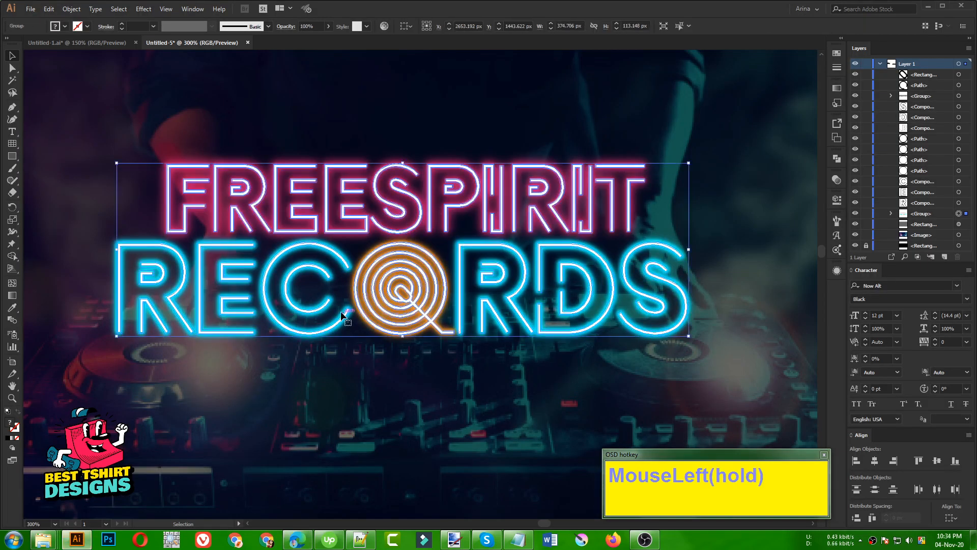
left_click(70, 9)
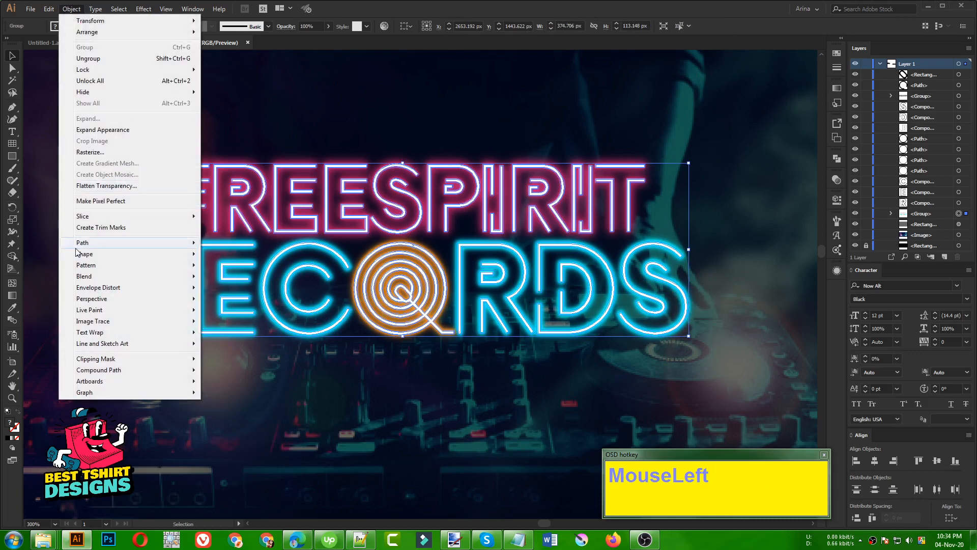
mouse_move(88, 248)
left_click(231, 275)
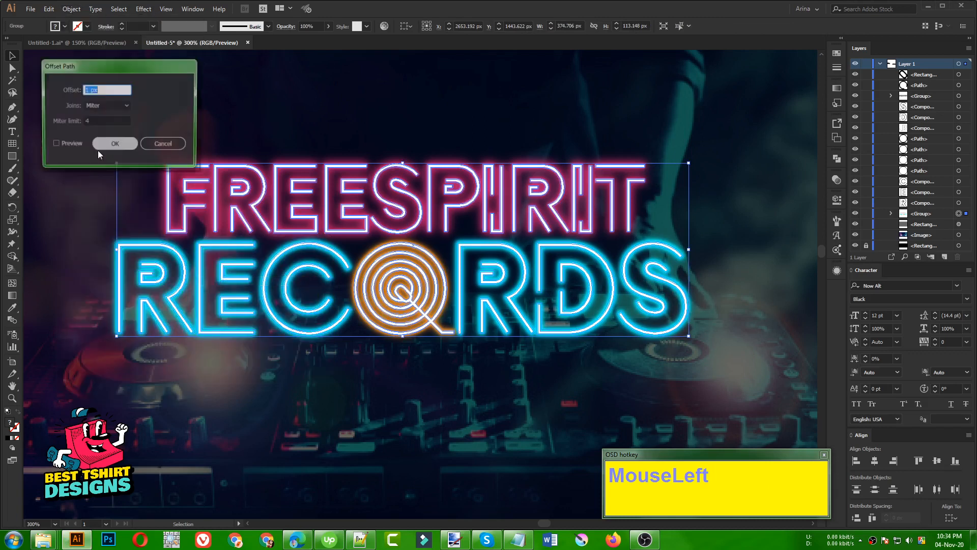
left_click(66, 144)
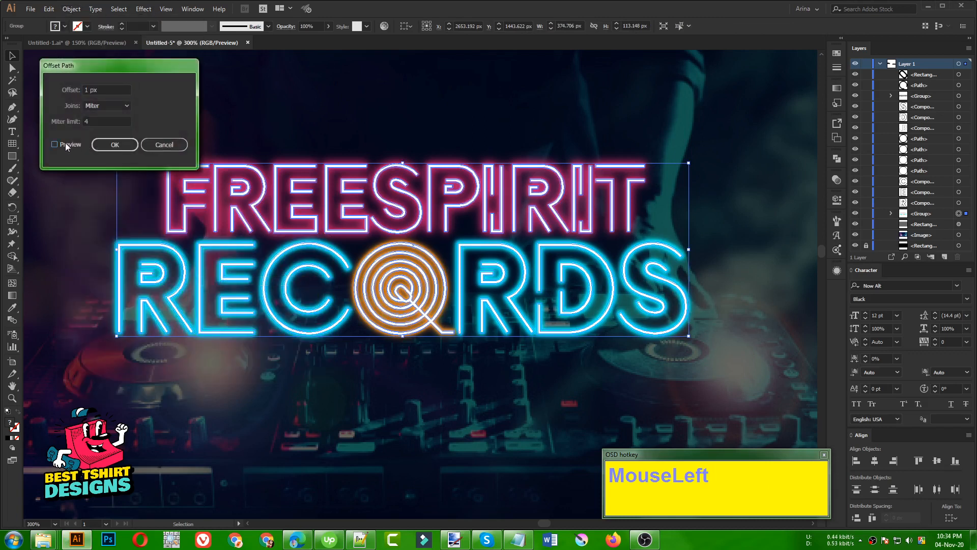
left_click(112, 88)
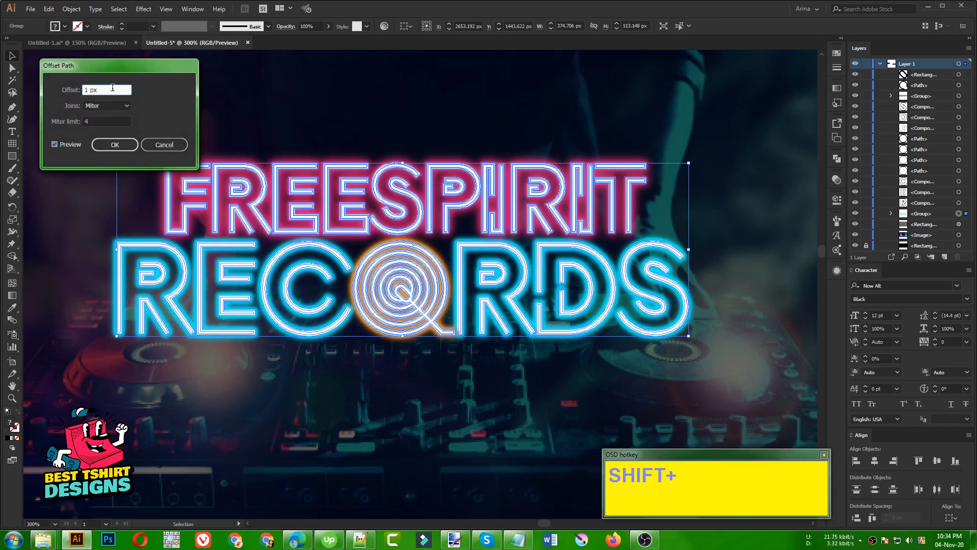
scroll(113, 87, "up", 1)
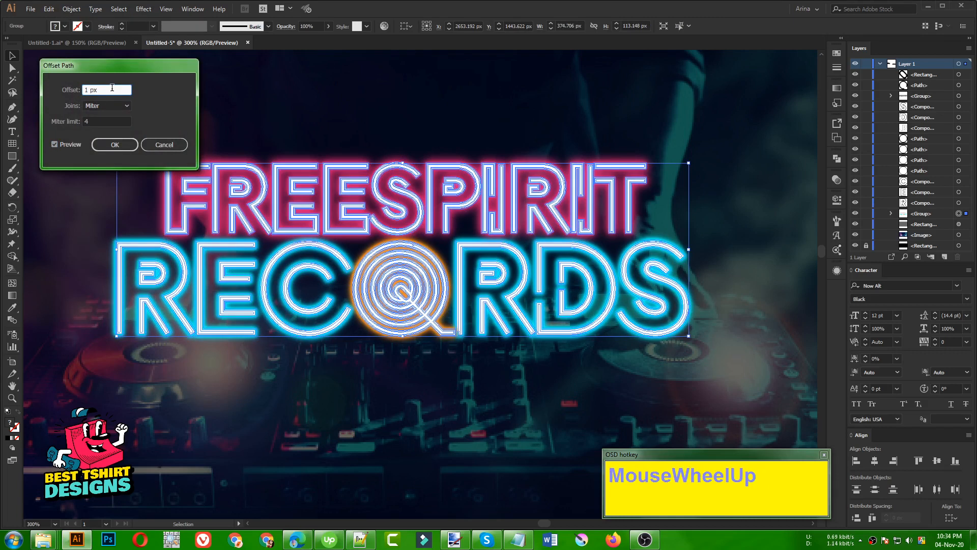
scroll(113, 88, "up", 1)
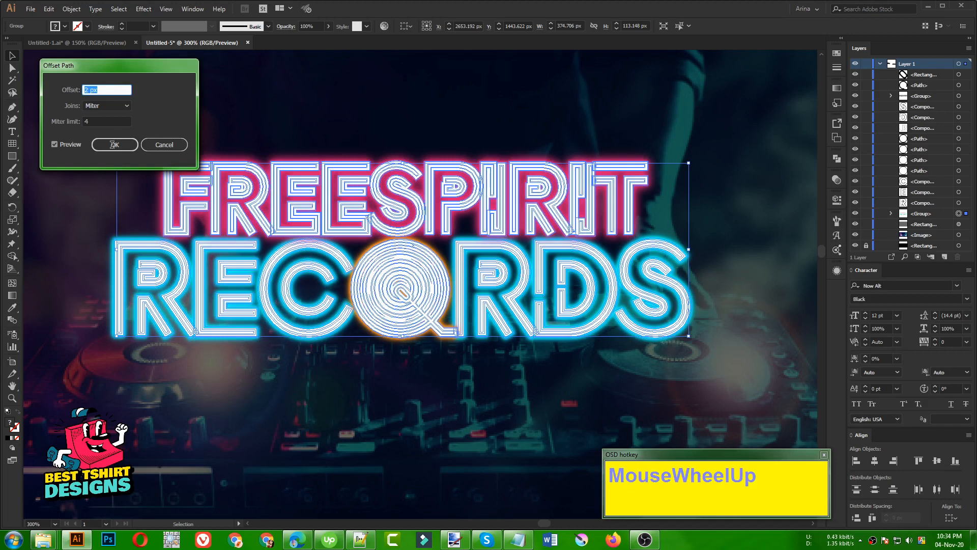
scroll(113, 145, "up", 3)
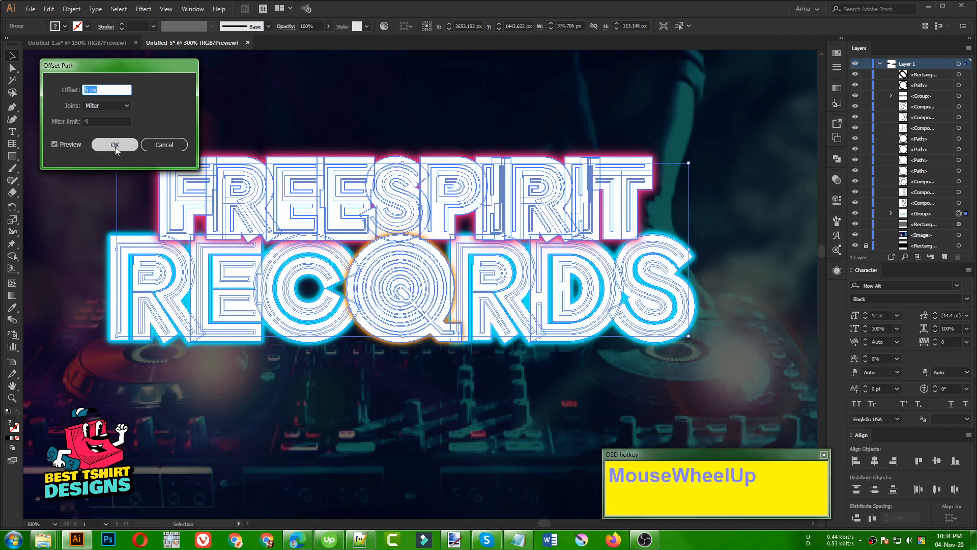
left_click(115, 145)
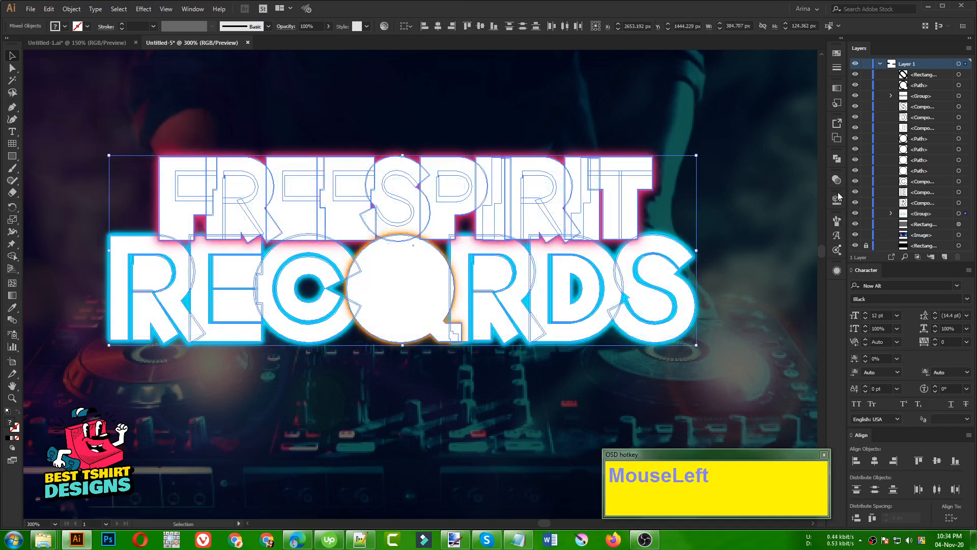
Cut the offset shape from the canvas and isolate the neon lettering group for editing
key("ctrl")
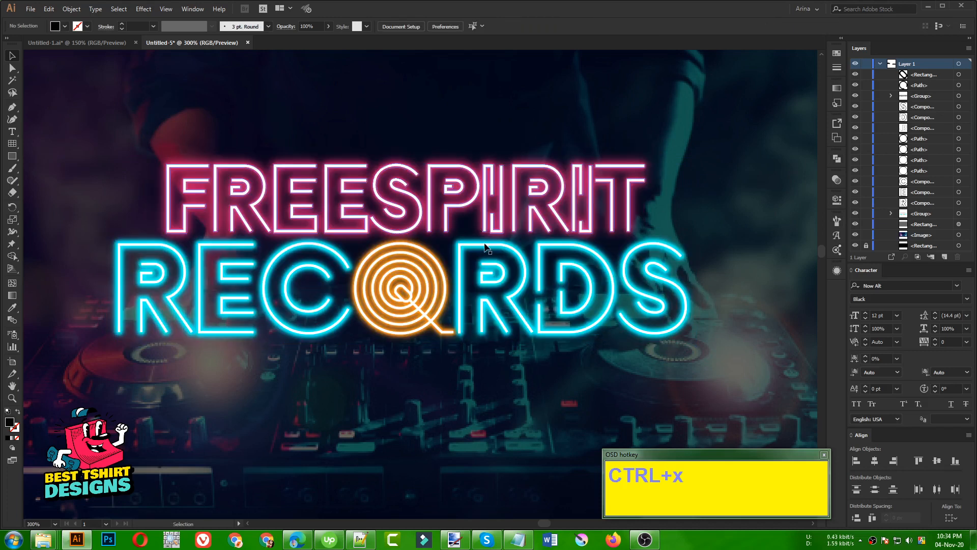
left_click(518, 259)
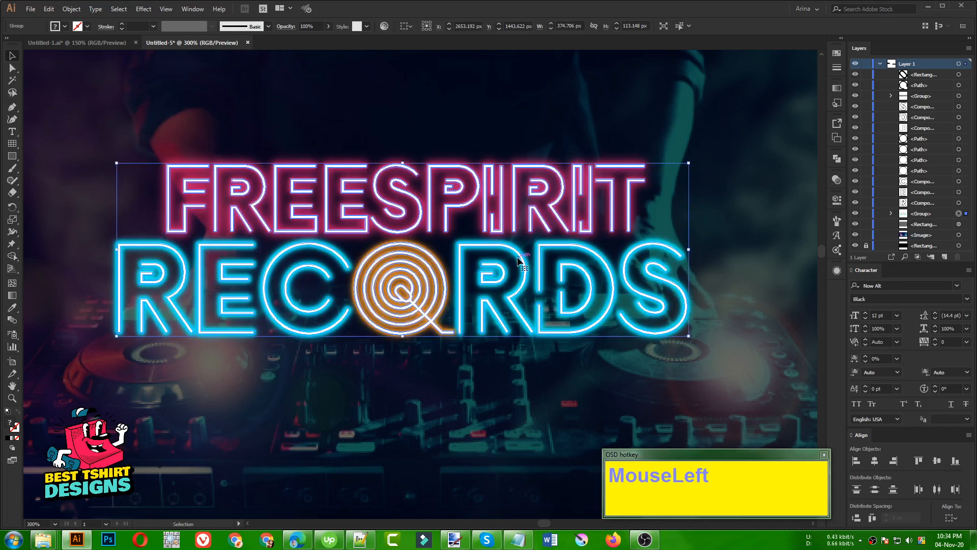
scroll(523, 262, "up", 1, "alt")
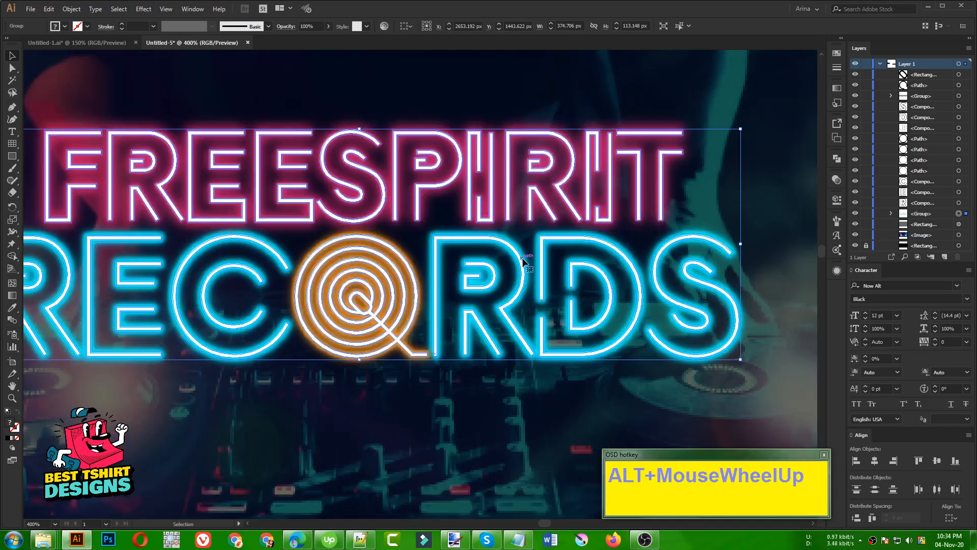
double_click(518, 254)
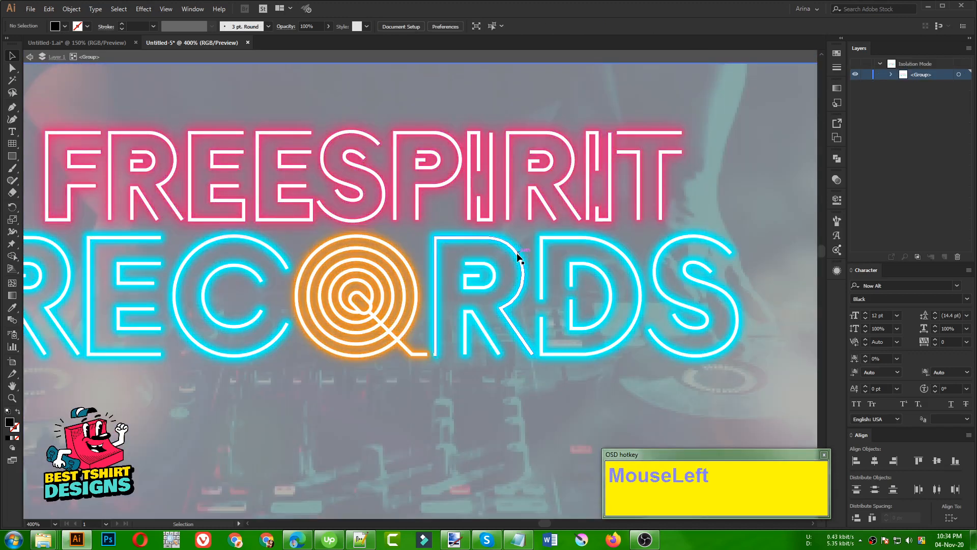
left_click(518, 254)
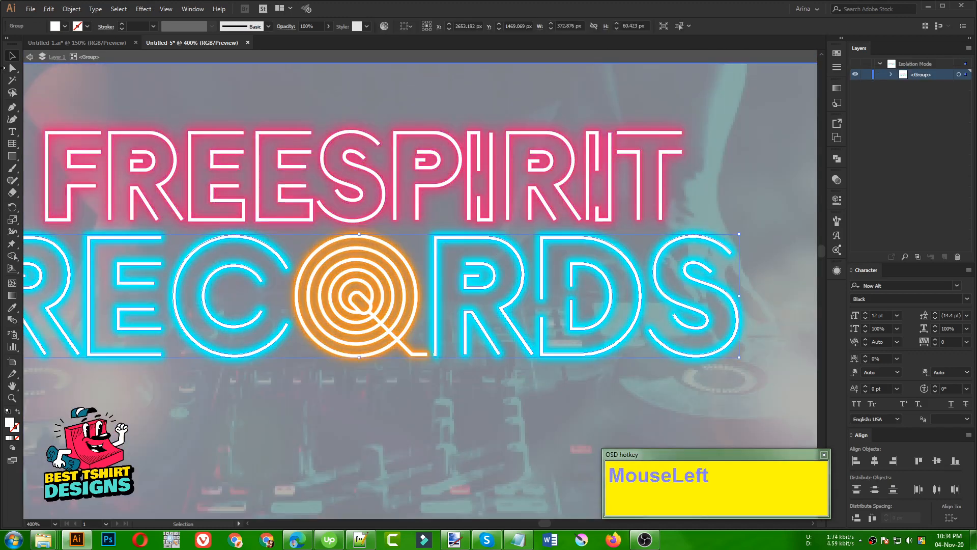
Select all the white outlines of both words and the vinyl symbol with the Magic Wand
left_click(13, 80)
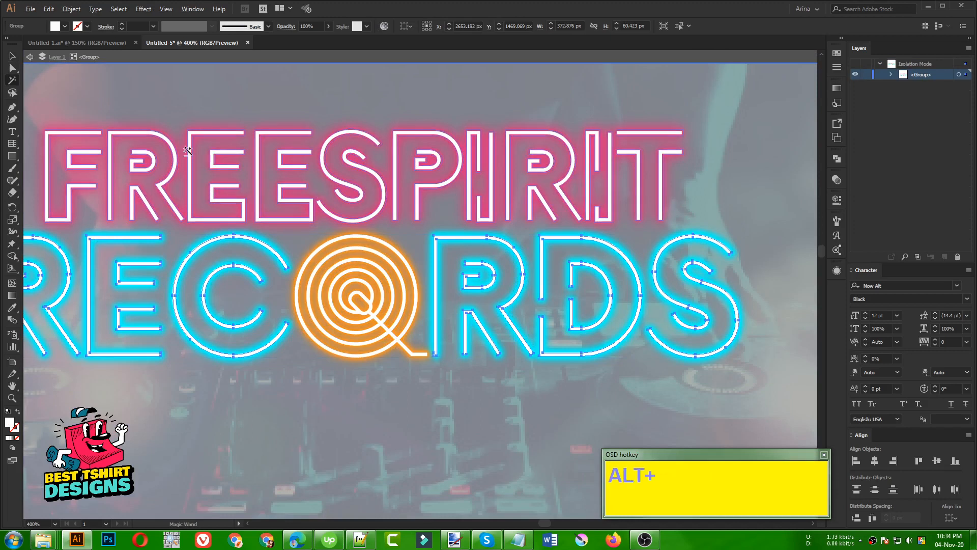
scroll(189, 146, "up", 3)
left_click(192, 133)
scroll(322, 183, "down", 4)
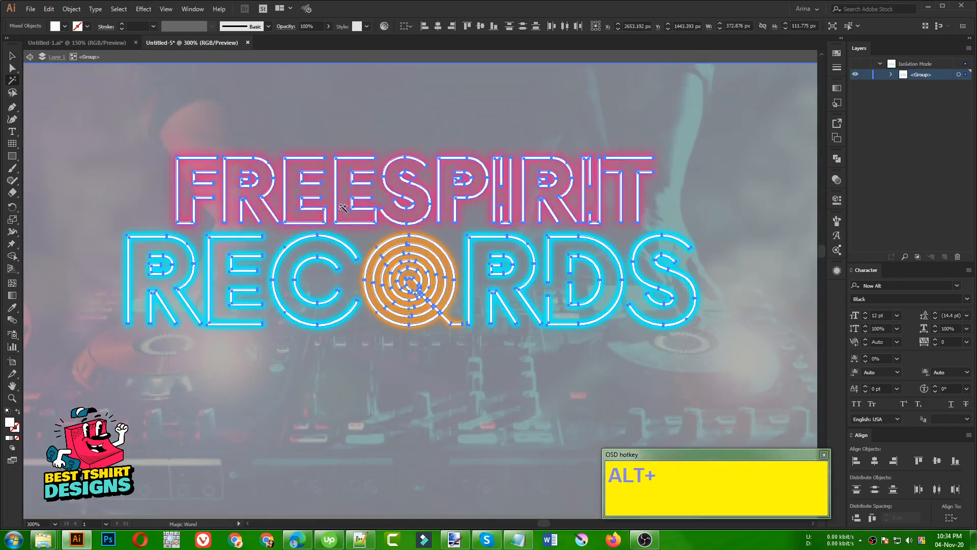
key("v")
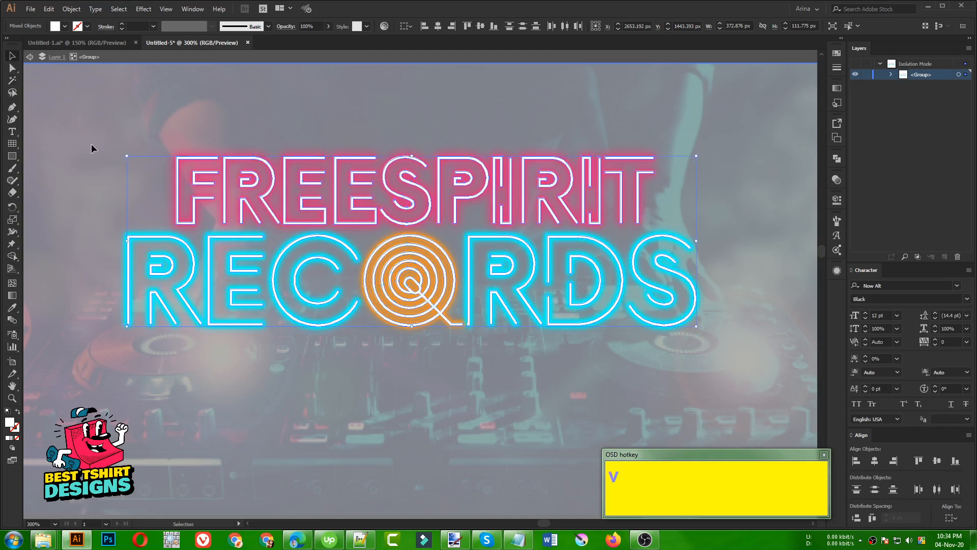
Apply Offset Path to the white outlines with a 4 px offset and Miter joins
left_click(71, 9)
mouse_move(168, 242)
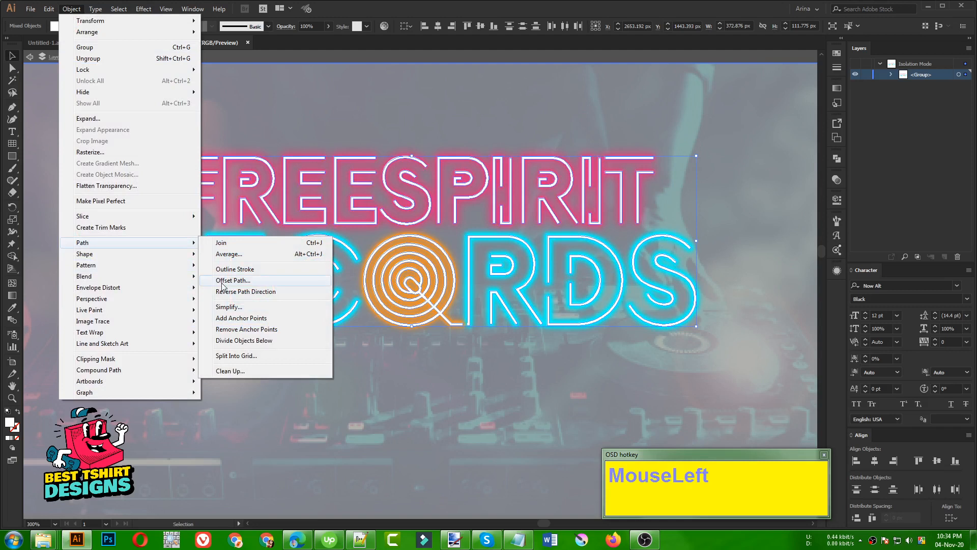
left_click(232, 280)
left_click(54, 144)
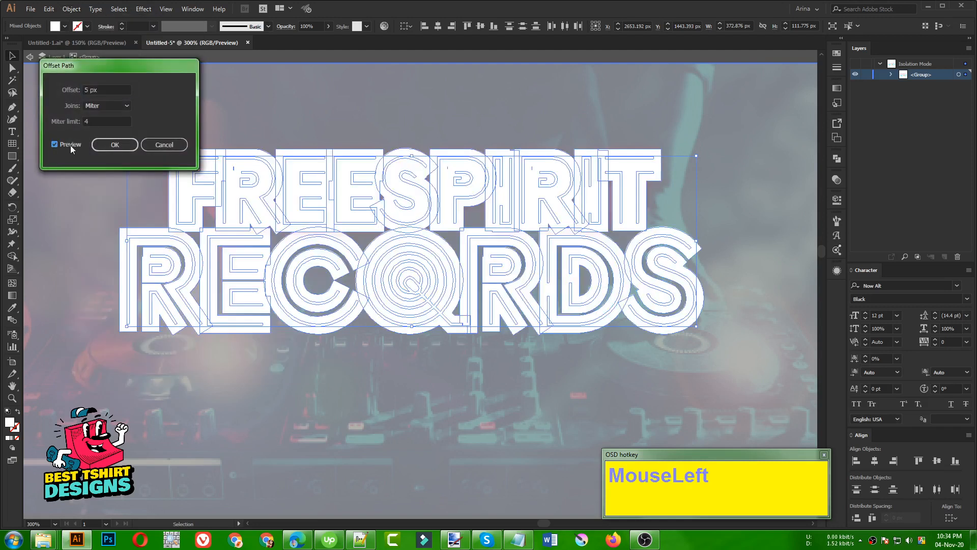
scroll(107, 90, "down", 1)
scroll(107, 90, "down", 4)
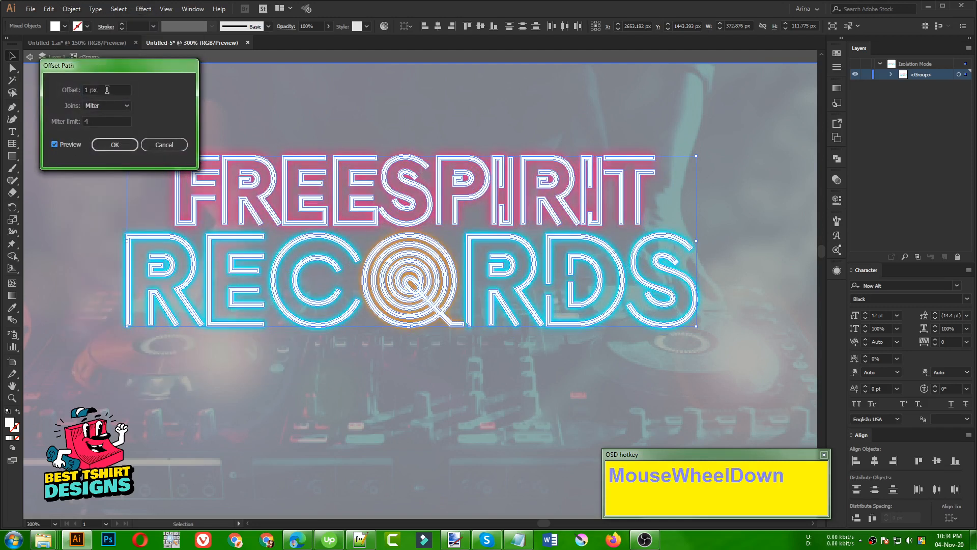
scroll(106, 90, "up", 2)
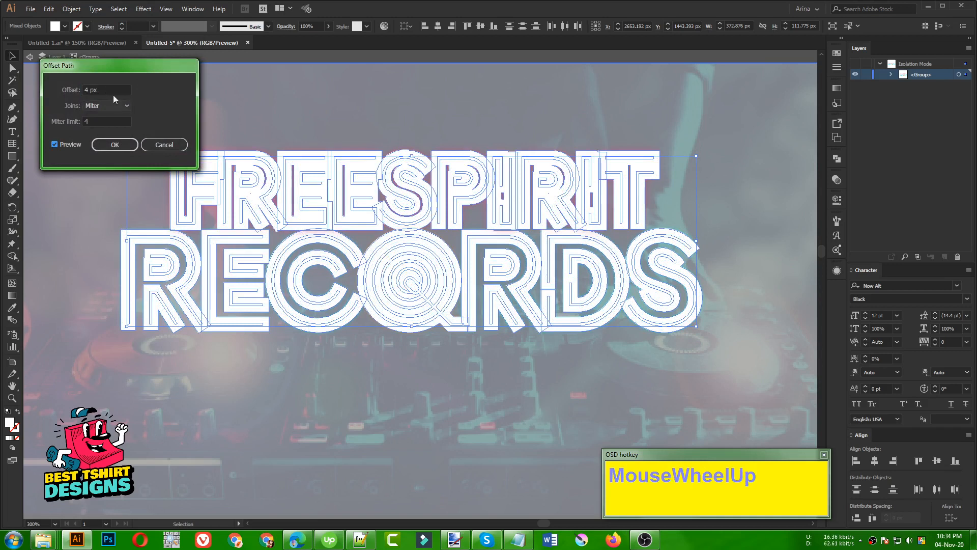
left_click(112, 144)
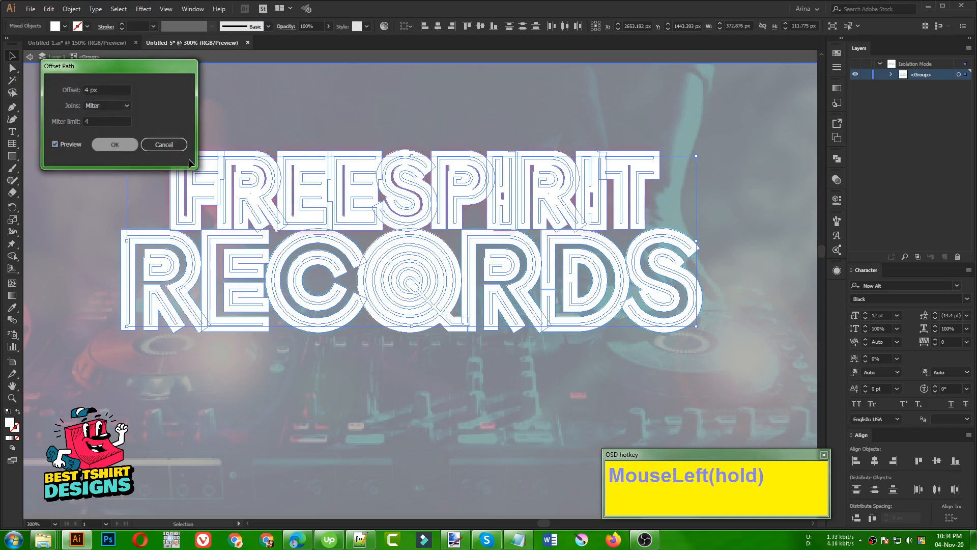
Unite the offset outlines into one shape with Pathfinder
left_click(837, 159)
left_click(718, 180)
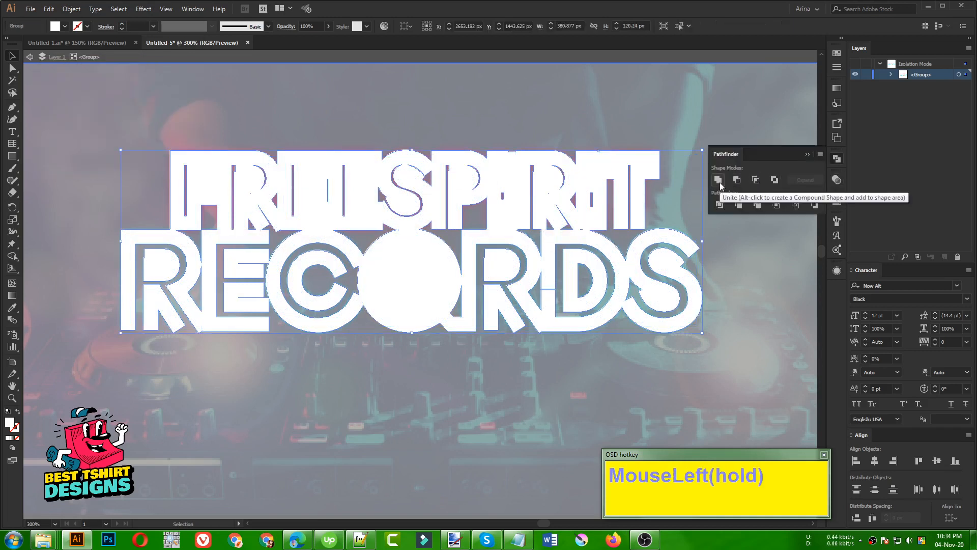
left_click(455, 418)
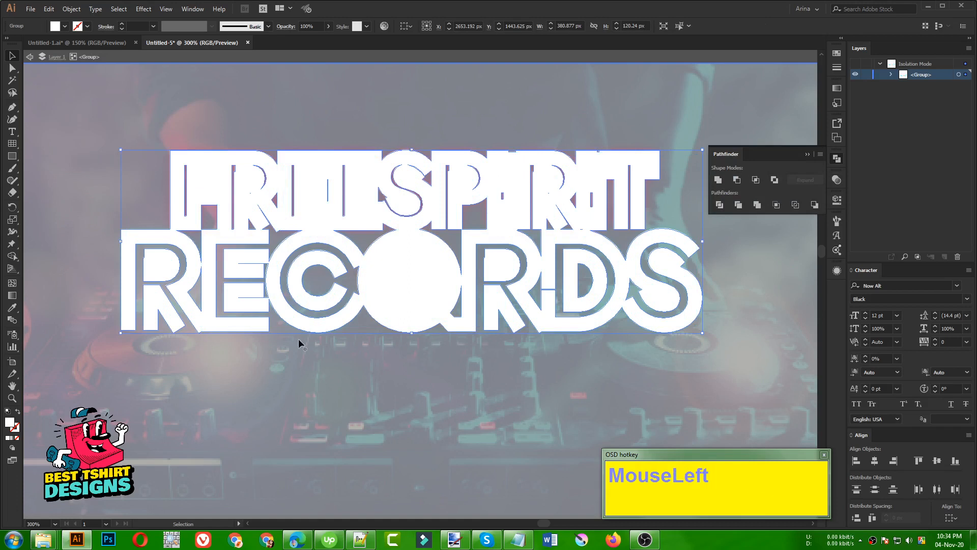
Cut the united shape, leave isolation mode and paste the shape behind the neon lettering group
key("ctrl+x")
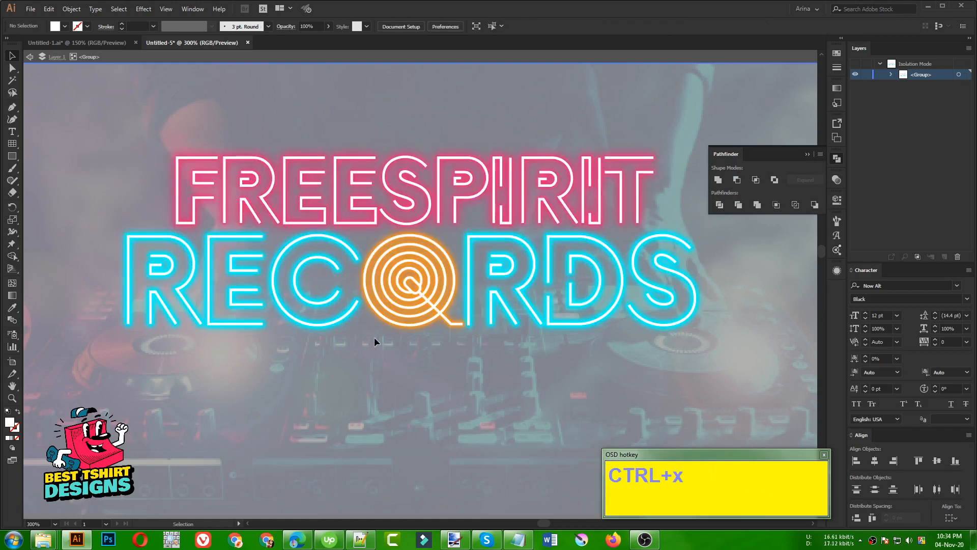
left_click(383, 320)
left_click_drag(731, 370, 723, 369)
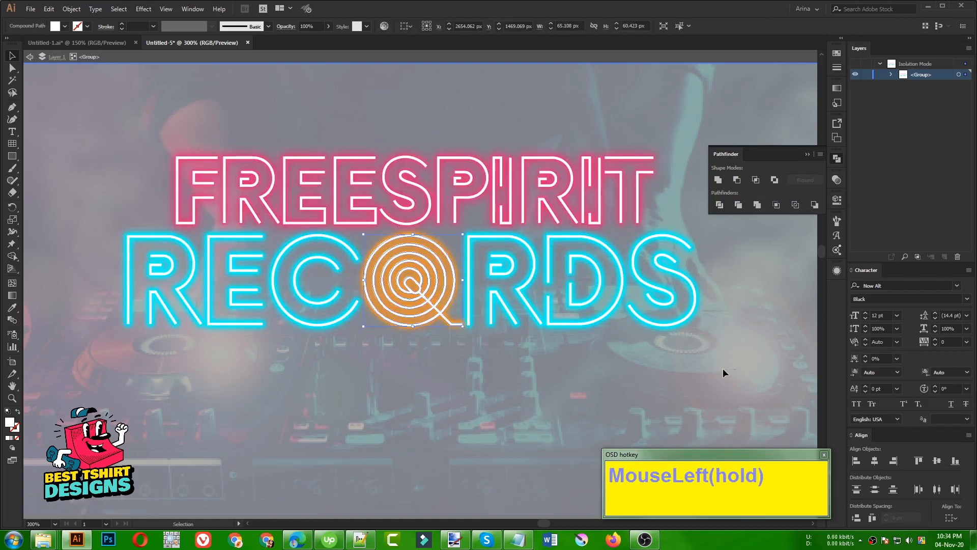
left_click_drag(139, 145, 112, 124)
double_click(112, 124)
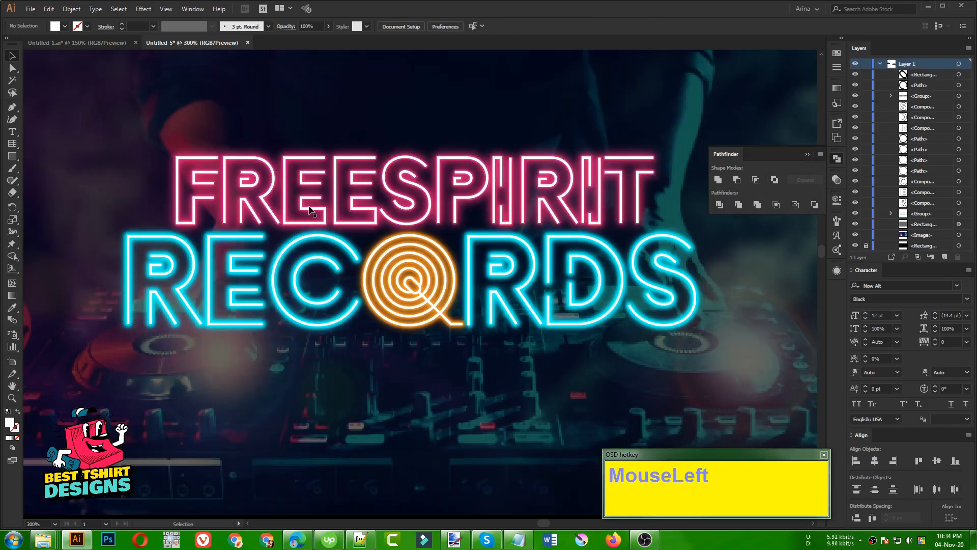
left_click(309, 209)
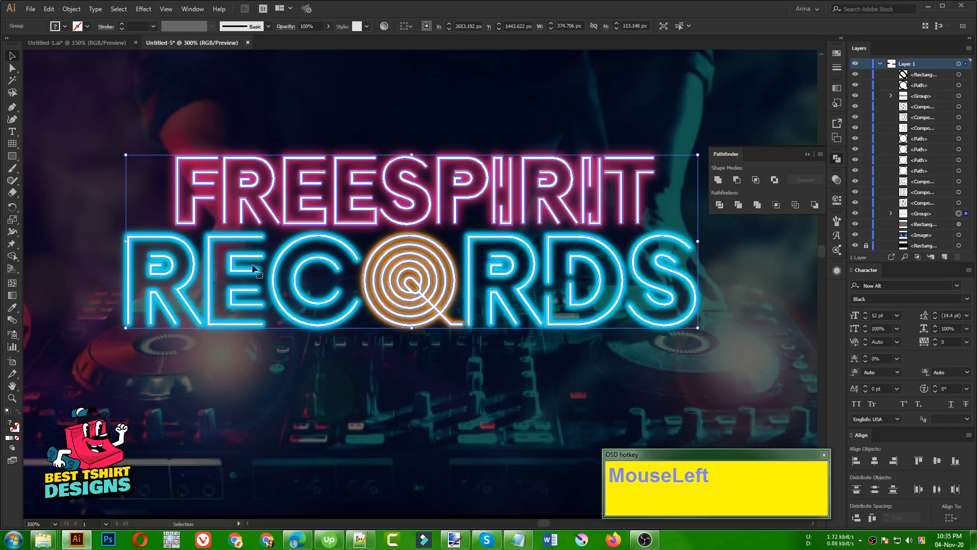
key("ctrl")
key("ctrl+b")
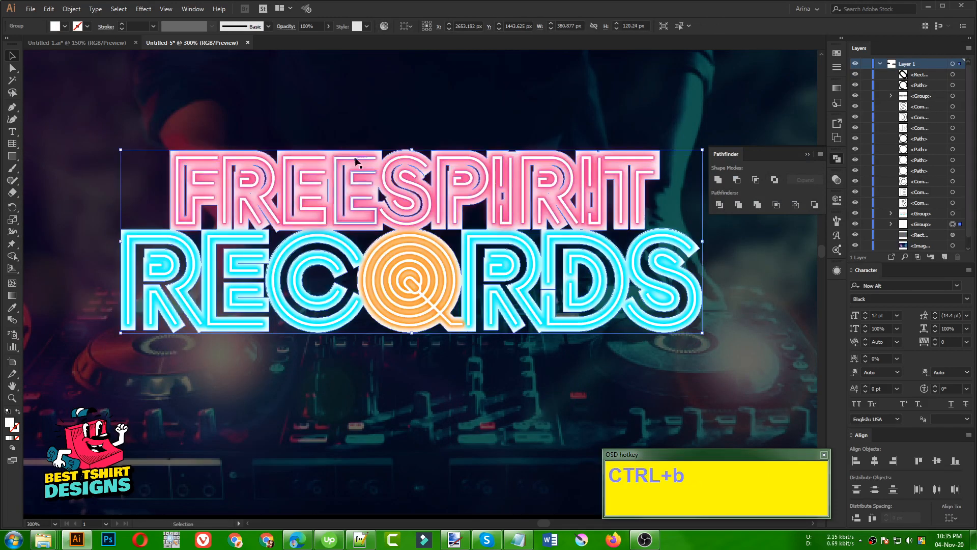
Fill the backing shape with pink and apply a Gaussian Blur with a 70-pixel radius
left_click(65, 26)
left_click(28, 58)
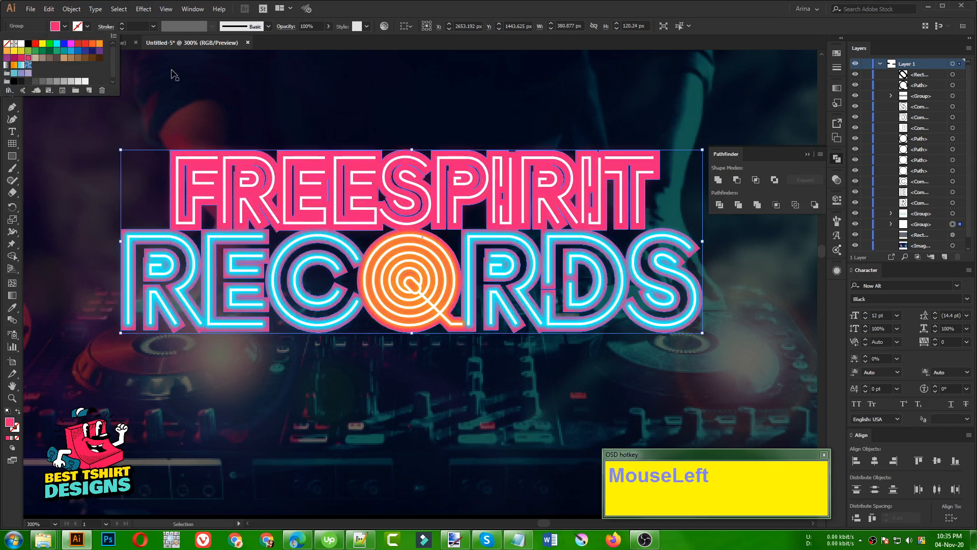
left_click(143, 9)
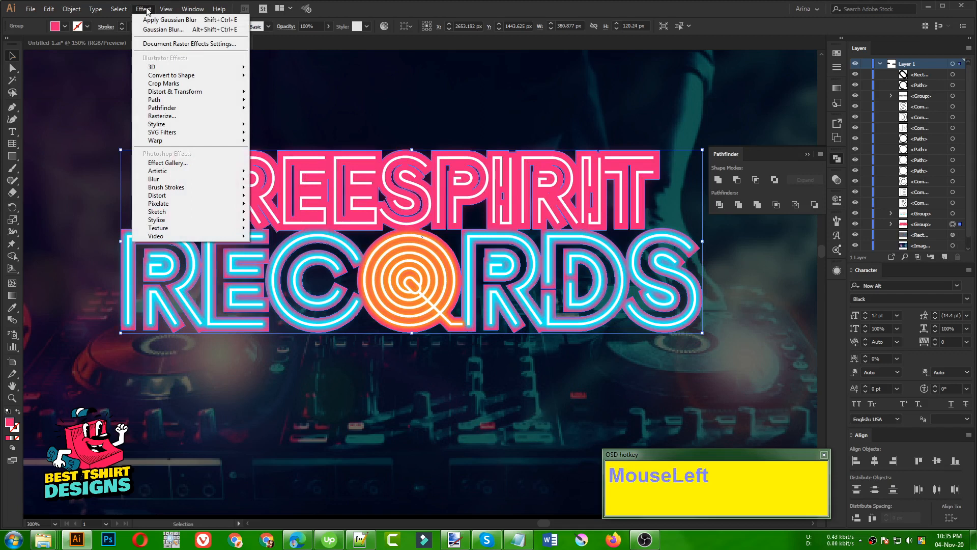
mouse_move(153, 179)
left_click(269, 179)
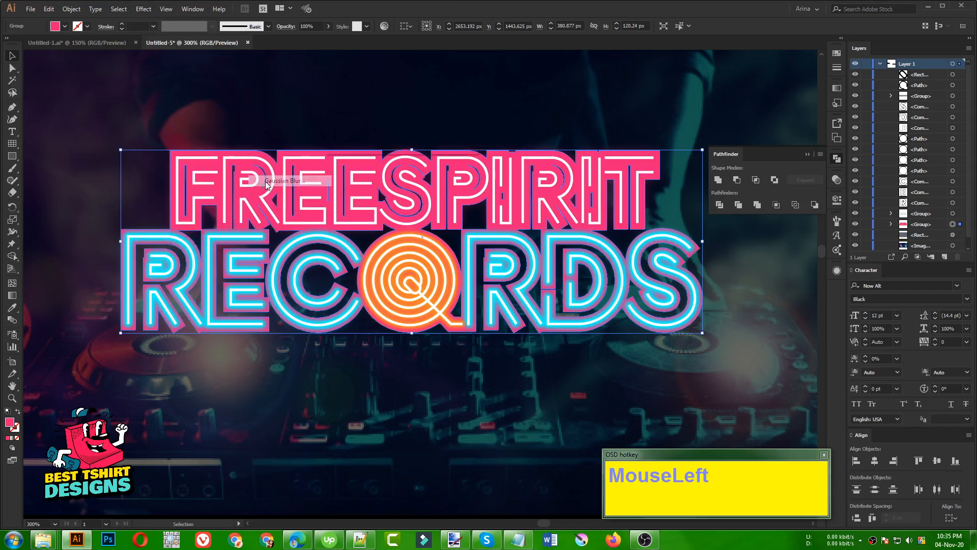
left_click(350, 129)
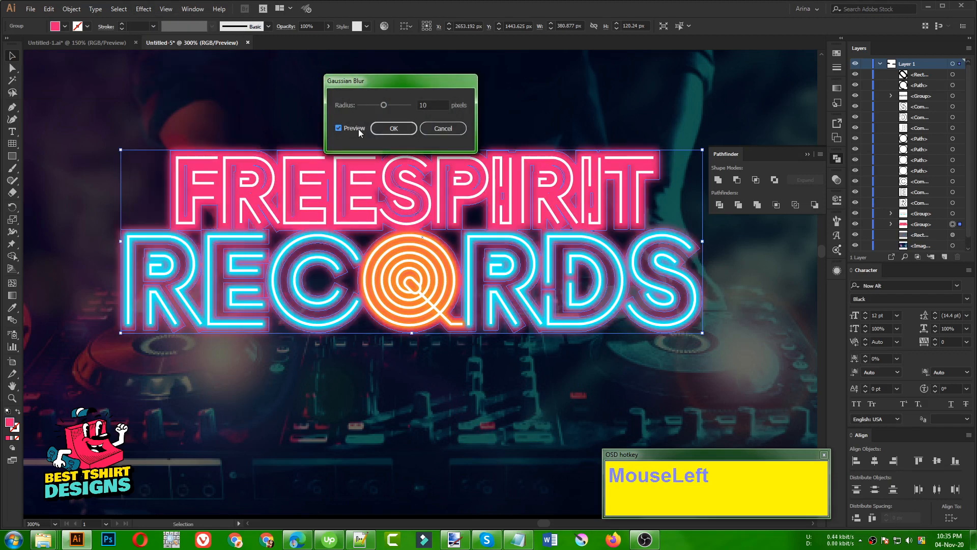
left_click(431, 106)
key("shift+Up")
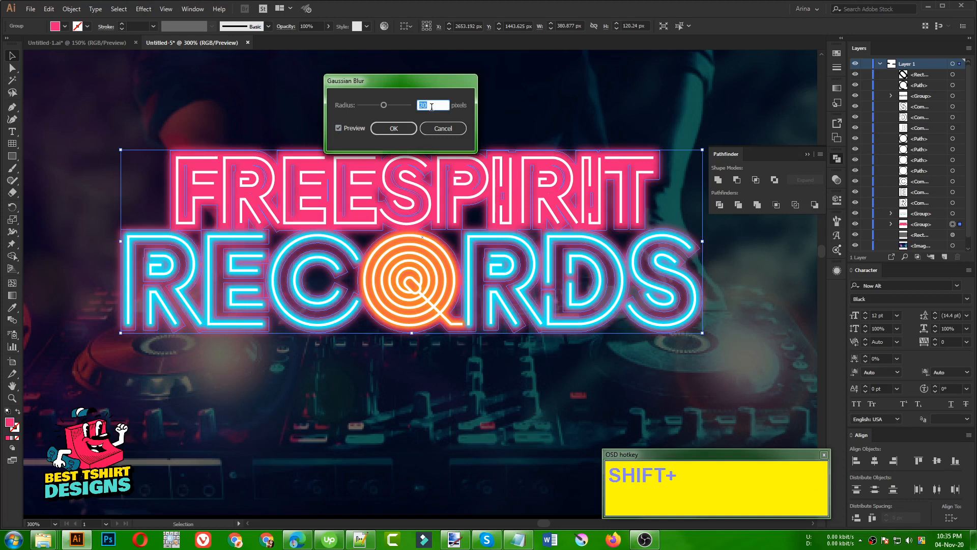
key("shift+Up")
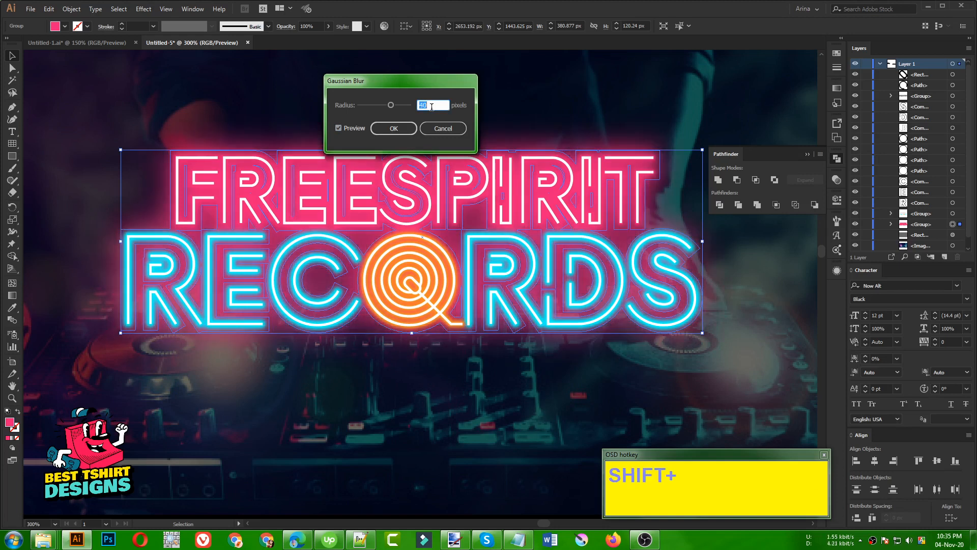
key("shift+Up")
key("shift+Up")
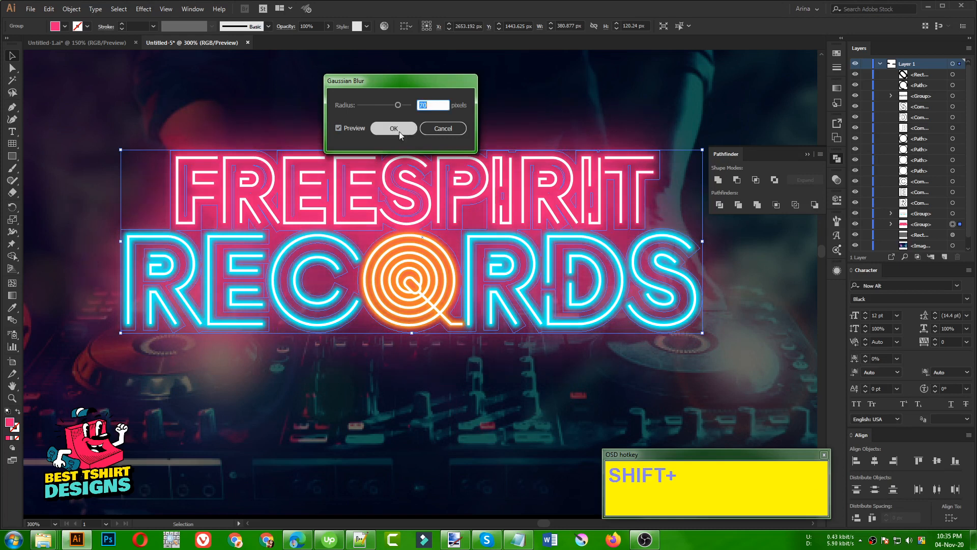
left_click(393, 128)
Set the blurred pink backing shape's opacity to 40%
left_click(317, 25)
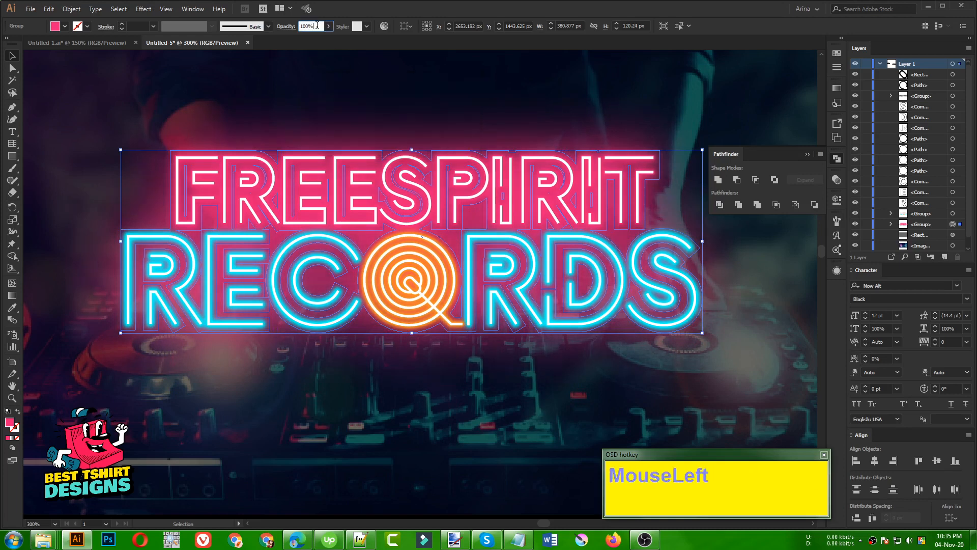
key("shift+Down")
key("shift+Down")
key("shift+Down")
key("shift+Down")
key("shift+Down")
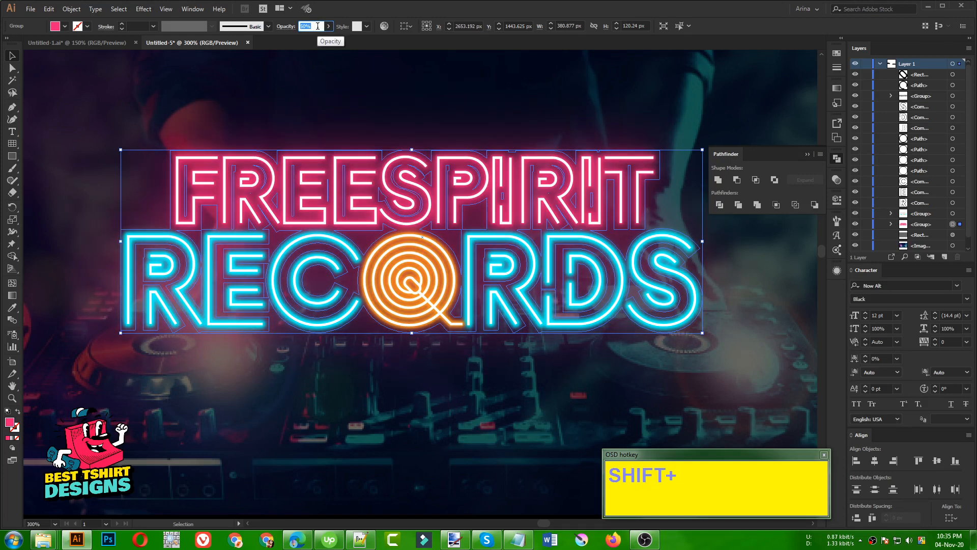
scroll(316, 23, "down", 1)
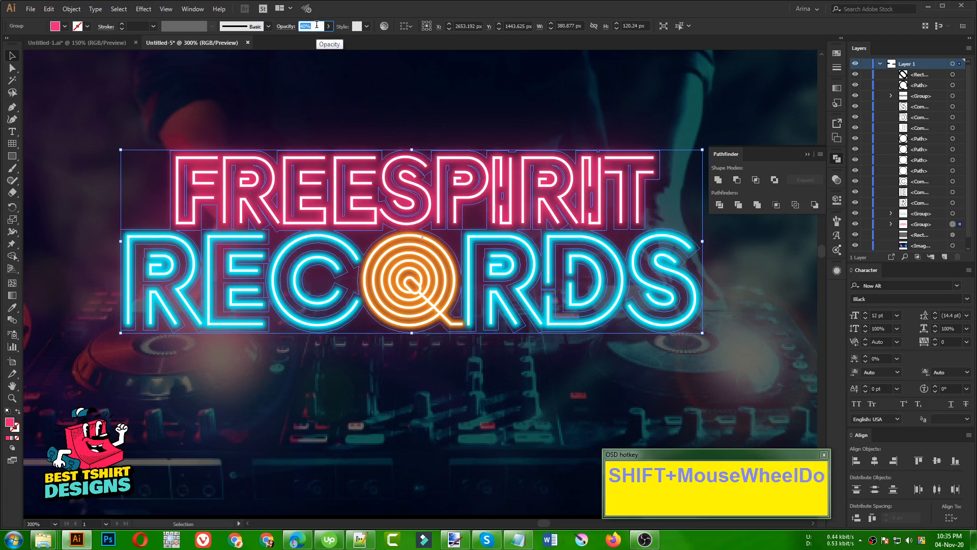
Lock the DJ photo and the dark overlay rectangle behind the lettering
left_click(312, 481)
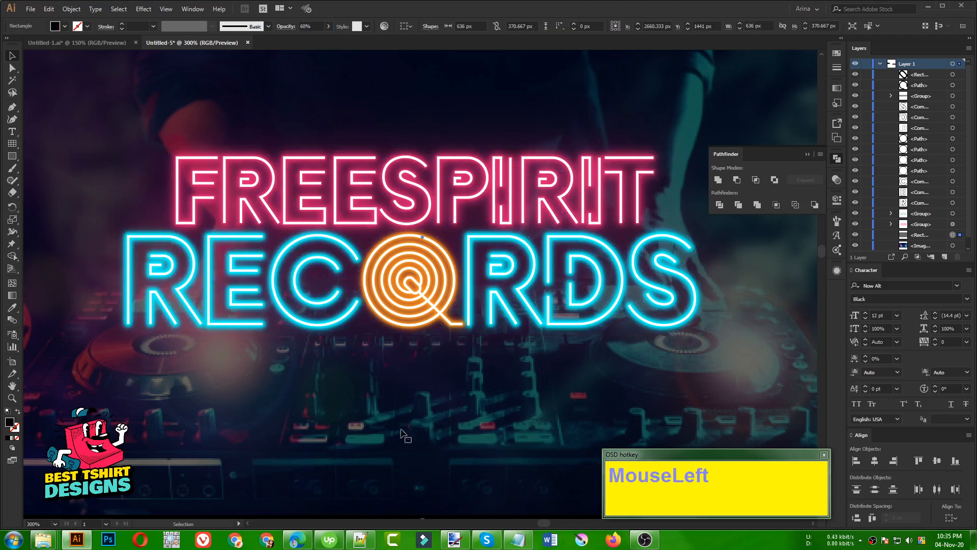
left_click(836, 160)
left_click_drag(397, 418, 409, 431)
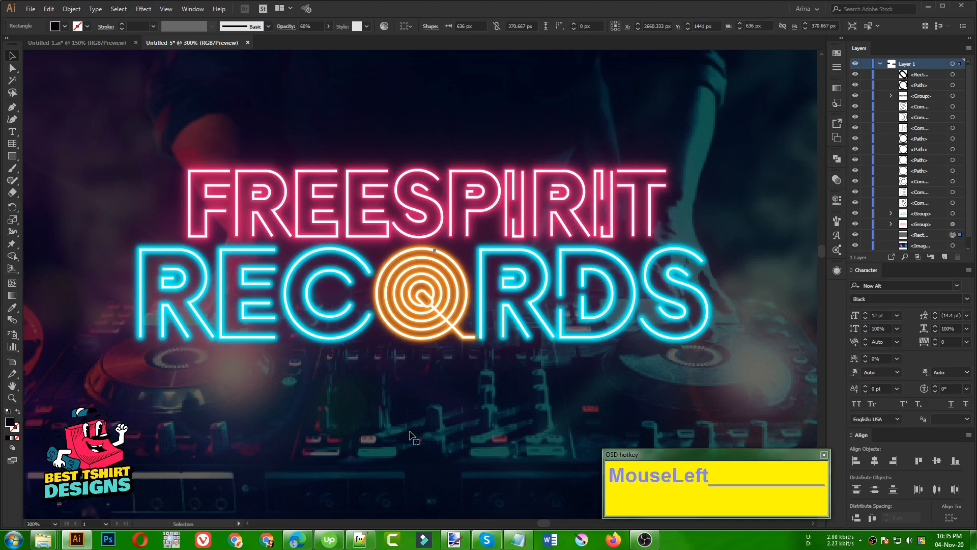
scroll(399, 460, "down", 2, "alt")
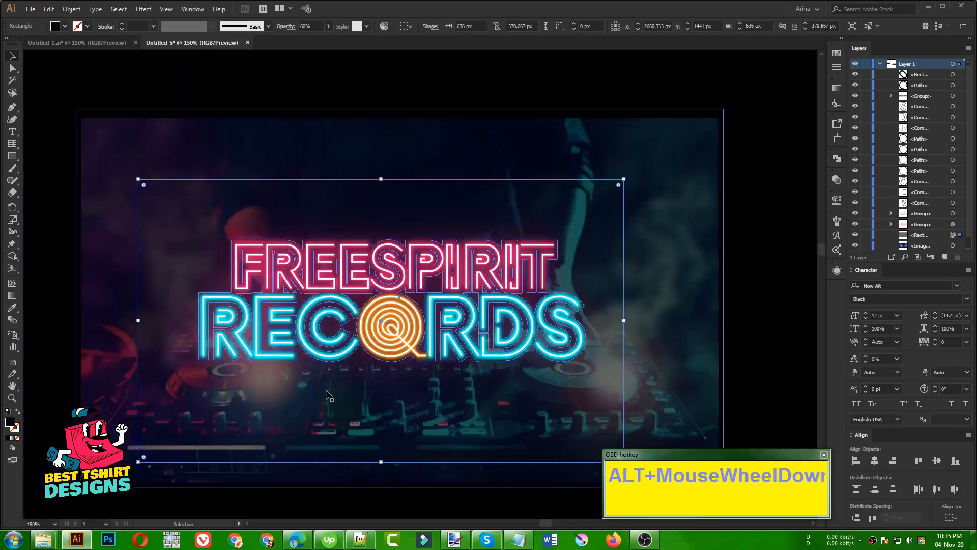
left_click_drag(650, 164, 618, 329)
scroll(921, 227, "down", 1)
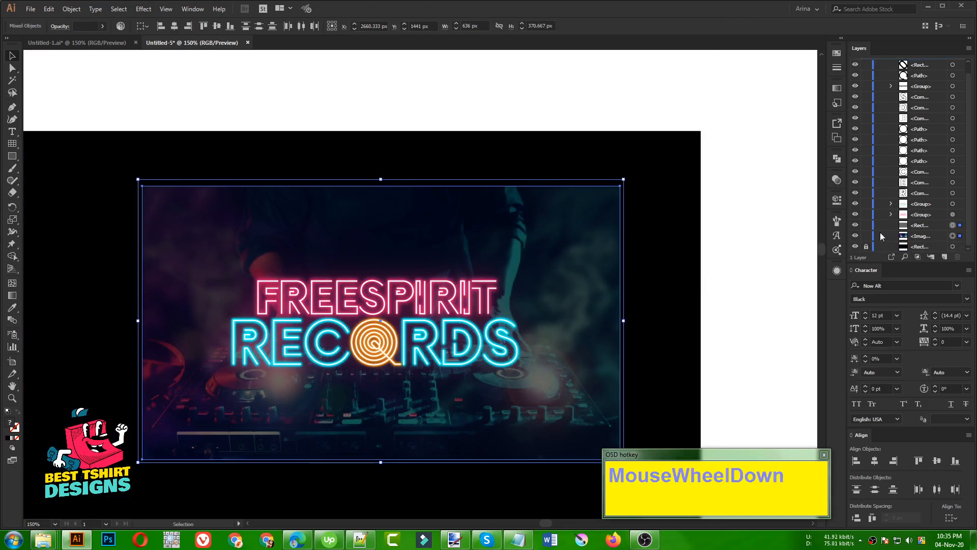
left_click(866, 236)
left_click(866, 225)
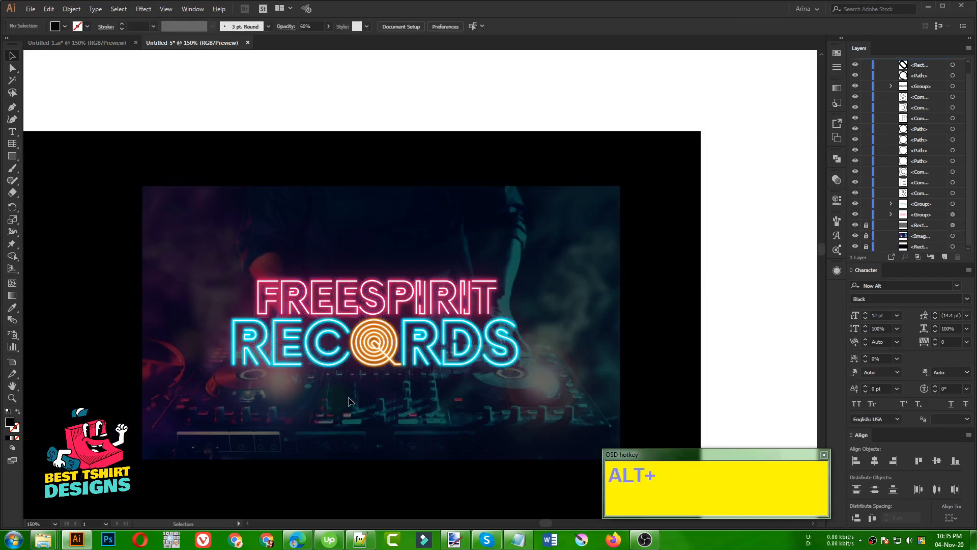
Inspect the neon FREESPIRIT RECORDS lettering and its pink backing glow up close against the darkened DJ photo
scroll(349, 402, "up", 2)
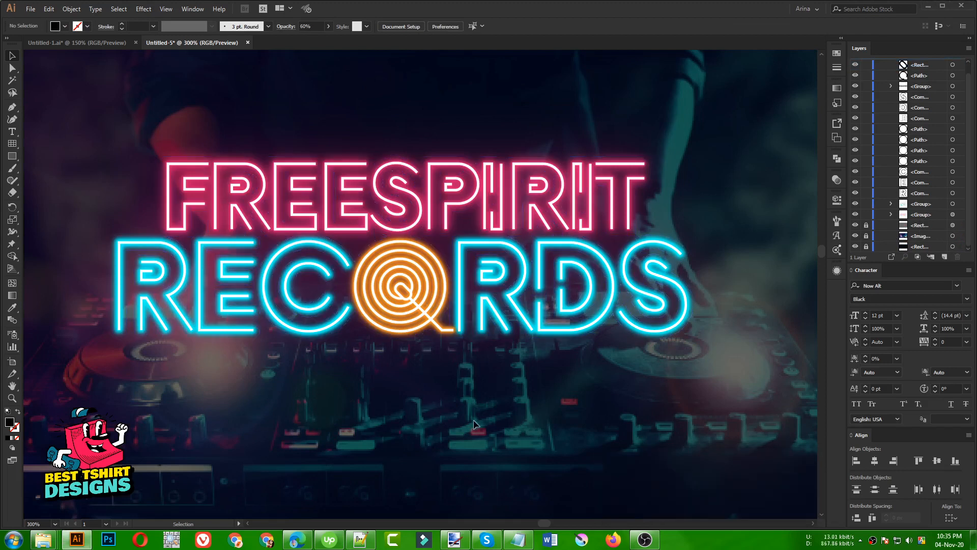
left_click(53, 279)
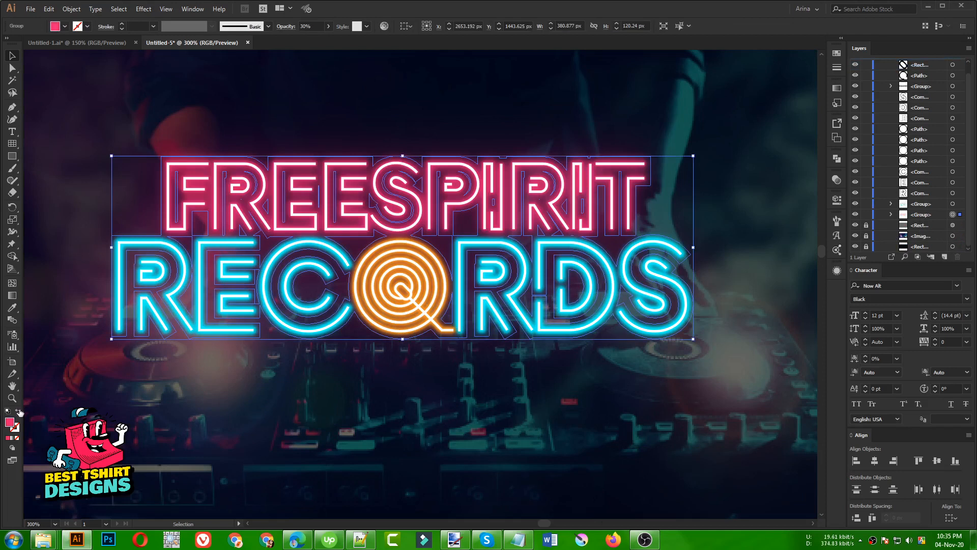
left_click(13, 398)
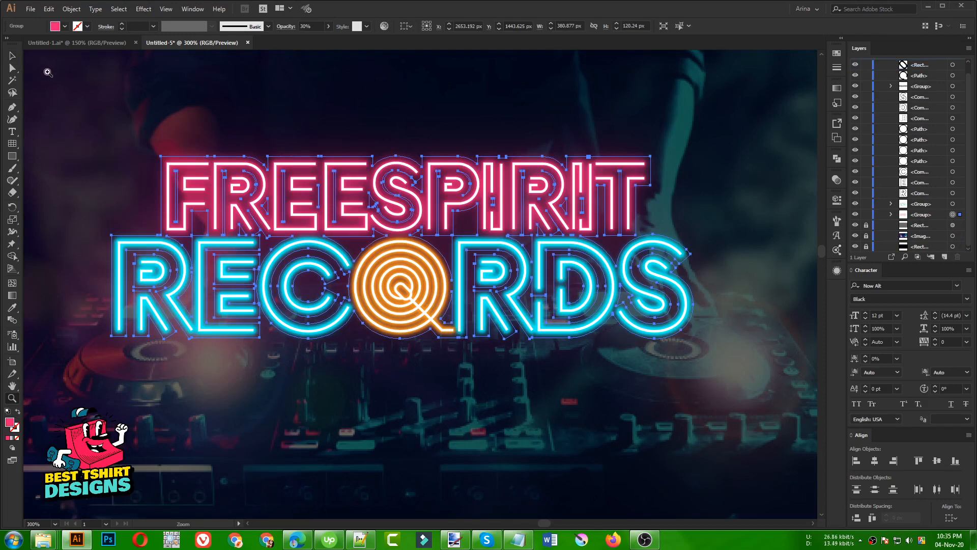
left_click_drag(48, 72, 779, 439)
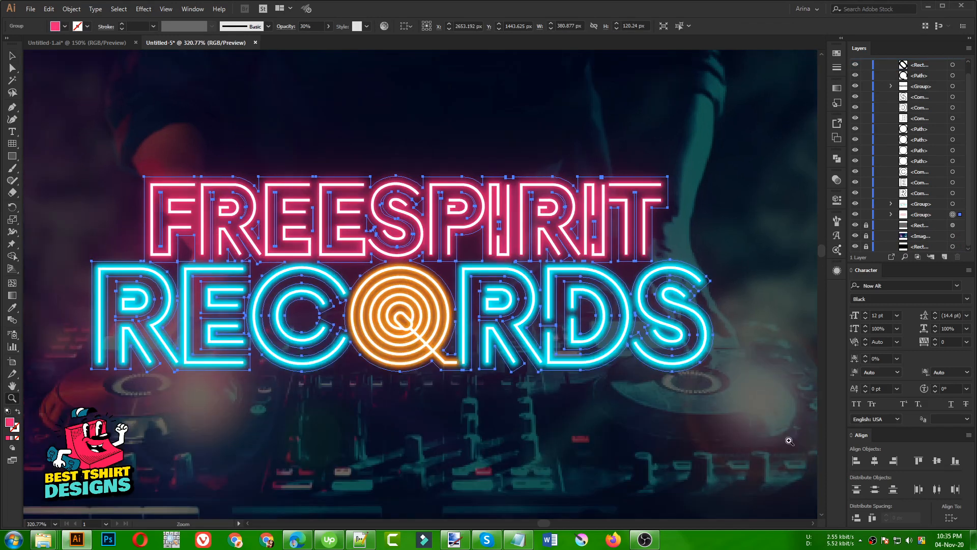
left_click(13, 56)
left_click(69, 105)
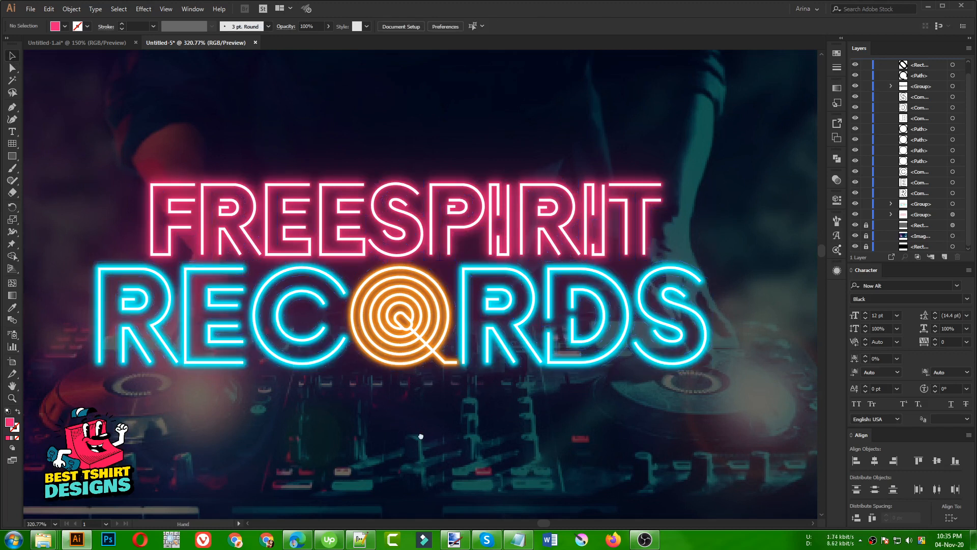
left_click_drag(415, 439, 454, 422)
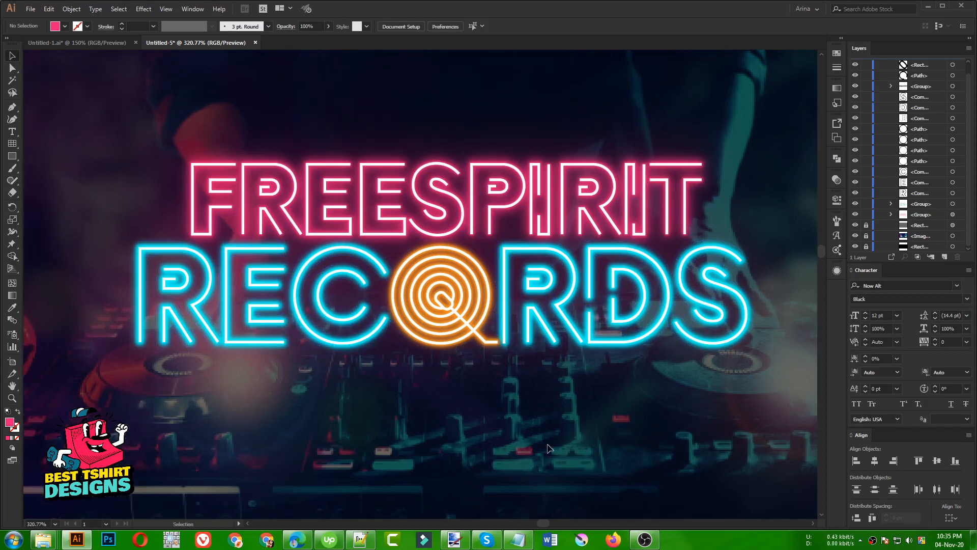